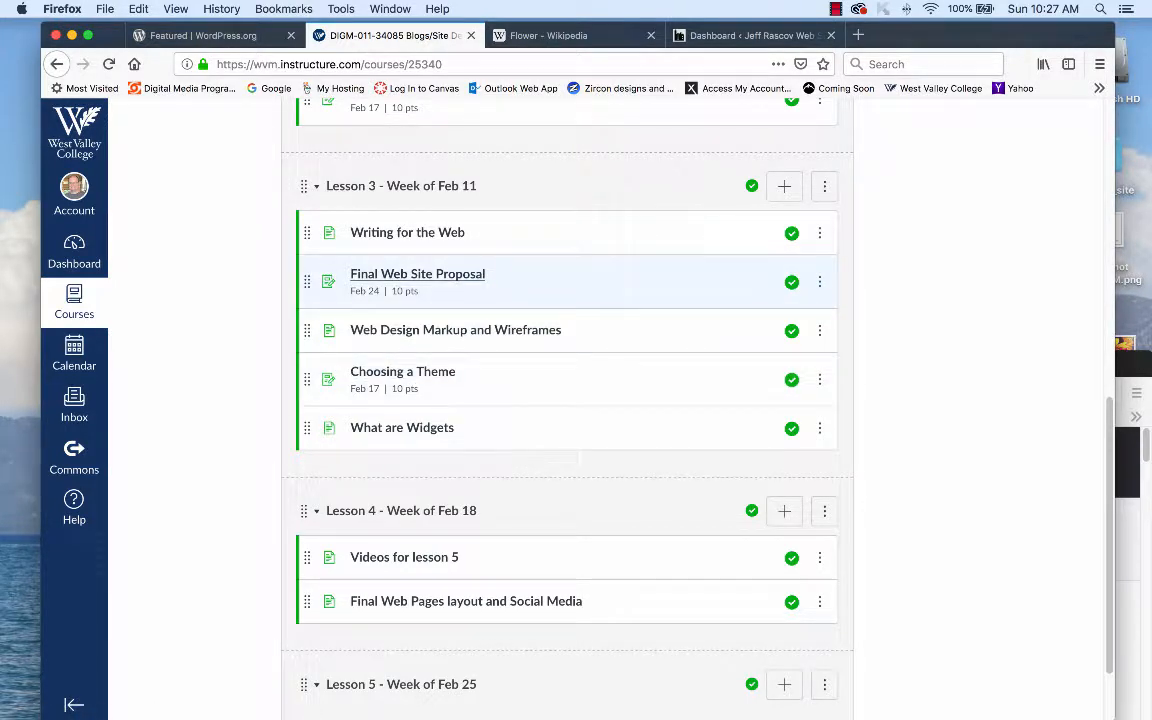
- Open the Final Web Site Proposal assignment in Lesson 3 and review its content requirements and example proposals
click(417, 274)
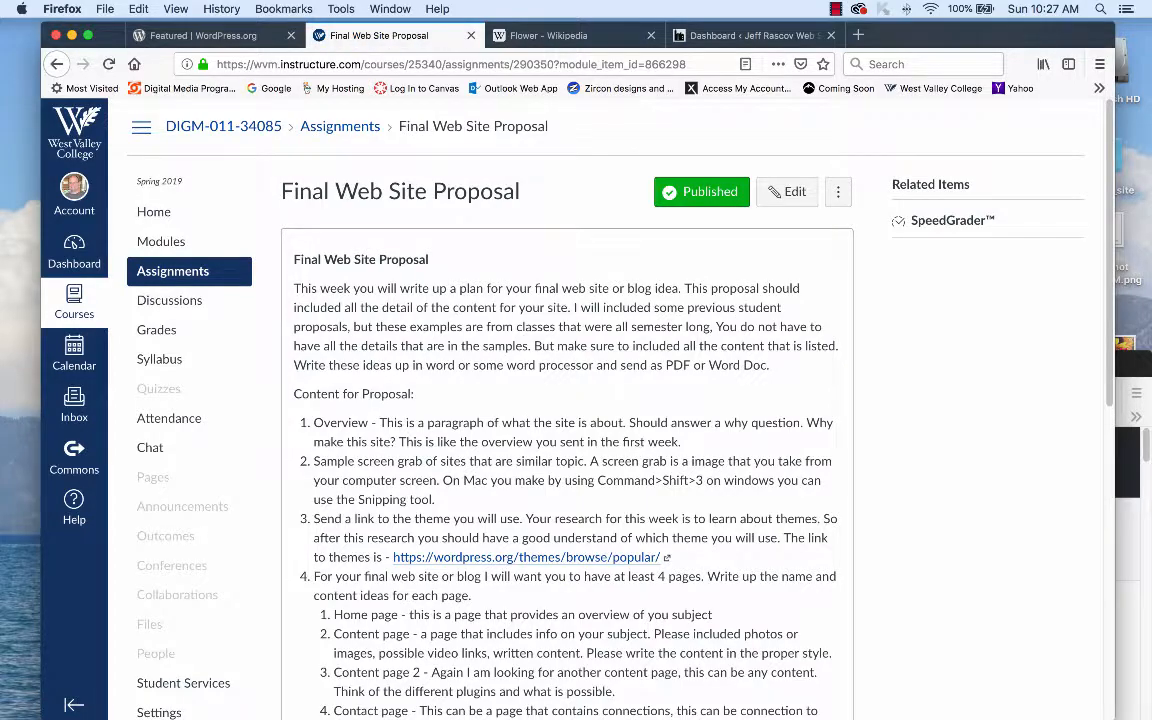
scroll(567, 400, down, 6)
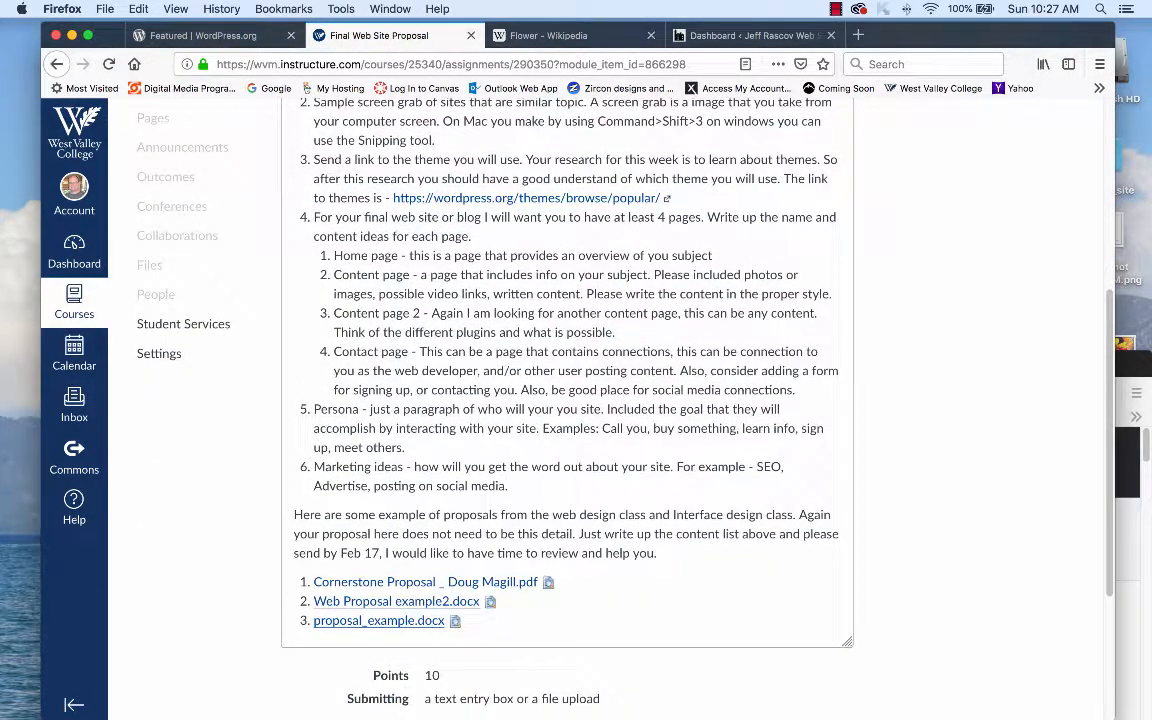
scroll(379, 620, up, 4)
scroll(400, 560, down, 5)
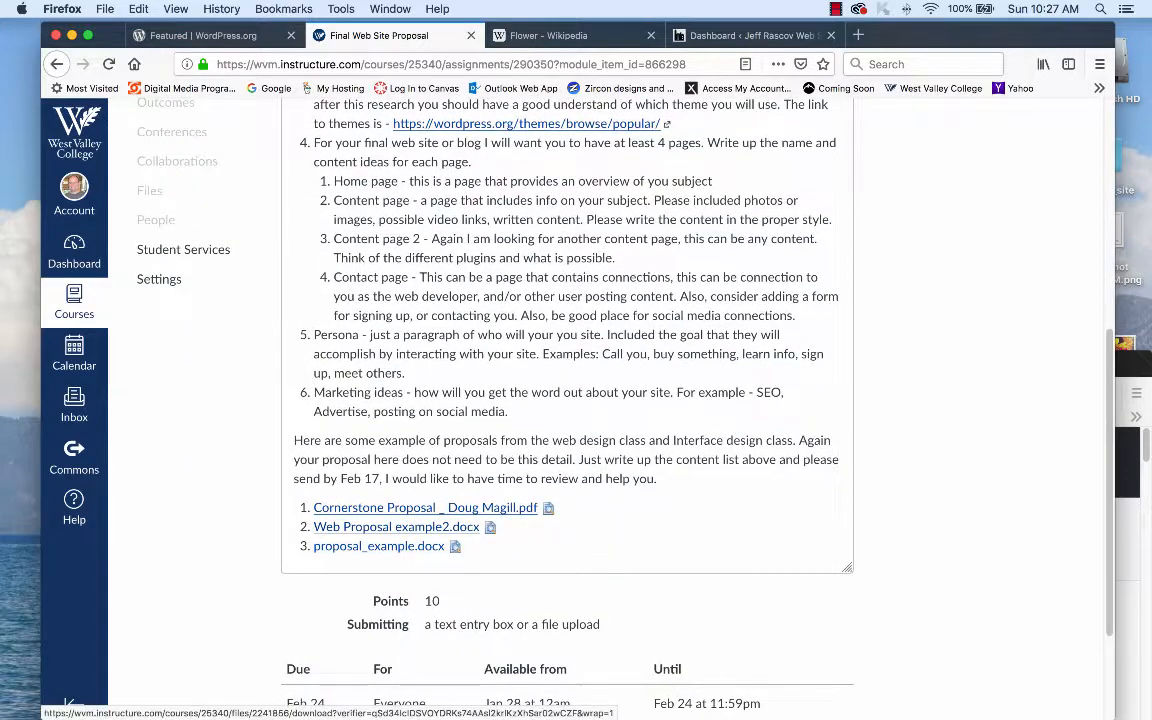
scroll(567, 400, up, 7)
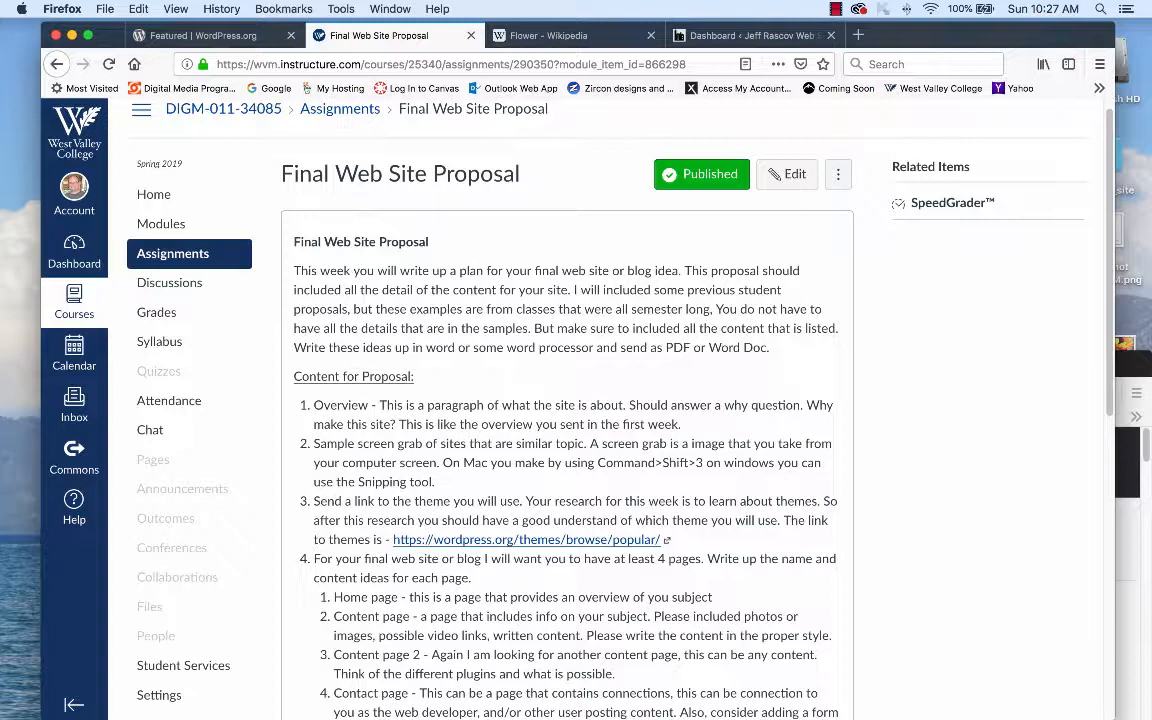
- Return to the course modules, read the Writing for the Web page in Lesson 3, and go back to the modules
click(57, 64)
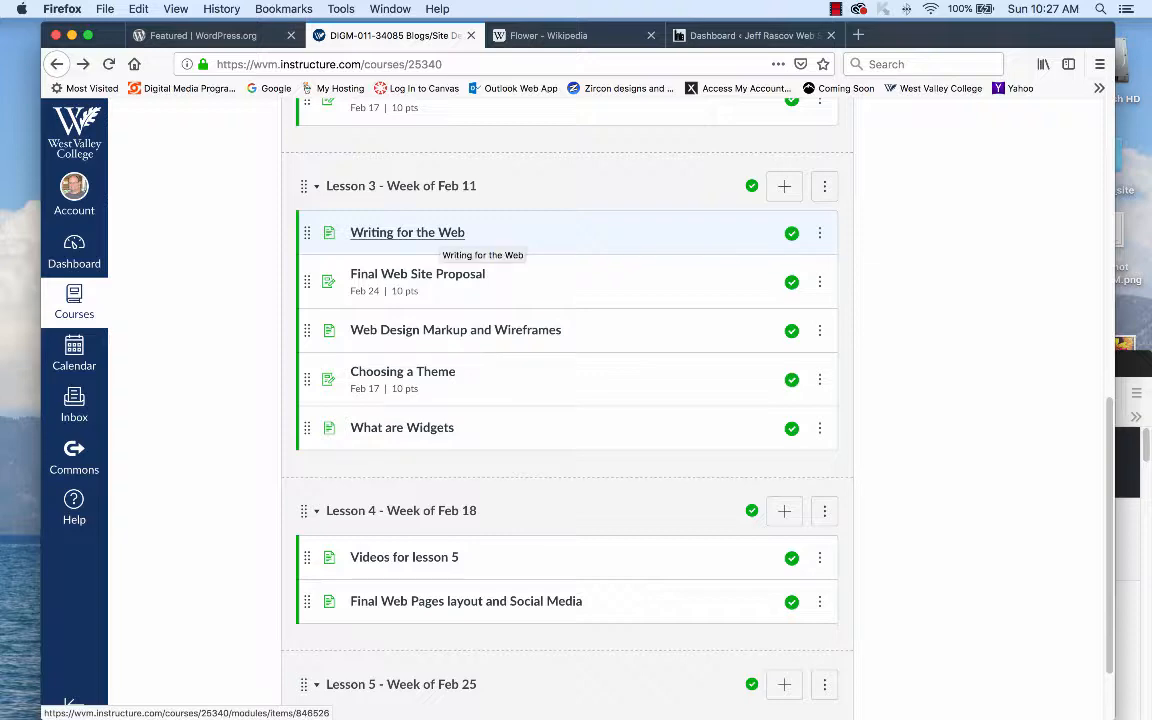
click(435, 233)
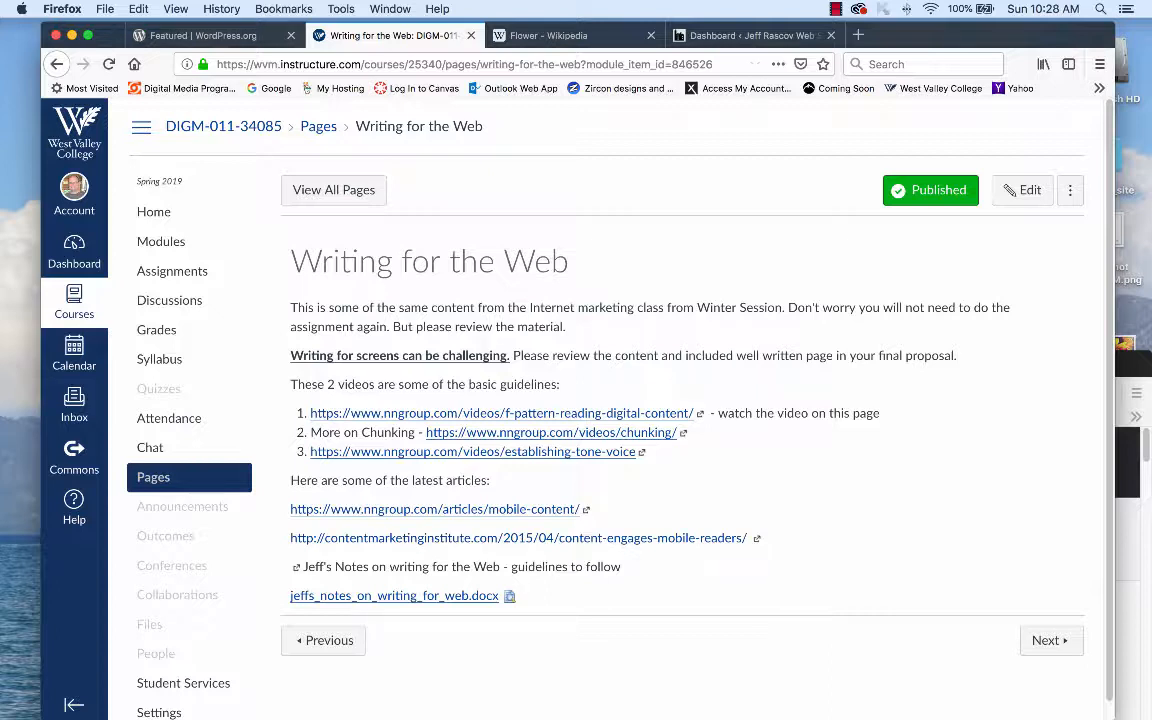
click(57, 64)
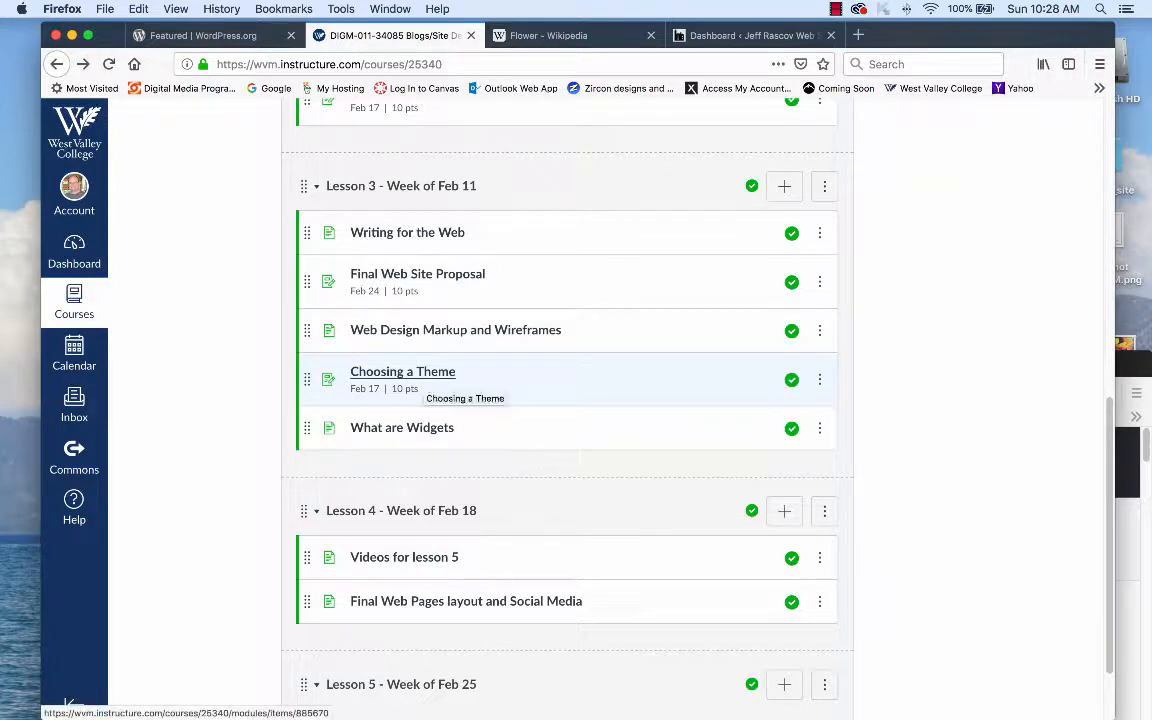
- Open the Choosing a Theme assignment and review its required page parts, starting from Feature Image and Favicon, and its due date
click(410, 376)
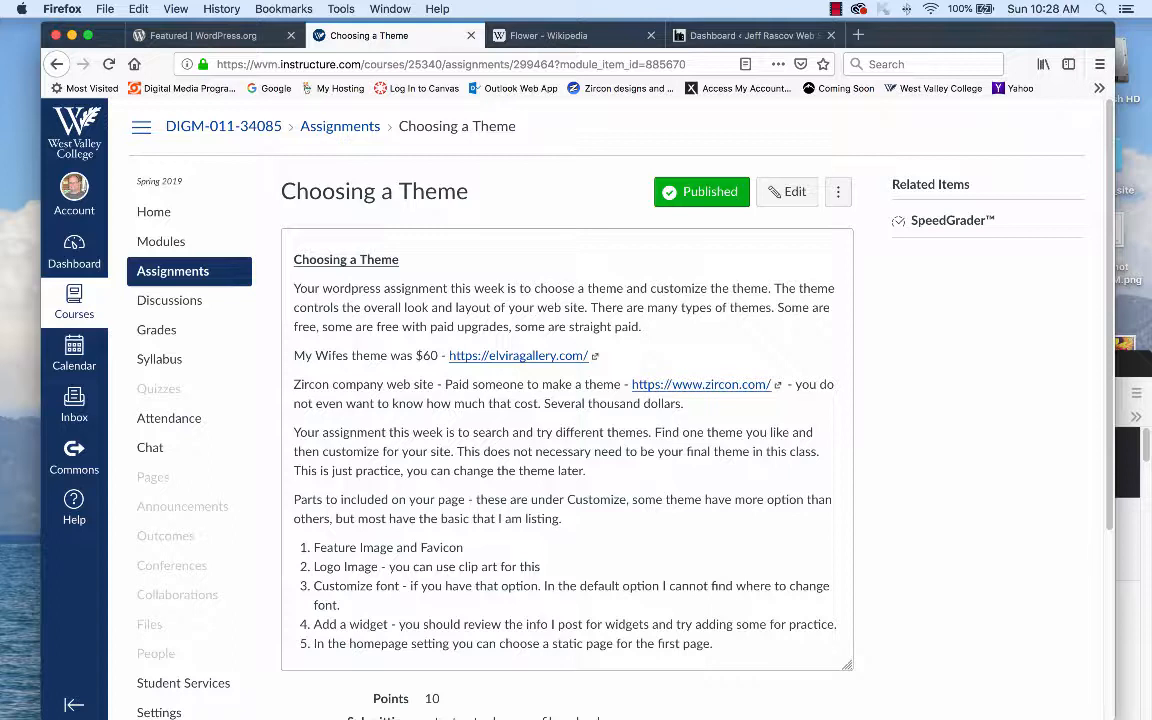
drag(463, 547, 321, 547)
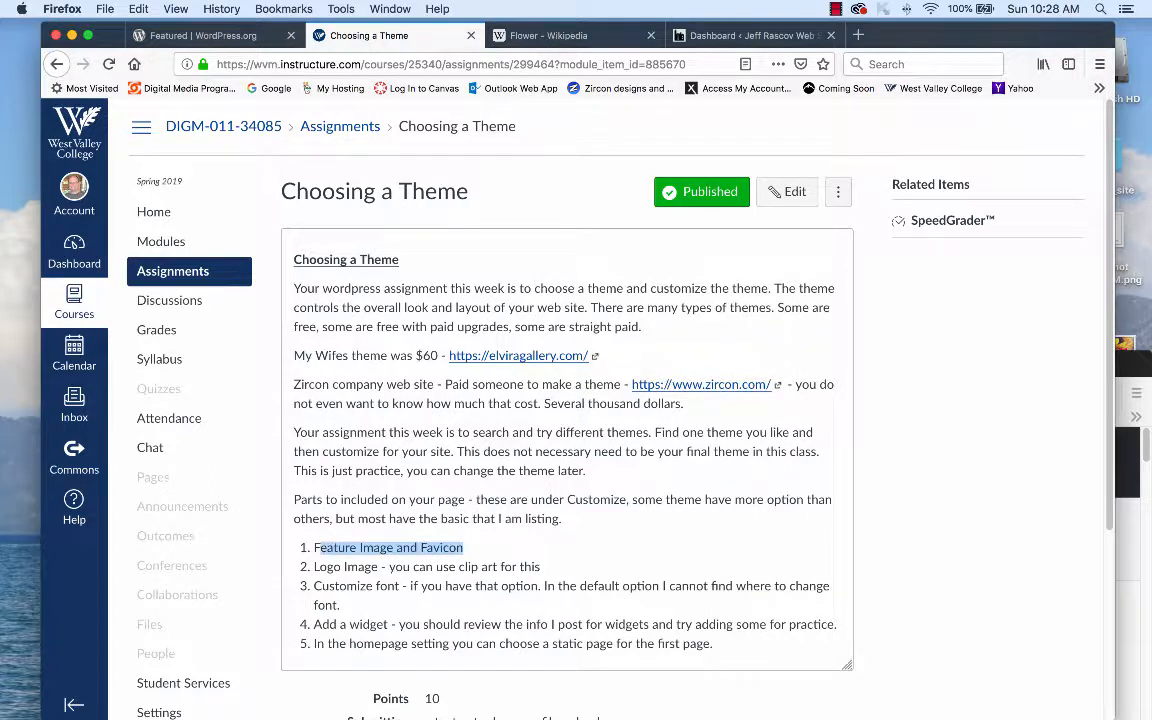
click(321, 548)
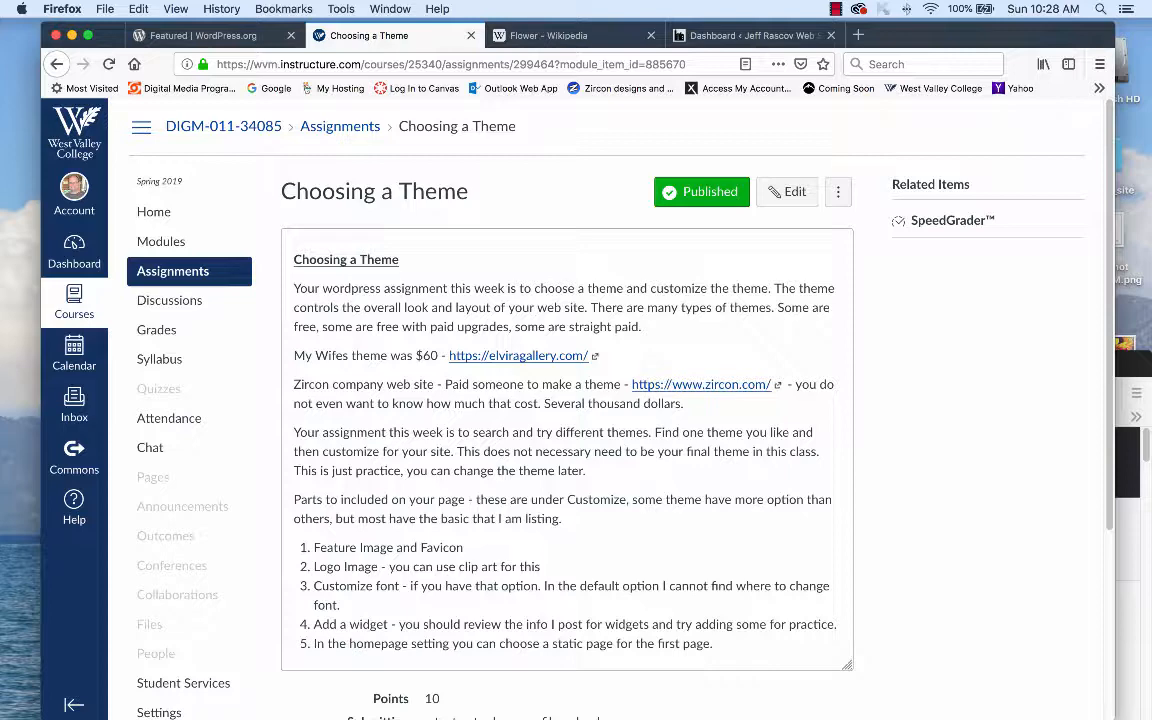
scroll(567, 400, down, 3)
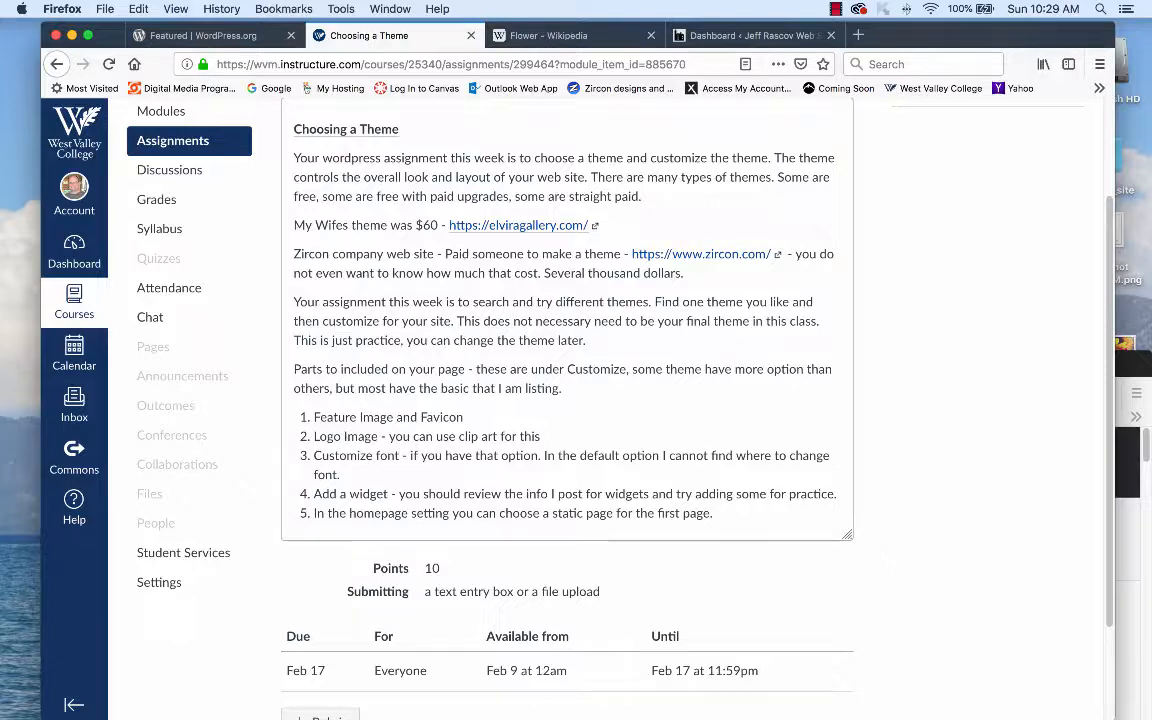
scroll(567, 400, up, 3)
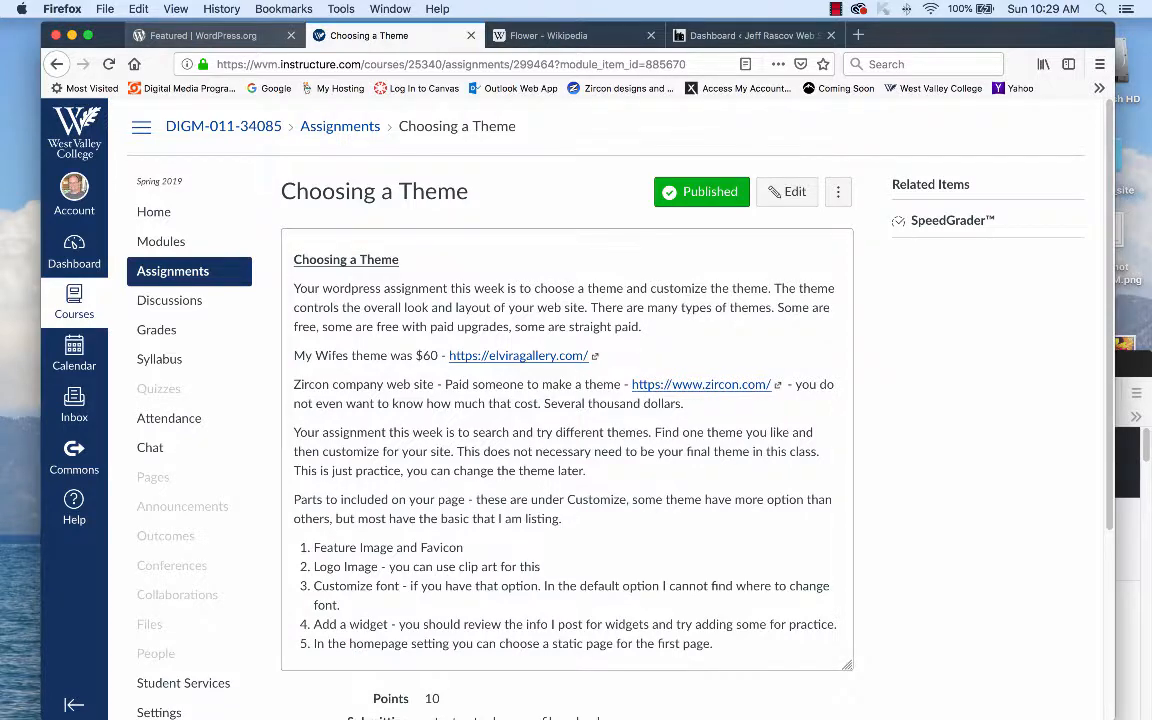
- Switch to the WordPress.org Theme Directory and browse the featured themes
click(200, 35)
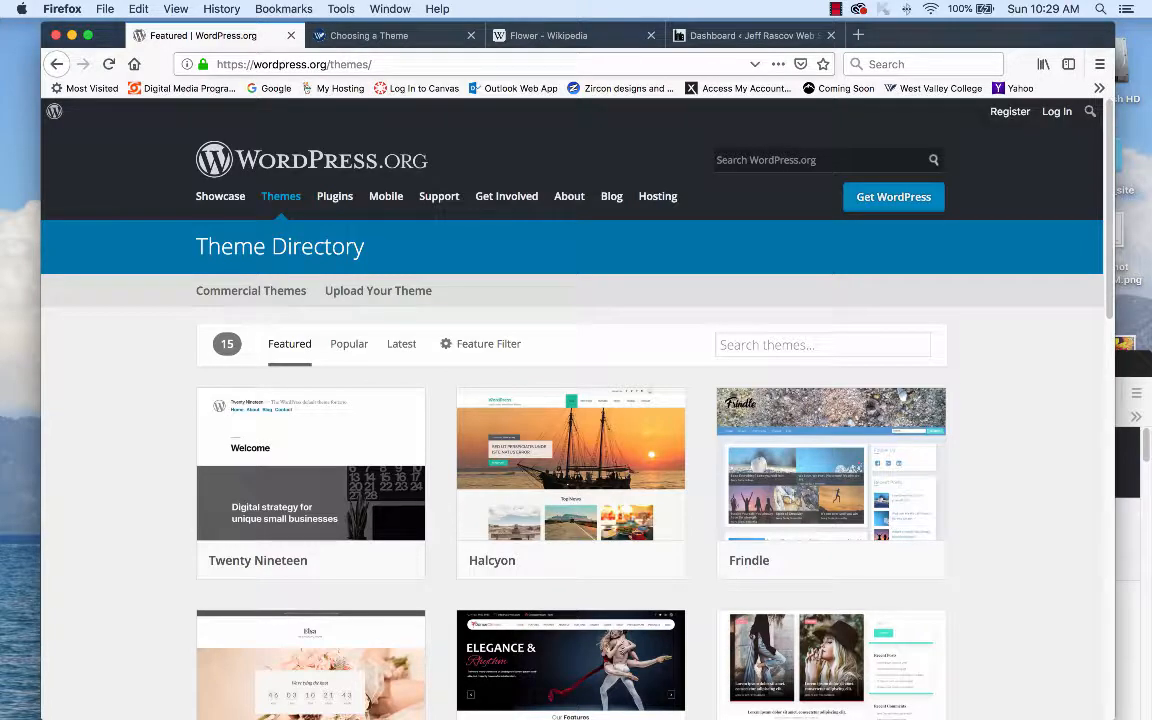
scroll(571, 440, down, 7)
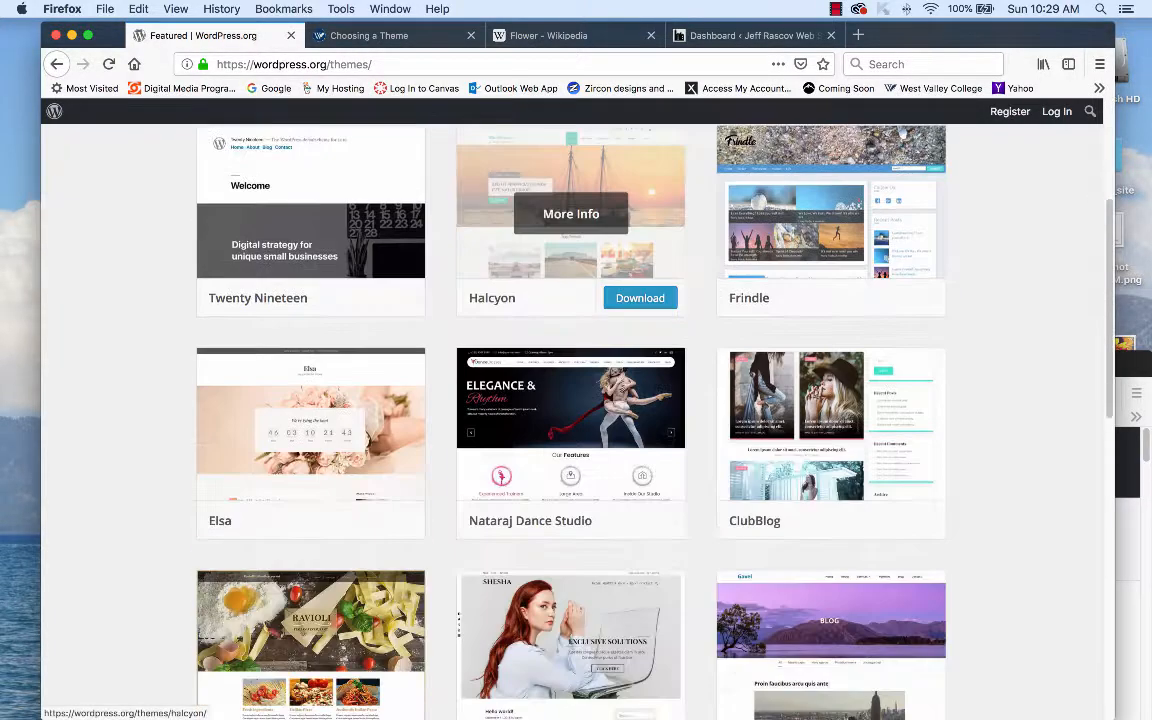
scroll(571, 440, down, 4)
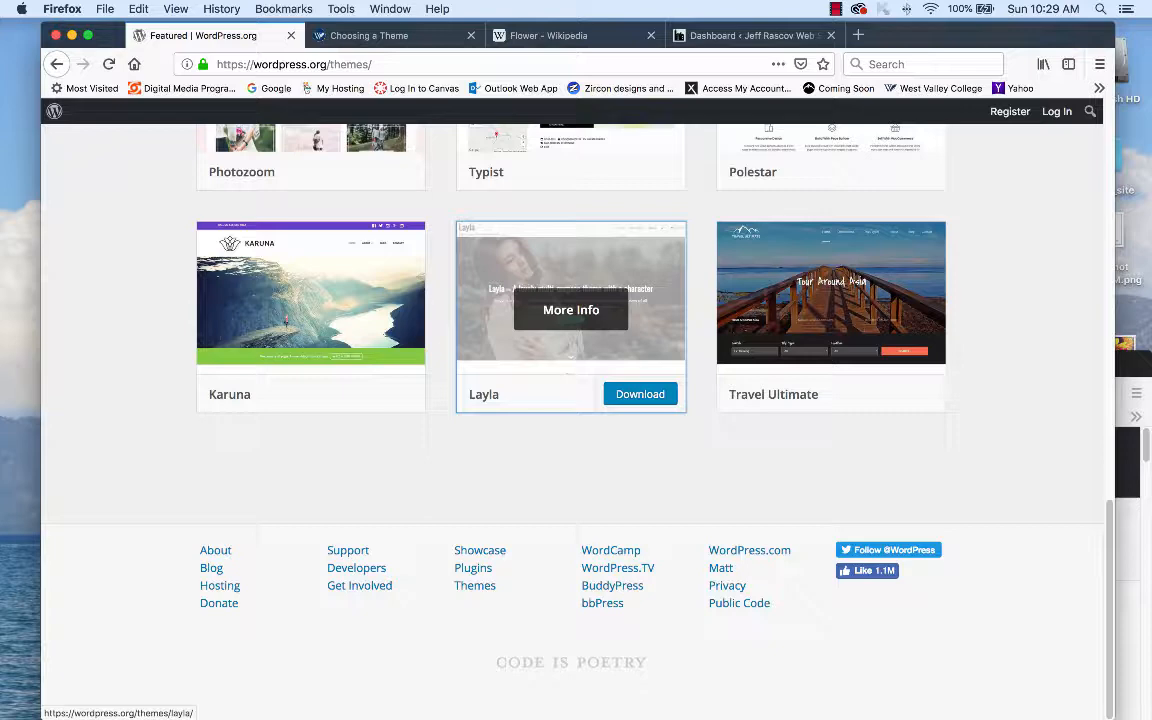
scroll(571, 380, up, 10)
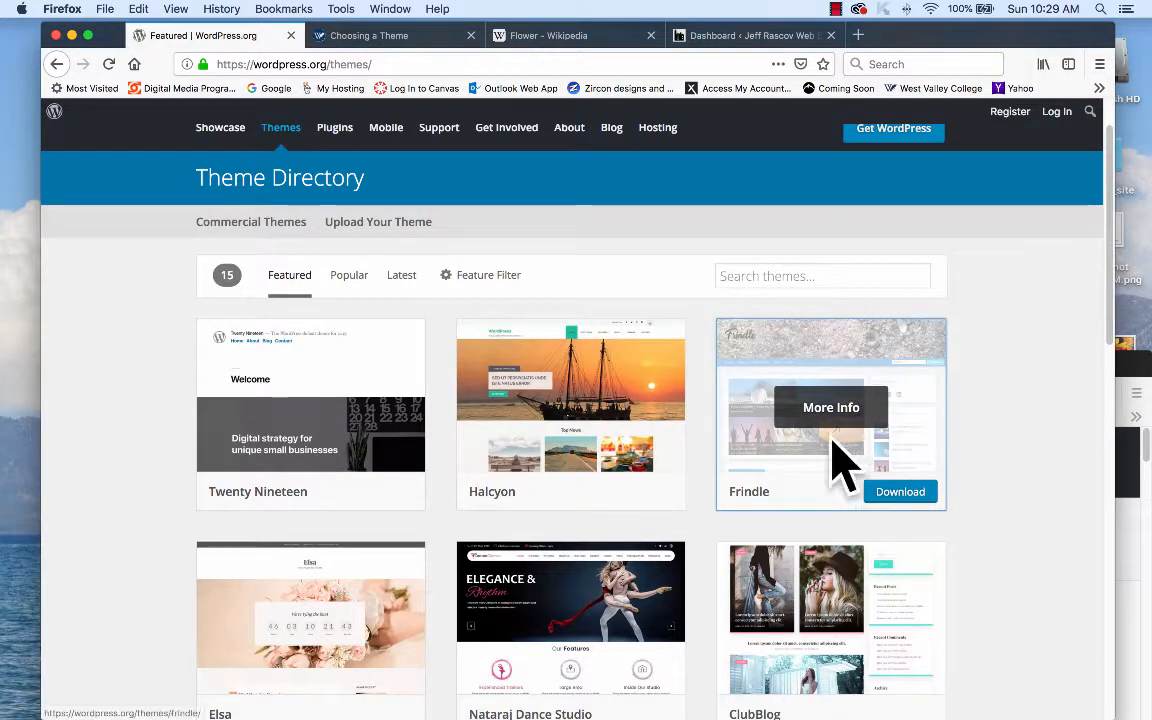
scroll(830, 500, down, 5)
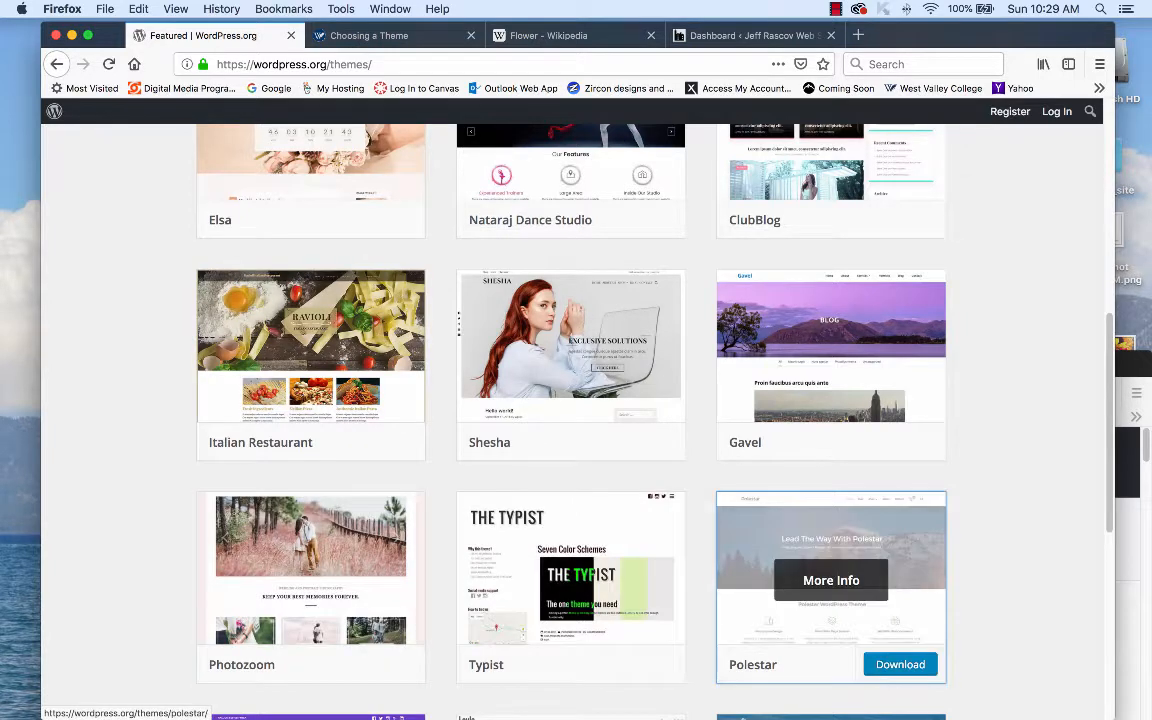
- Open the Gavel theme's details page and examine its ratings, tags and Downloads Per Day chart
click(831, 357)
scroll(733, 380, up, 3)
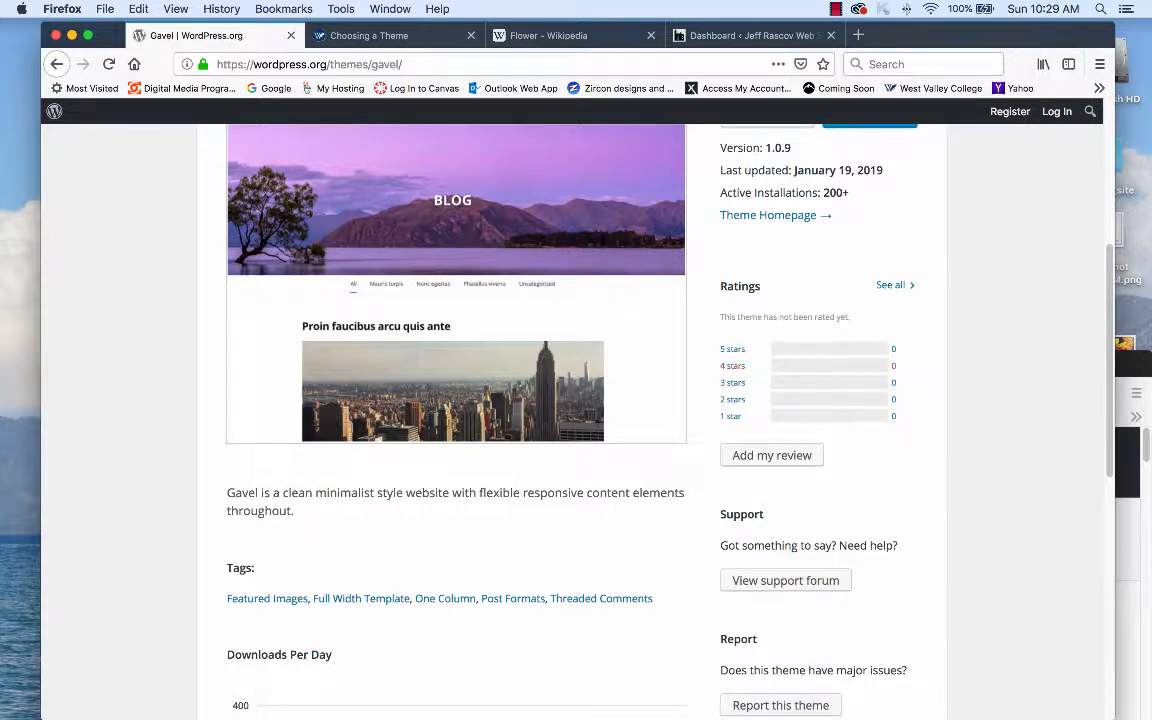
scroll(576, 400, up, 5)
scroll(576, 400, down, 4)
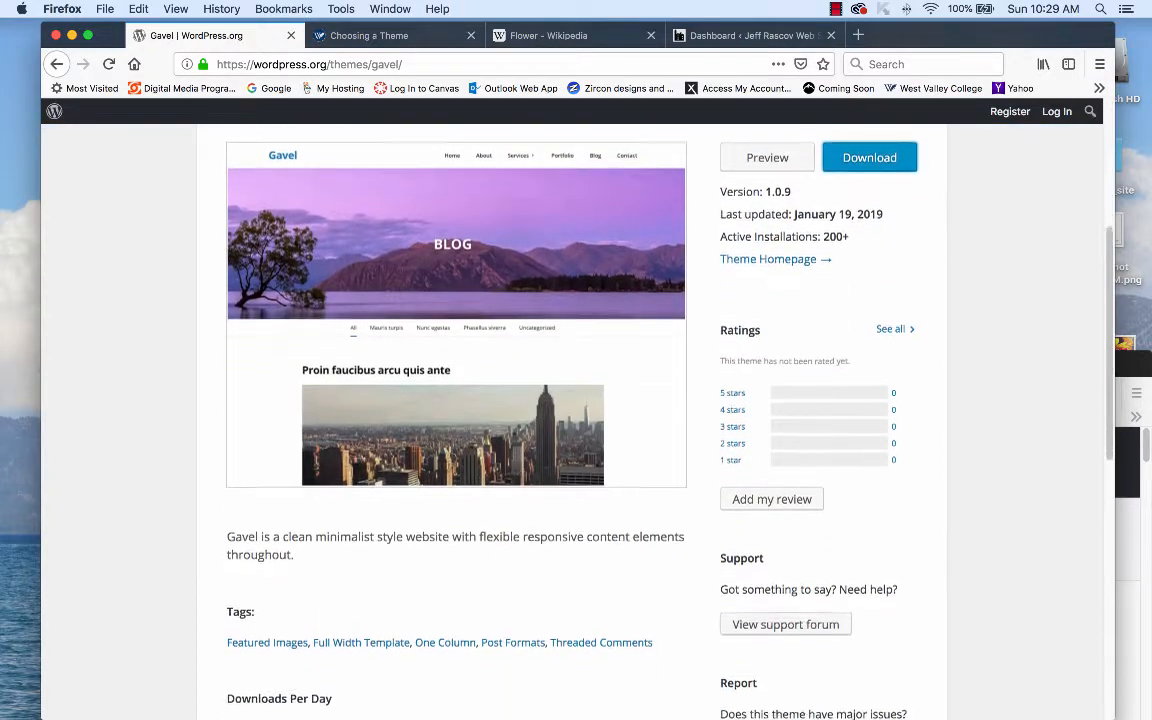
scroll(600, 400, down, 1)
scroll(576, 400, down, 12)
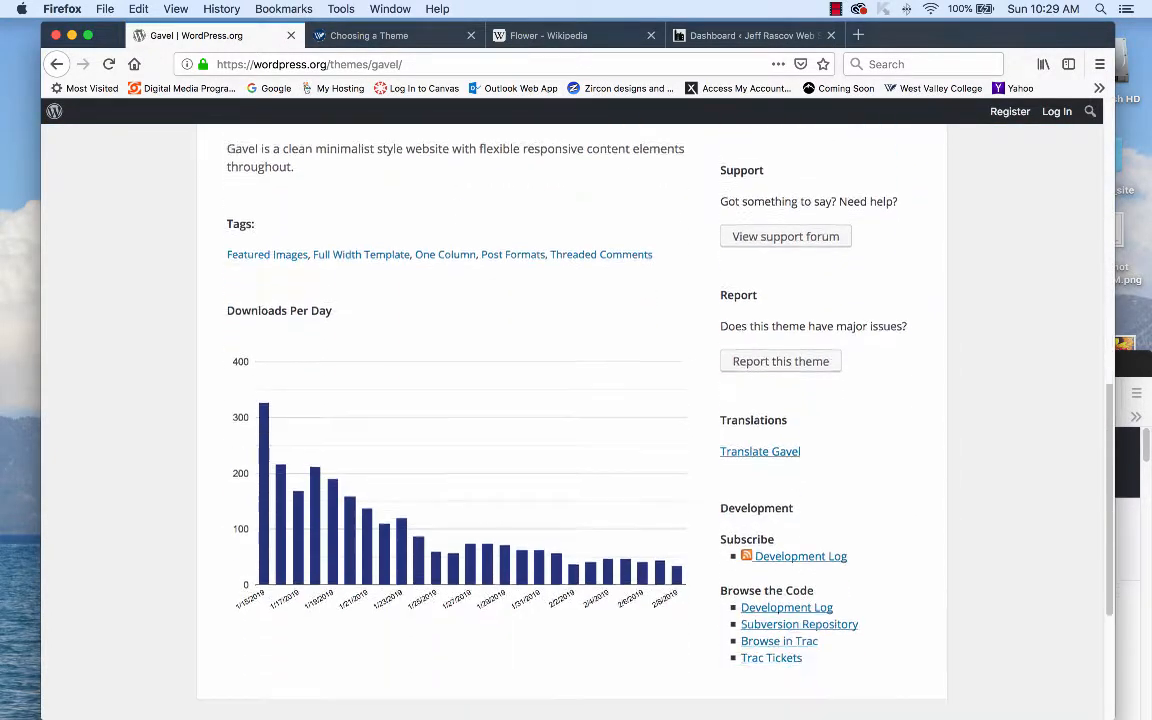
scroll(576, 400, up, 3)
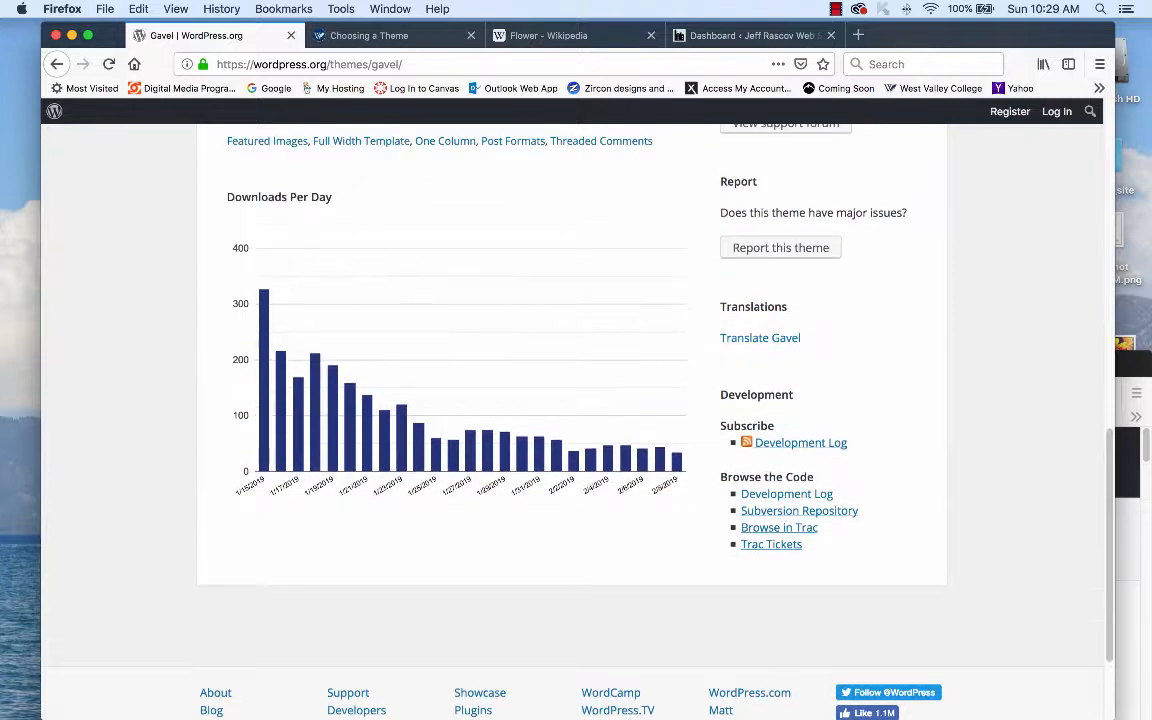
mouse_move(487, 432)
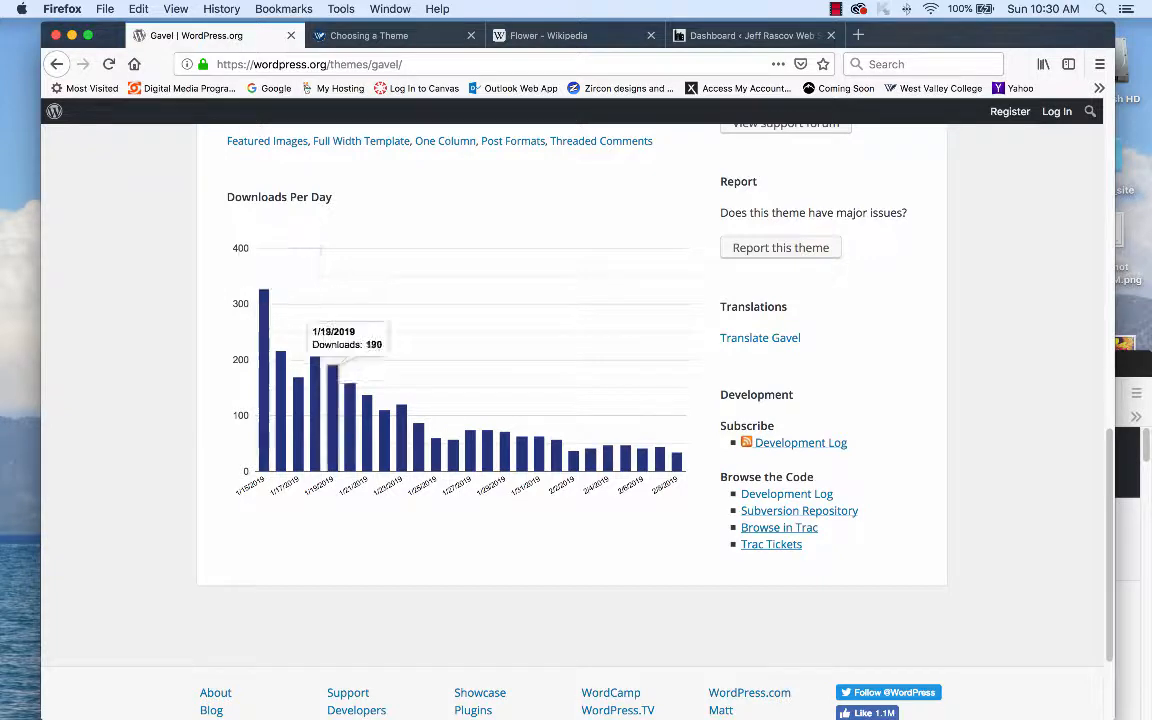
- Review the Gavel theme's preview image and version details, and highlight the theme's name in the heading
scroll(613, 415, up, 10)
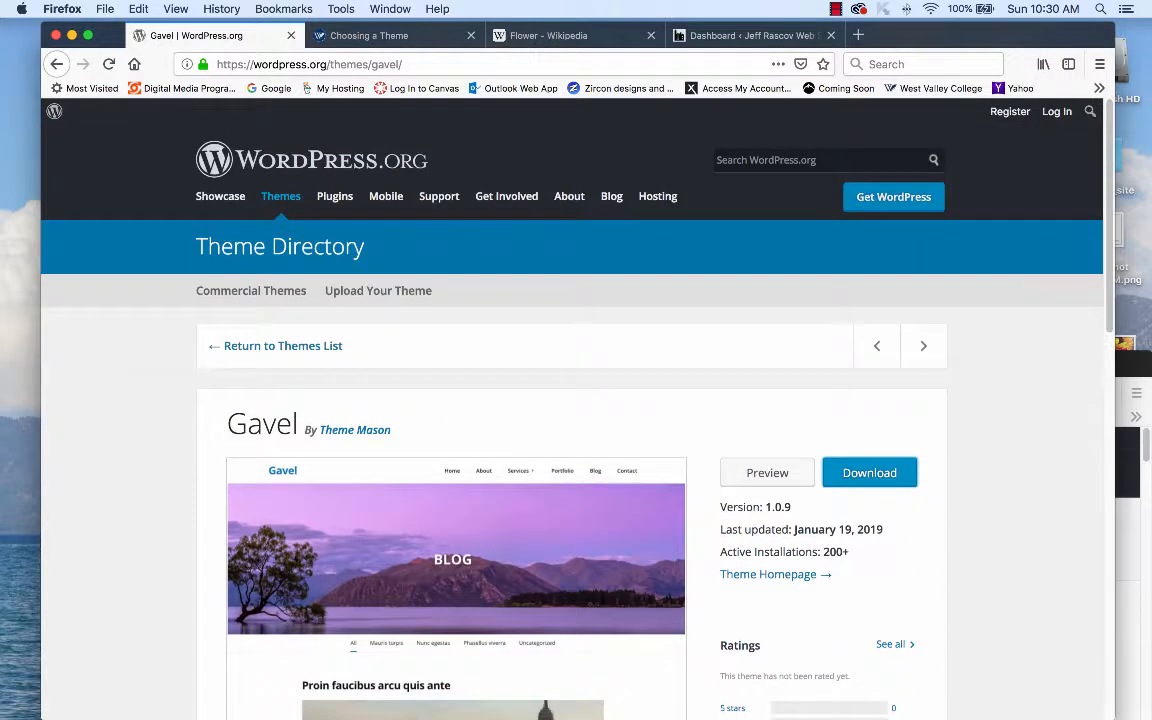
scroll(576, 420, down, 5)
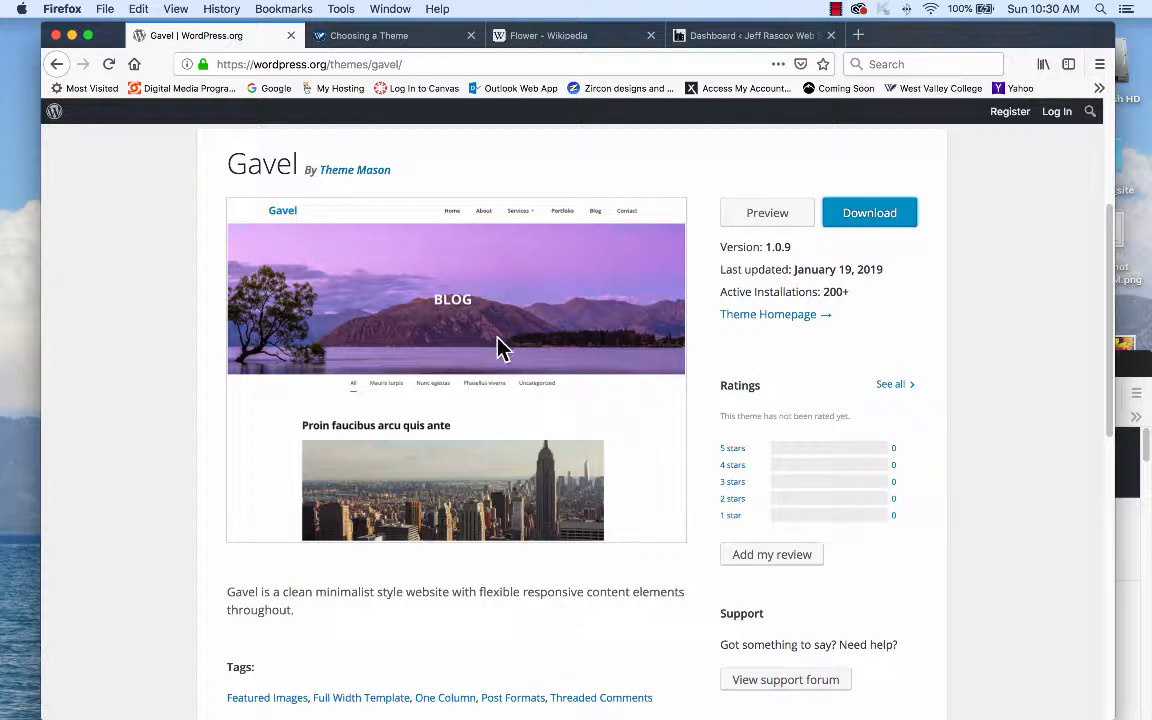
scroll(501, 345, up, 3)
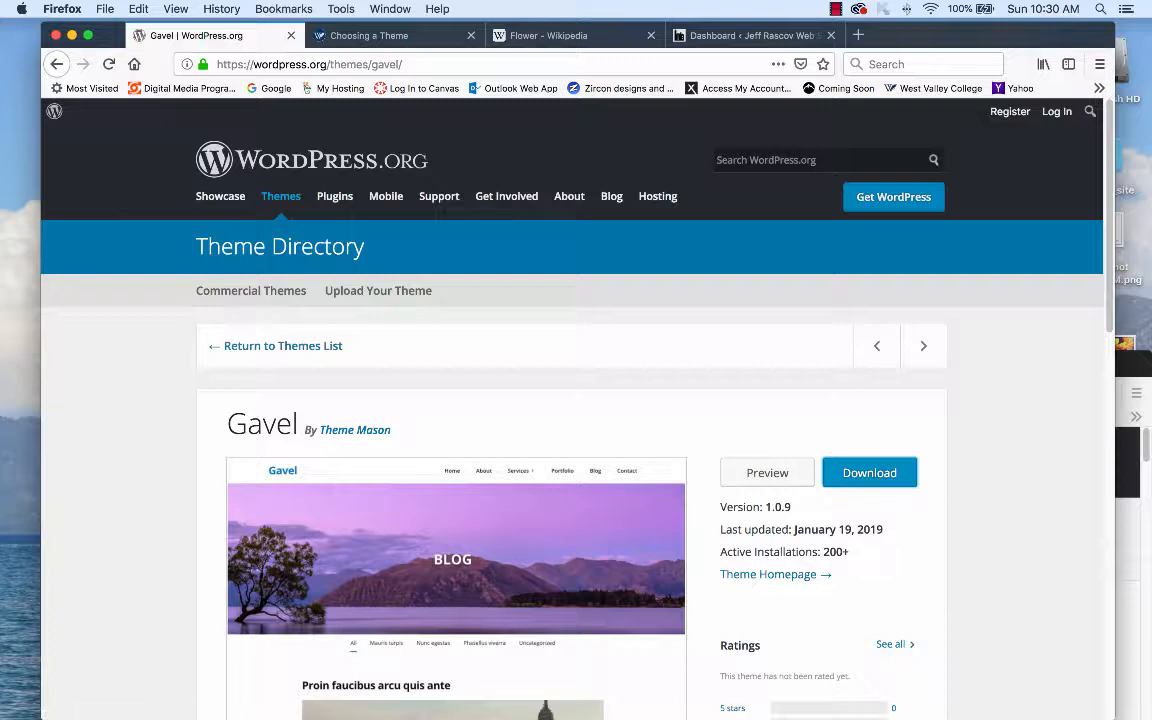
scroll(570, 400, down, 3)
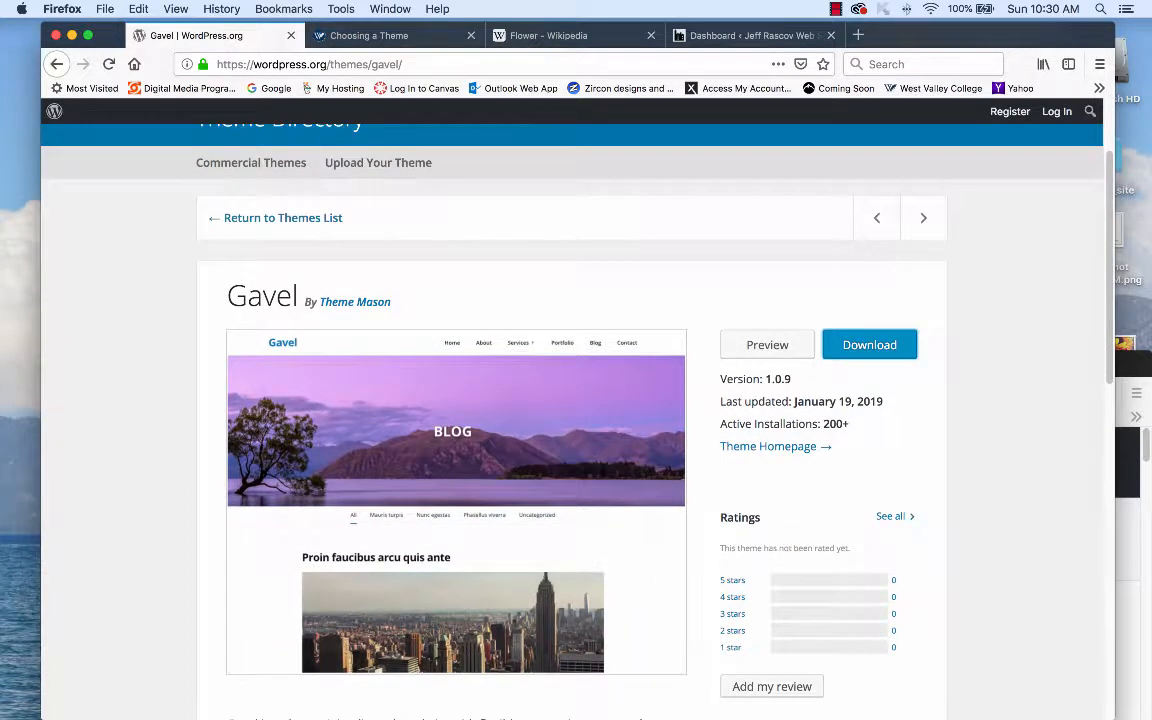
double_click(287, 296)
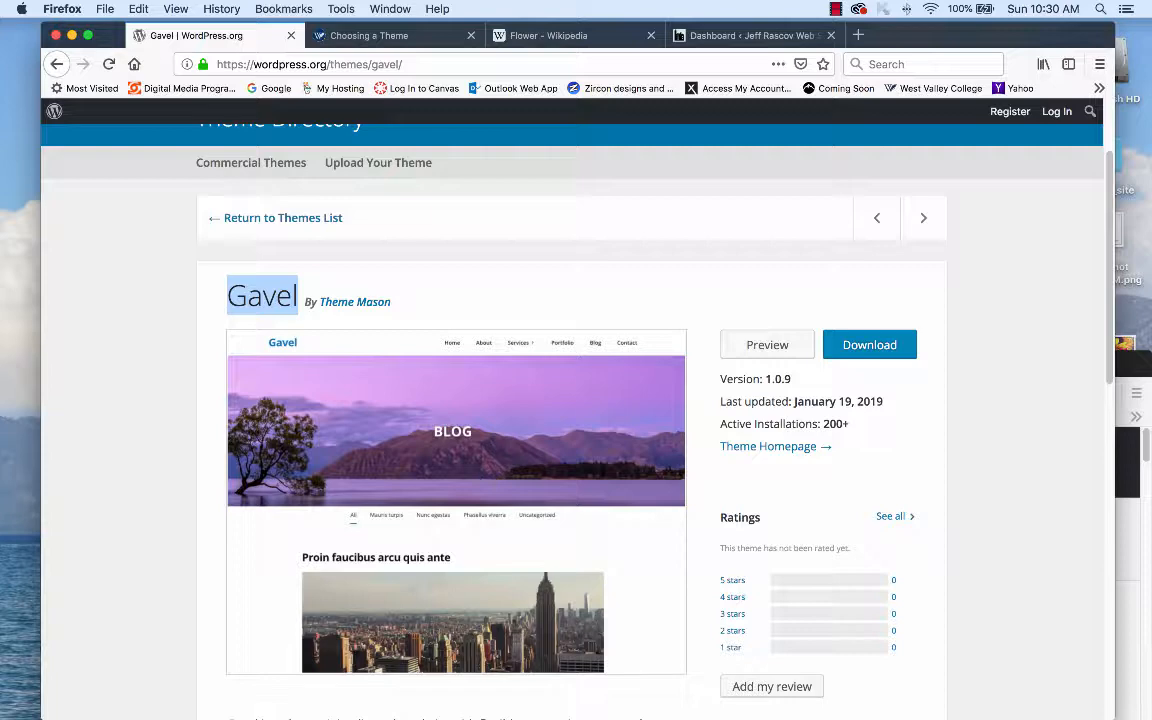
- Return to the themes list and look through all the featured themes again
click(282, 218)
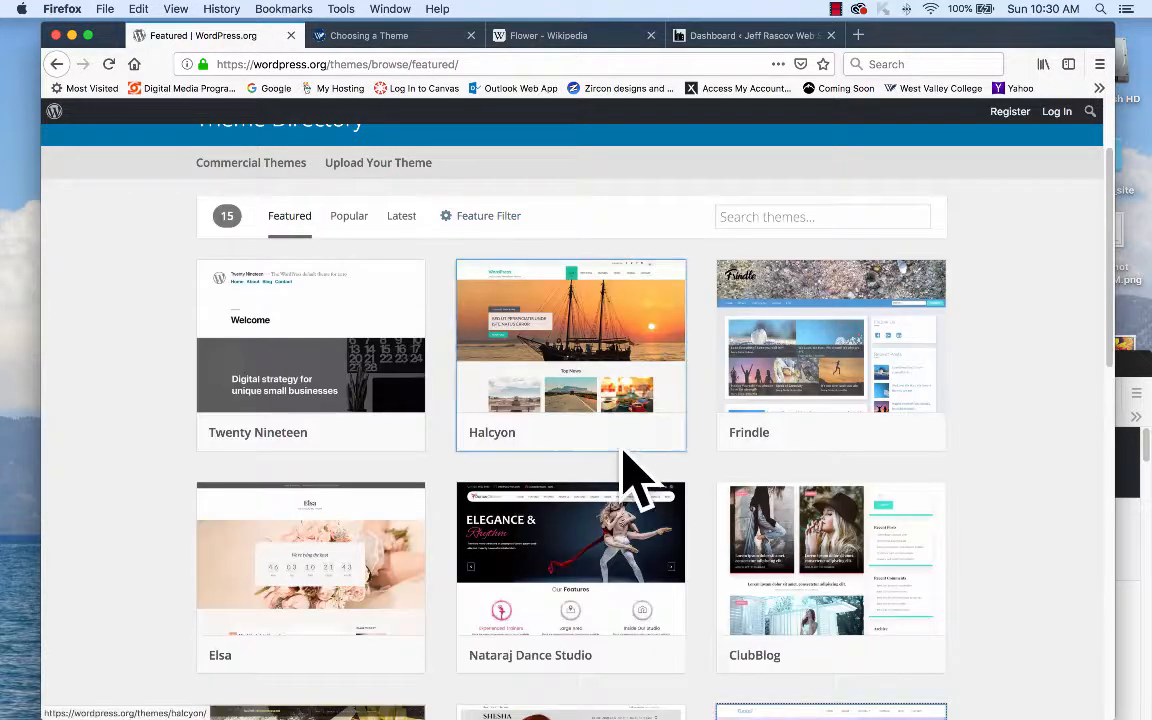
scroll(571, 400, down, 5)
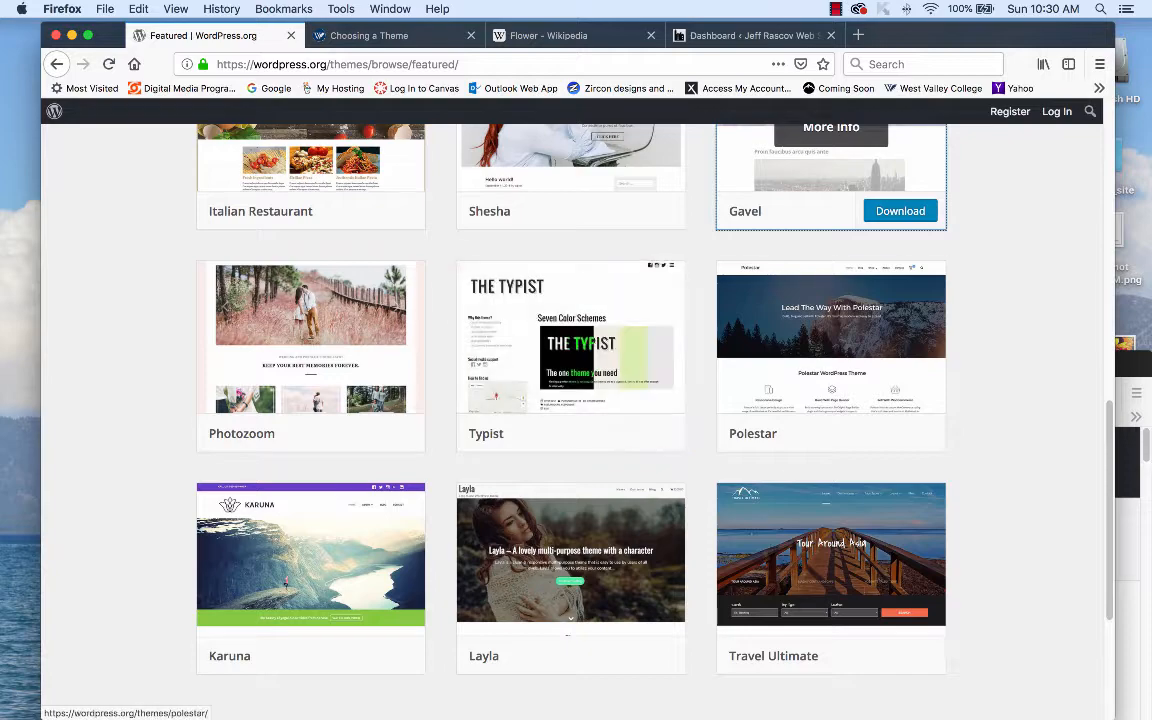
scroll(571, 400, down, 2)
scroll(571, 450, down, 2)
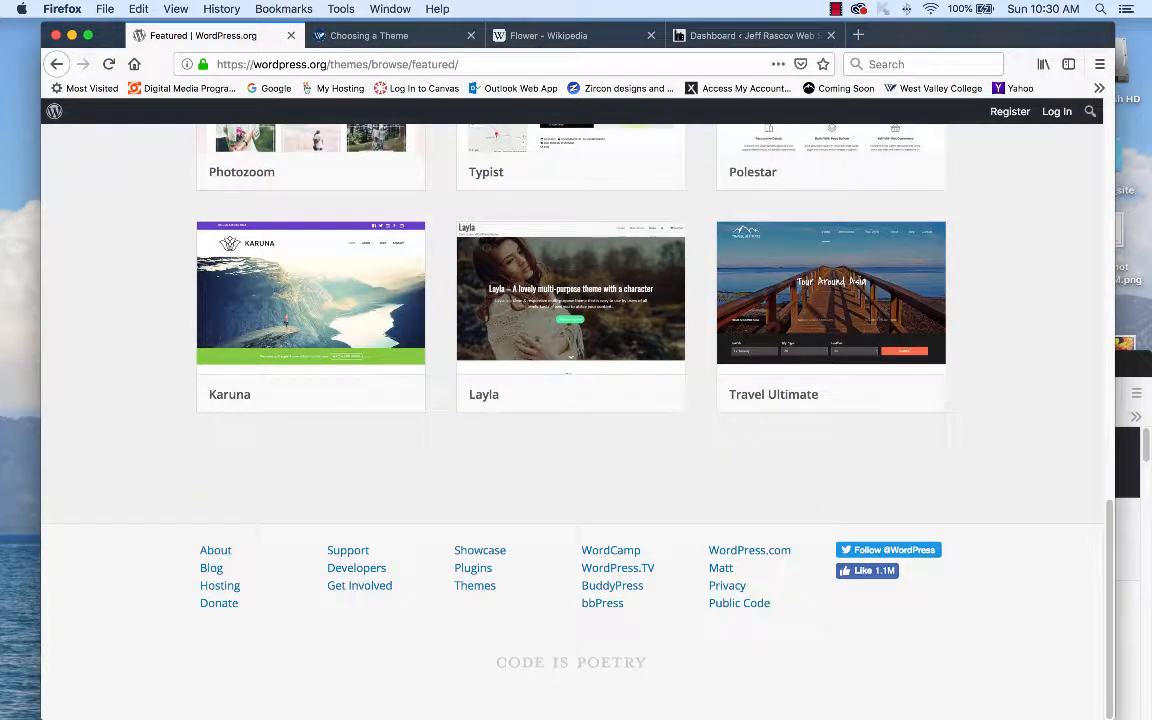
scroll(571, 450, up, 10)
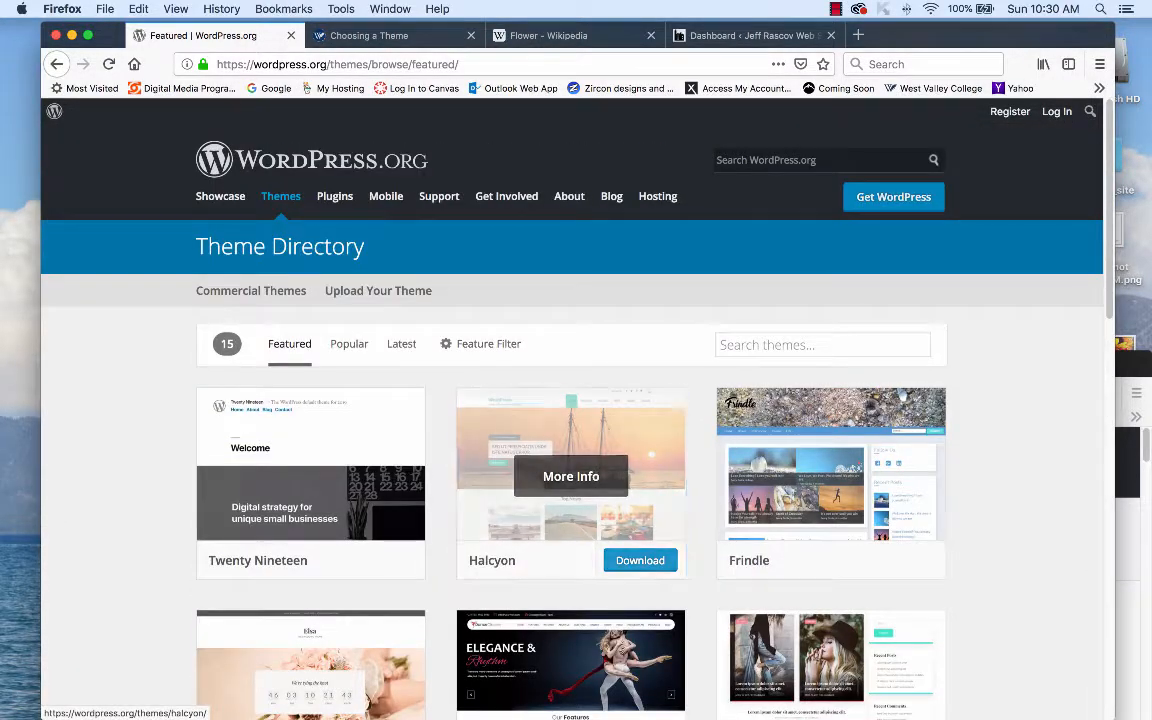
- Search the theme directory for "photography" and browse the matching themes
click(822, 345)
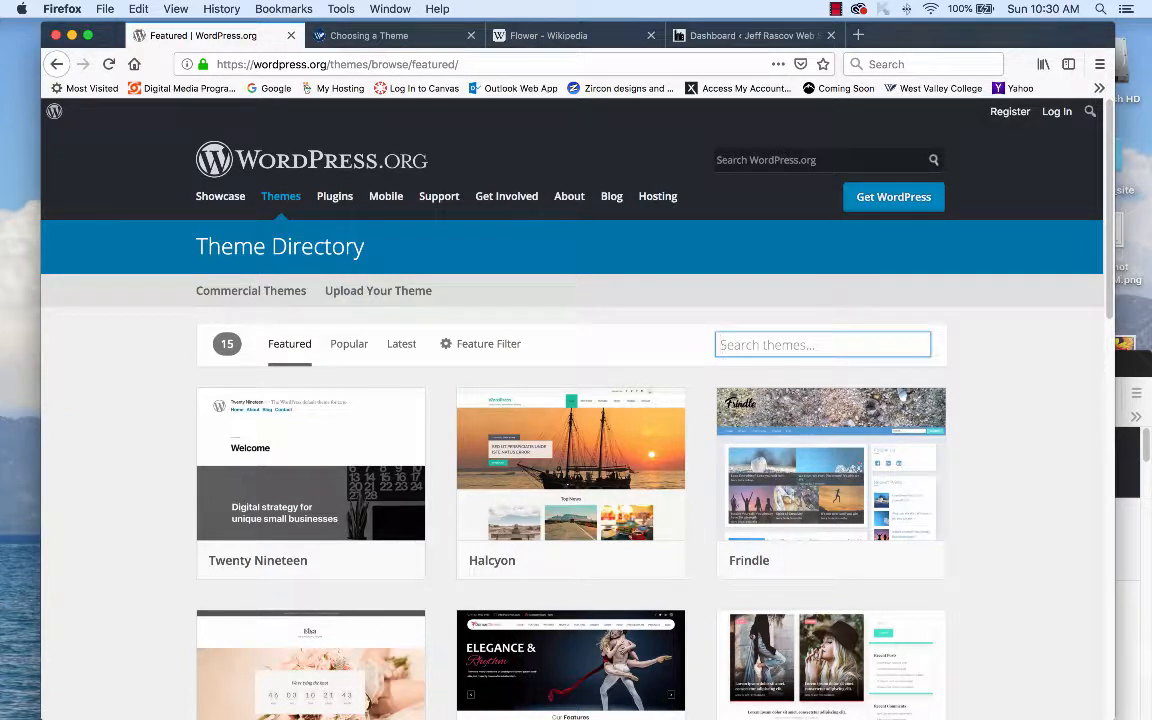
text(photogra)
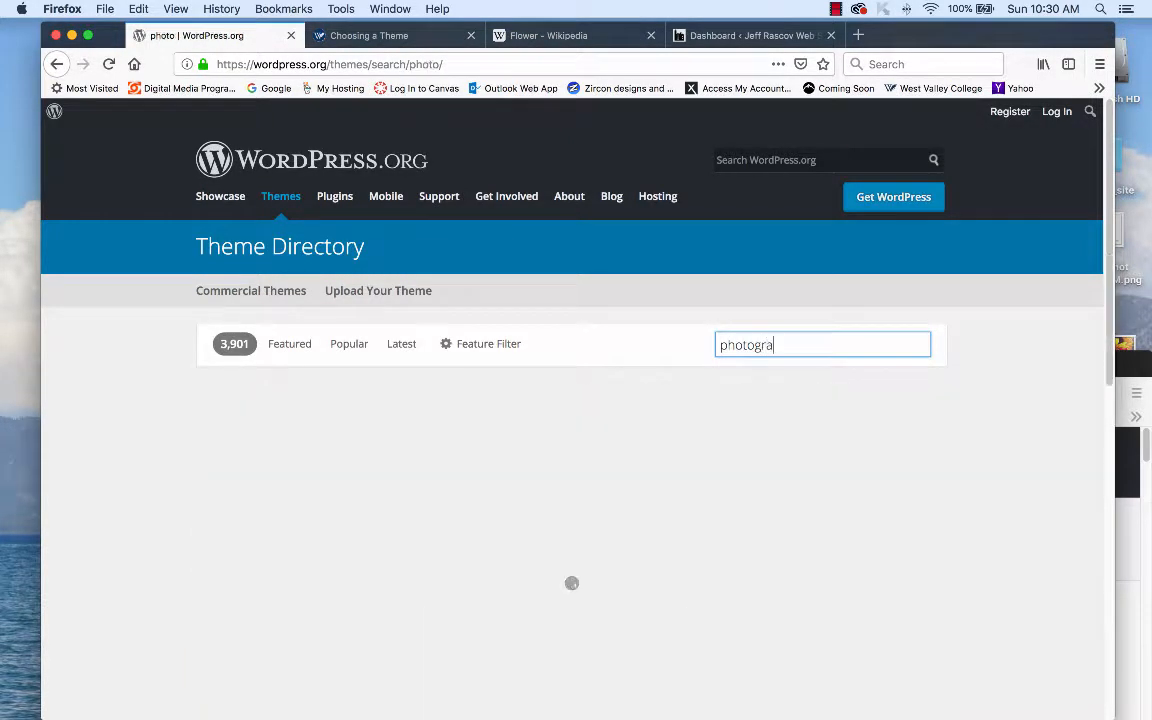
text(phy)
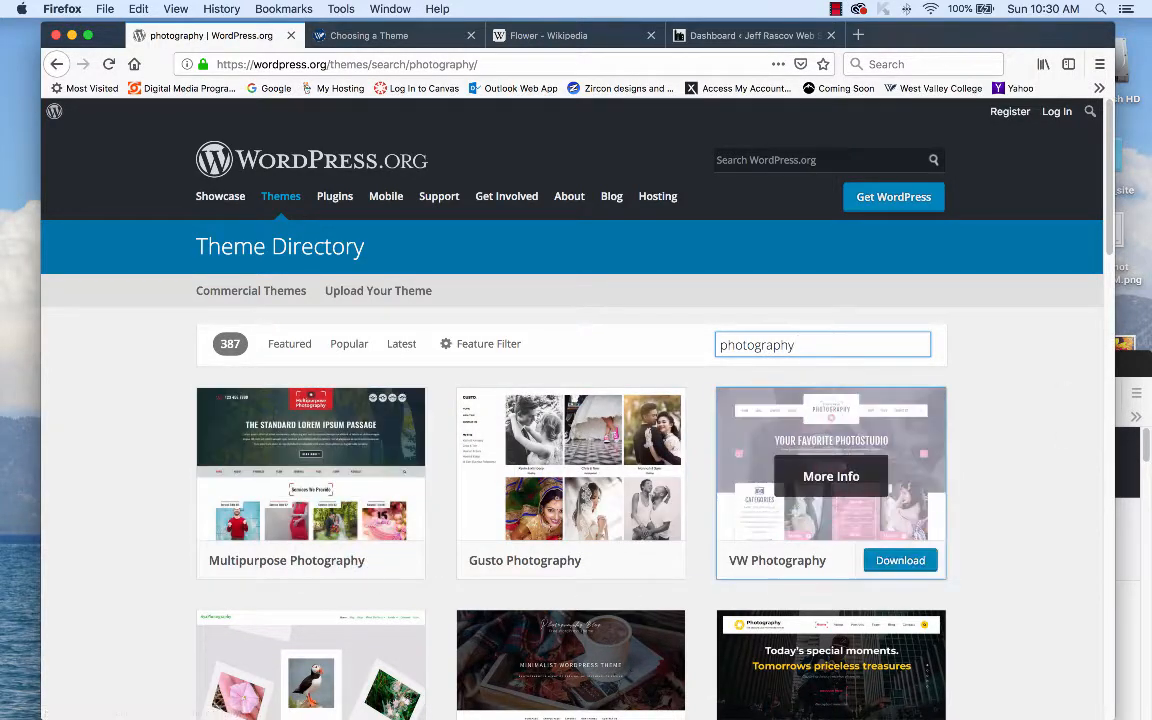
scroll(800, 420, down, 5)
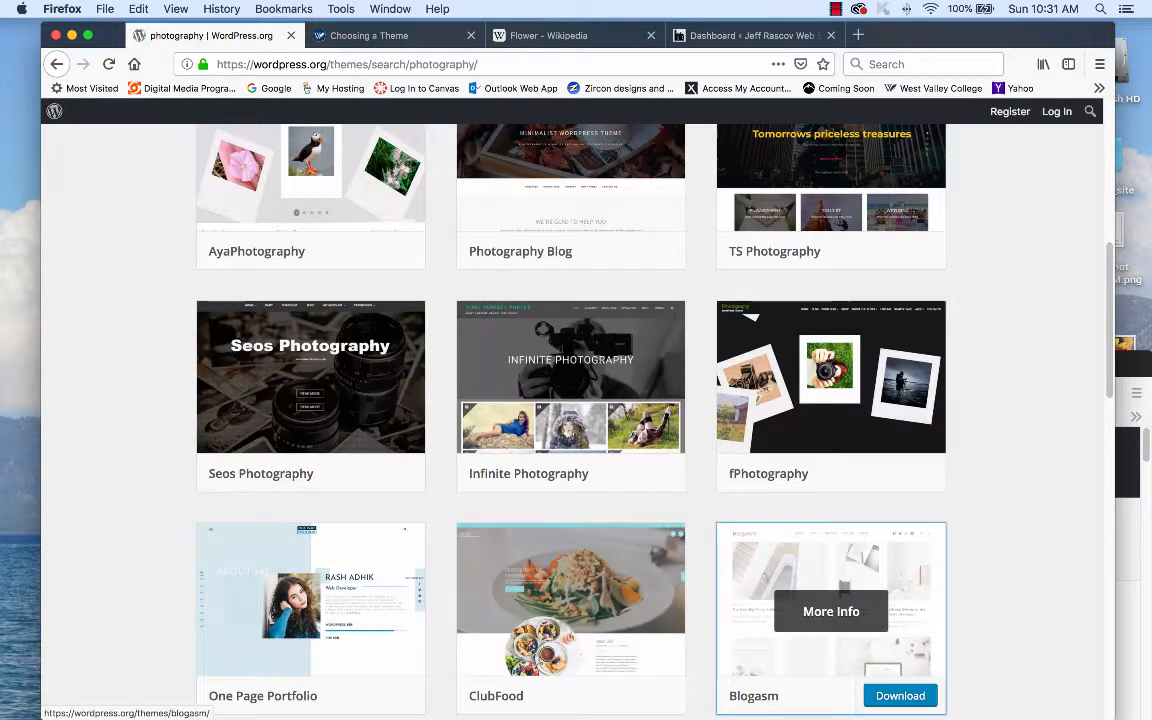
- Look through more of the photography themes and return to the start of the results
scroll(570, 470, down, 7)
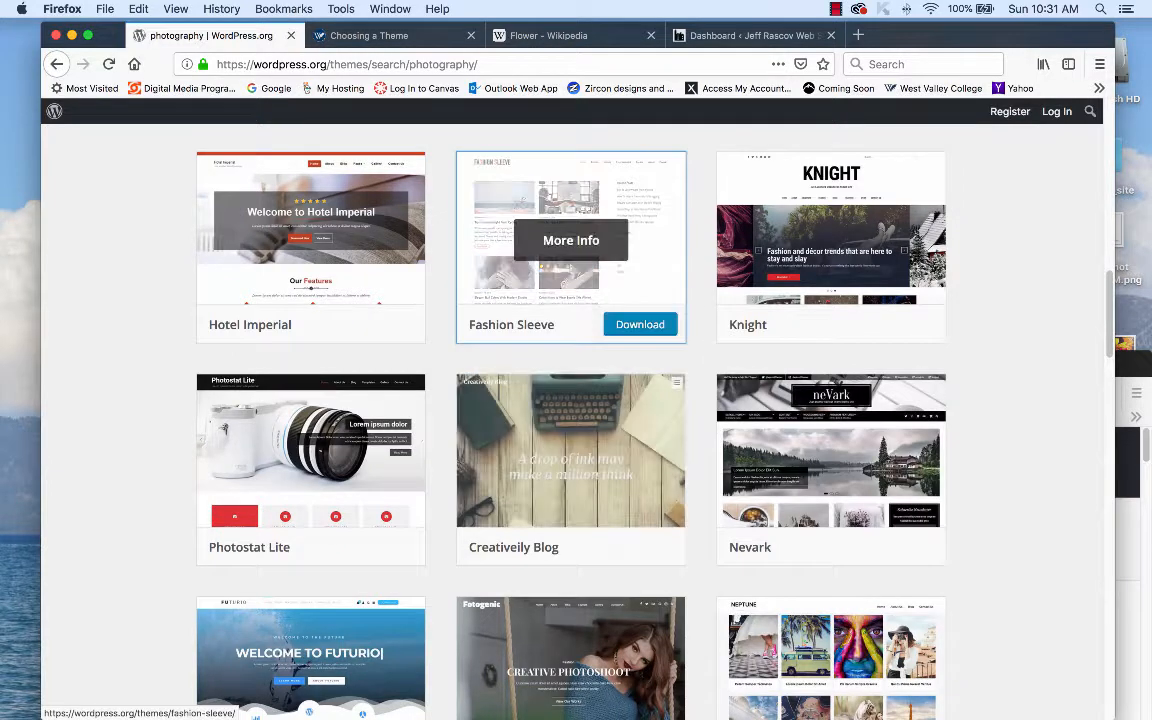
scroll(571, 260, up, 10)
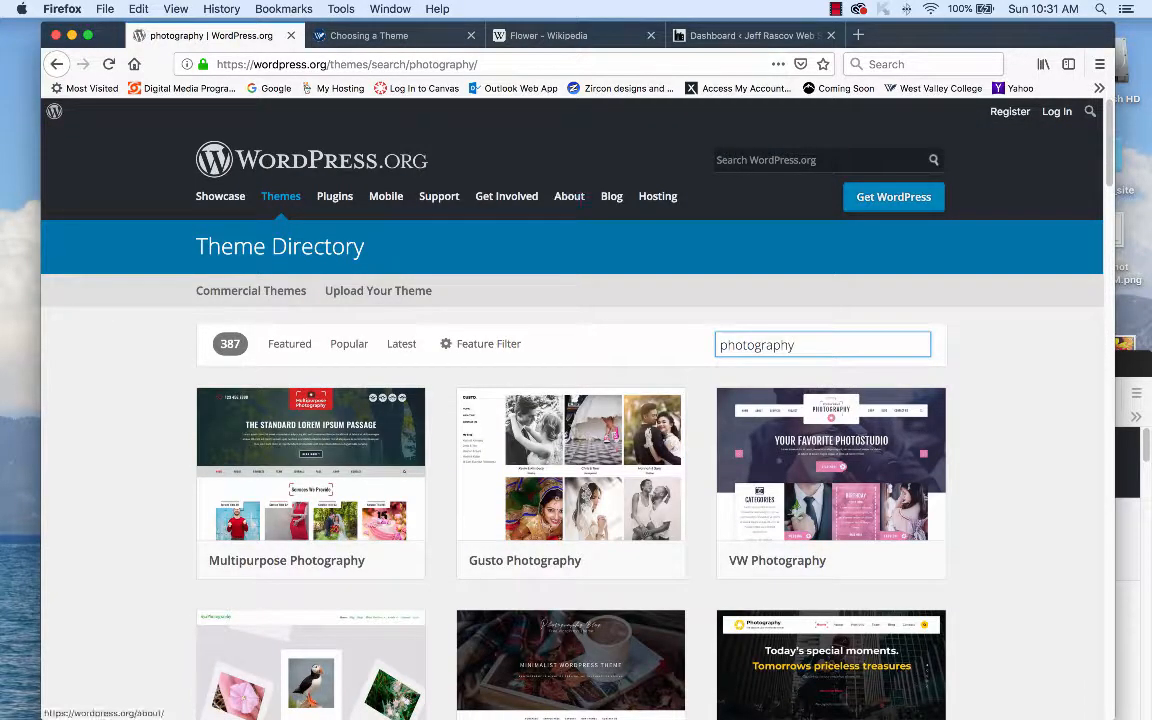
- Go to the WordPress site's dashboard and add a new page titled "Practice Text"
click(369, 36)
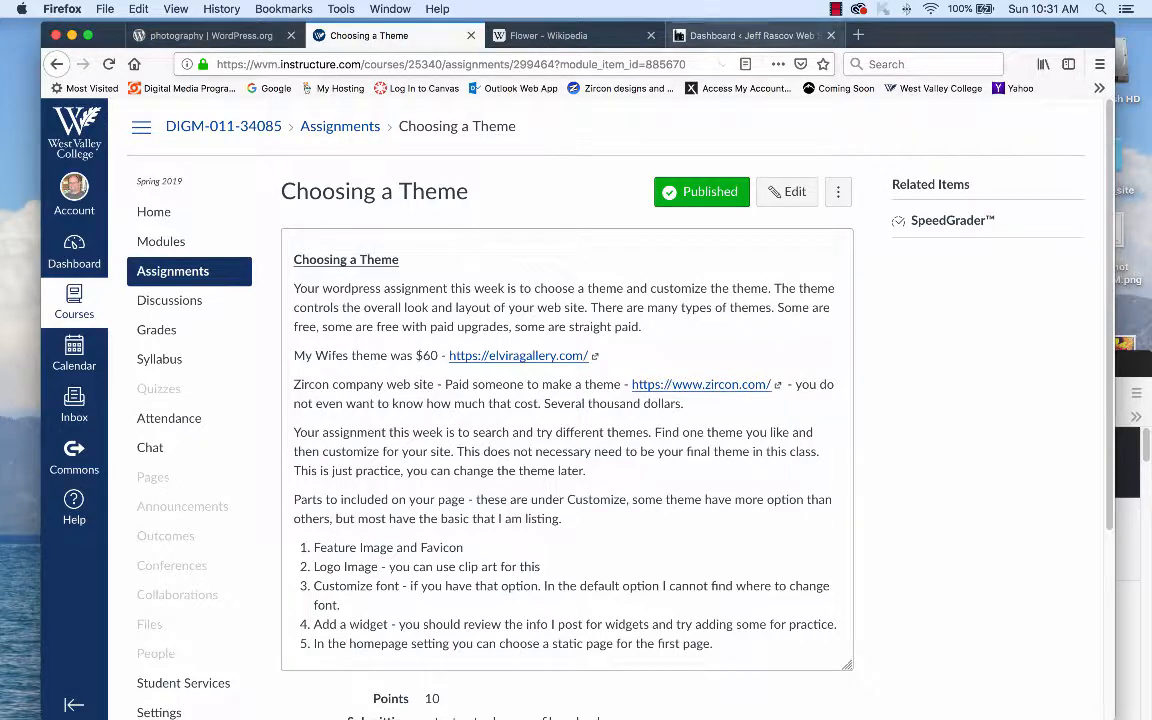
click(548, 36)
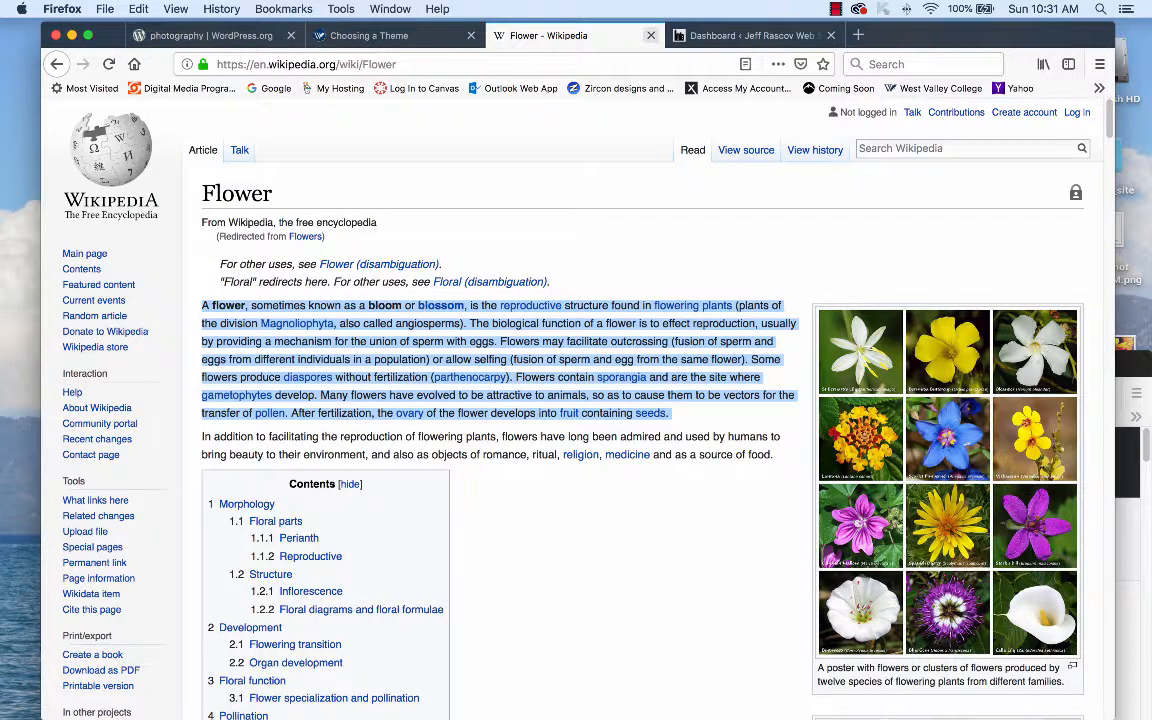
click(745, 36)
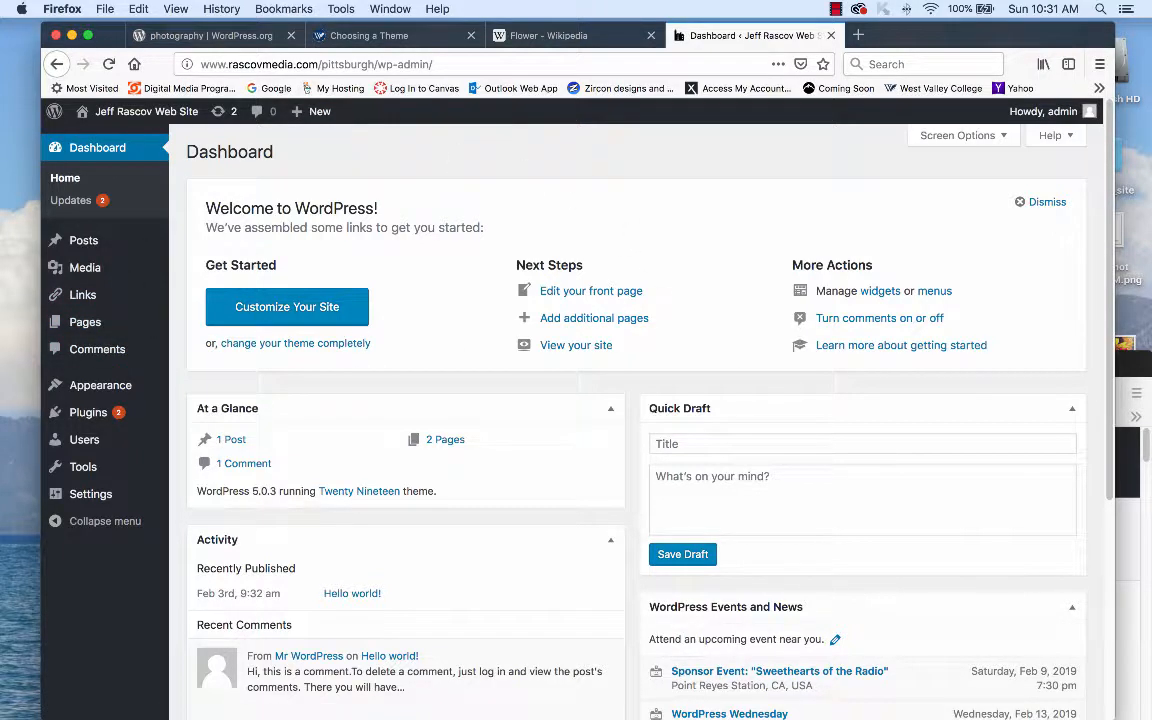
mouse_move(85, 322)
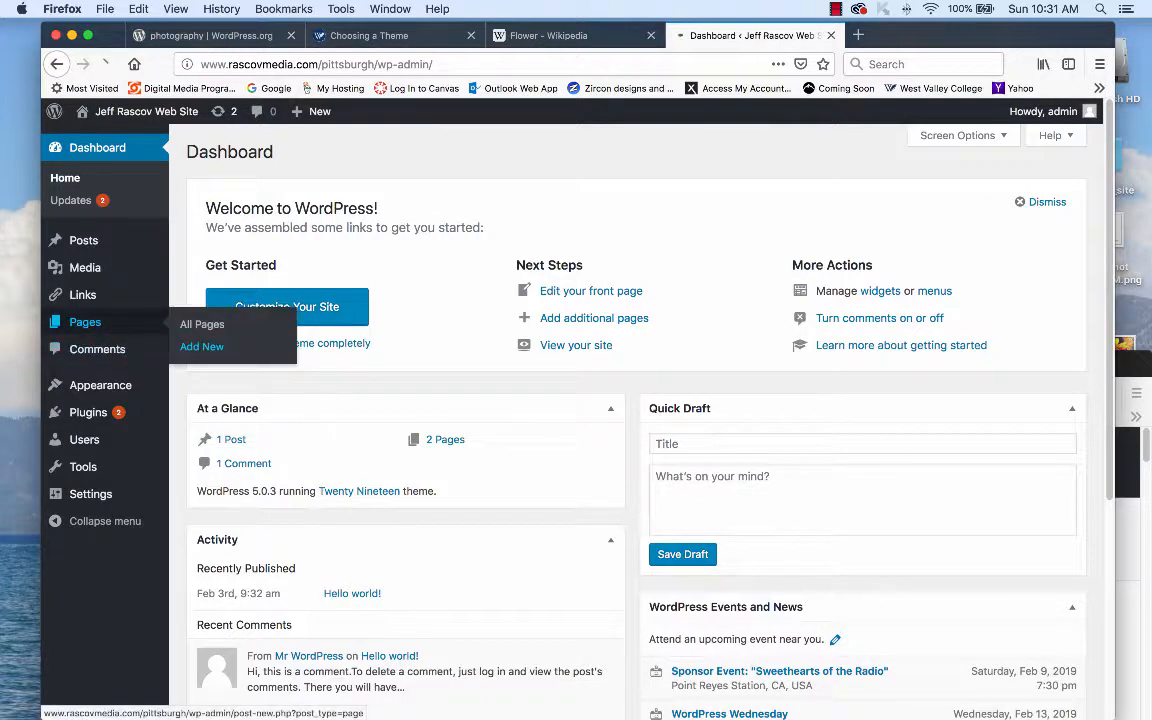
click(202, 346)
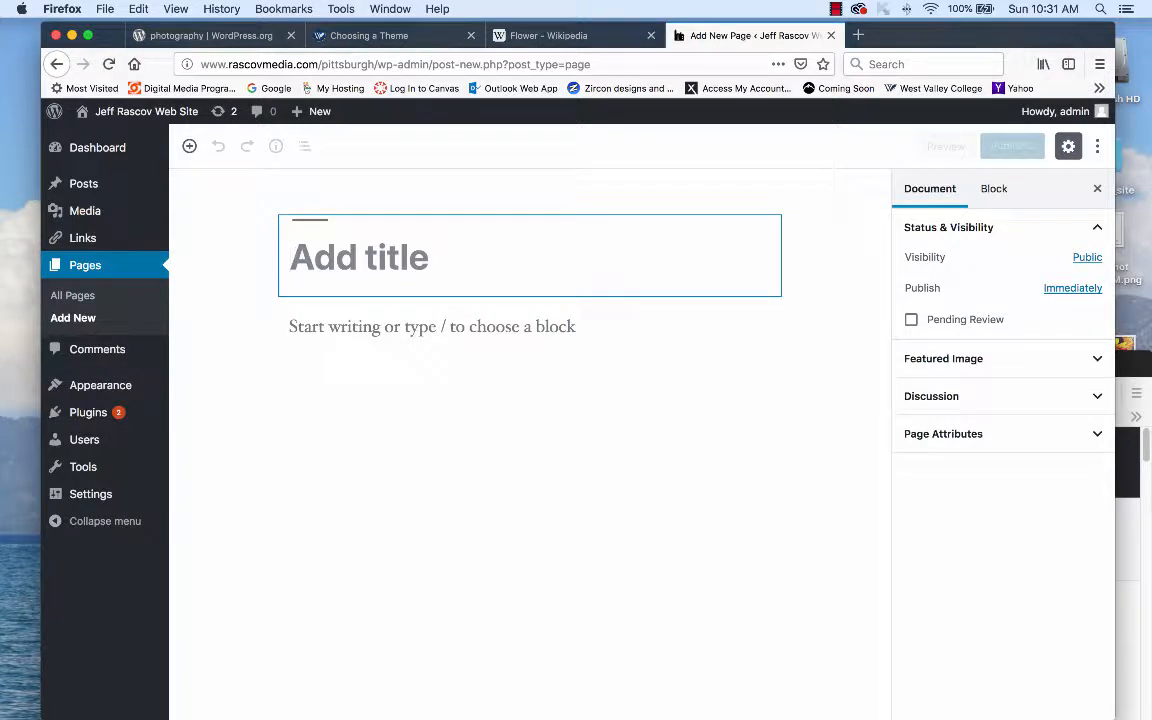
text(Practice)
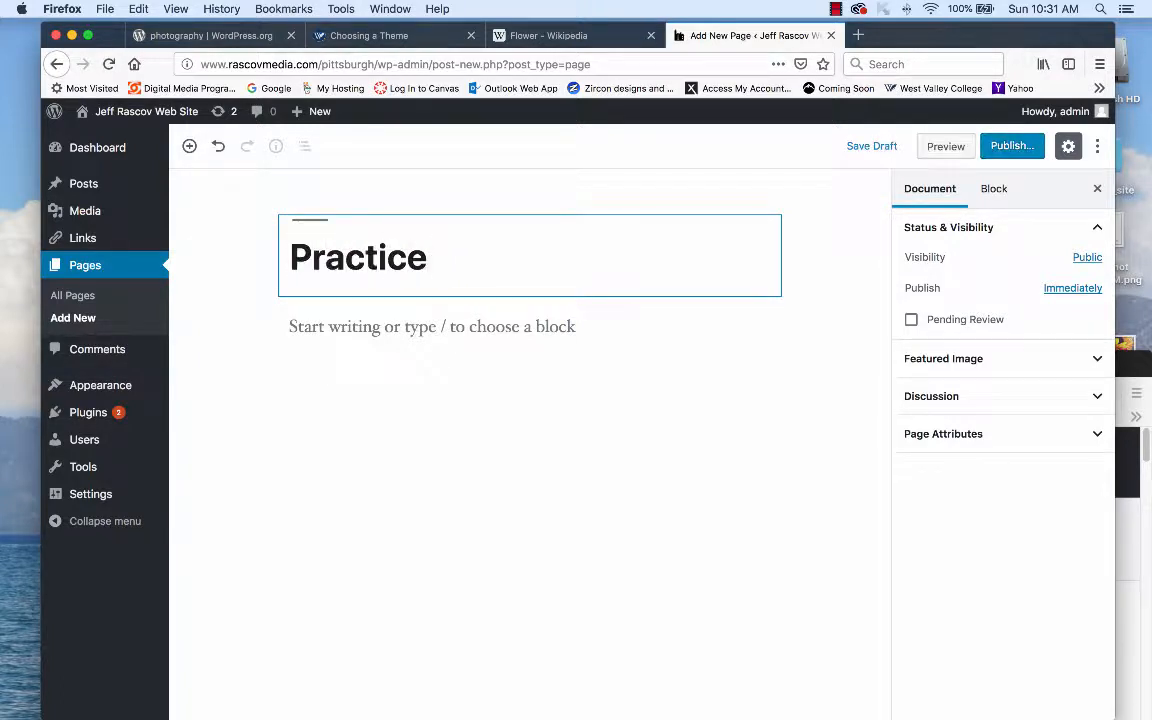
text( Text)
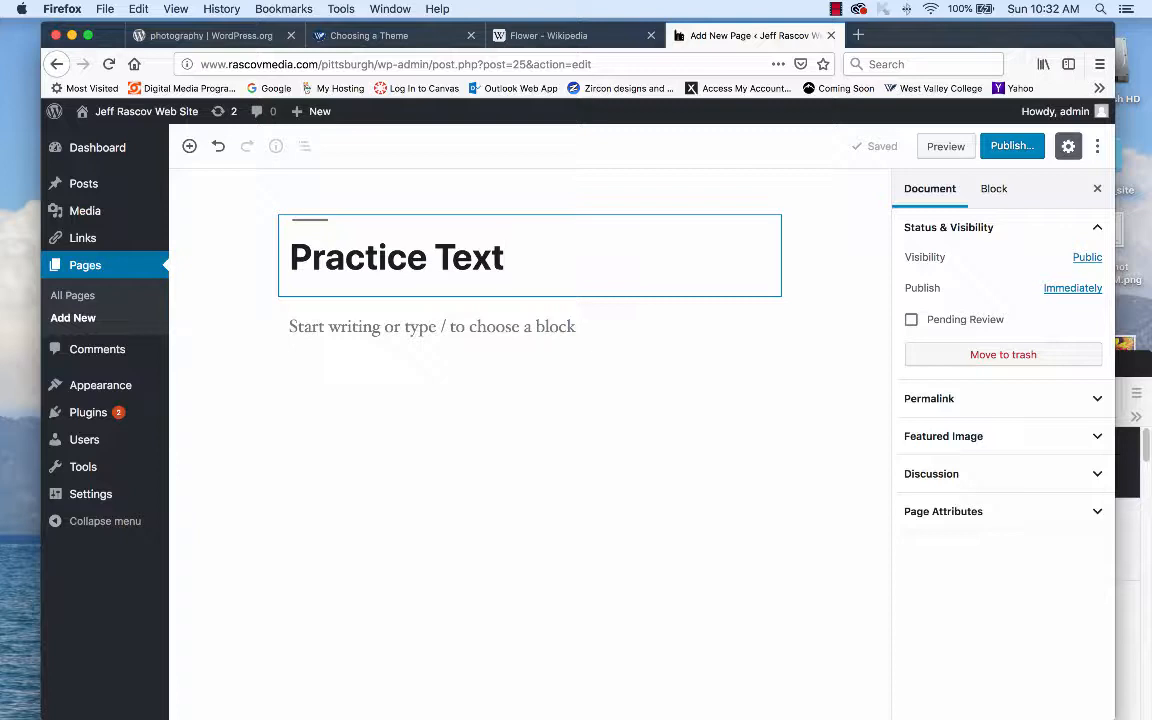
key(Return)
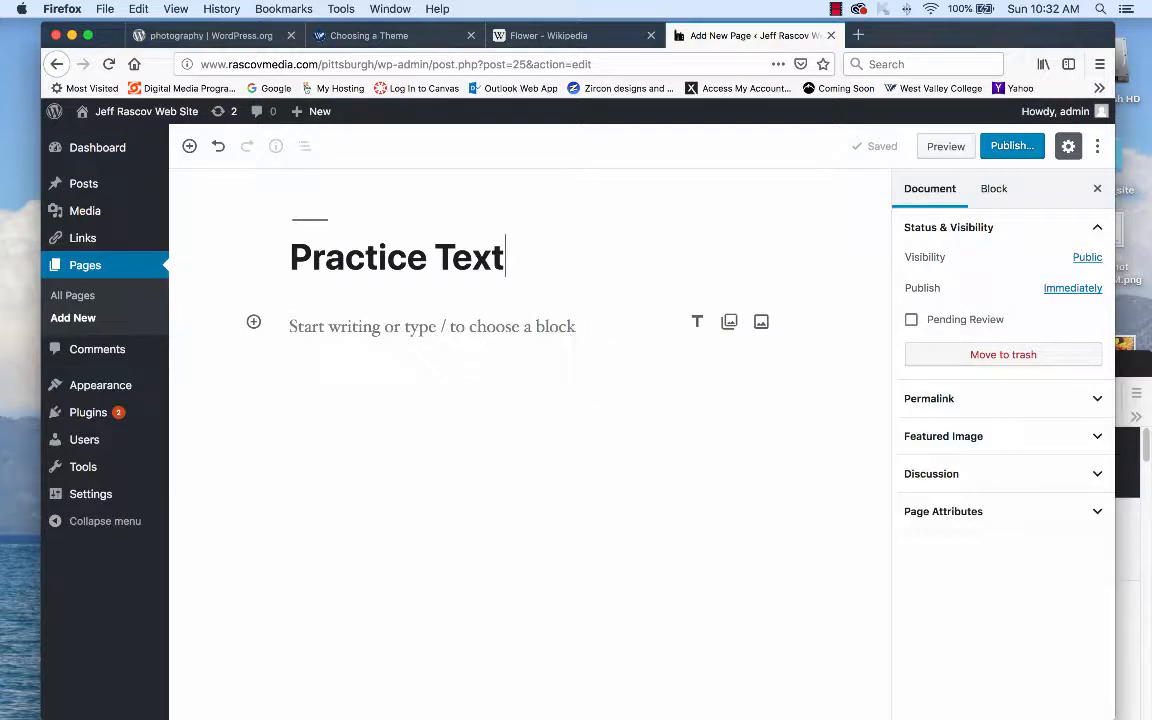
- Add a paragraph reading "H2 size text" below the page title
click(330, 326)
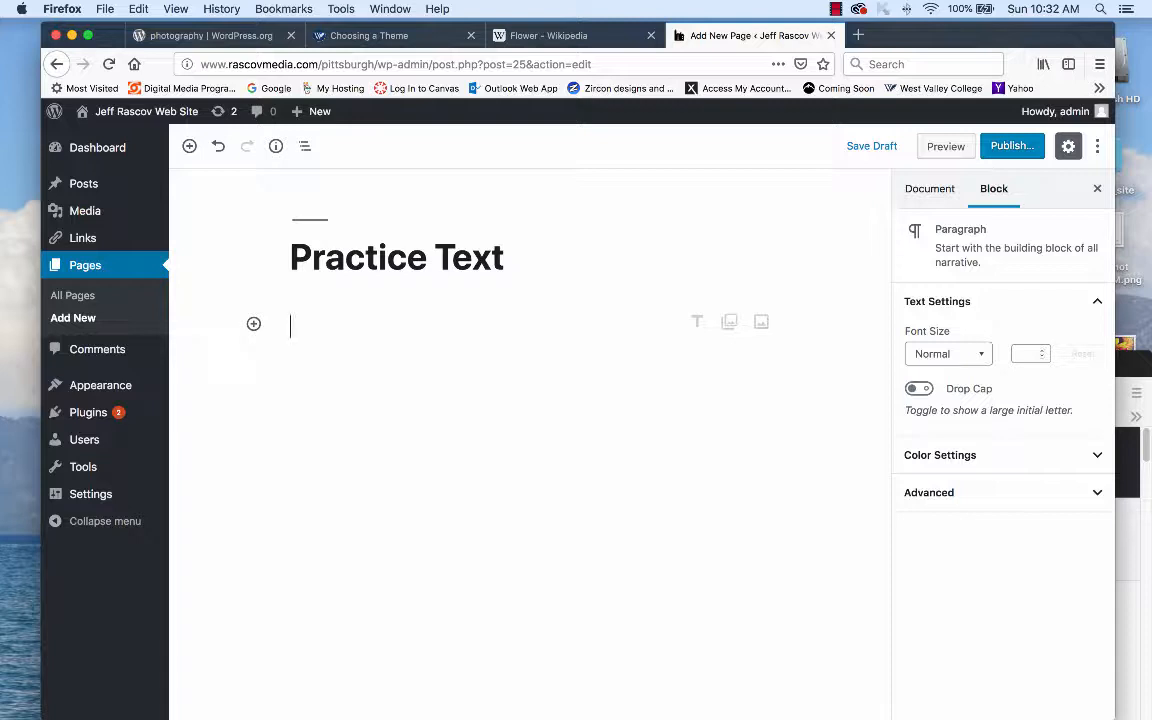
text(H2 )
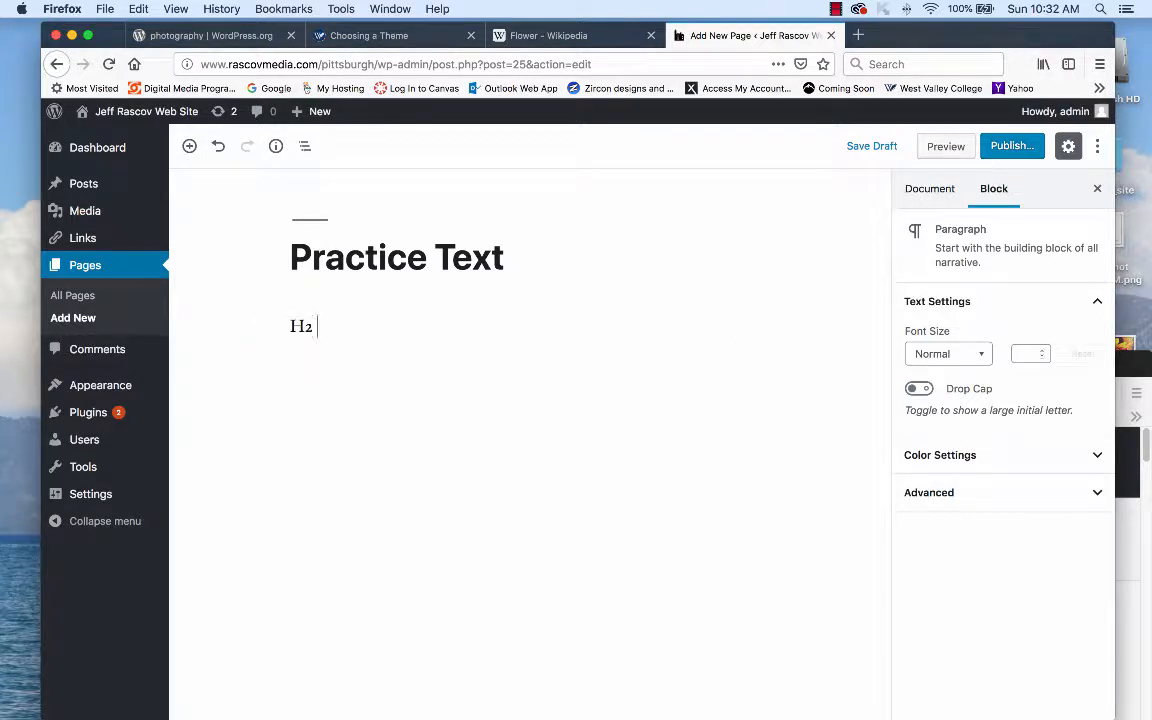
text(size text)
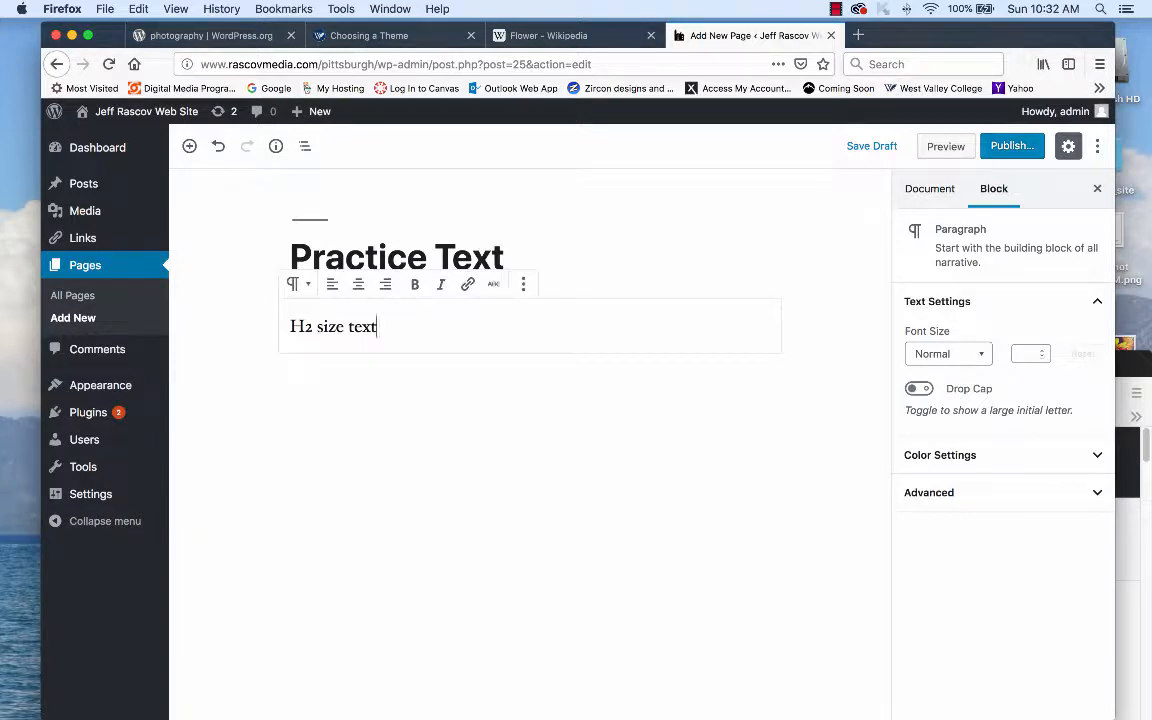
- Transform the "H2 size text" paragraph into a heading
drag(377, 327, 288, 327)
click(378, 329)
click(523, 284)
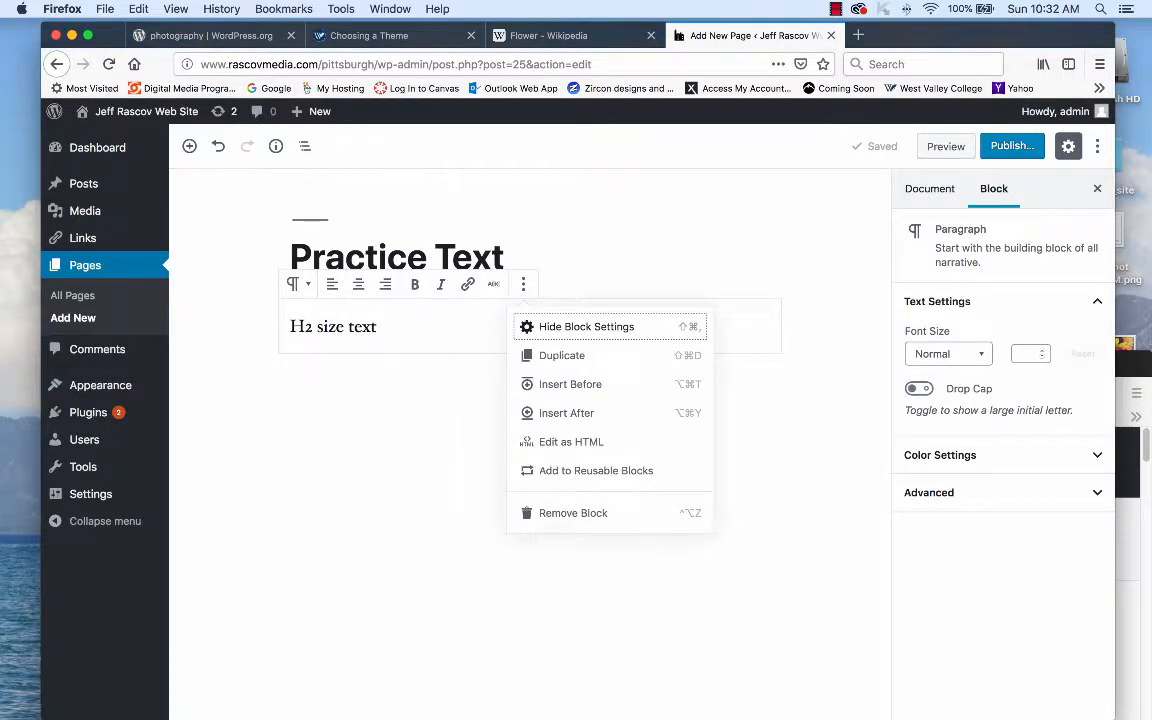
click(493, 308)
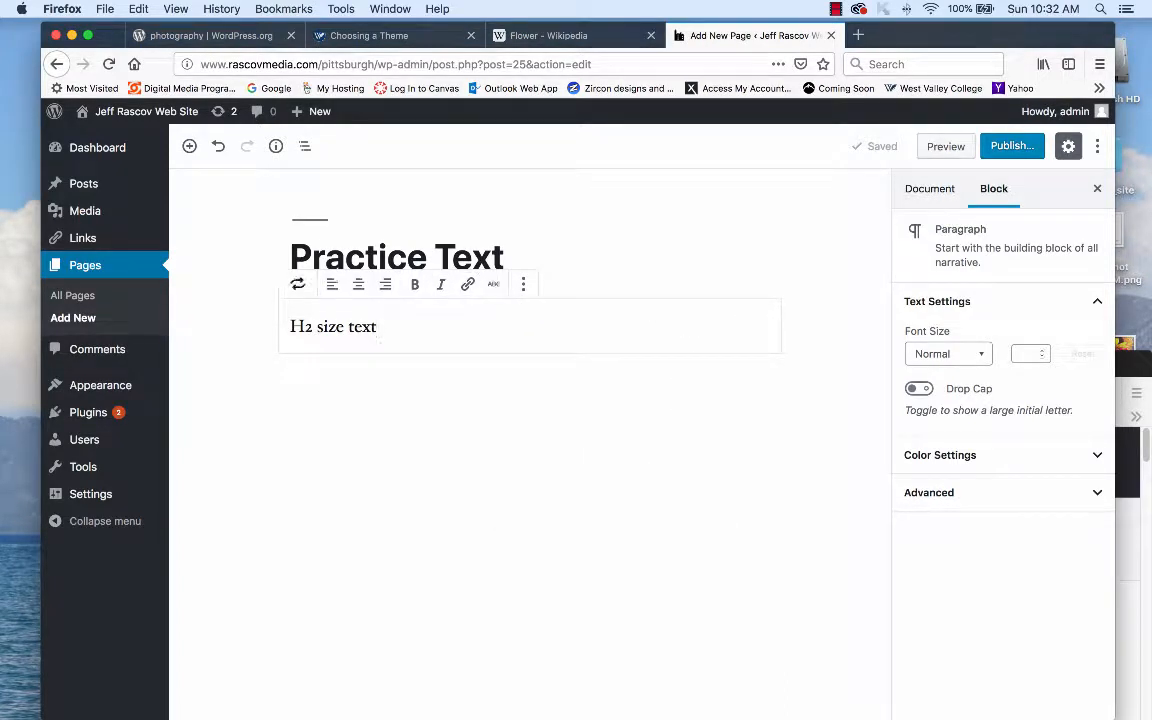
click(297, 284)
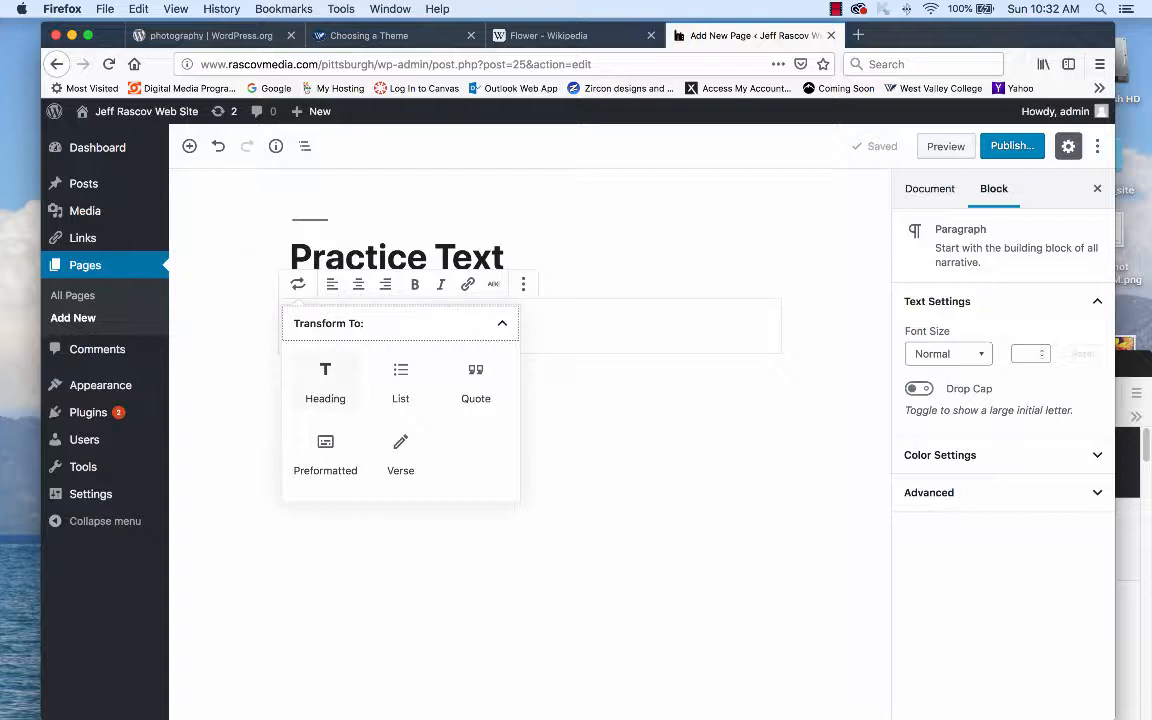
click(325, 385)
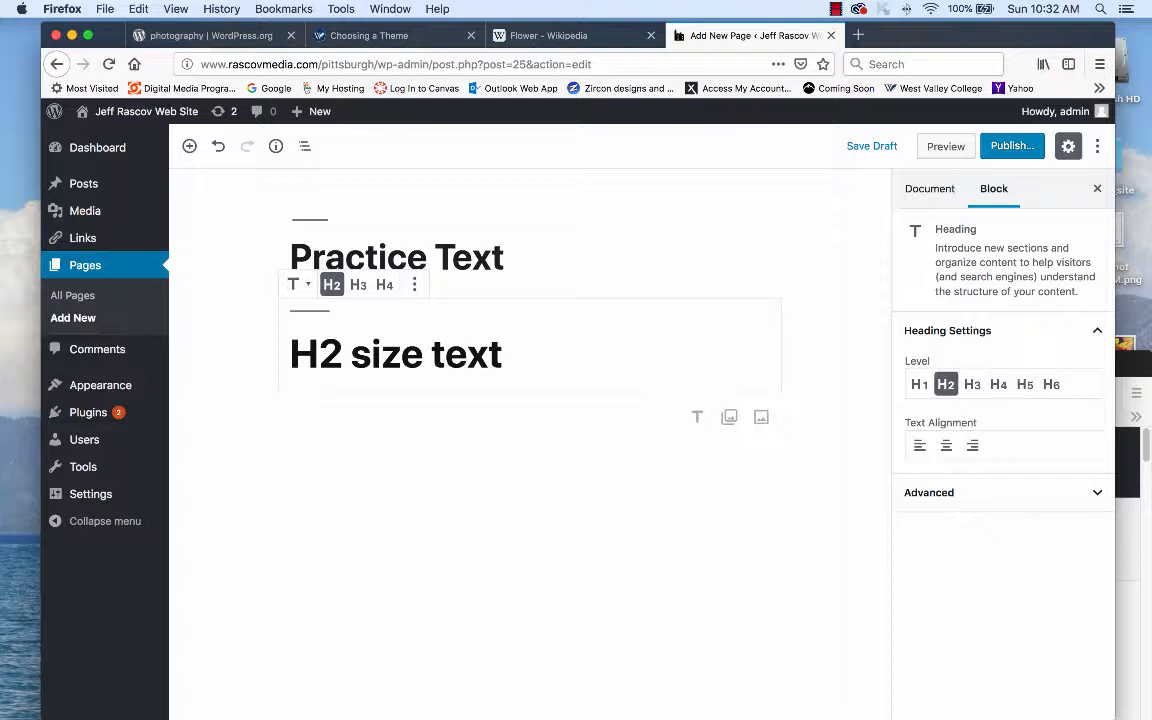
- Try levels H3 and H4 on the "H2 size text" heading and set it back to H2
click(297, 284)
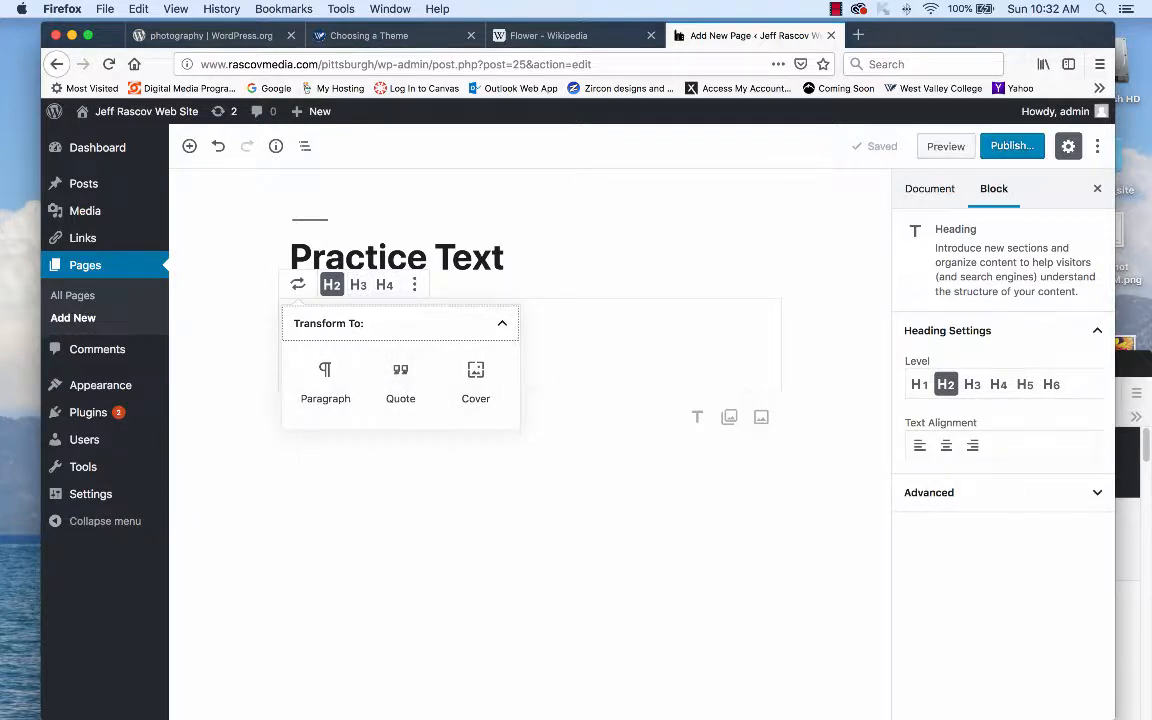
click(358, 285)
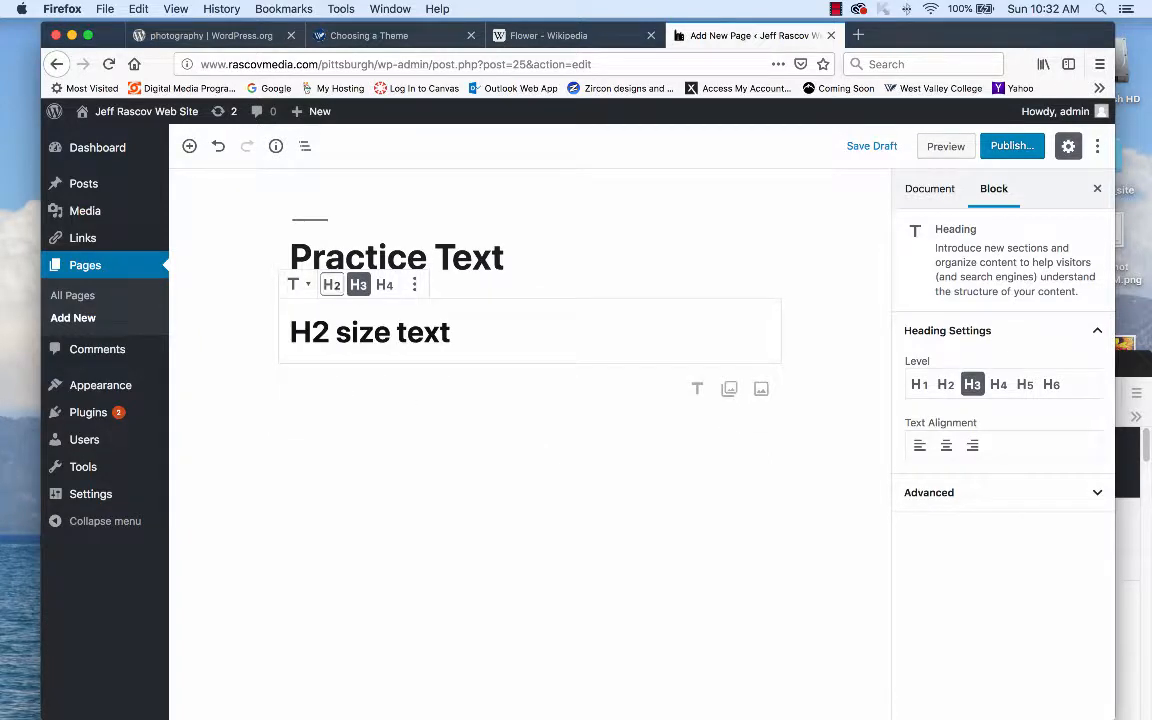
click(331, 285)
click(358, 285)
click(385, 285)
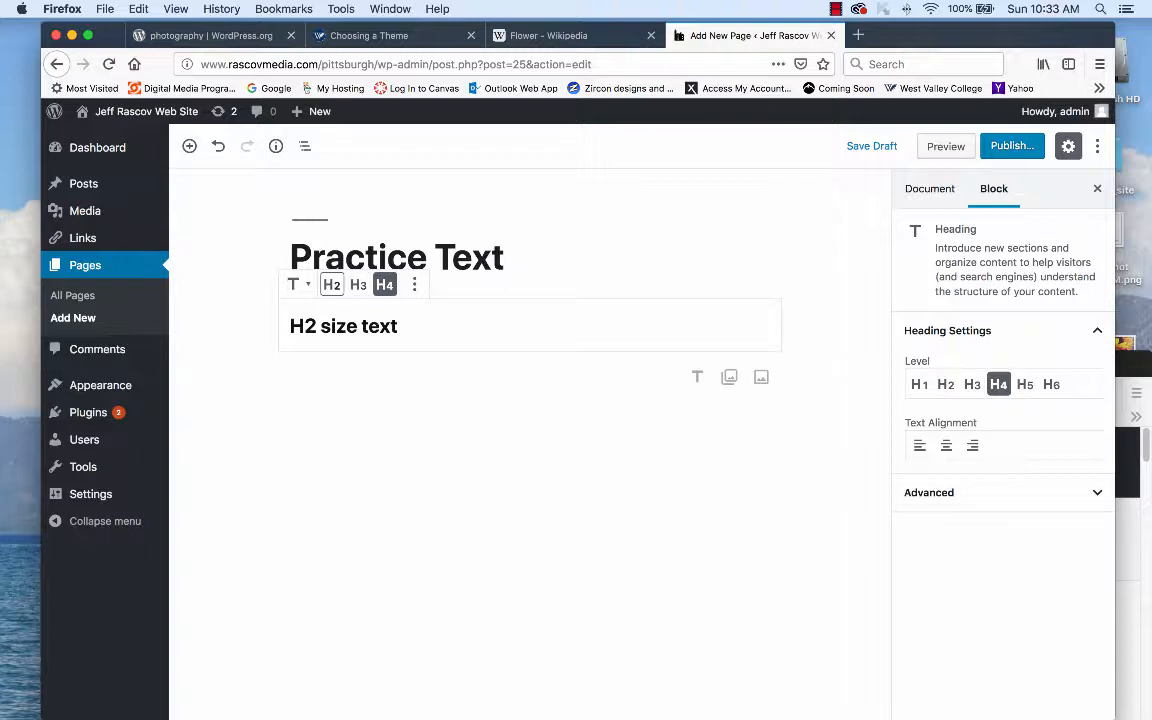
click(331, 285)
key(super+a)
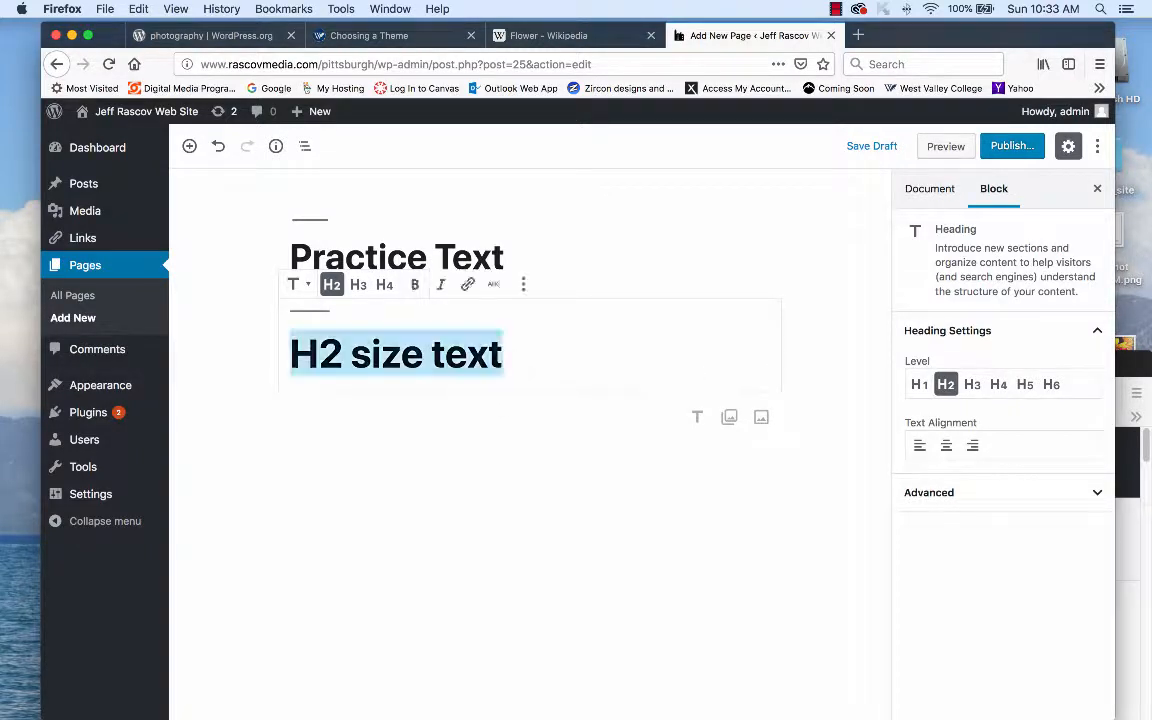
click(503, 356)
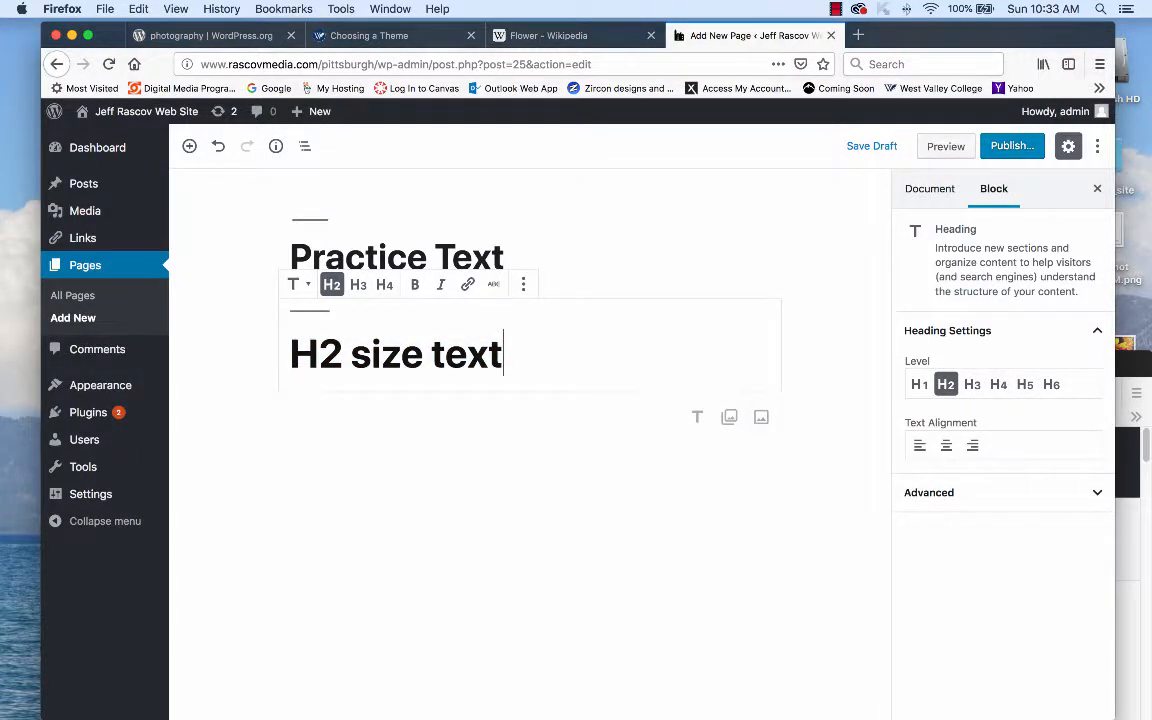
- Start a new paragraph below the H2 heading and look over the available block types
key(Return)
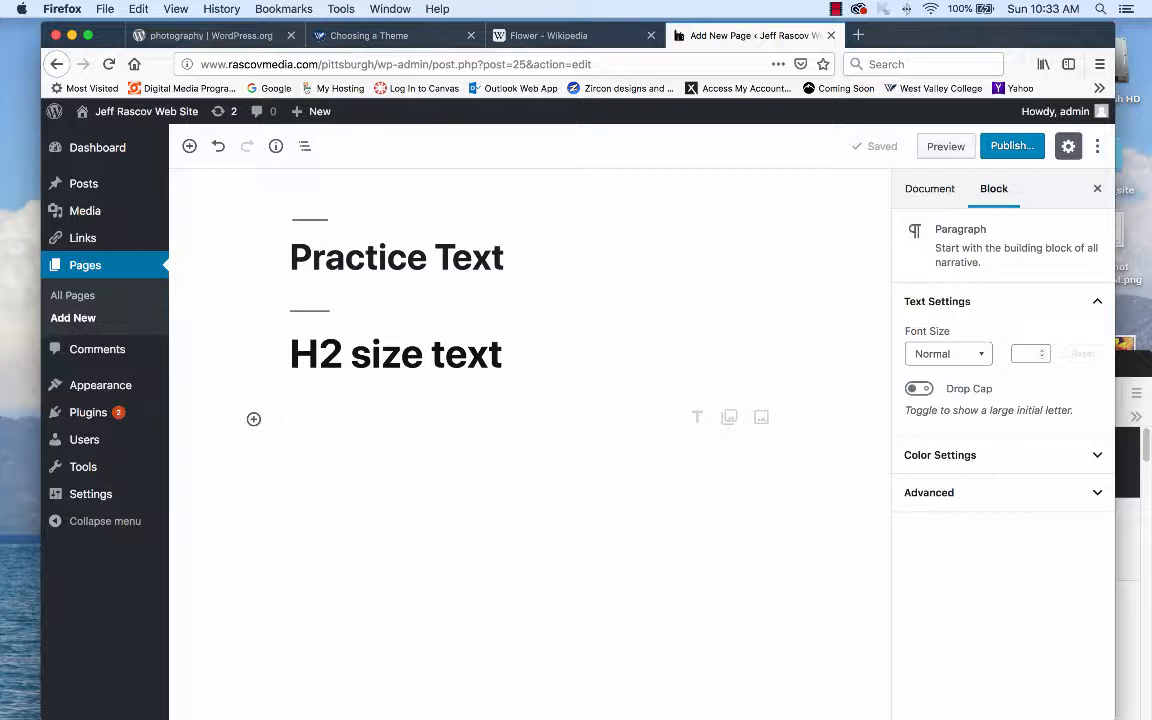
click(253, 419)
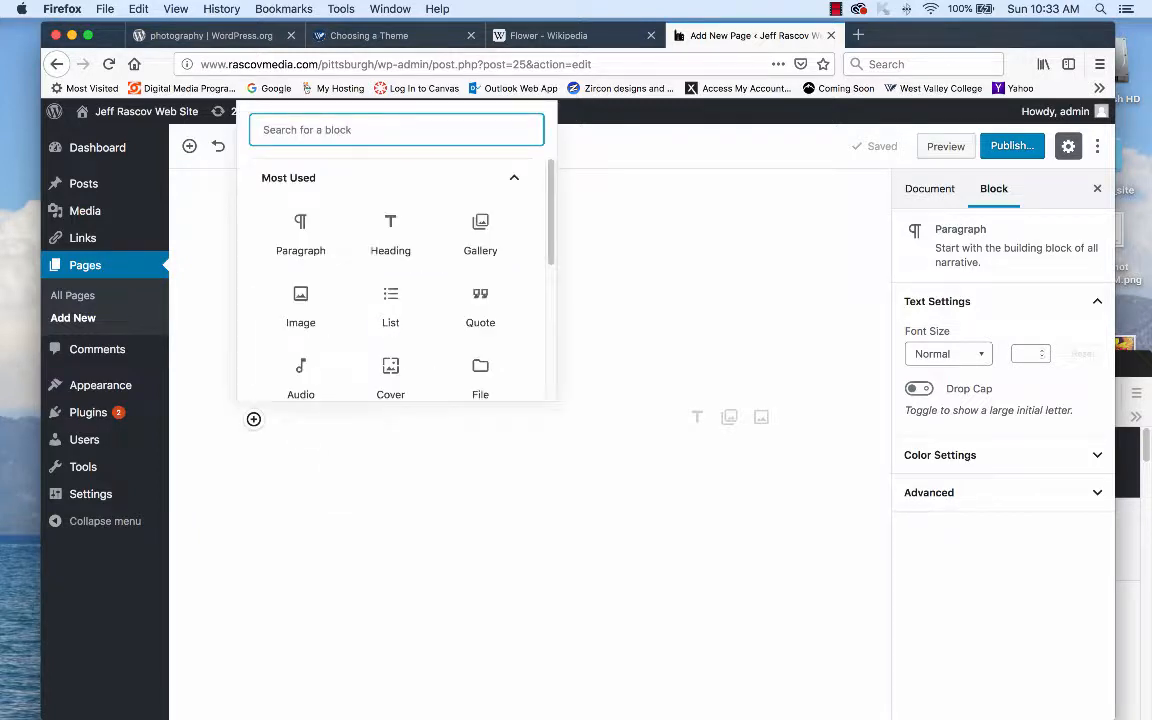
key(Escape)
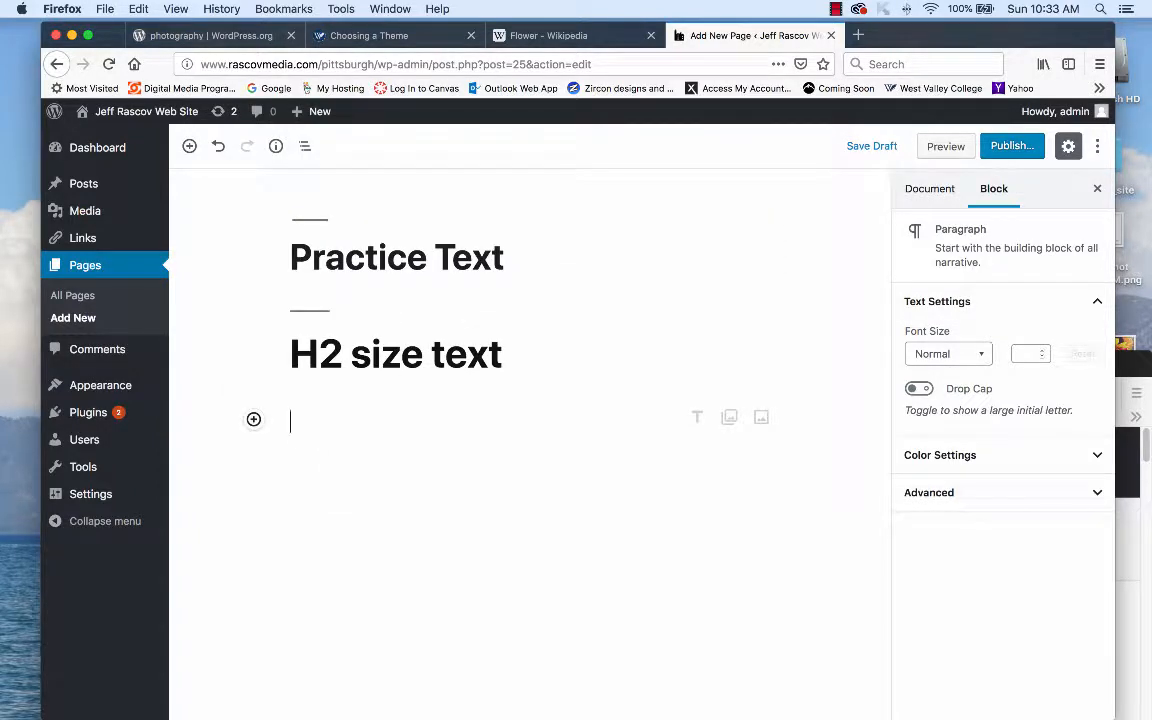
click(253, 419)
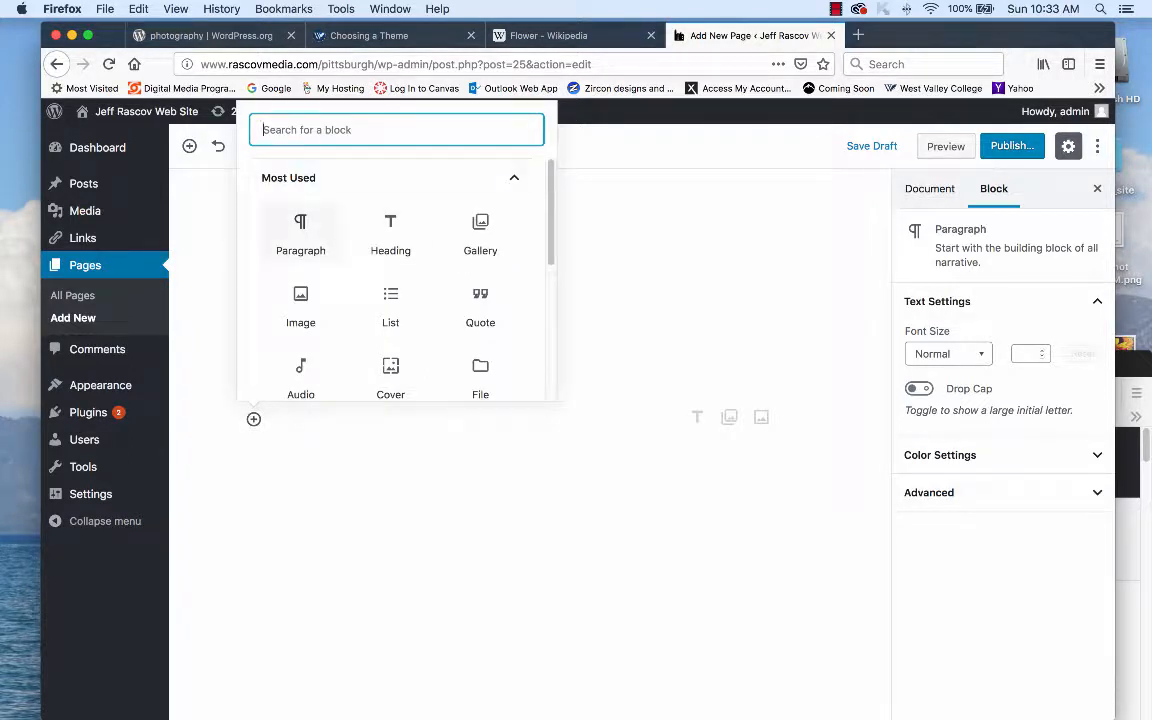
key(Escape)
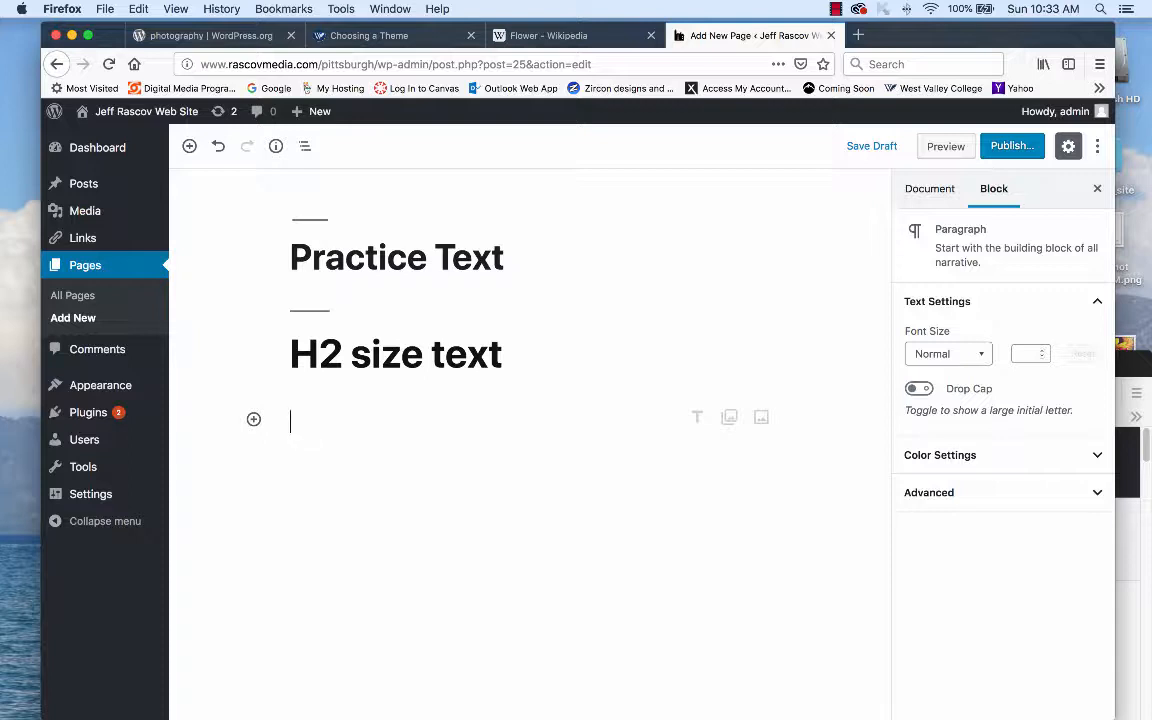
- Fill the new paragraph with about four lines of random placeholder text
text(hios hvoewh ofewh ioefeh w)
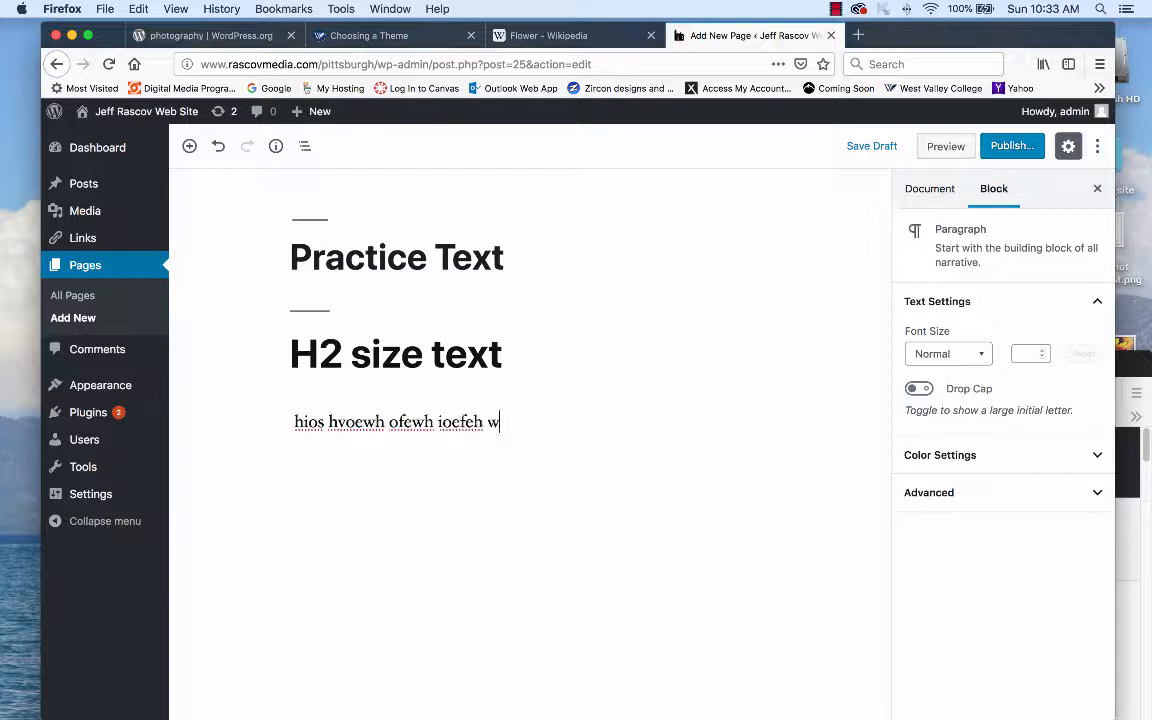
text(oifhioweh foiewh iofhewiofhewiofhioweh fioweh foiewh)
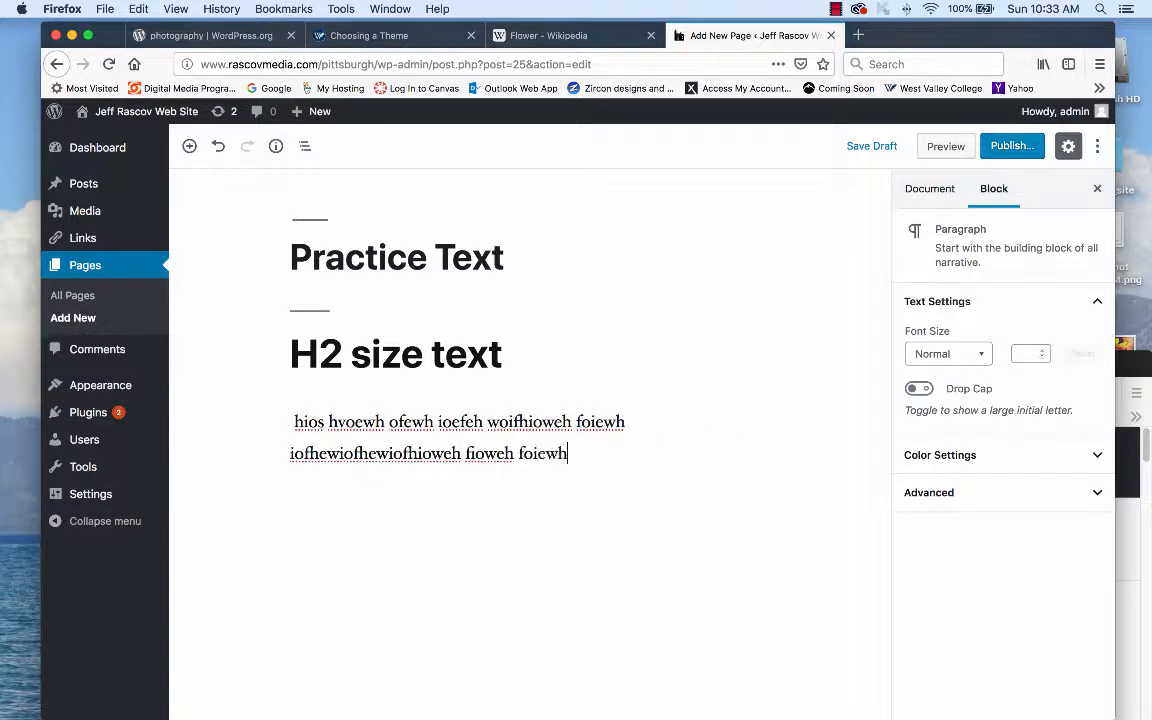
text(ioefhewiohfioewhfioewh ofheio few foiweh f)
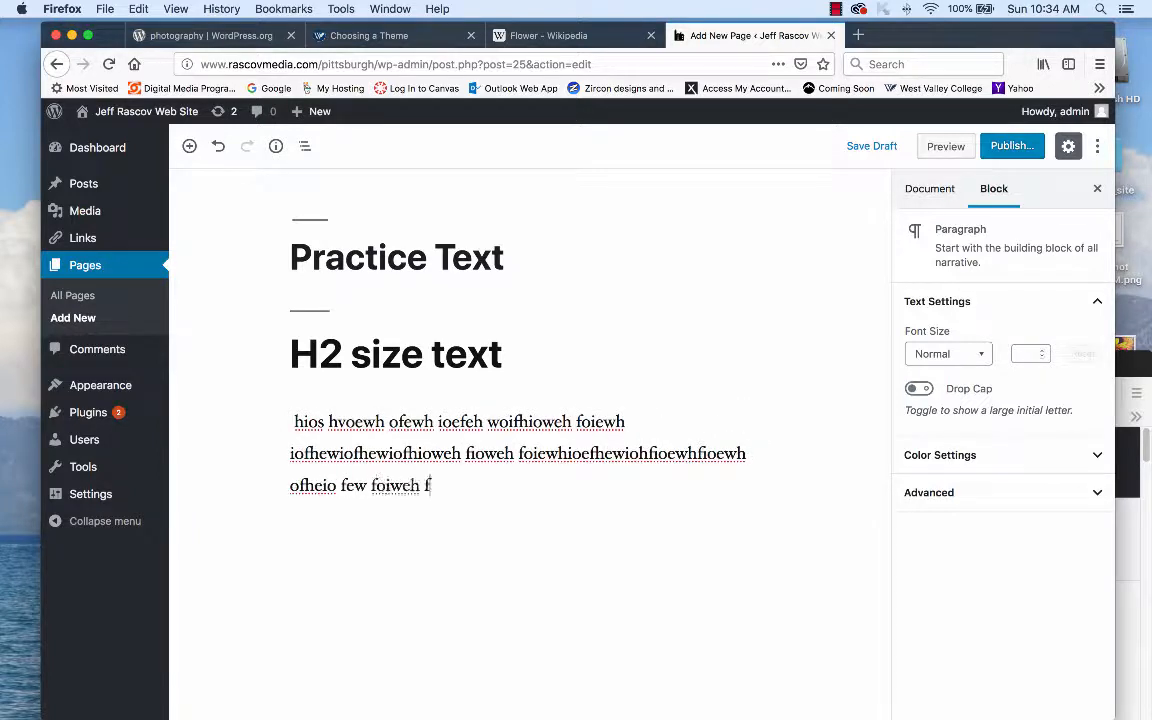
text(ioewh fioew hfio ewhoifhew iofhioewh foiewhfioehw)
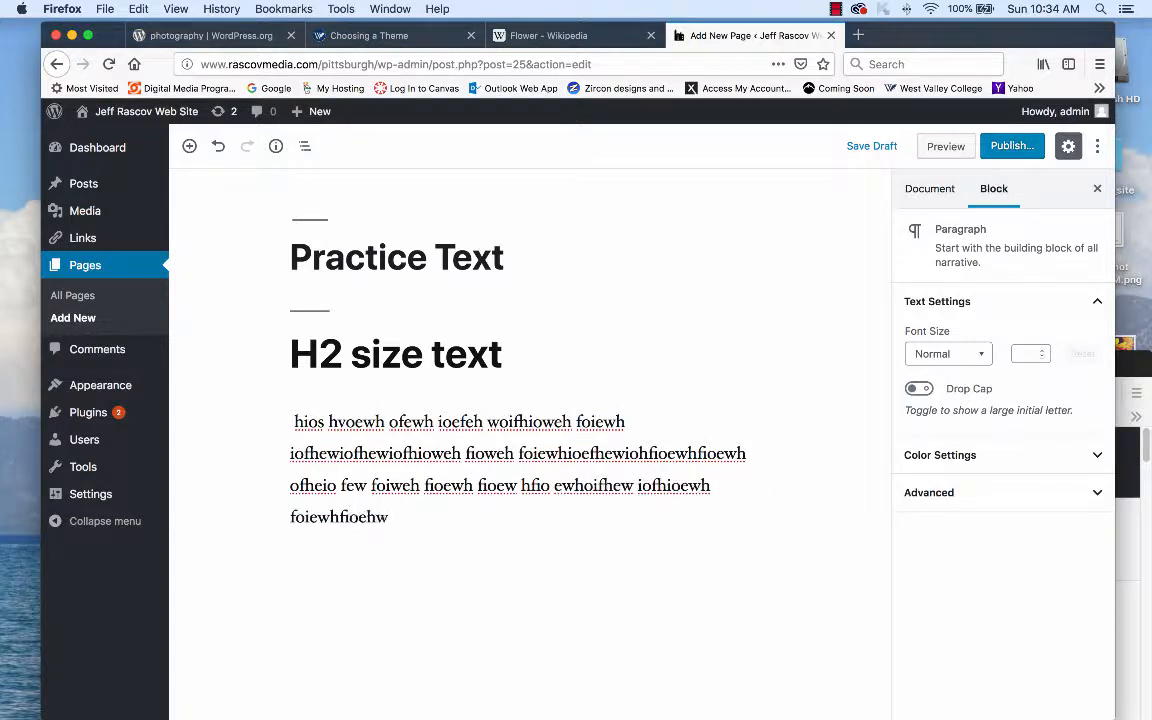
text(oifeo hfoewh)
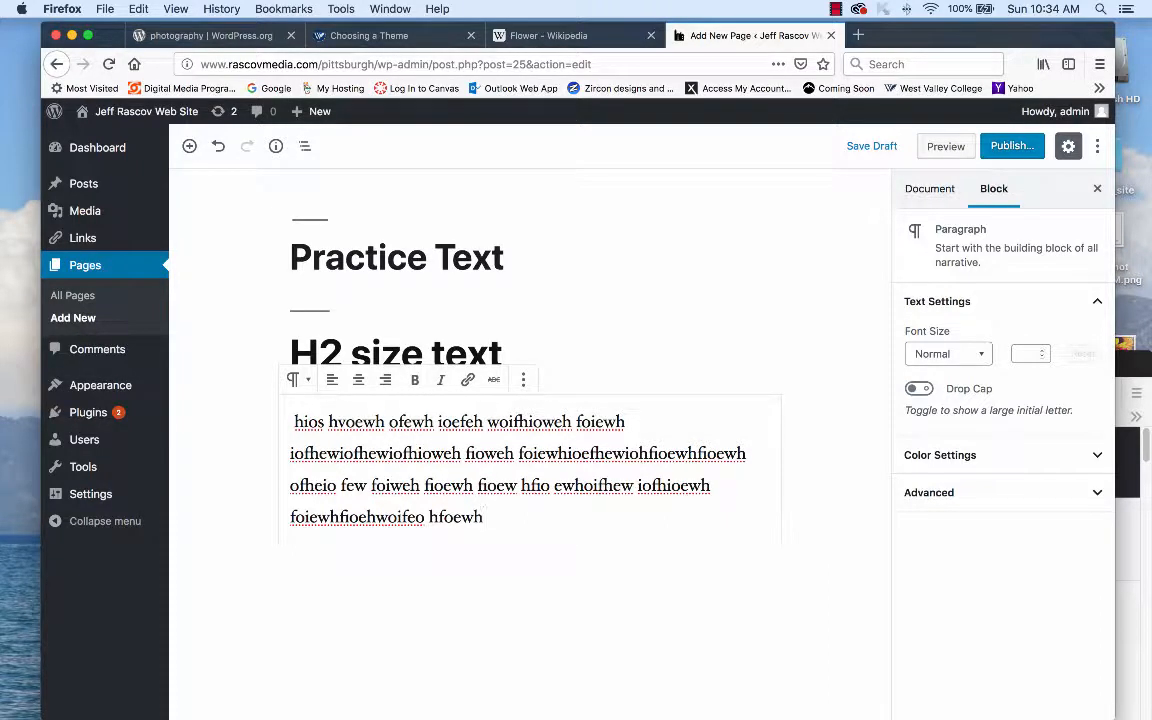
- Try centre and right alignment on the placeholder paragraph and settle on left alignment
click(358, 379)
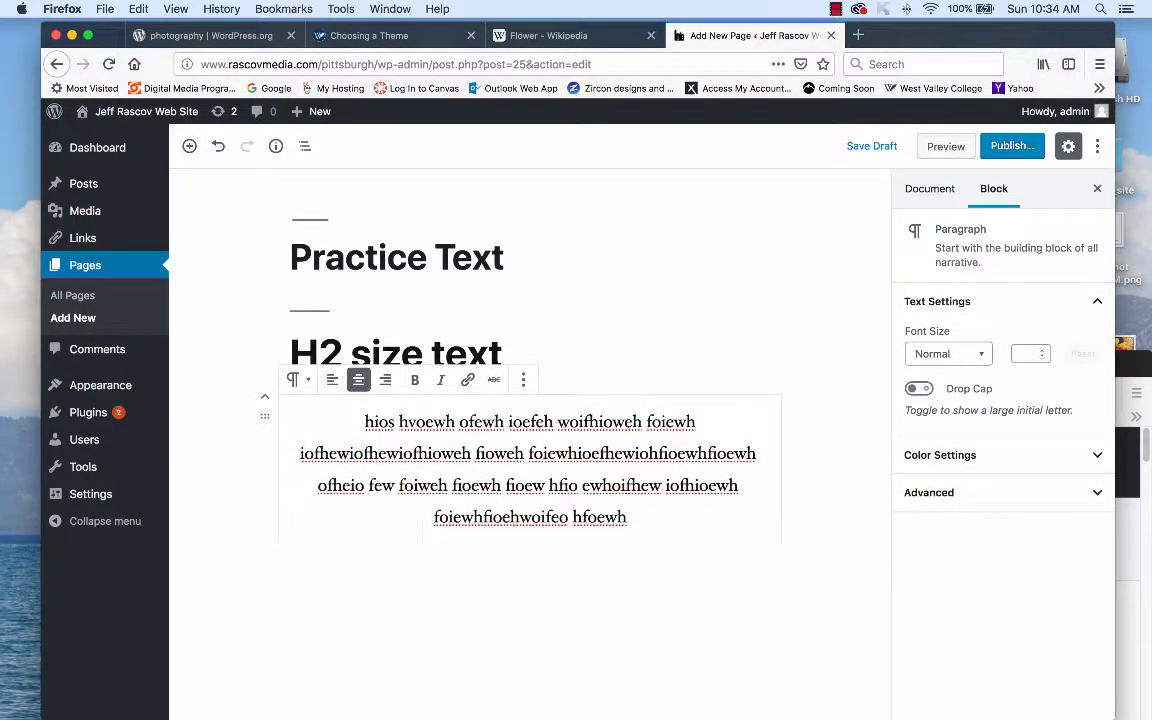
click(385, 379)
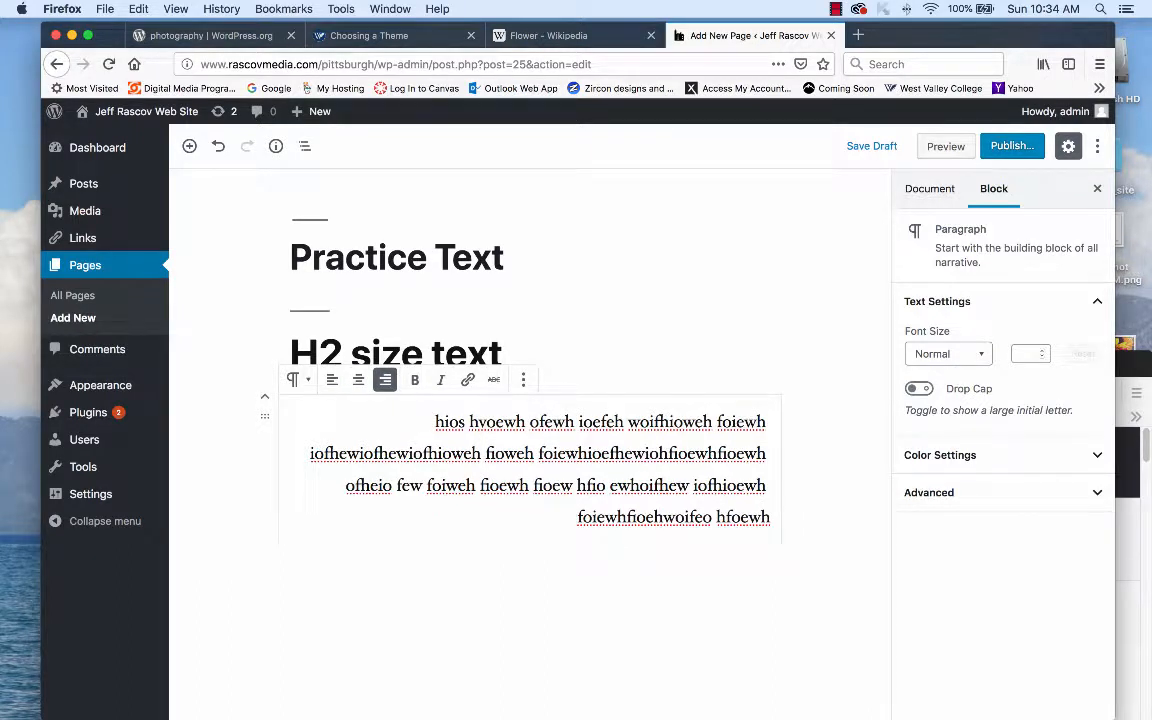
click(332, 379)
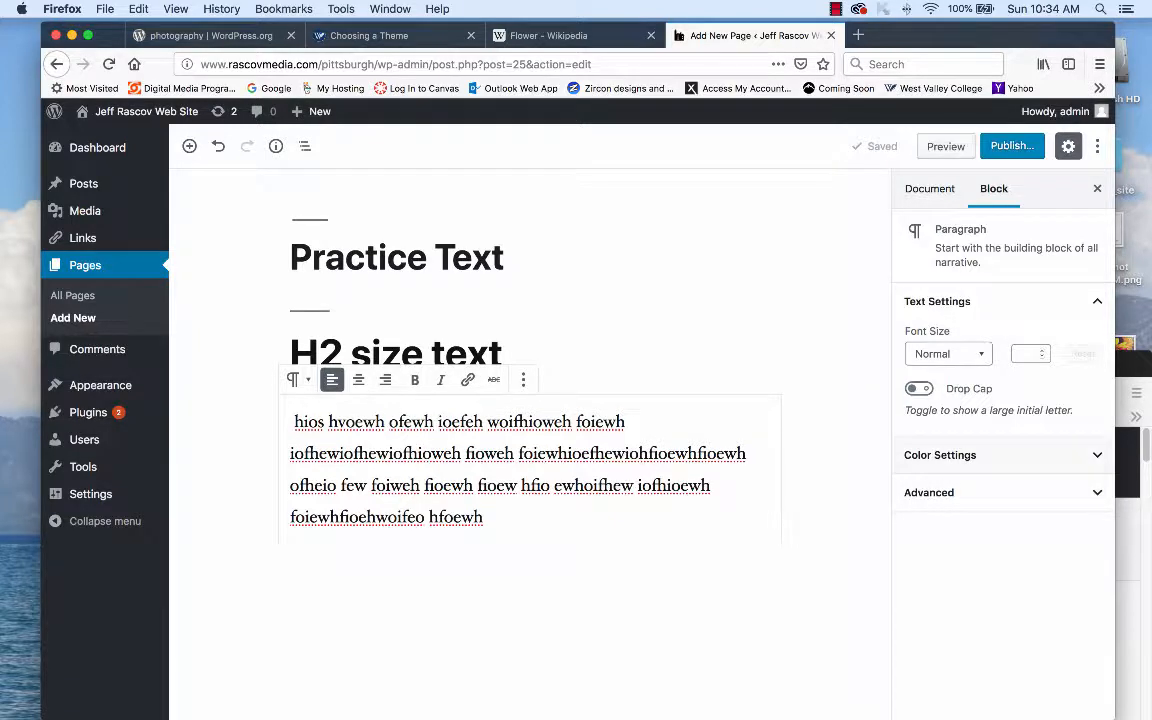
- Set the placeholder paragraph's text colour to the custom green #08a300
drag(572, 421, 487, 421)
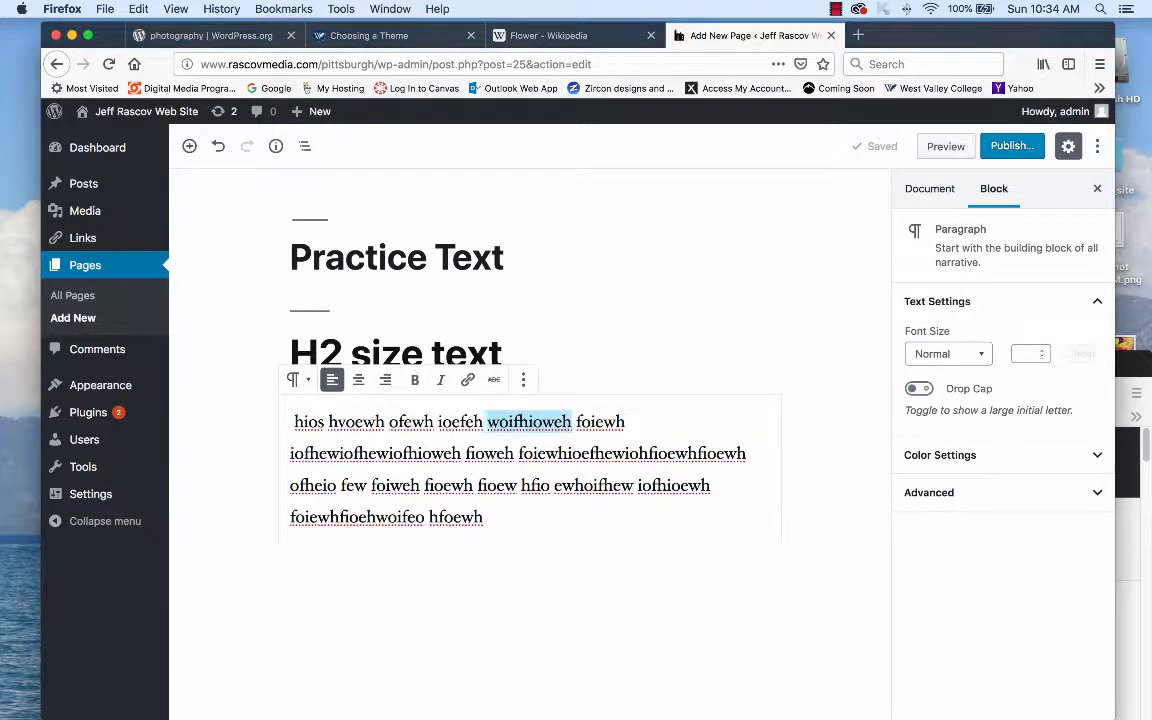
click(940, 455)
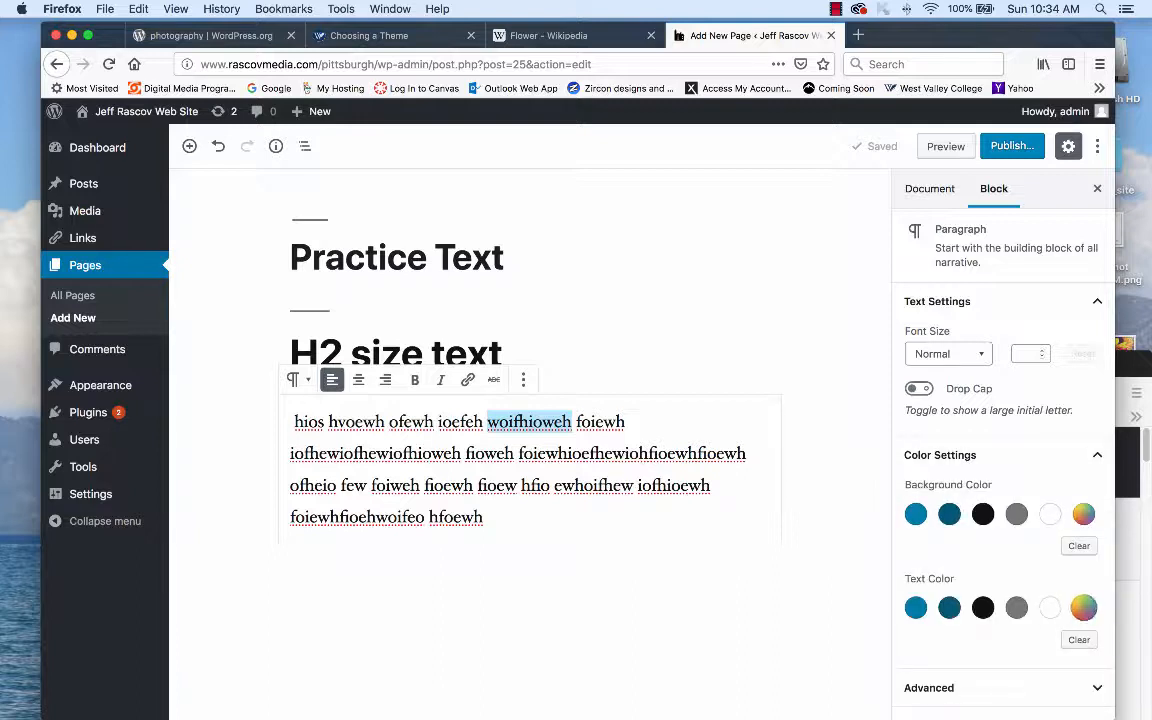
click(1083, 607)
drag(1016, 518, 980, 518)
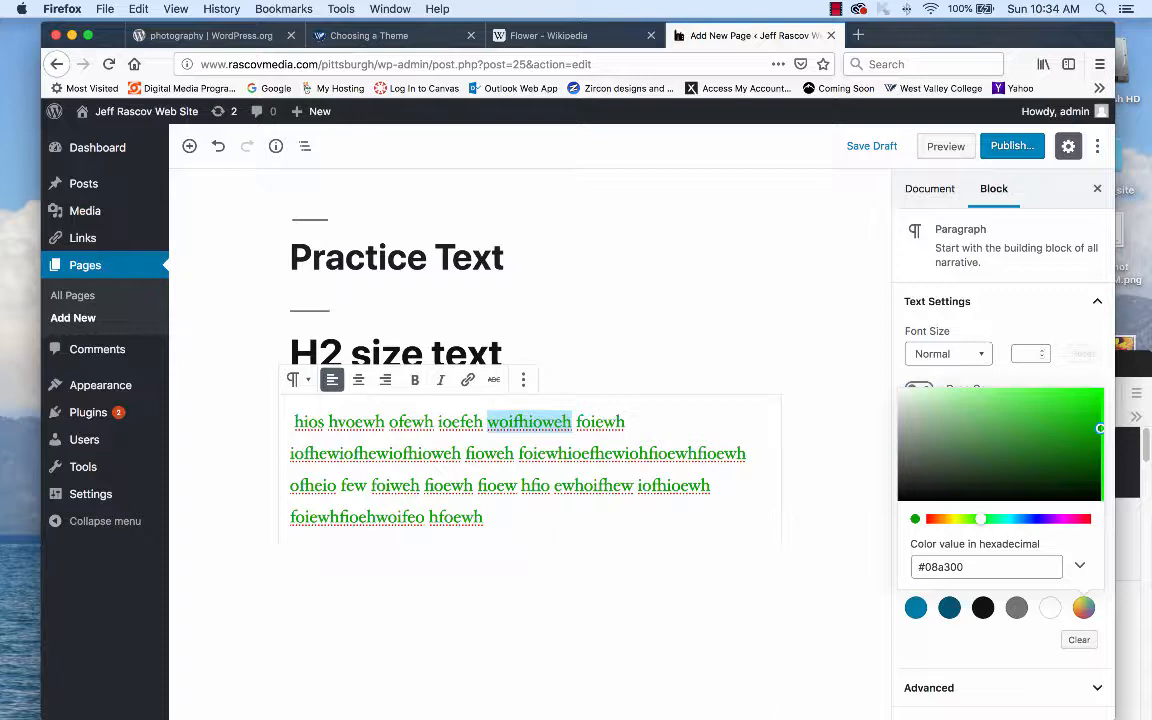
- Make the word "woifhioweh" in the first line of the placeholder paragraph bold
click(574, 422)
drag(572, 422, 499, 422)
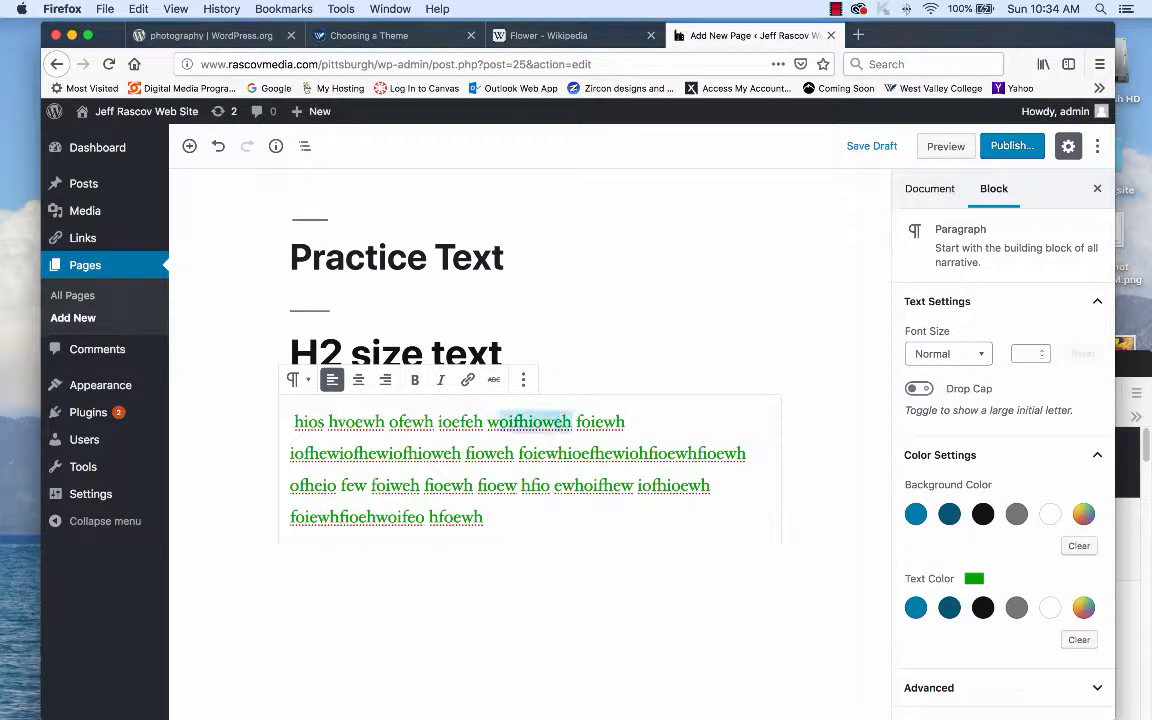
drag(572, 422, 487, 422)
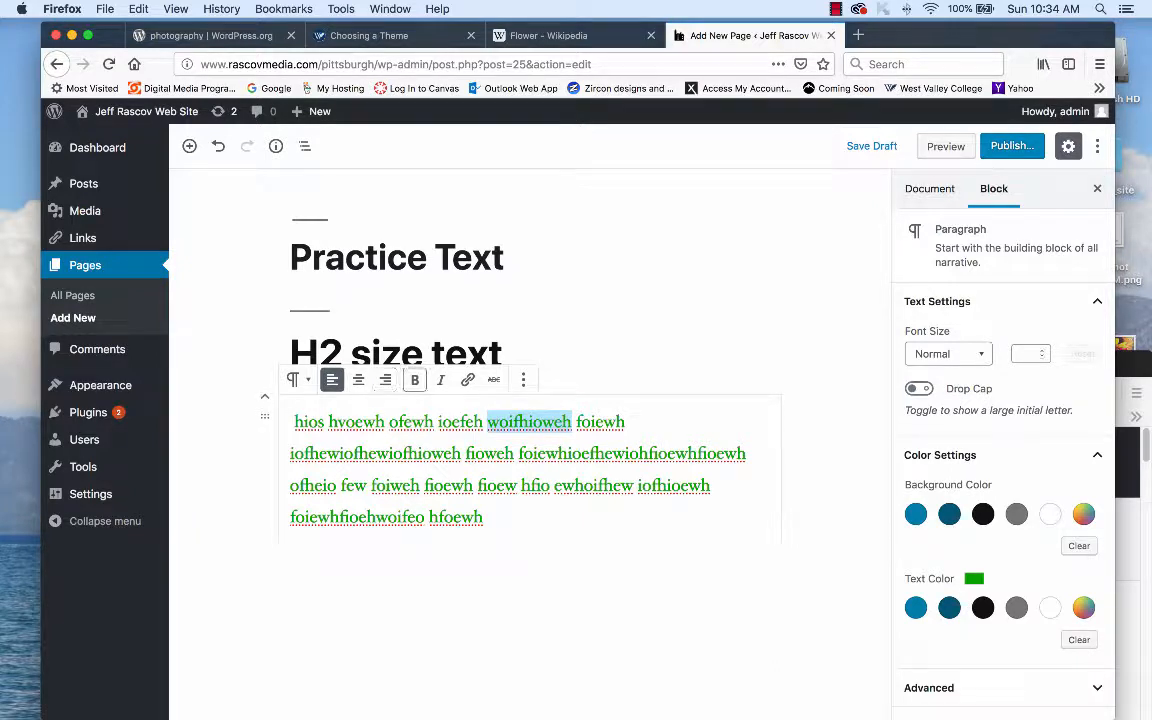
key(super+b)
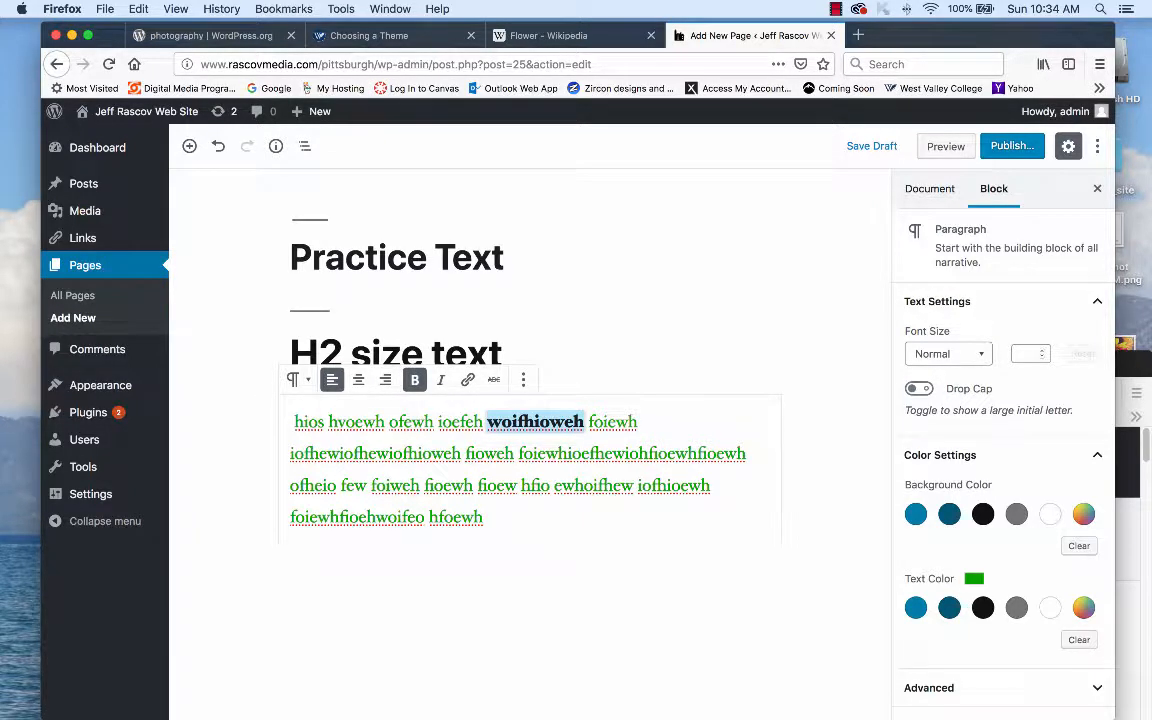
click(604, 421)
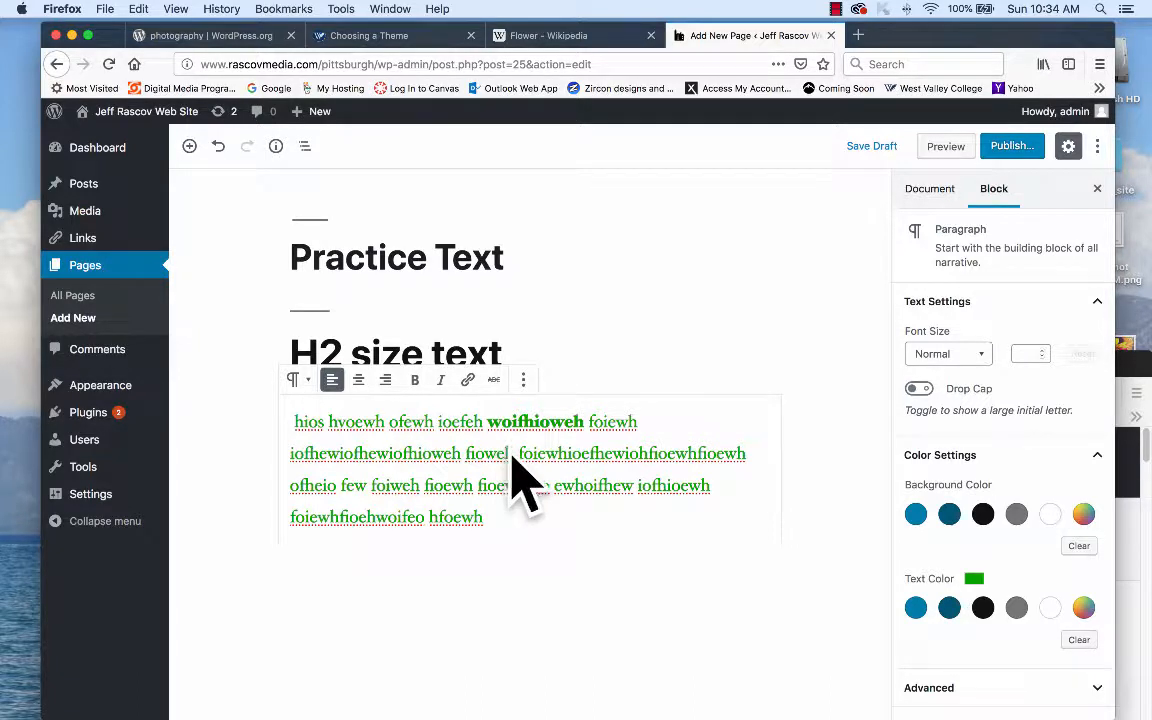
- Apply italic and strikethrough to the word "fioweh" in the second line of the placeholder paragraph
key(alt+shift+Left)
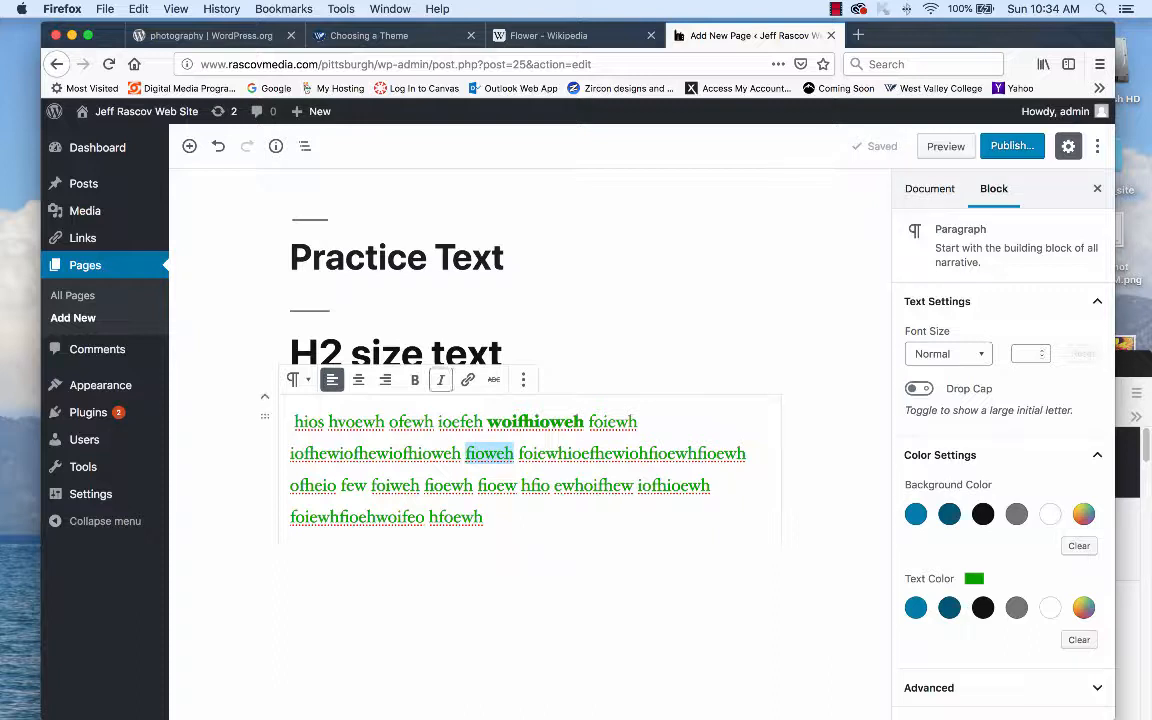
key(super+i)
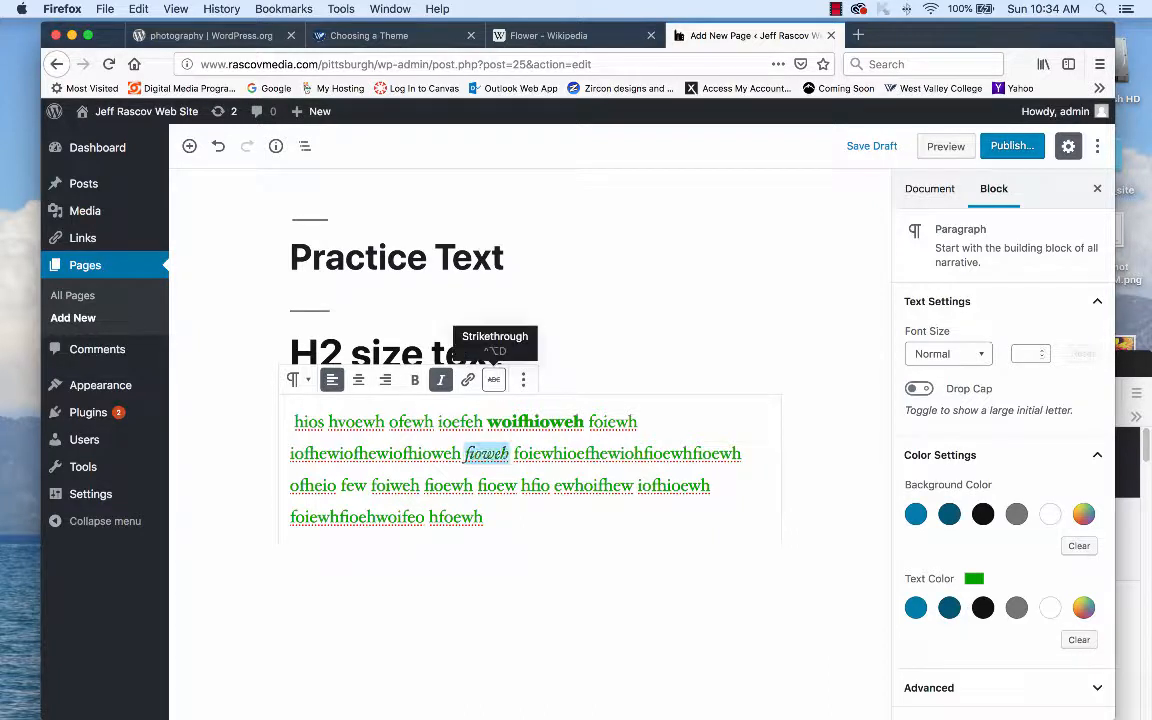
click(493, 379)
click(600, 453)
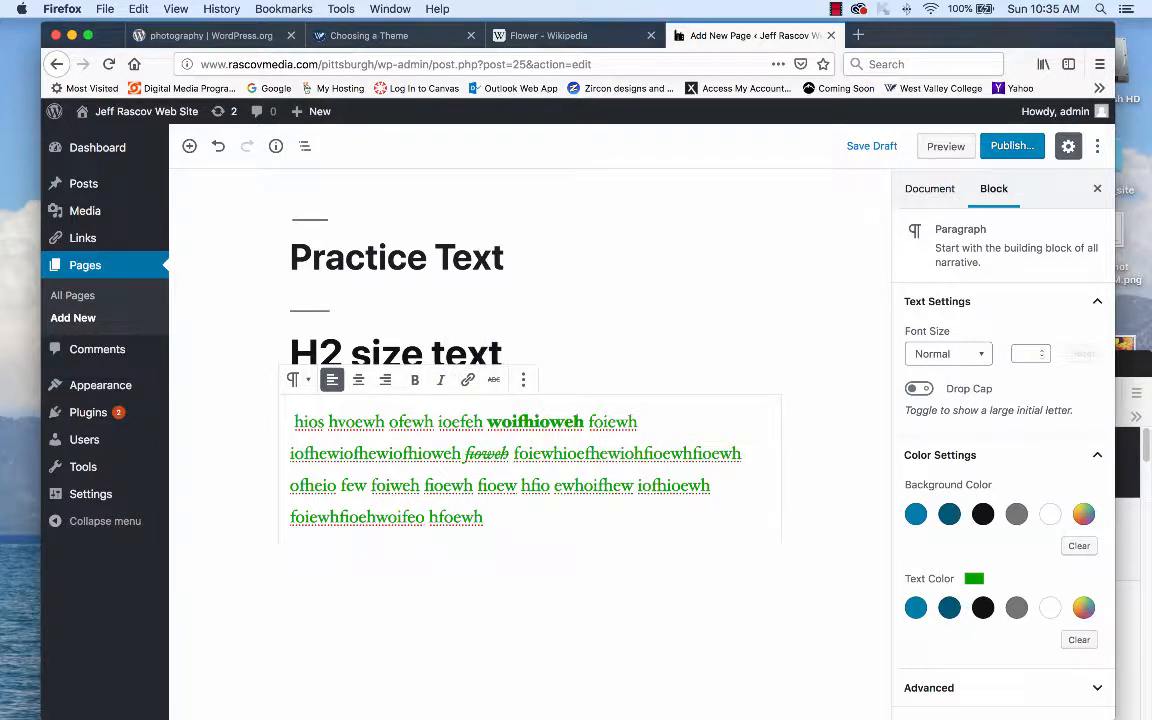
drag(633, 486, 560, 483)
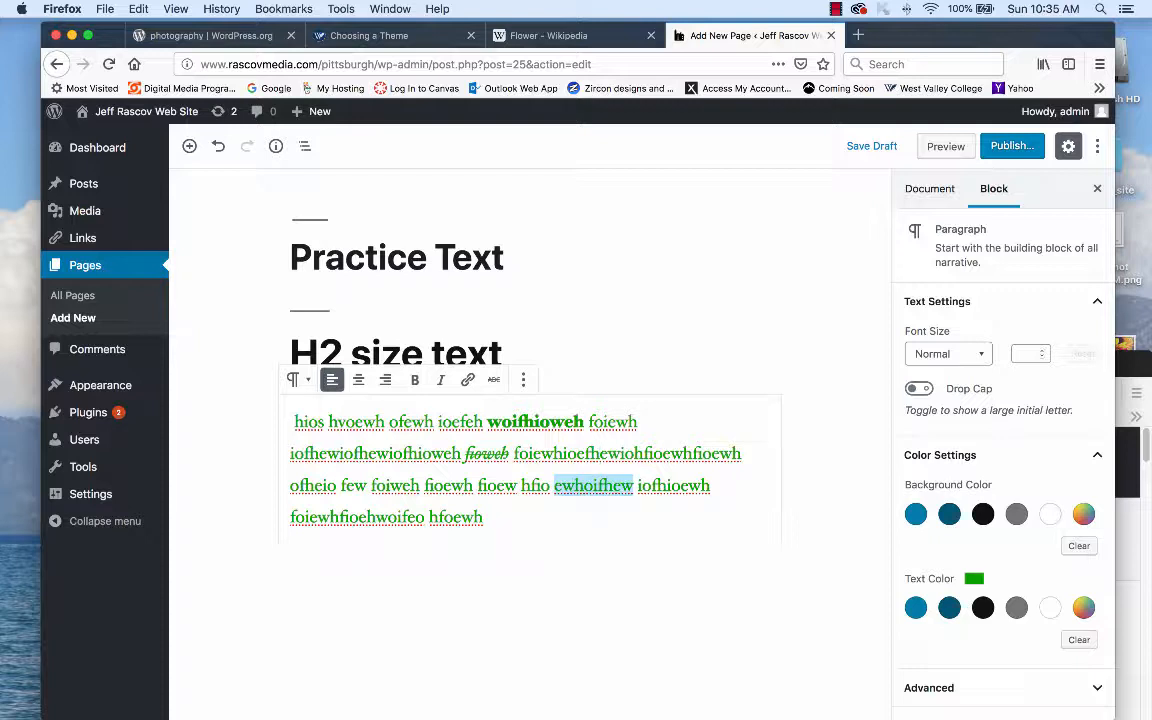
key(super+k)
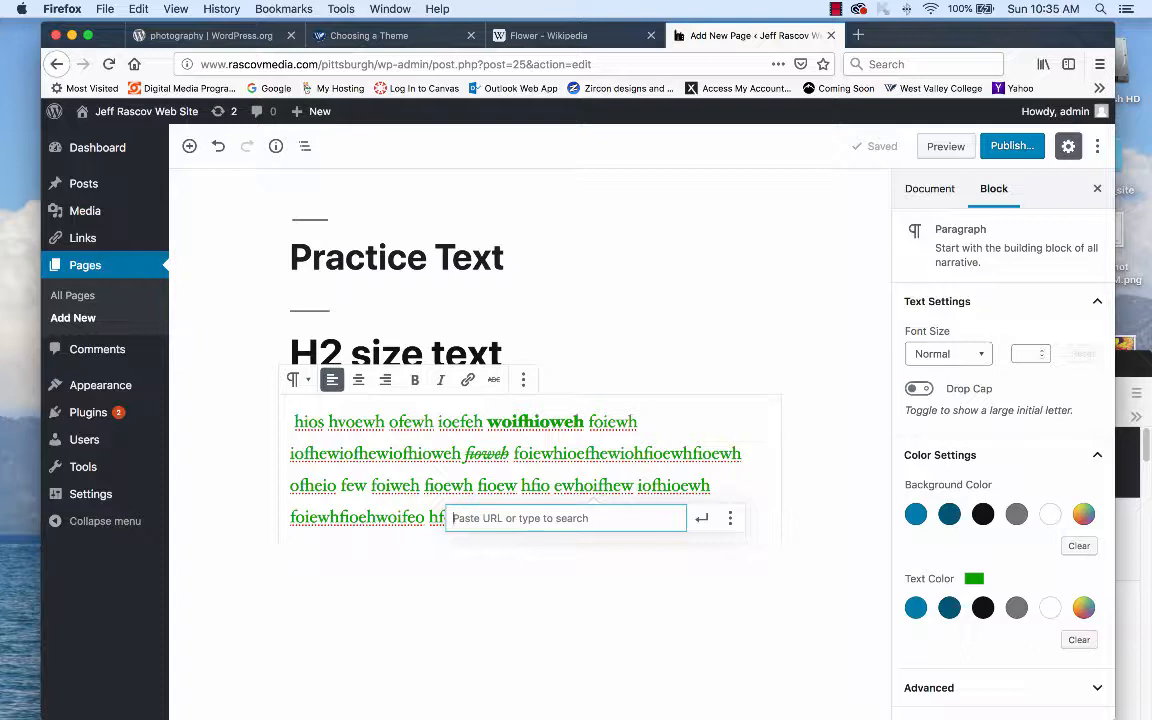
text(http)
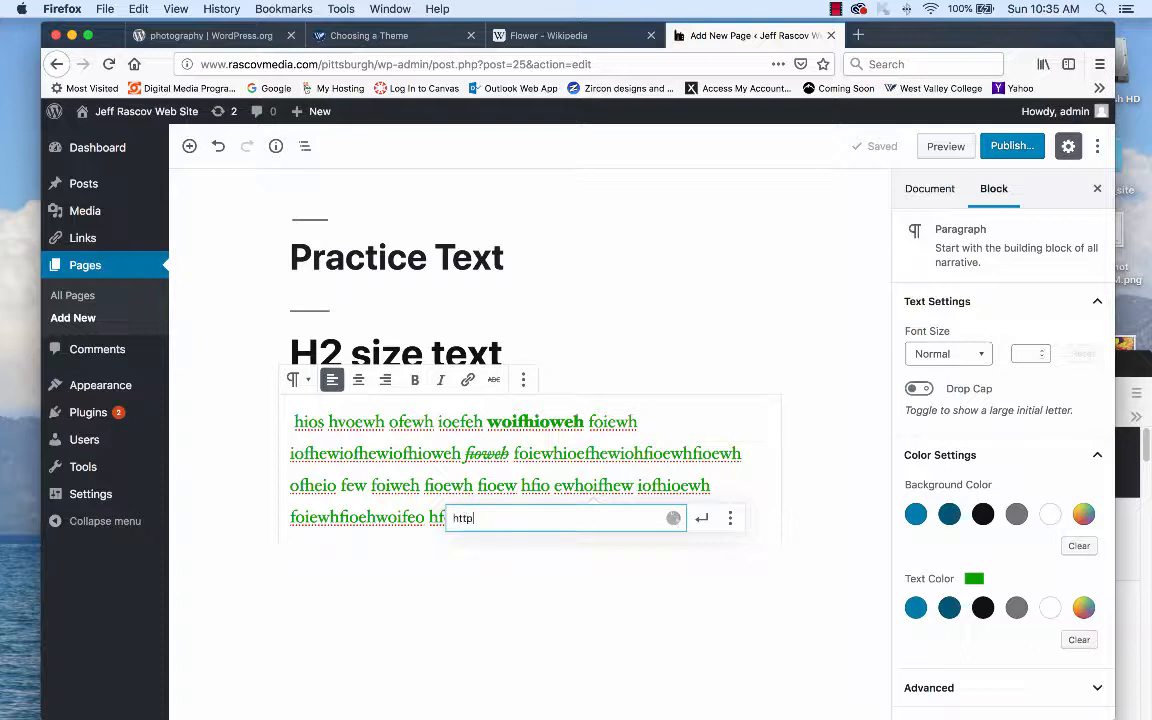
text(://www.google.com)
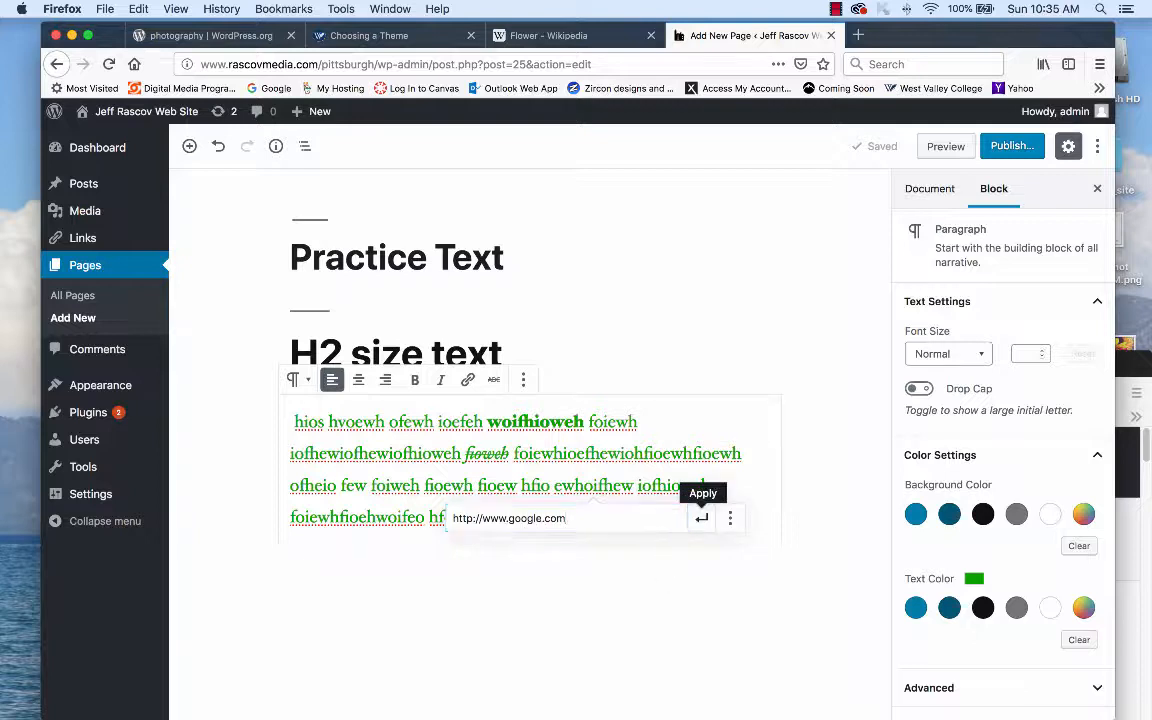
click(701, 518)
click(715, 486)
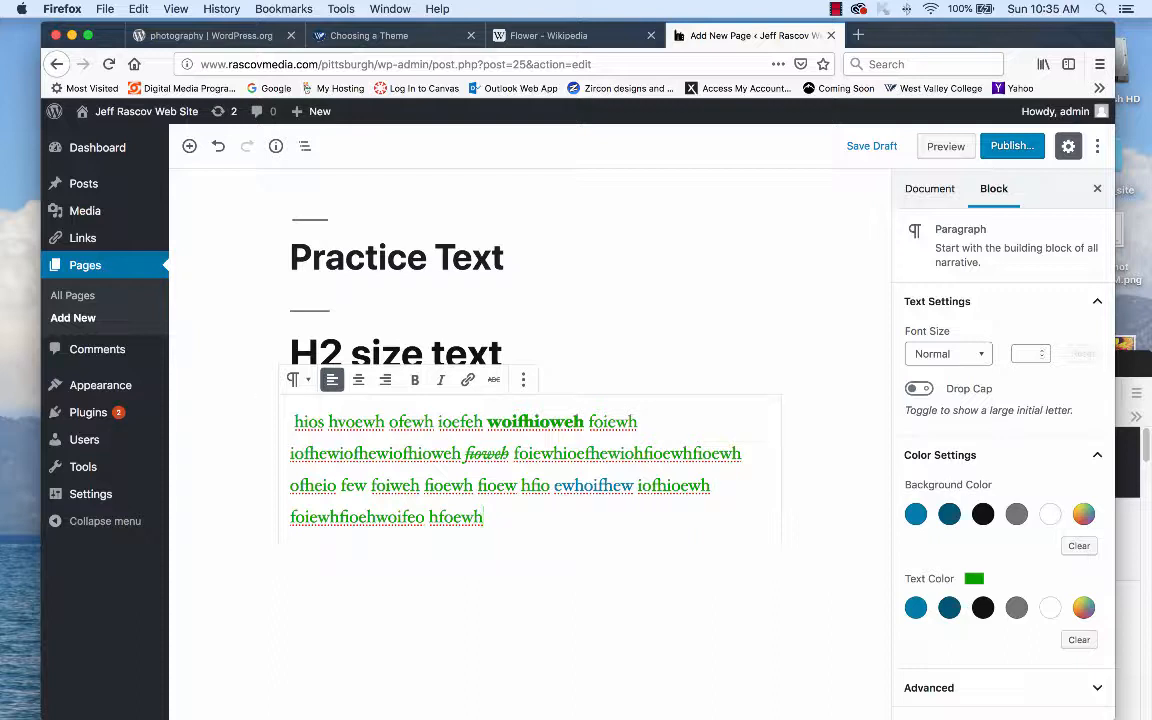
- Start a new paragraph below the green text, copy the highlighted introduction of Wikipedia's Flower article, and return to the page editor
key(Return)
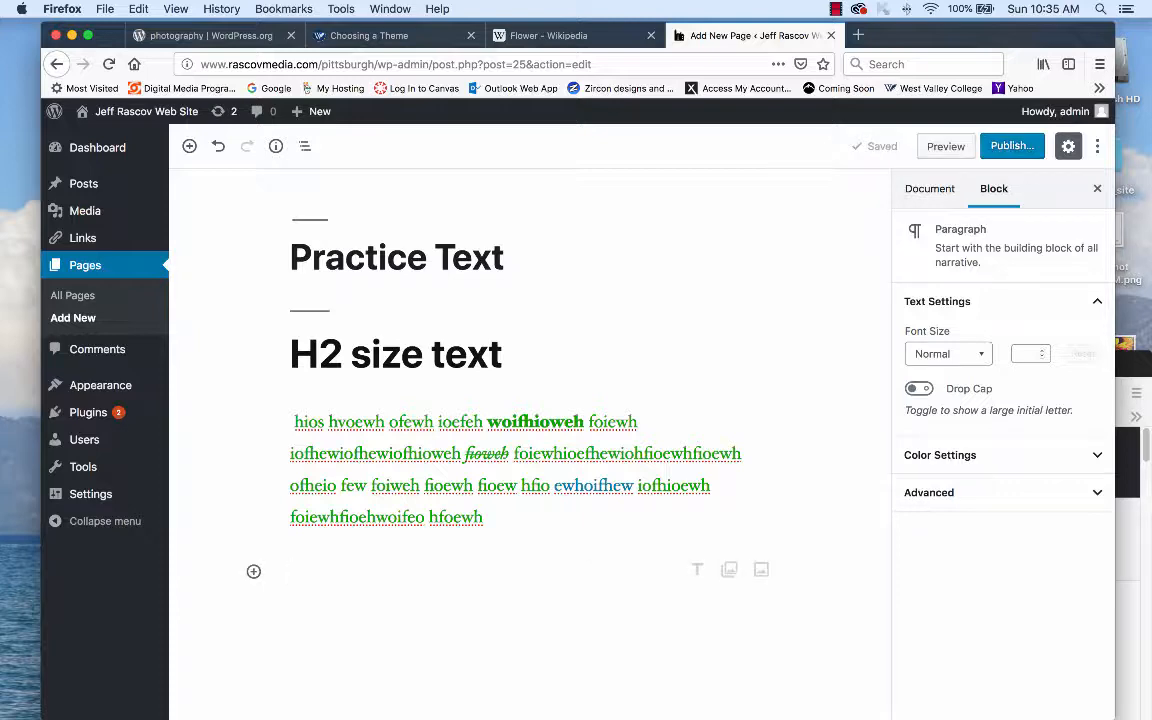
click(548, 35)
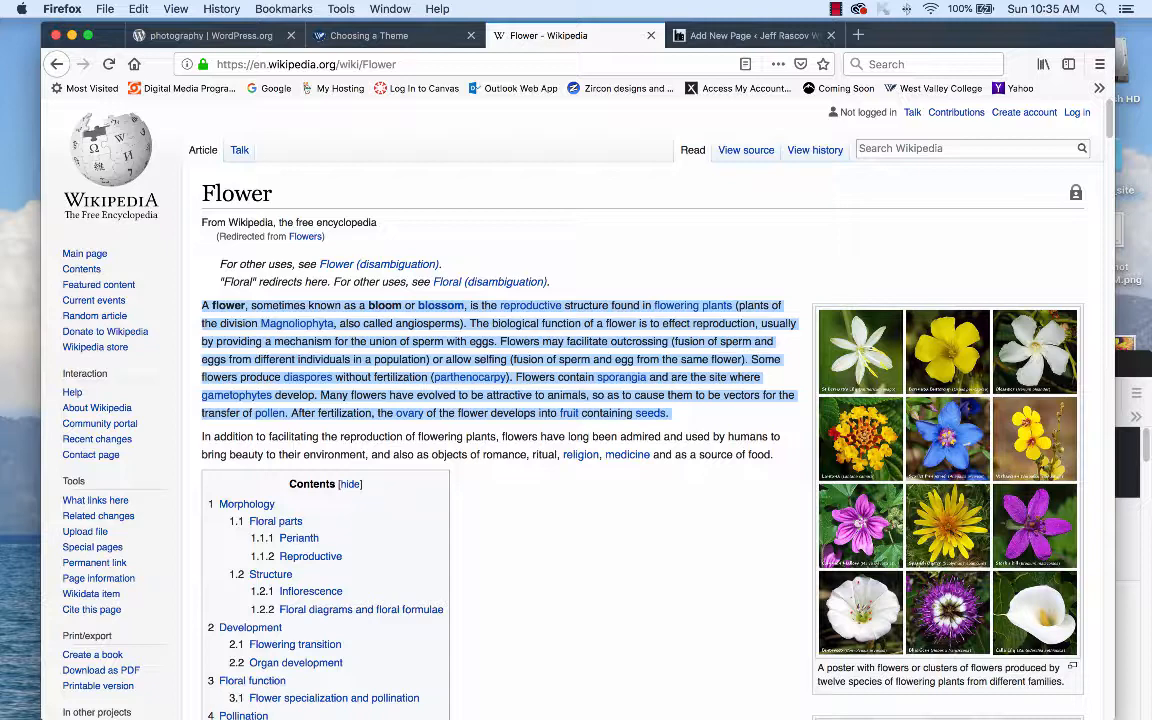
key(super+c)
click(369, 35)
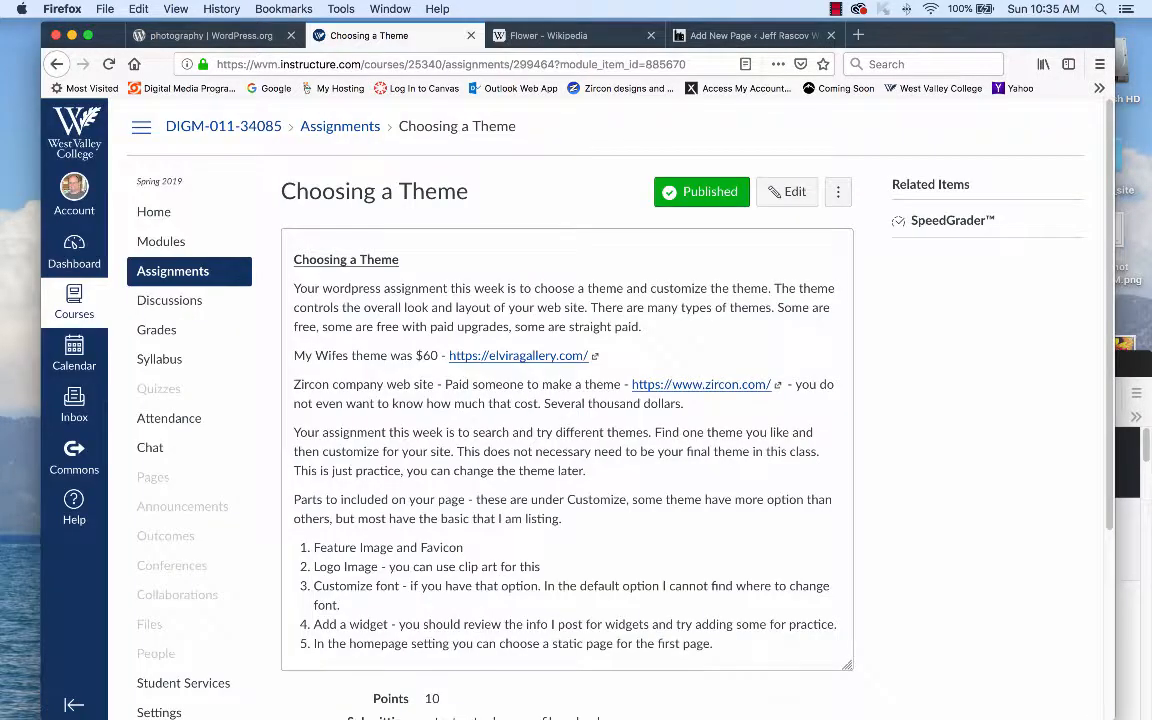
click(745, 35)
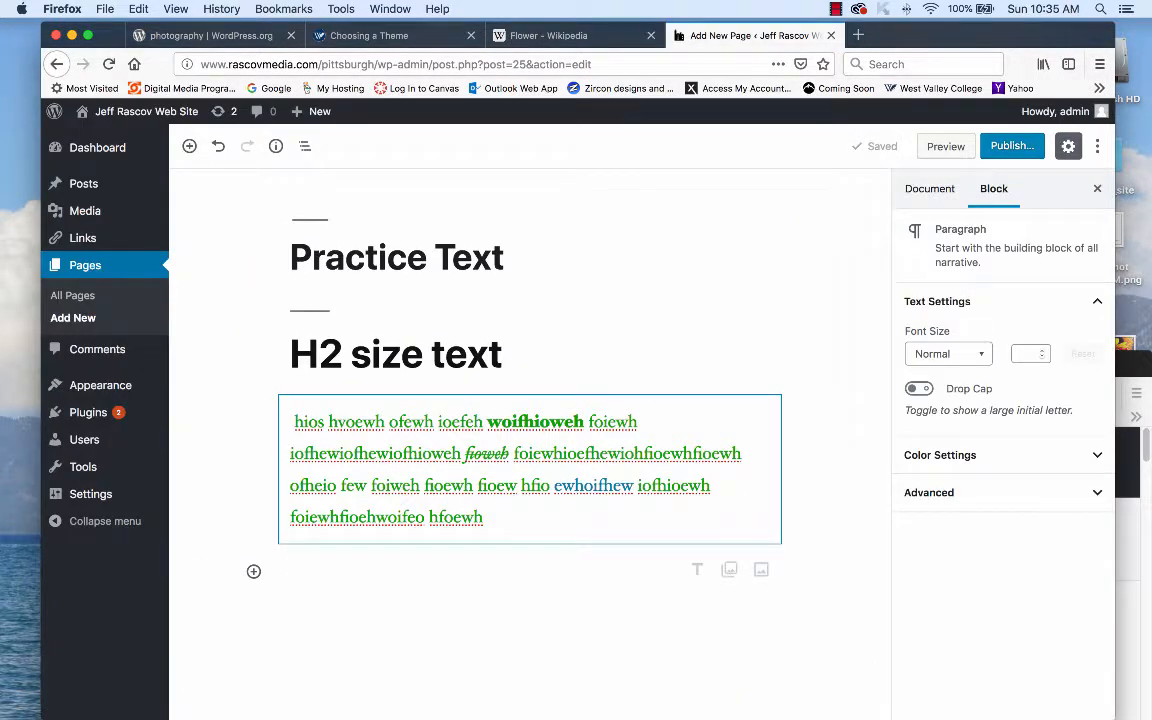
- Try pasting the copied Flower introduction with its original formatting and links below the green paragraph, and undo the paste
click(291, 571)
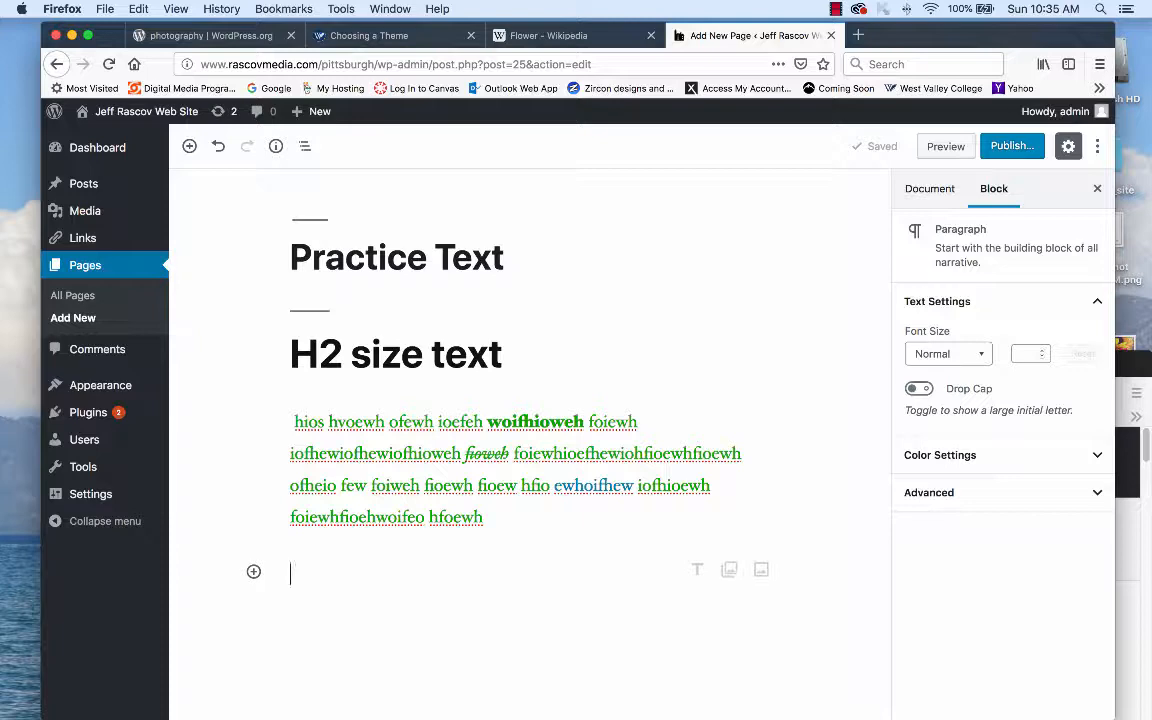
key(super+v)
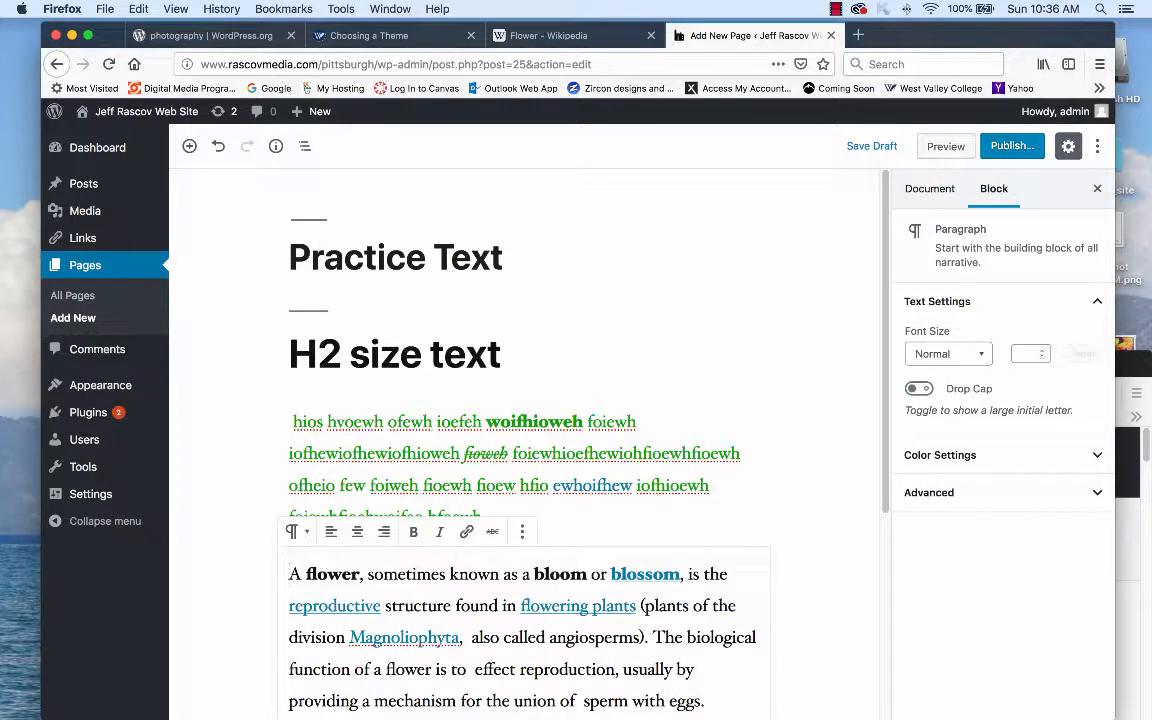
scroll(520, 420, down, 5)
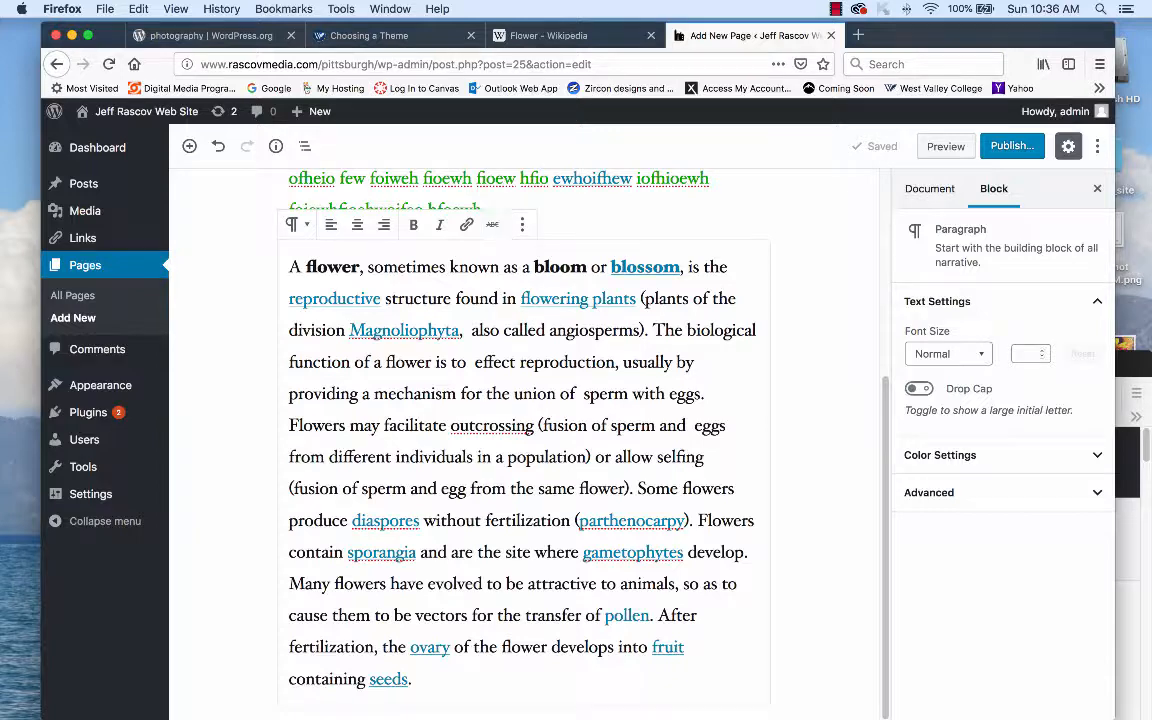
click(218, 146)
click(218, 146)
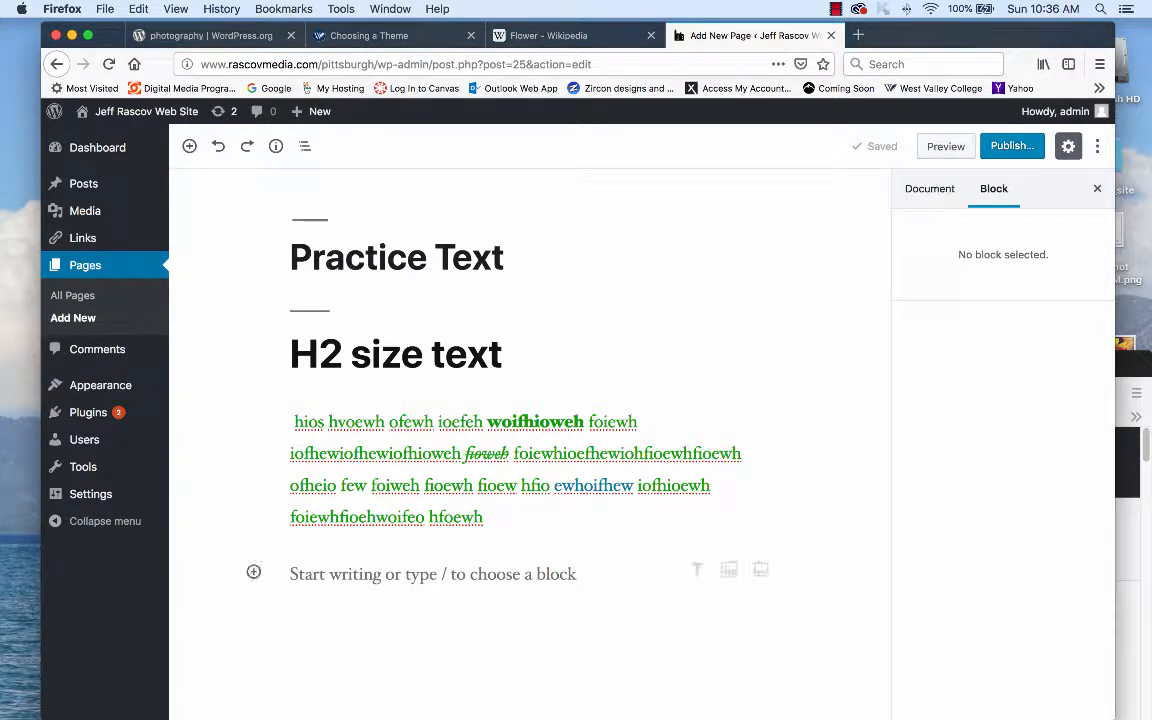
- Paste the copied Flower introduction as plain text, without links or formatting, into the empty block below the green paragraph
click(565, 578)
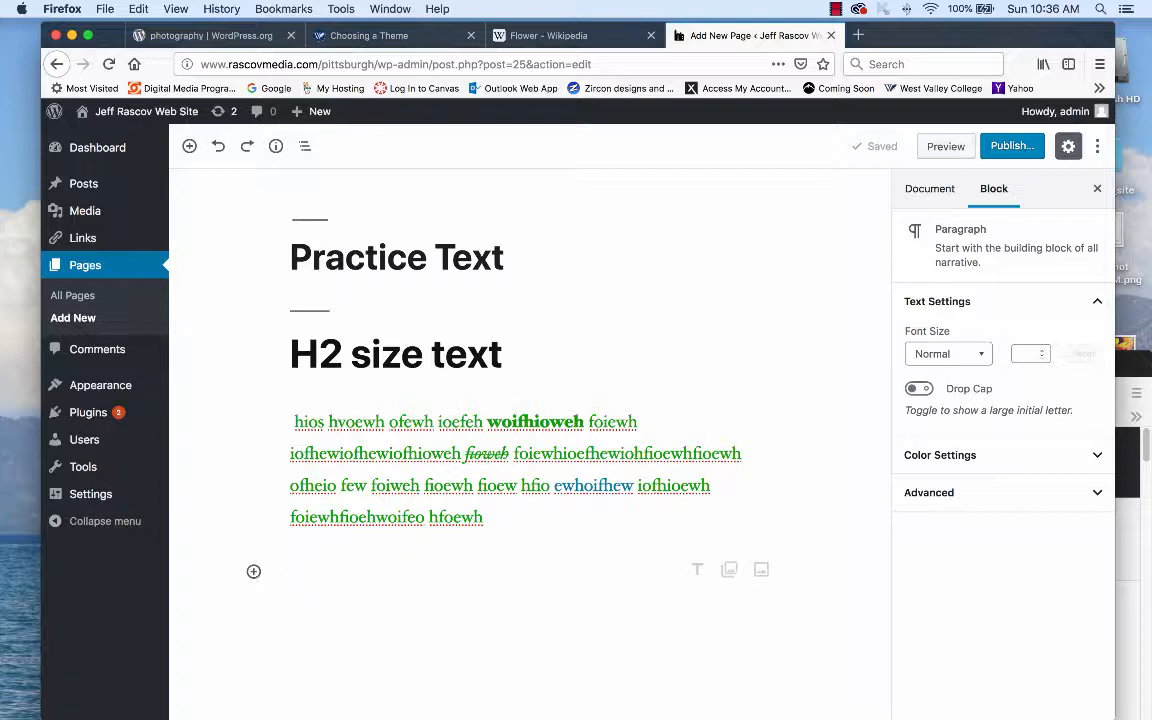
key(super+v)
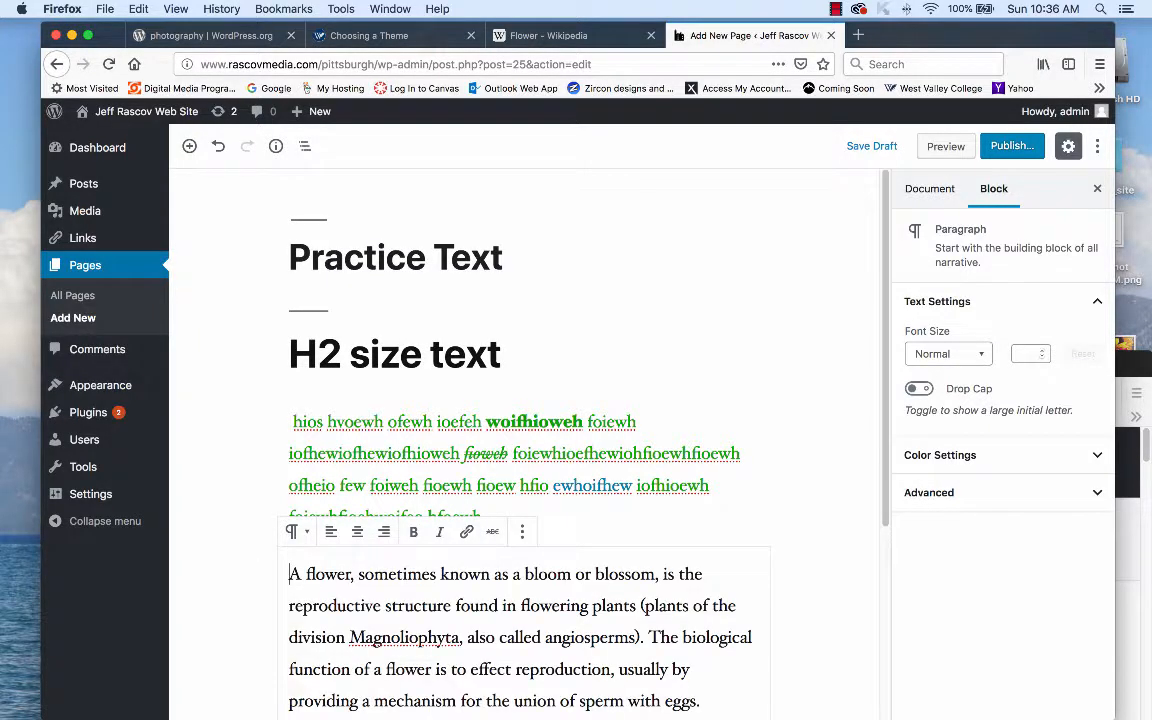
scroll(525, 444, down, 4)
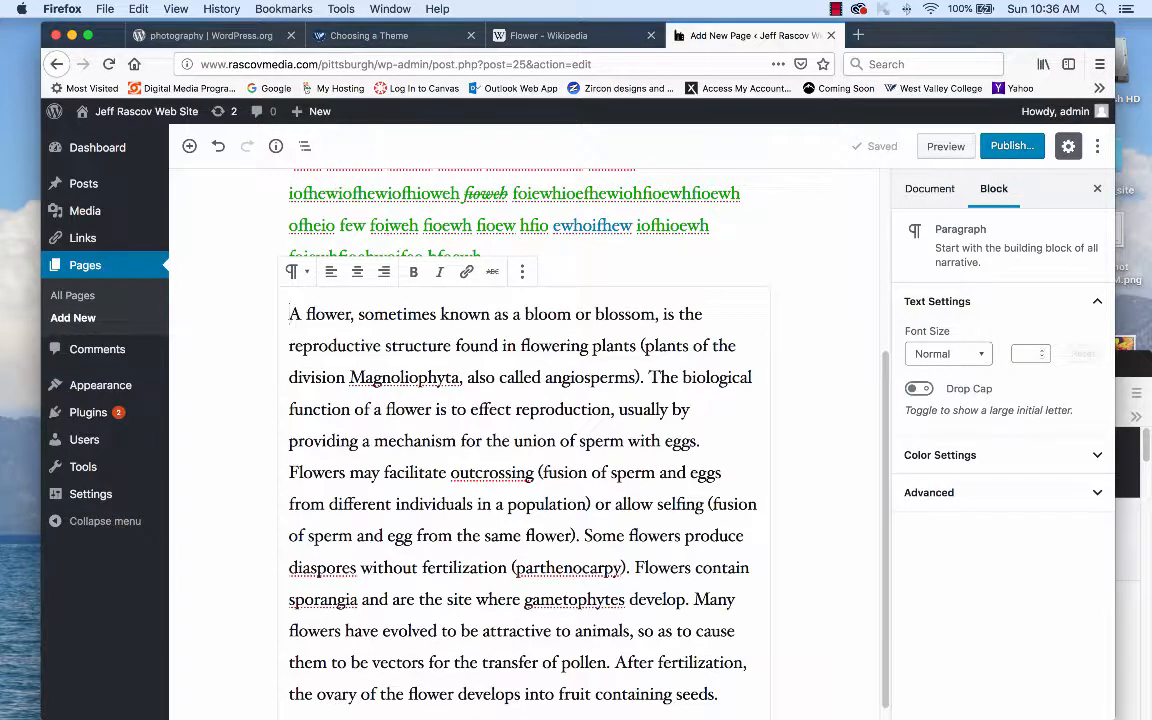
scroll(581, 518, down, 1)
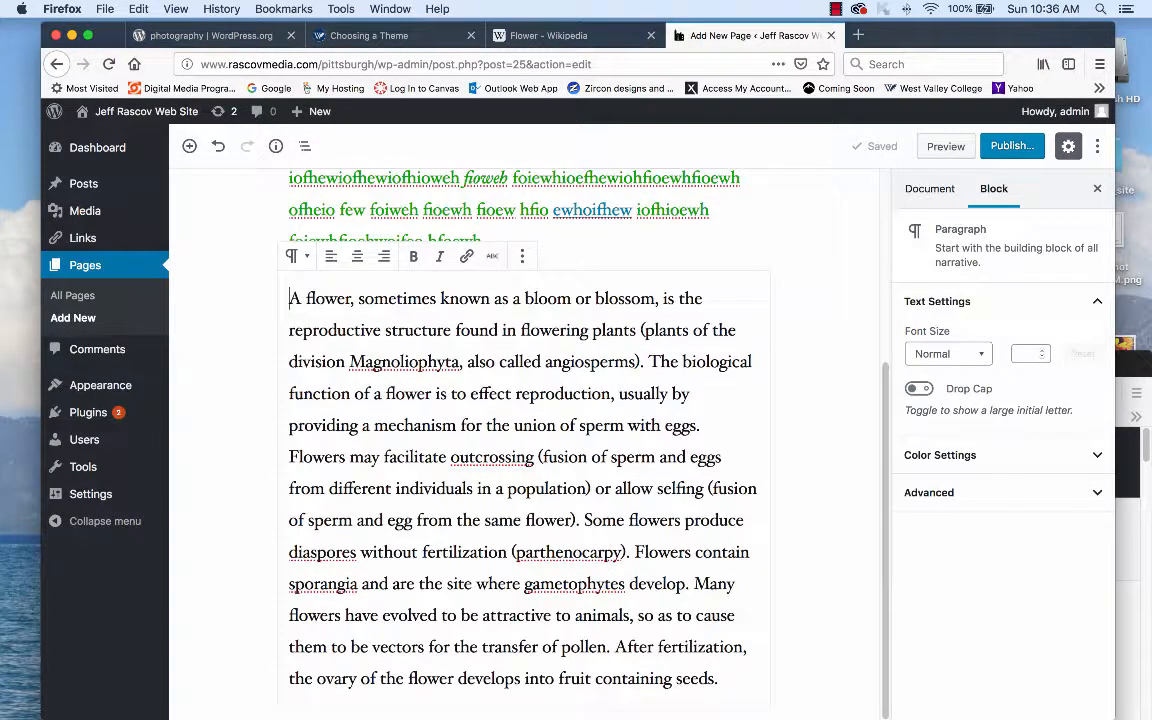
- Try the Small, Large and Huge font sizes on the flower paragraph and set it back to Normal
click(471, 330)
click(948, 354)
click(898, 391)
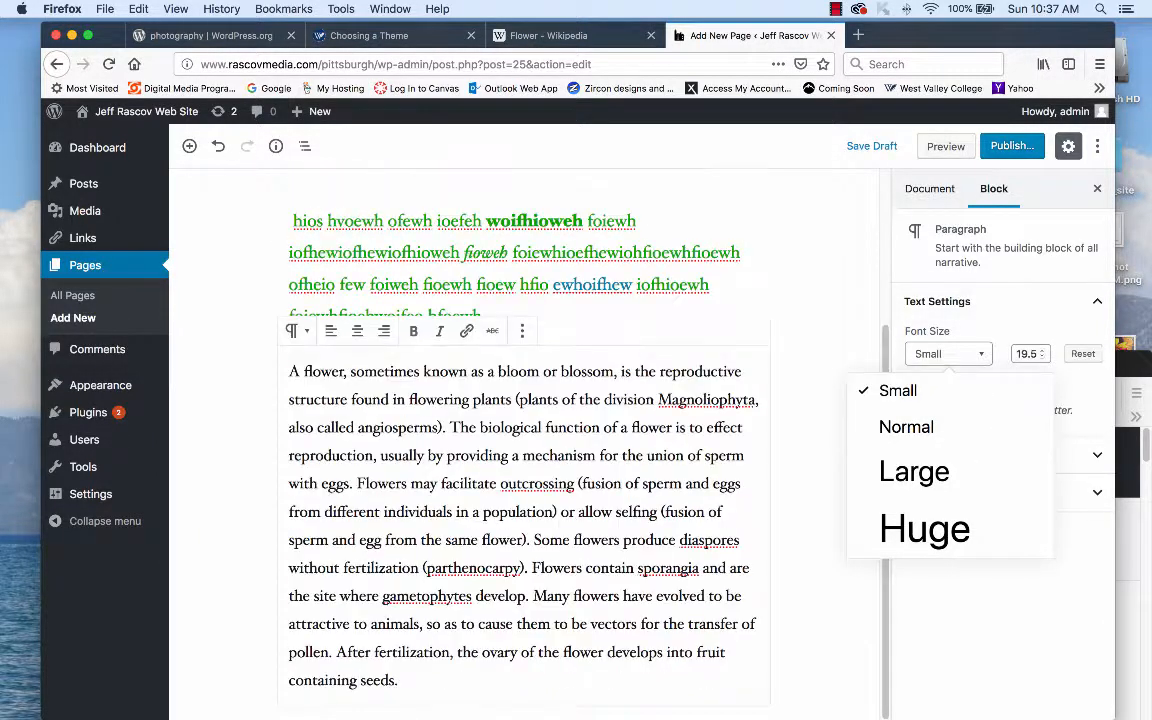
click(906, 427)
click(914, 472)
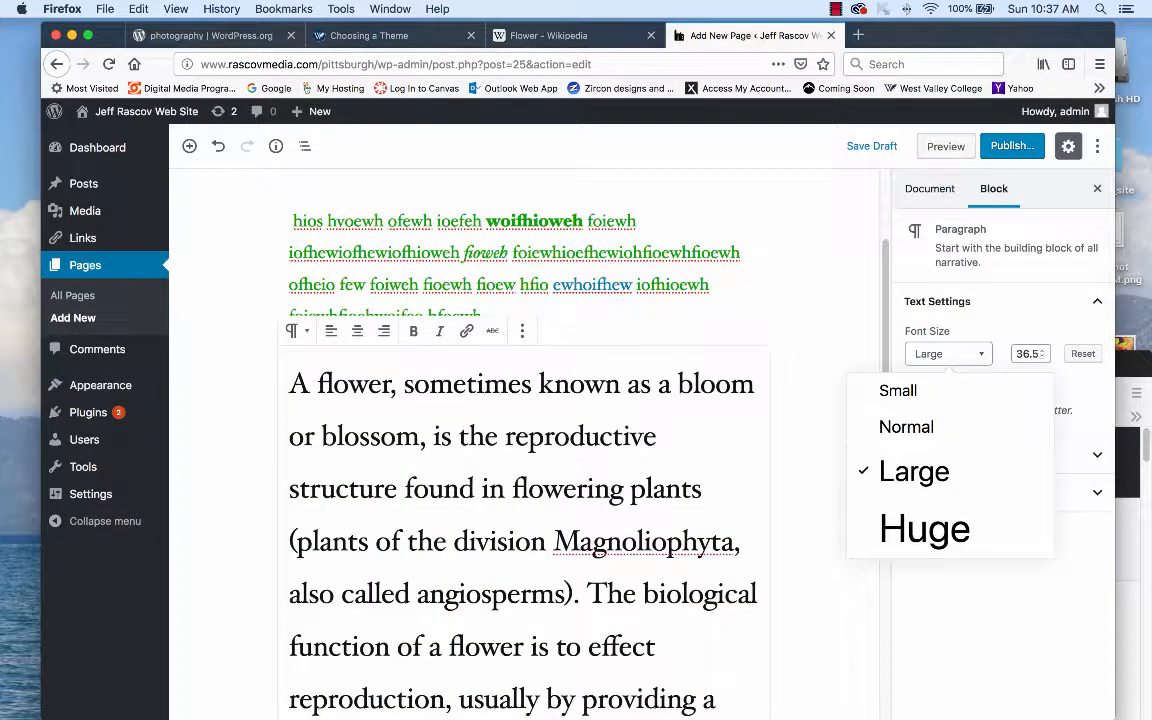
click(924, 528)
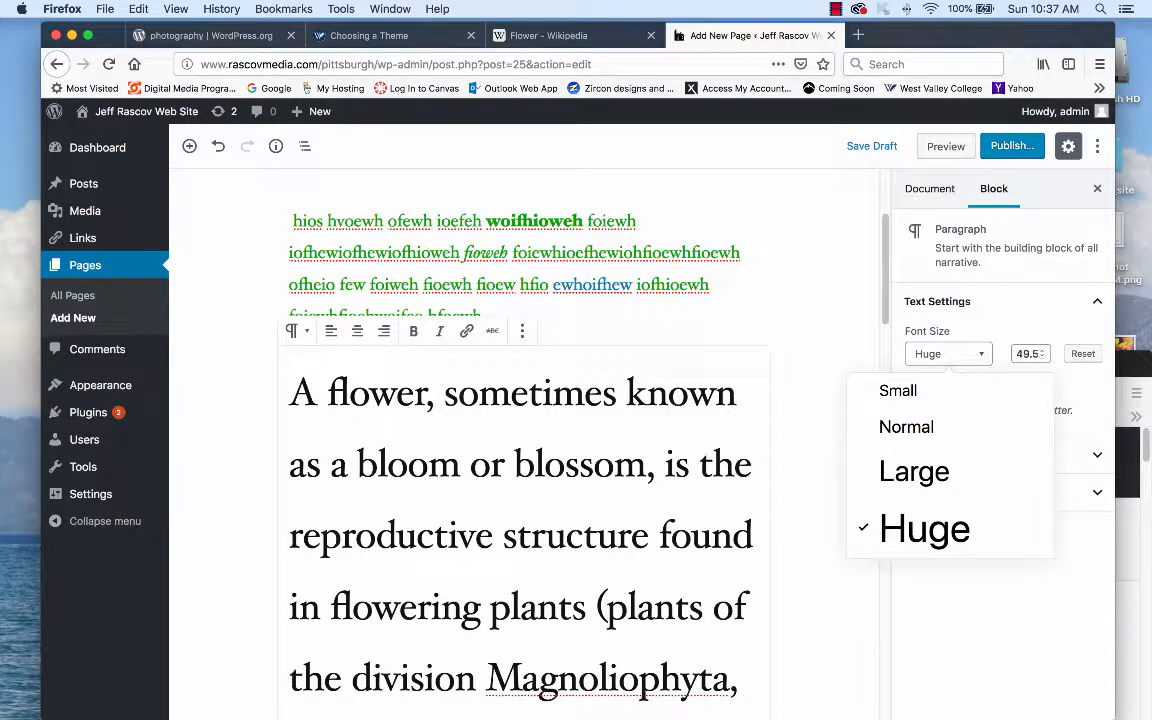
click(906, 427)
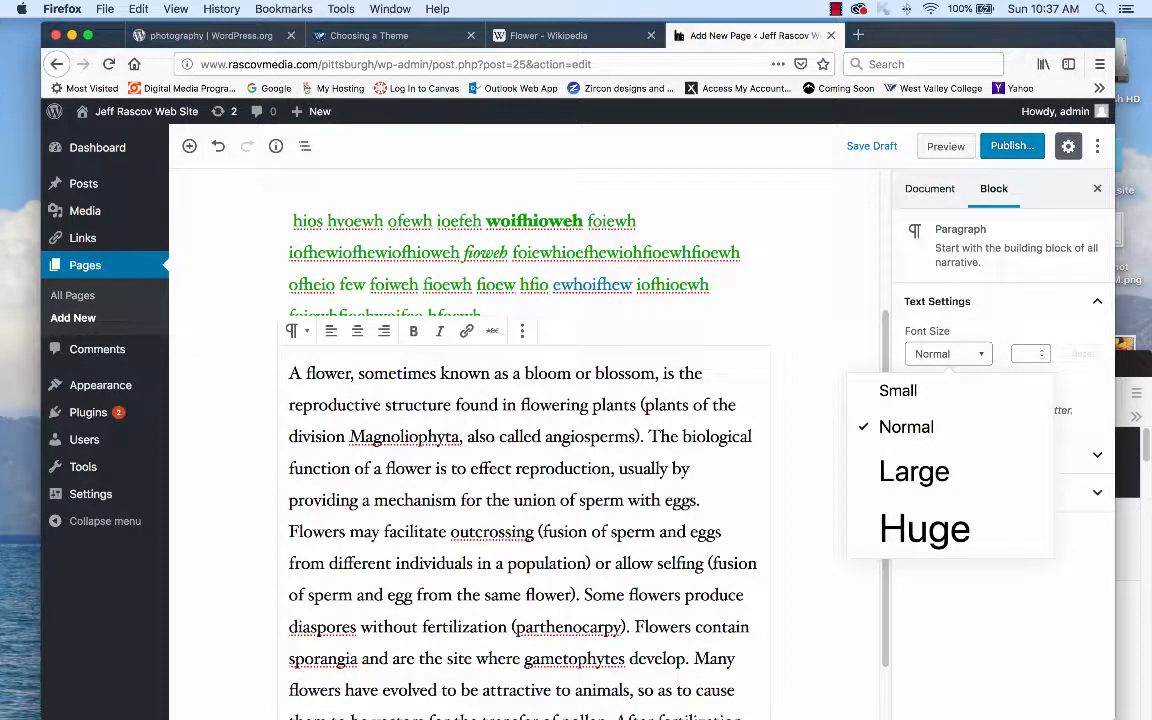
- Try custom font sizes on the flower paragraph, entering 1 and stepping the value down to -7
click(1026, 354)
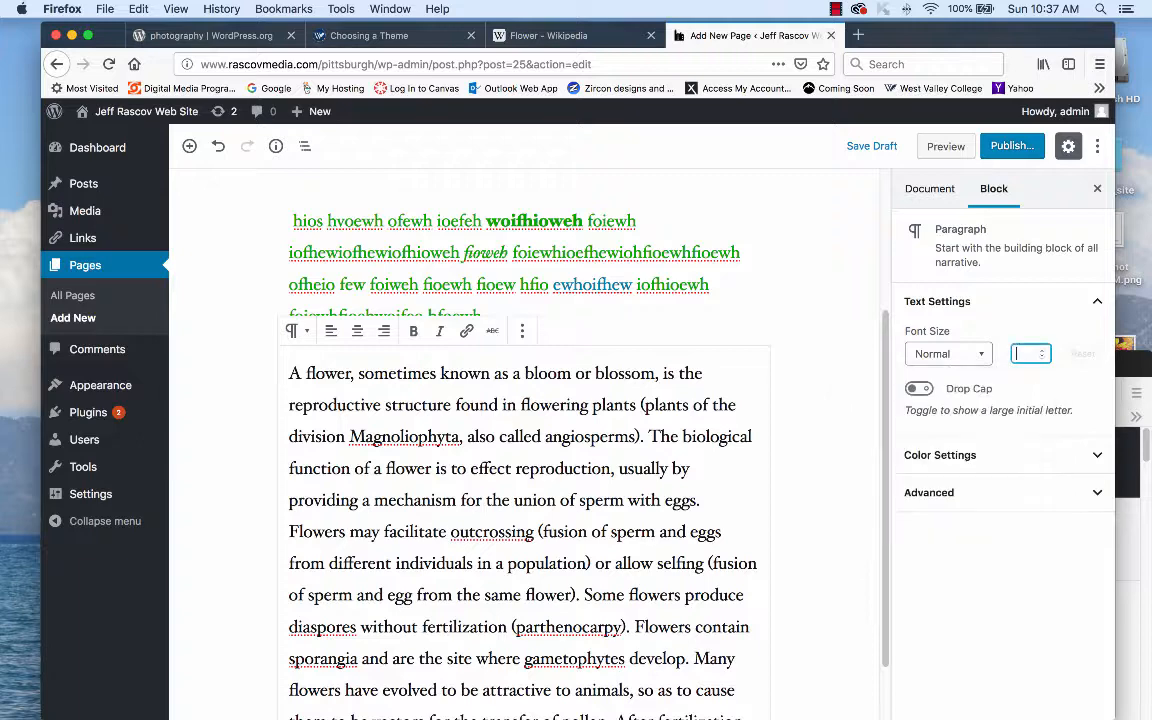
text(1)
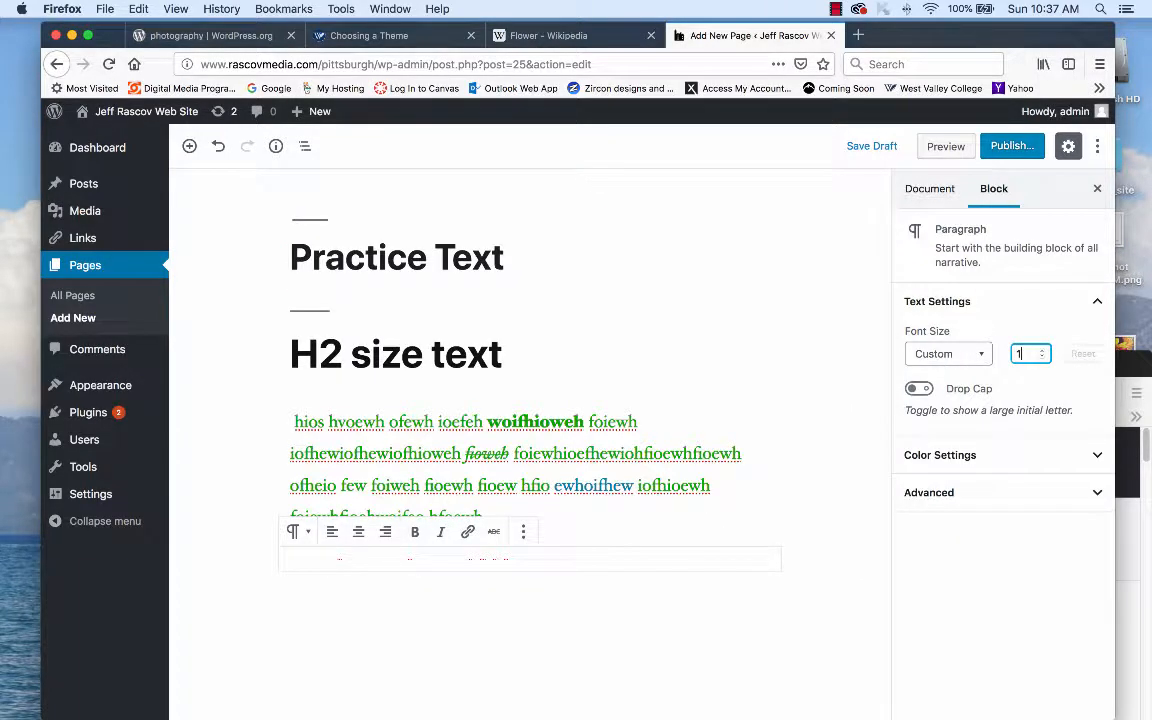
key(BackSpace)
key(Down)
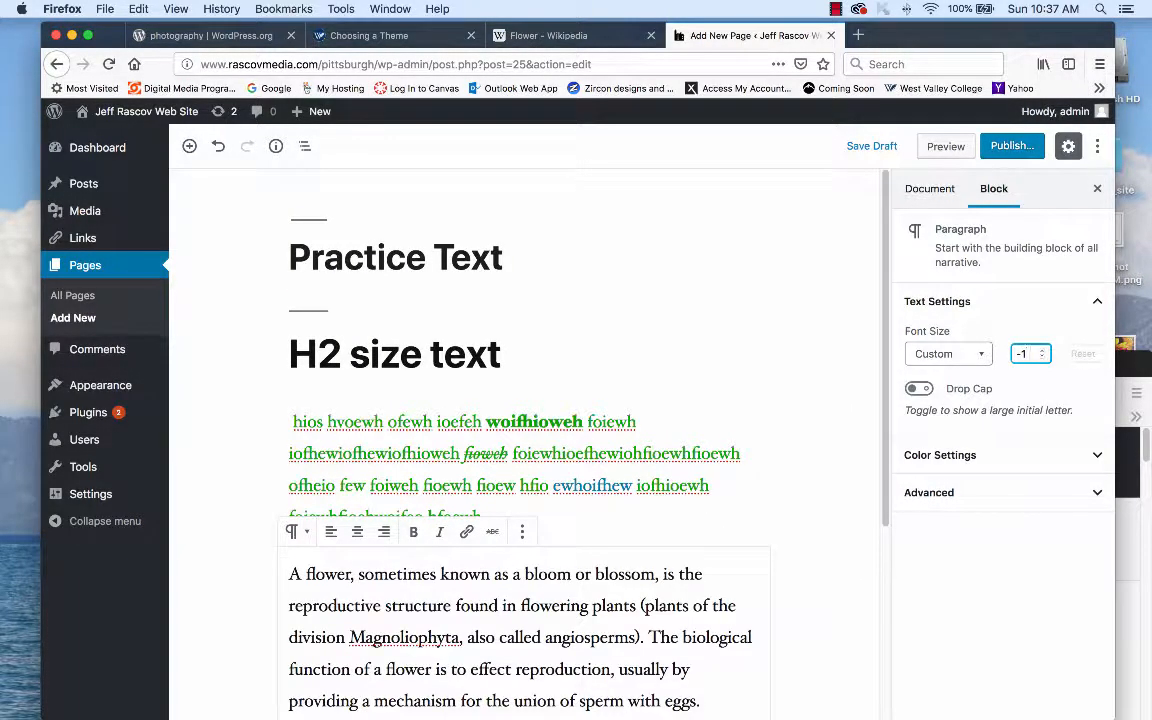
key(Up)
key(Up)
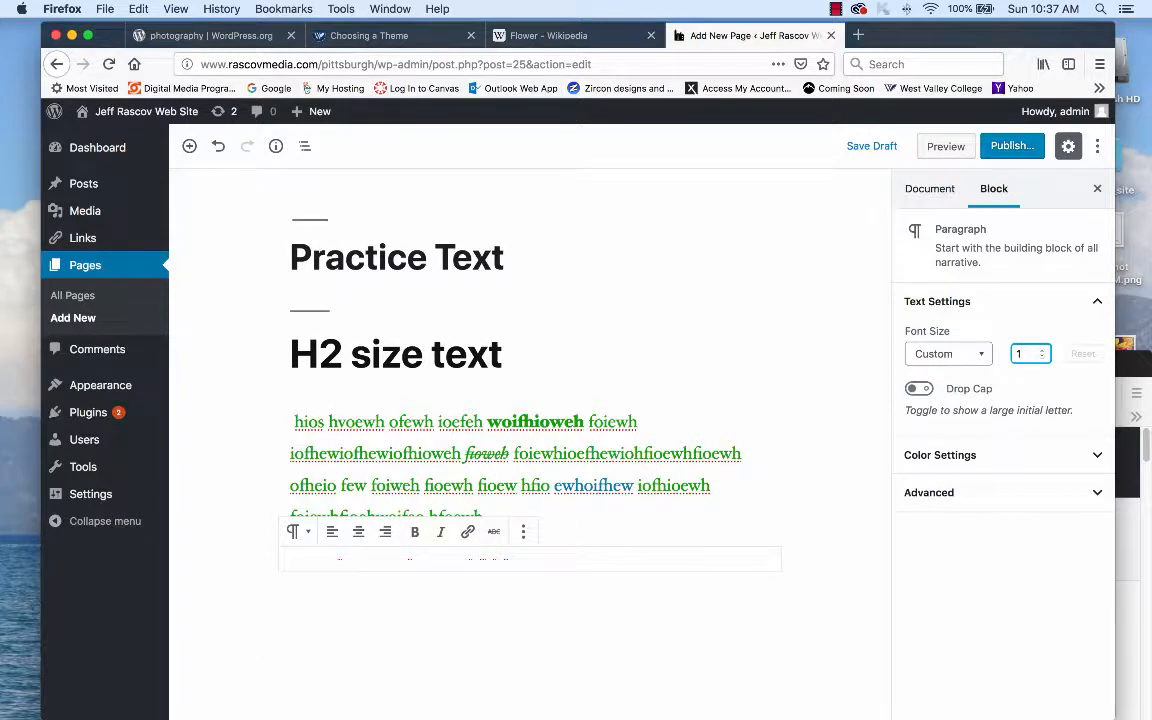
click(1042, 357)
key(Down)
key(Down)
key(Down)
key(Down)
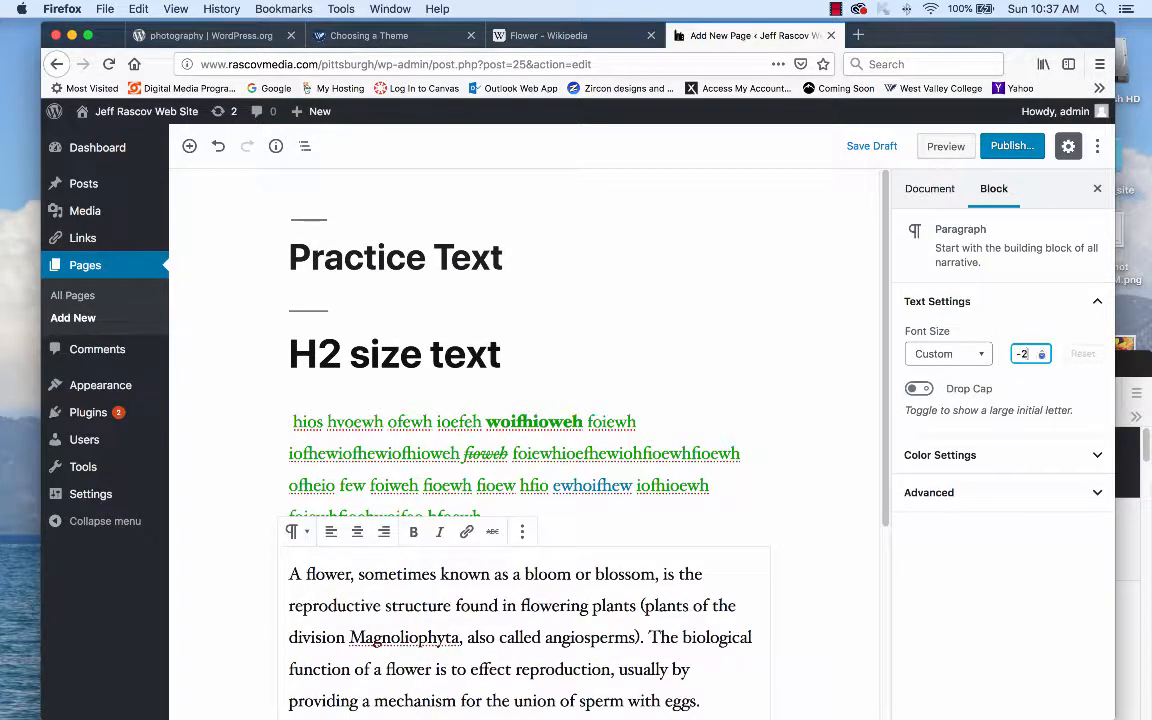
key(Down)
click(552, 636)
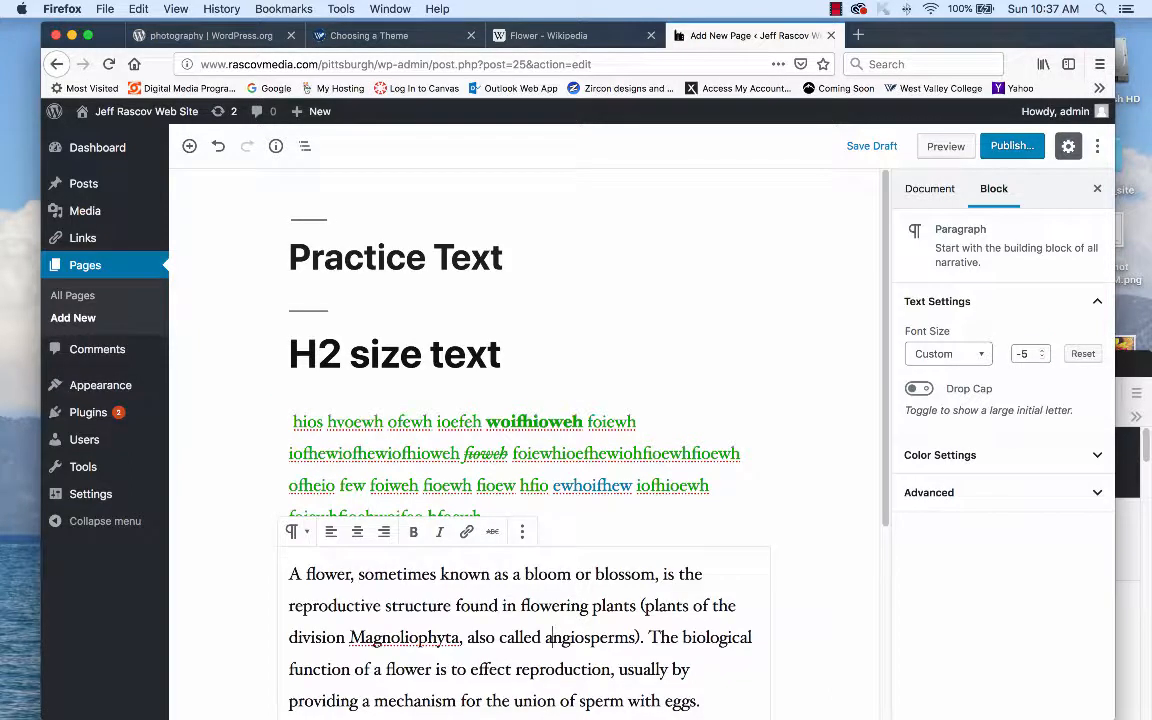
double_click(1042, 357)
scroll(530, 445, down, 5)
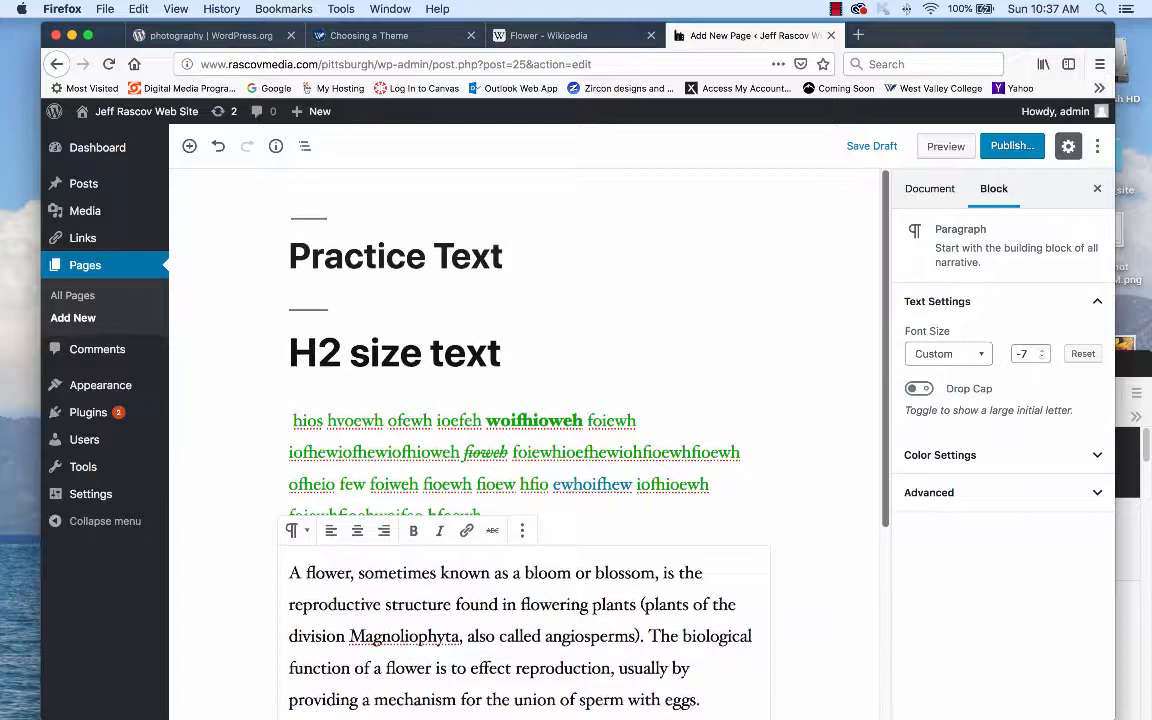
- Select the whole flower paragraph's text, try a custom font size of -9, and set the size back to Normal
click(723, 679)
drag(723, 679, 420, 215)
click(583, 552)
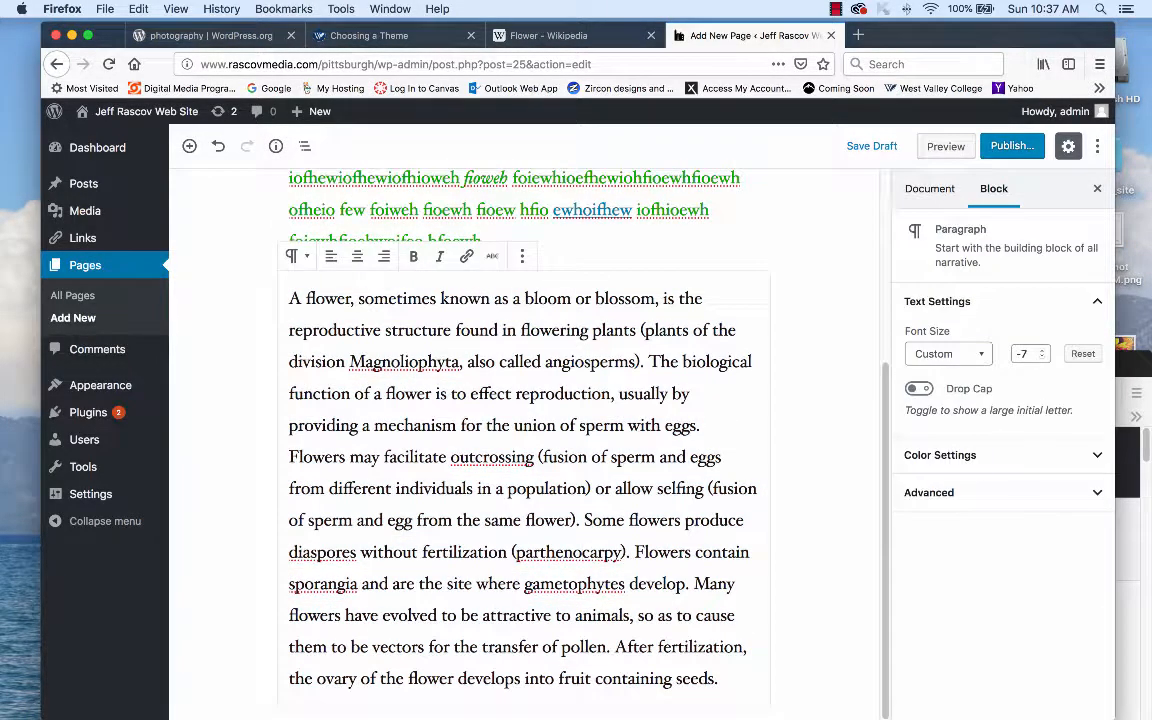
drag(722, 679, 390, 225)
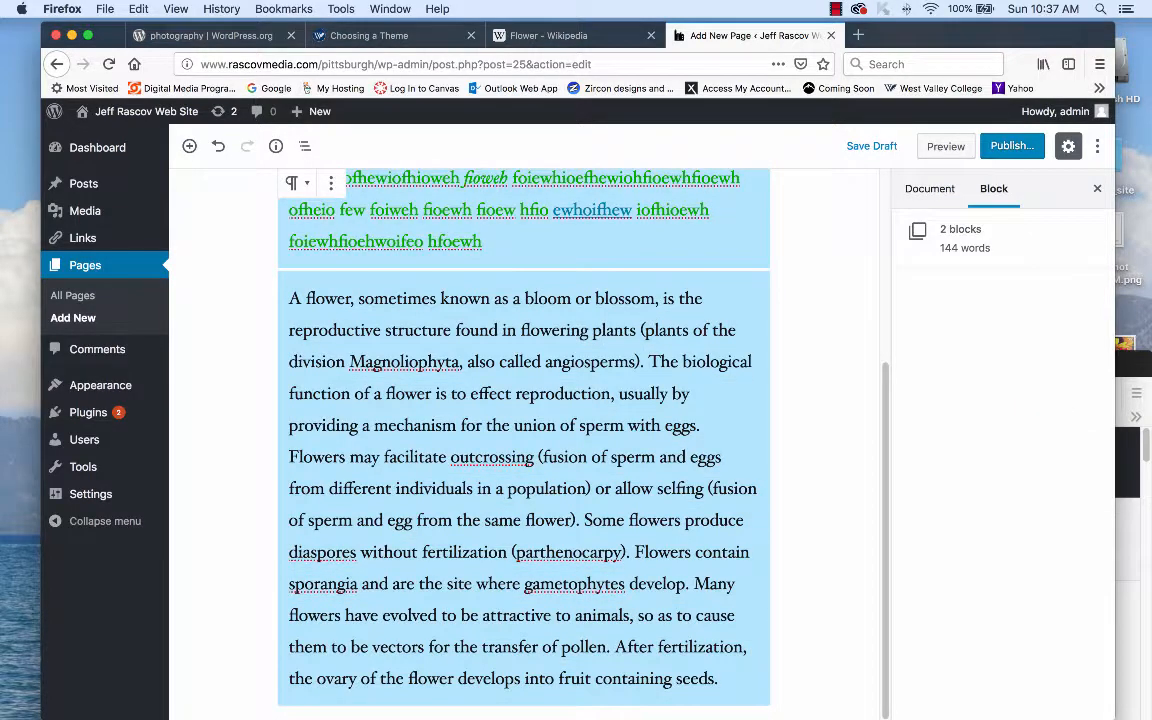
click(549, 489)
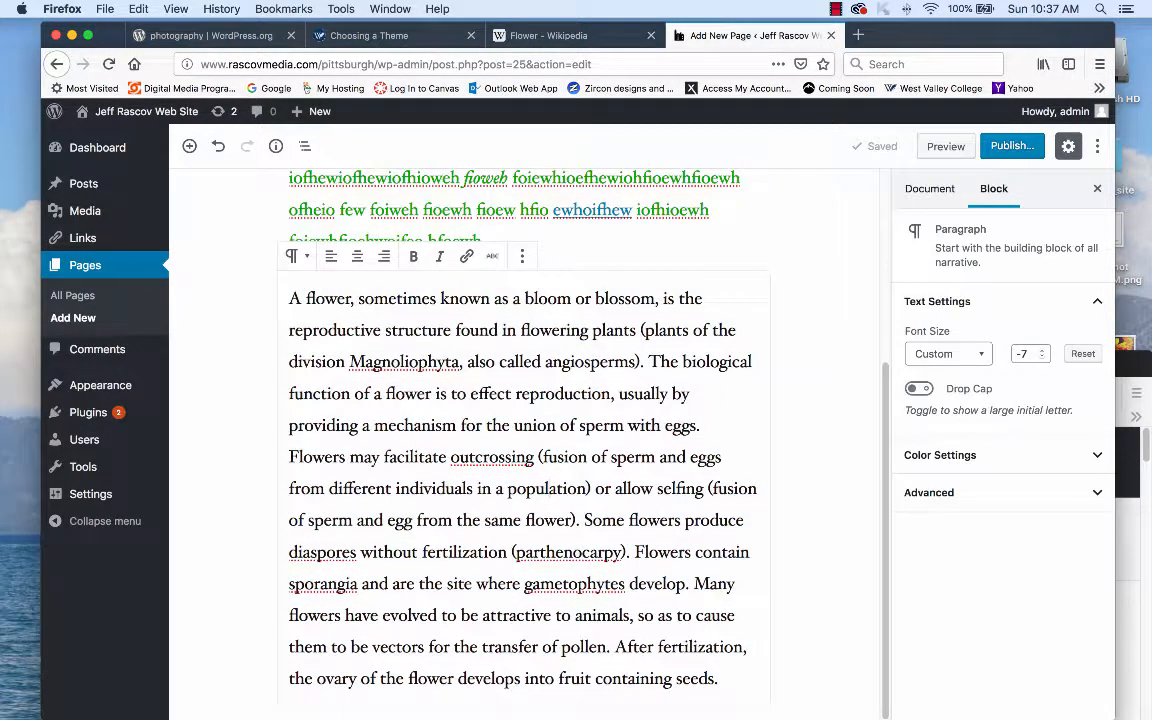
drag(719, 679, 262, 268)
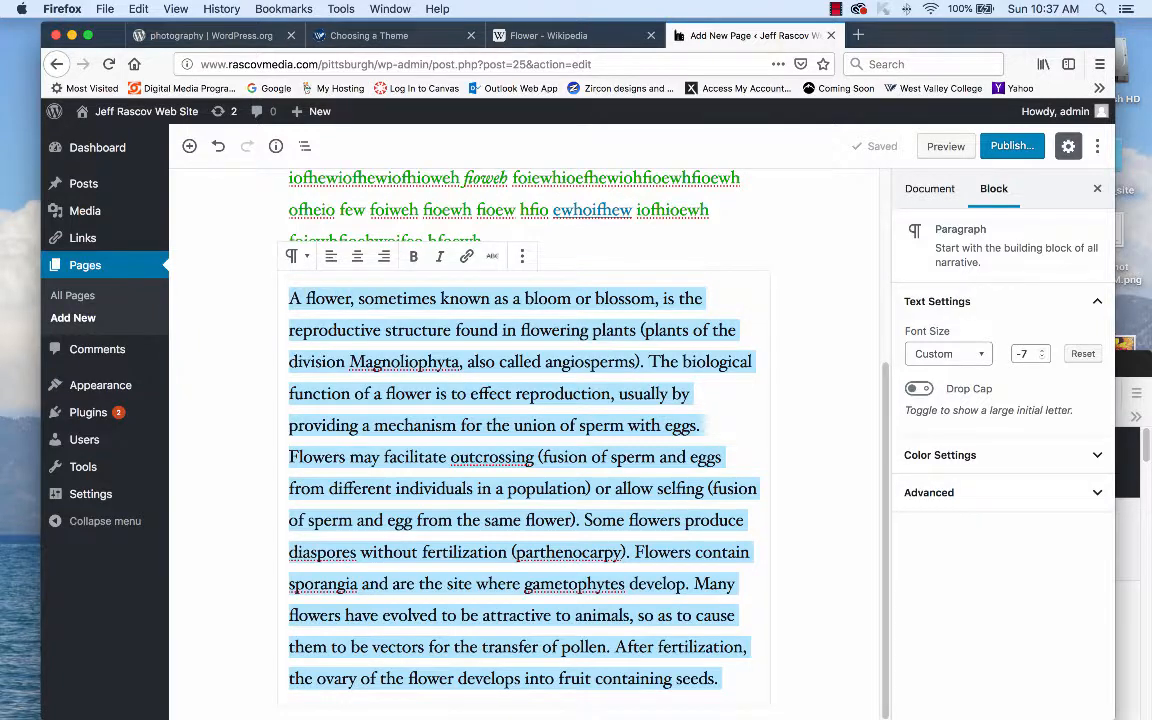
click(1041, 350)
click(1040, 358)
click(1040, 358)
click(1040, 358)
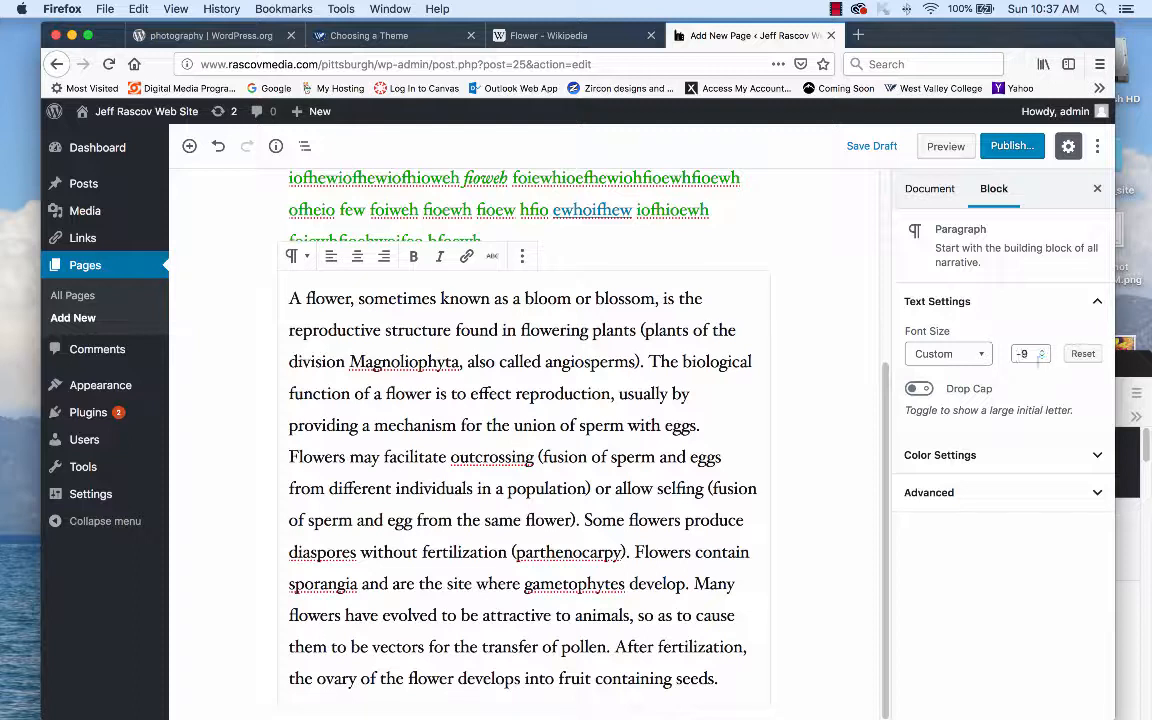
click(1040, 358)
click(1040, 358)
click(1040, 358)
click(1041, 350)
click(1041, 350)
click(1041, 350)
click(948, 354)
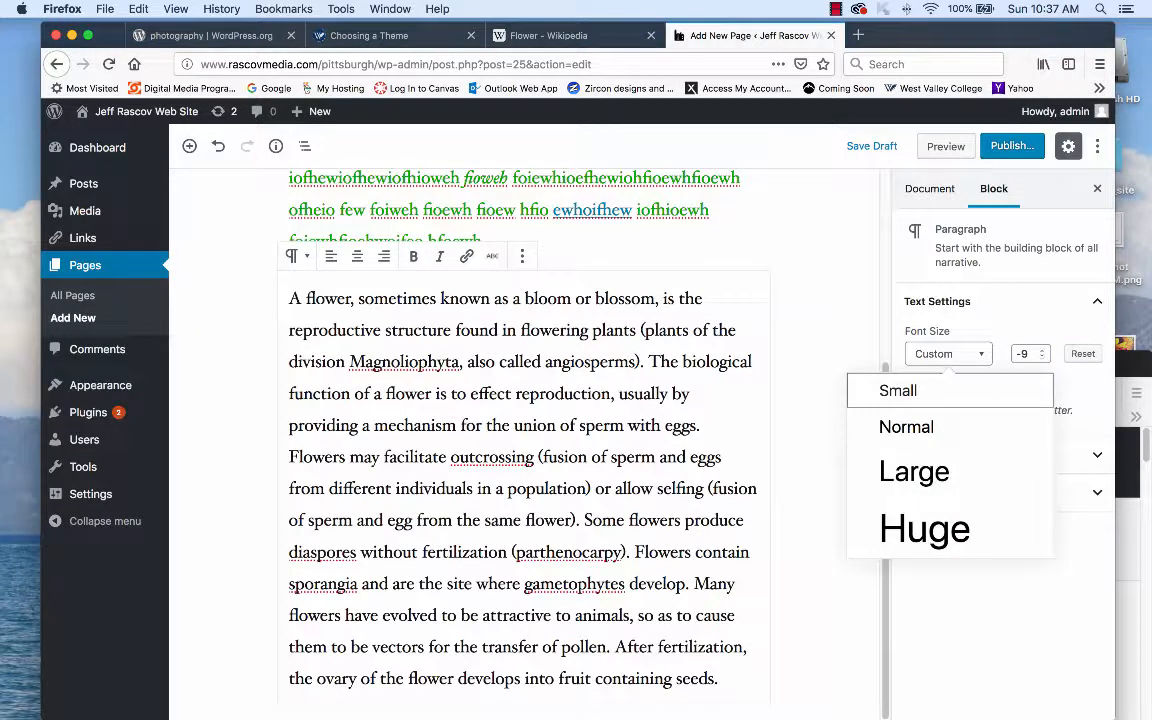
click(907, 427)
click(666, 426)
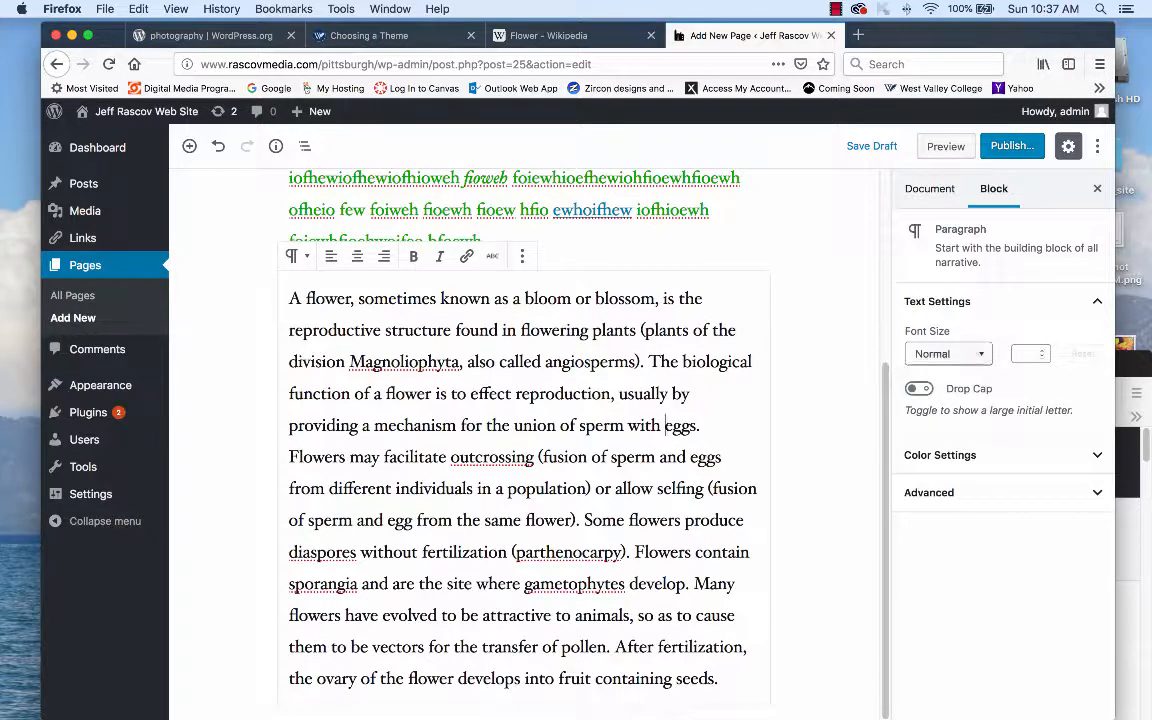
- Apply the Small font size to the flower paragraph and reduce it to a custom size of 17.5
click(948, 354)
click(897, 390)
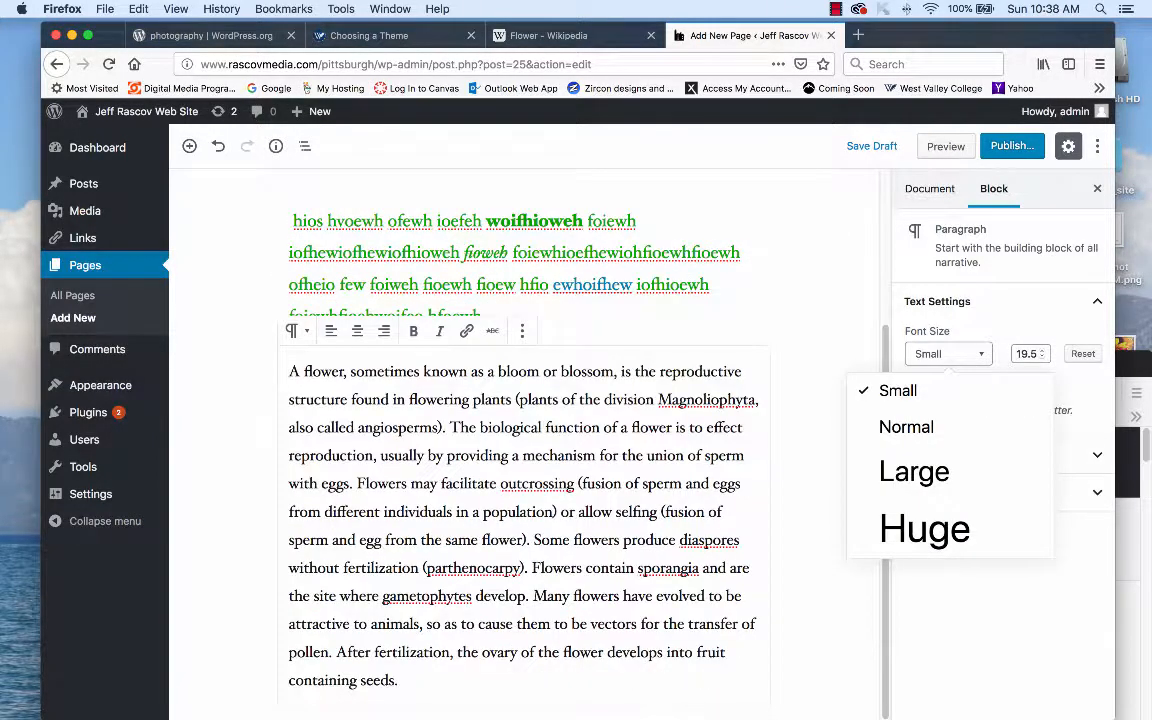
click(1042, 351)
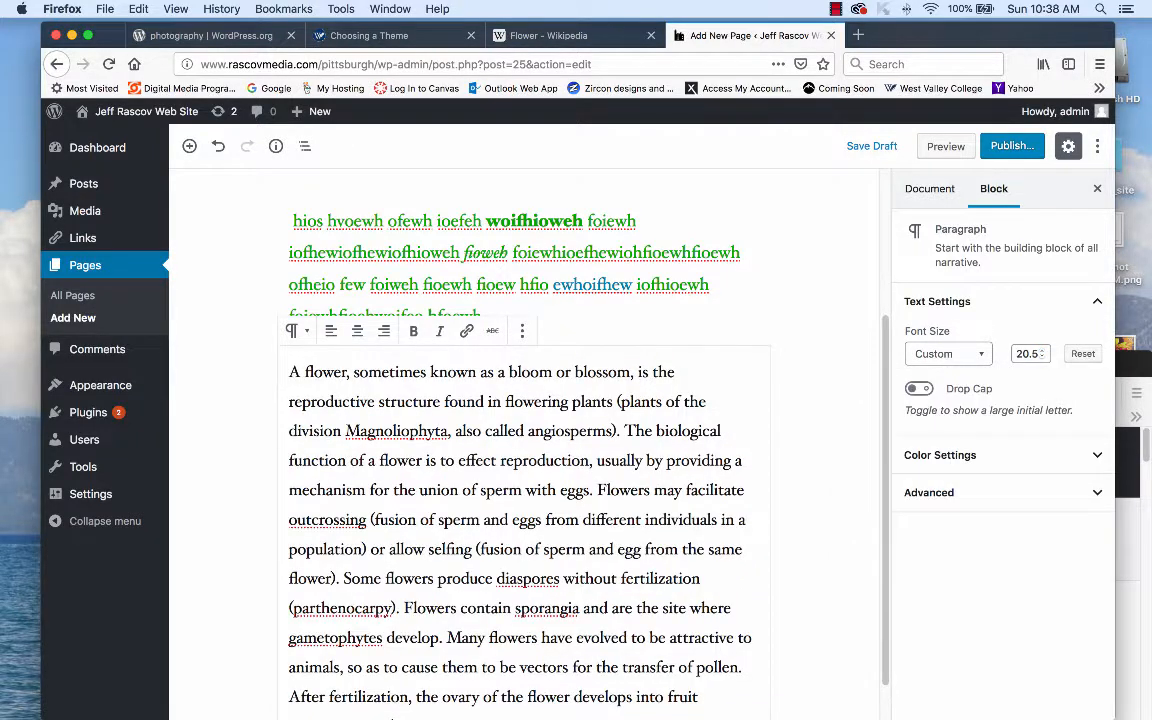
click(1042, 357)
click(1042, 357)
click(1042, 350)
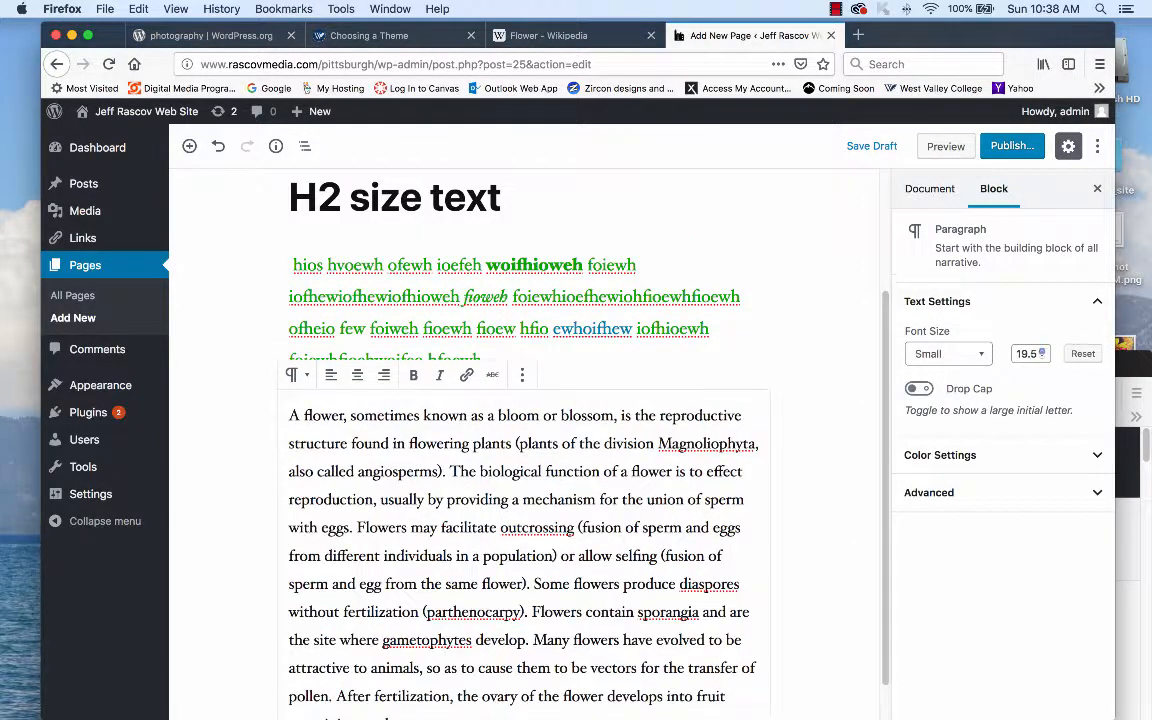
click(1042, 357)
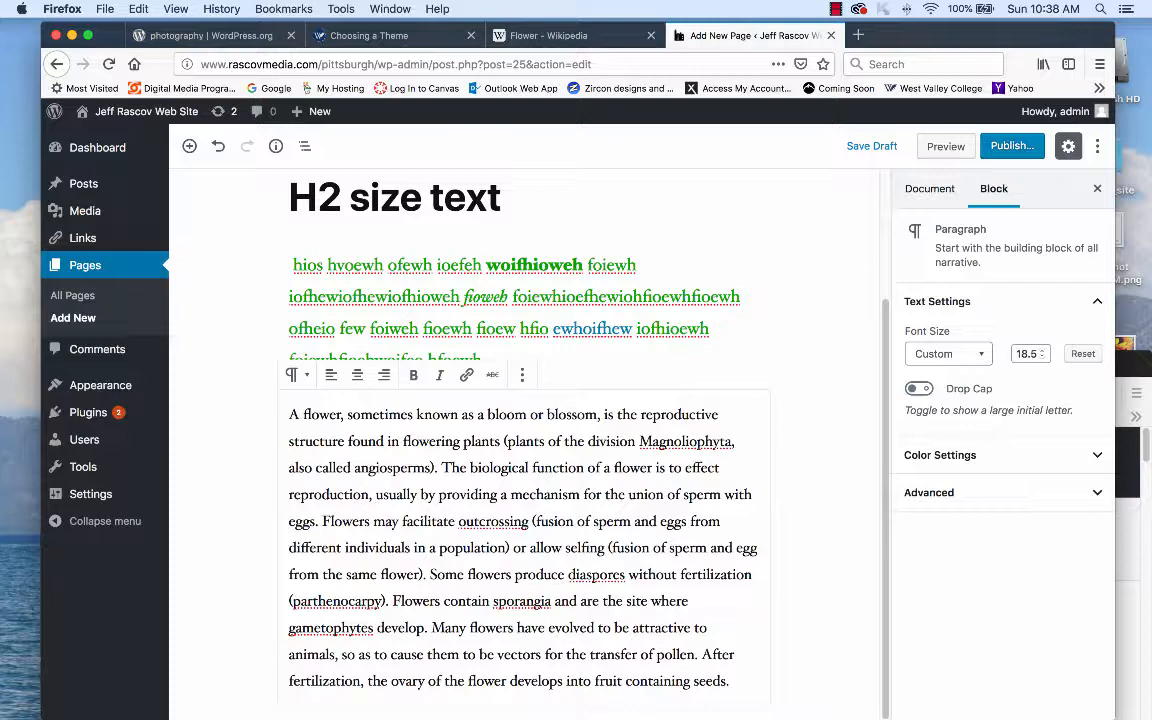
click(1042, 357)
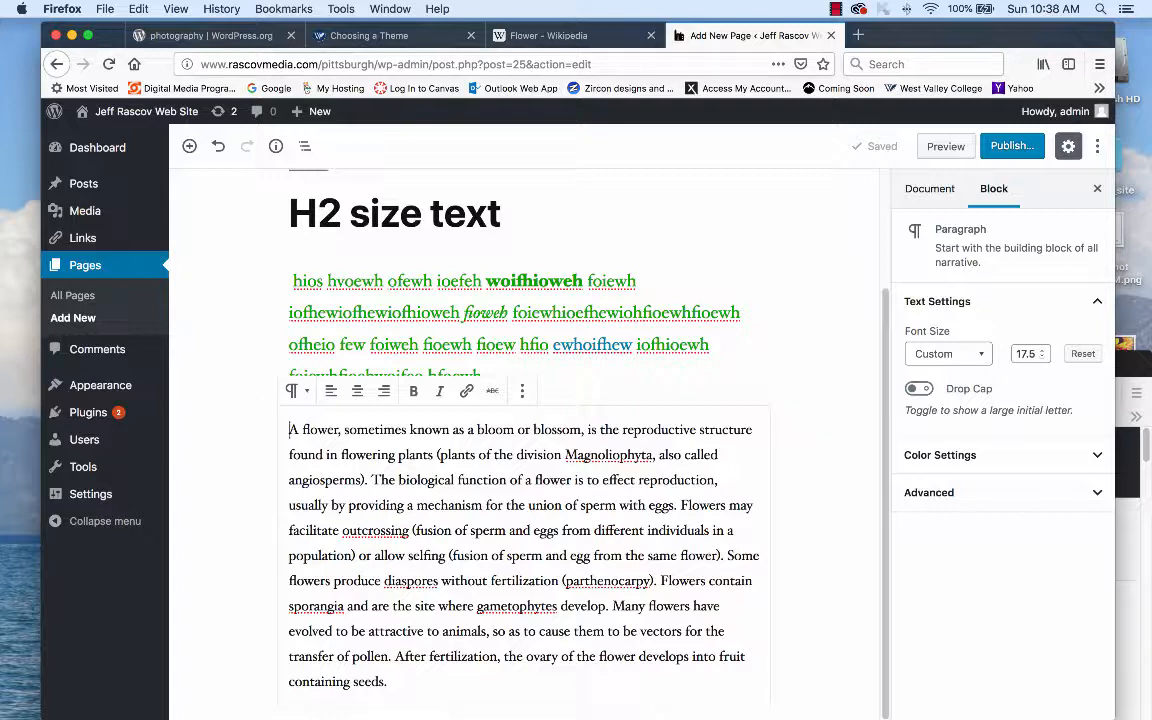
- Add an empty Image block below the flower paragraph and make the browser window smaller so the whole block can be seen
click(389, 682)
key(Return)
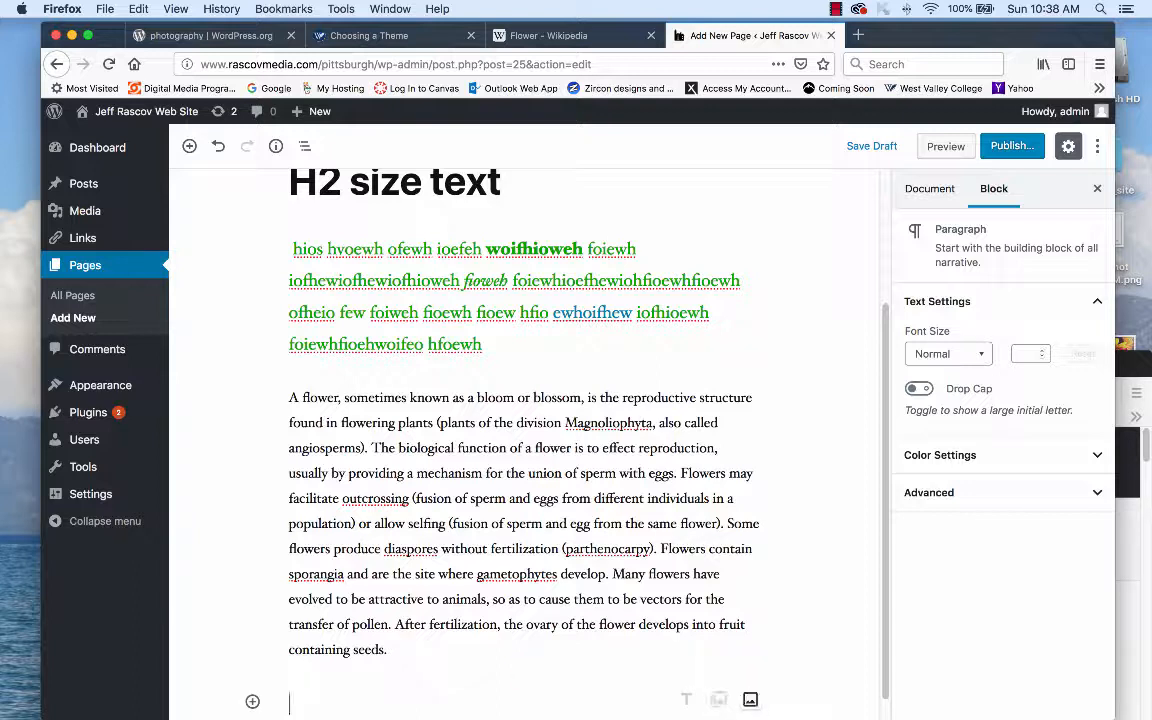
click(718, 699)
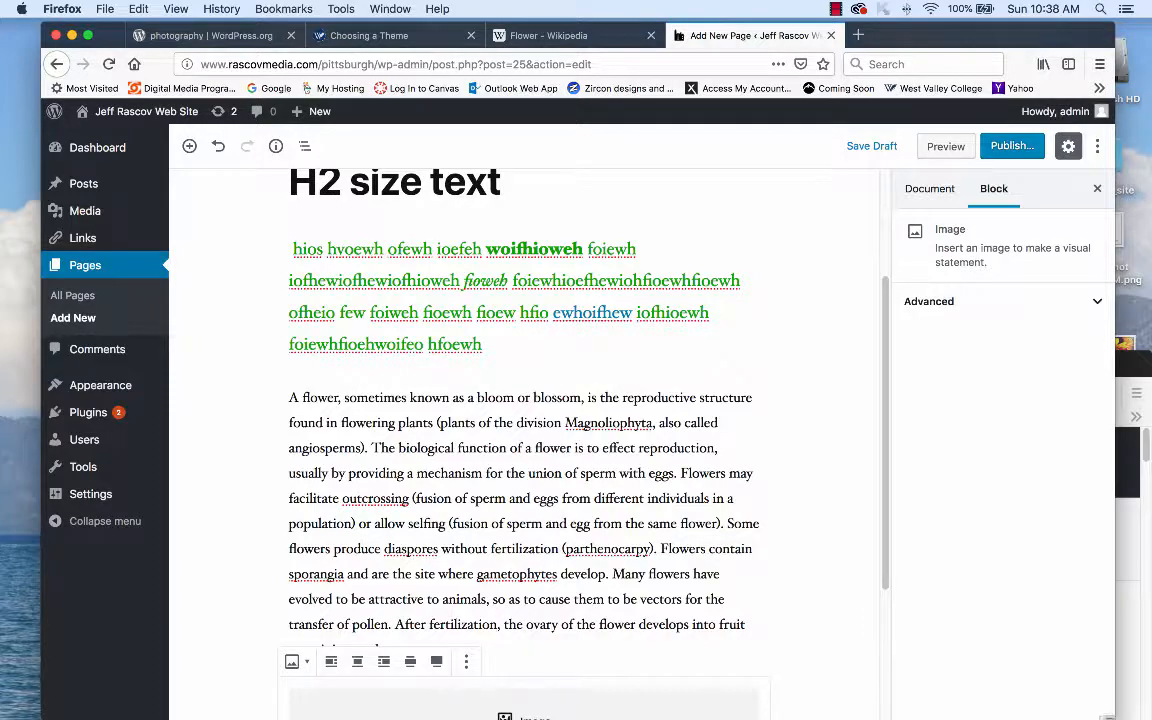
drag(1113, 717, 1077, 595)
scroll(505, 380, down, 5)
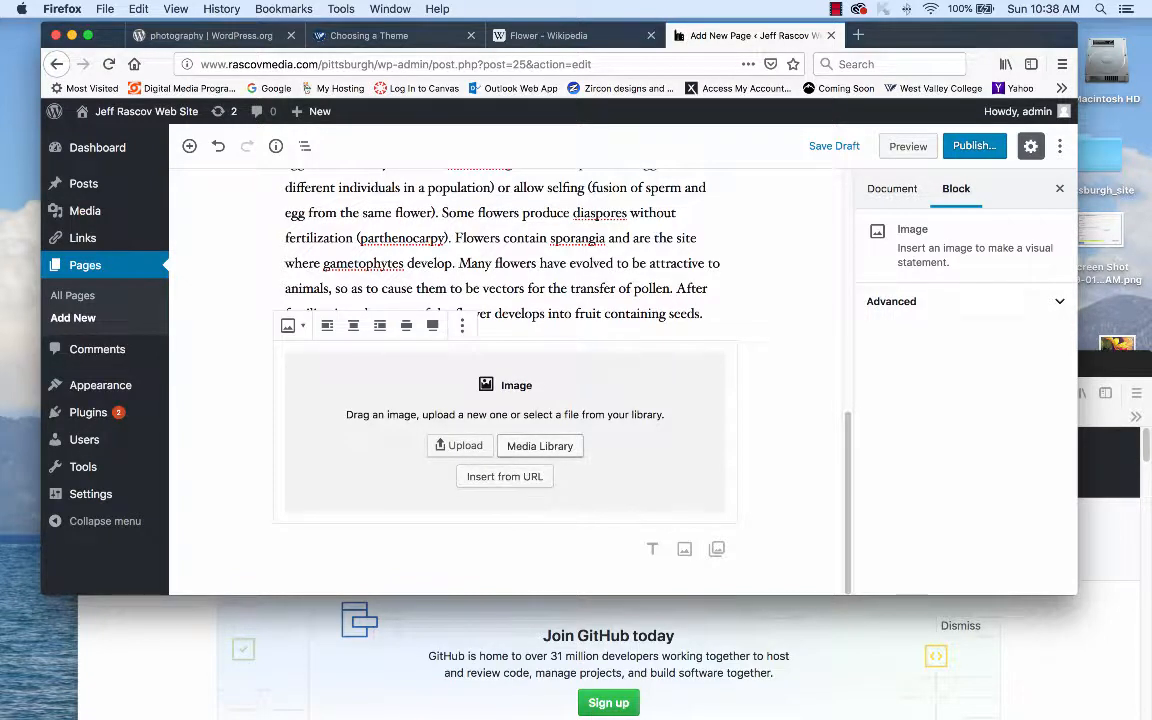
- Insert the orange flower photo IMG_0765.jpg from the Media Library into the Image block
click(540, 446)
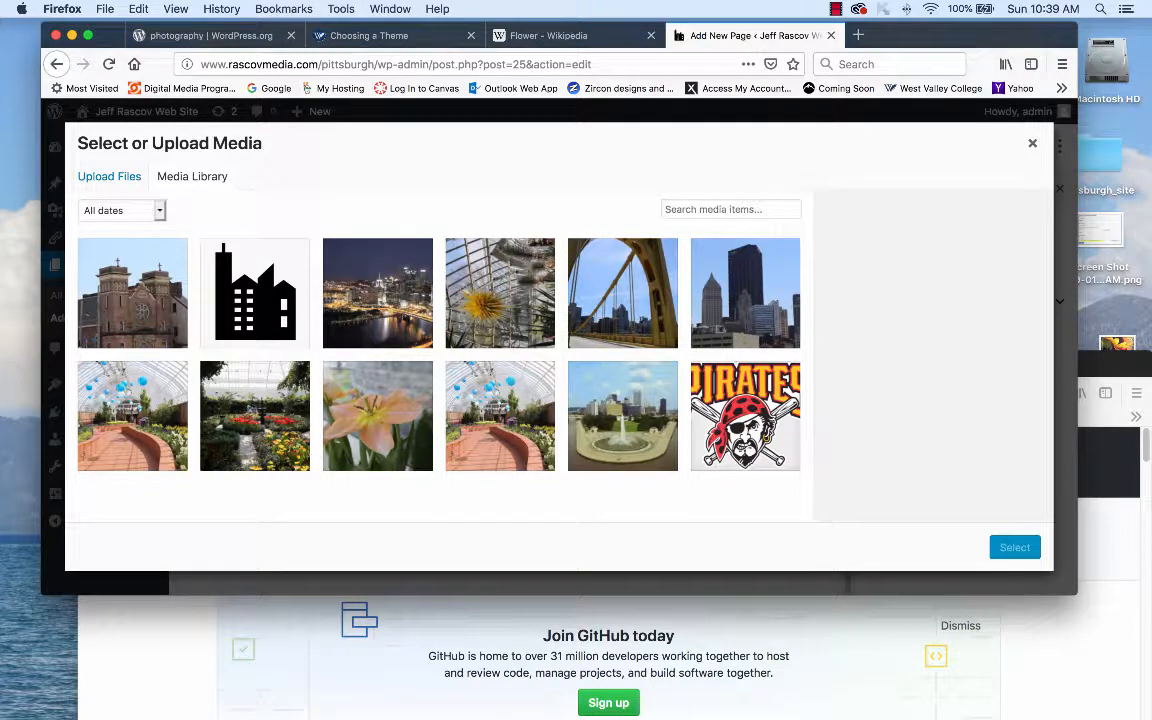
click(378, 416)
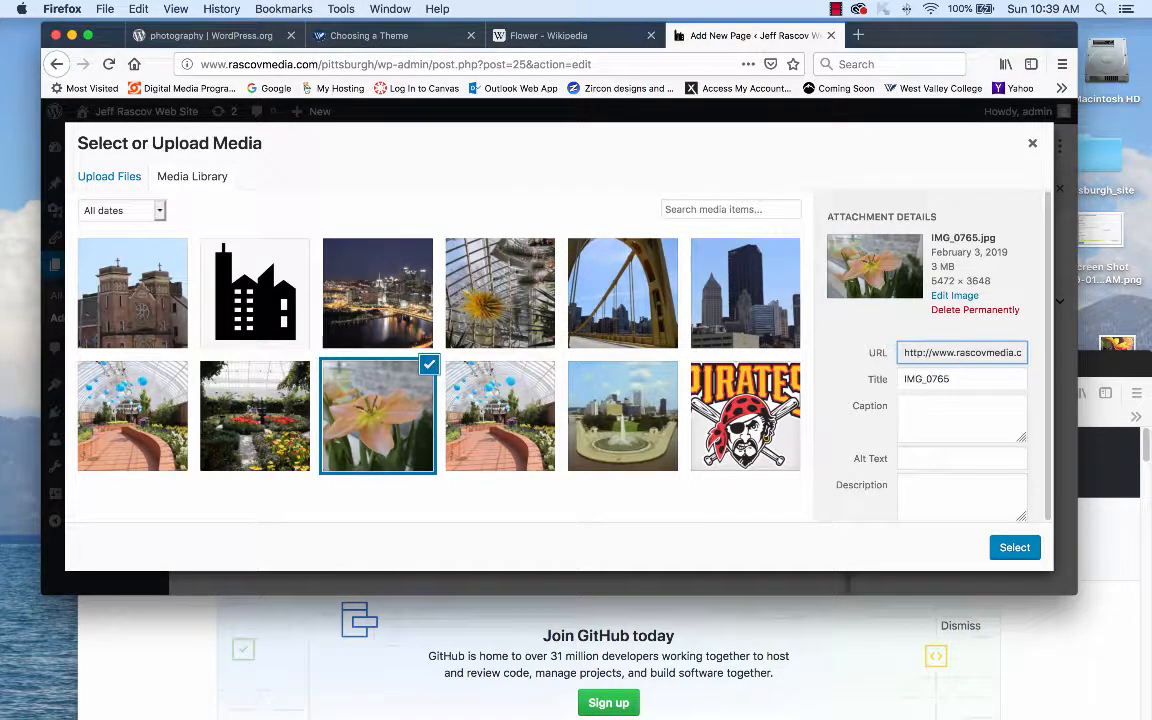
click(1015, 548)
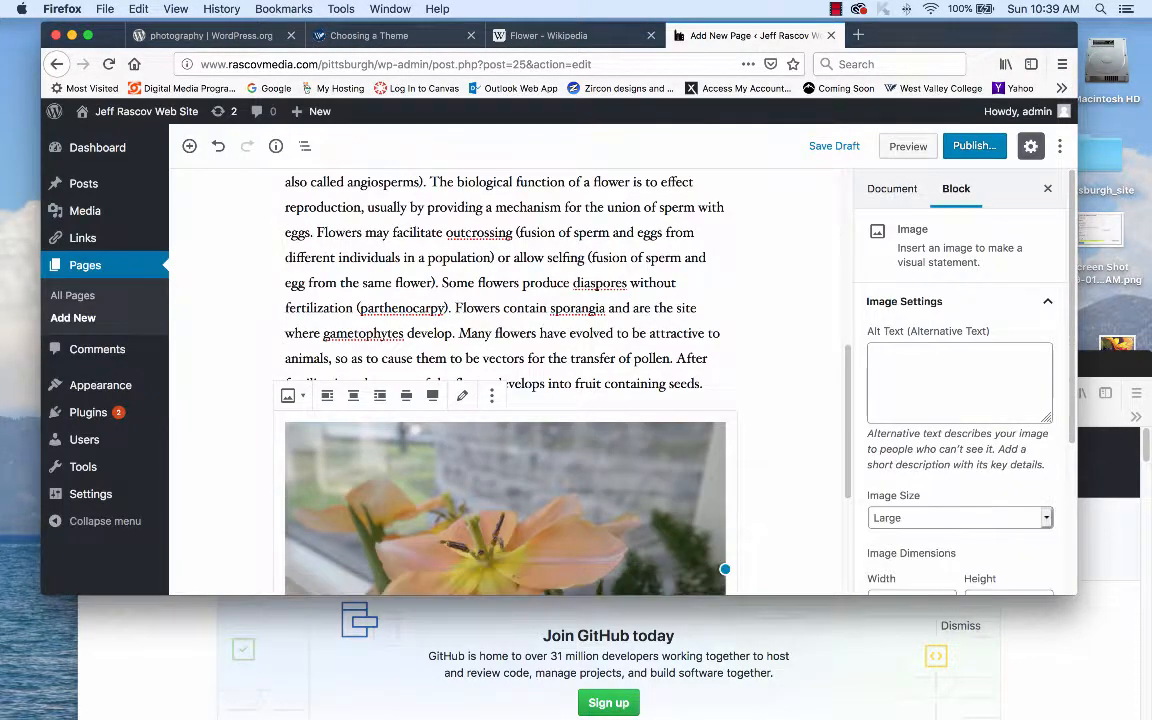
mouse_move(848, 400)
mouse_down()
mouse_move(848, 496)
mouse_move(848, 400)
mouse_up()
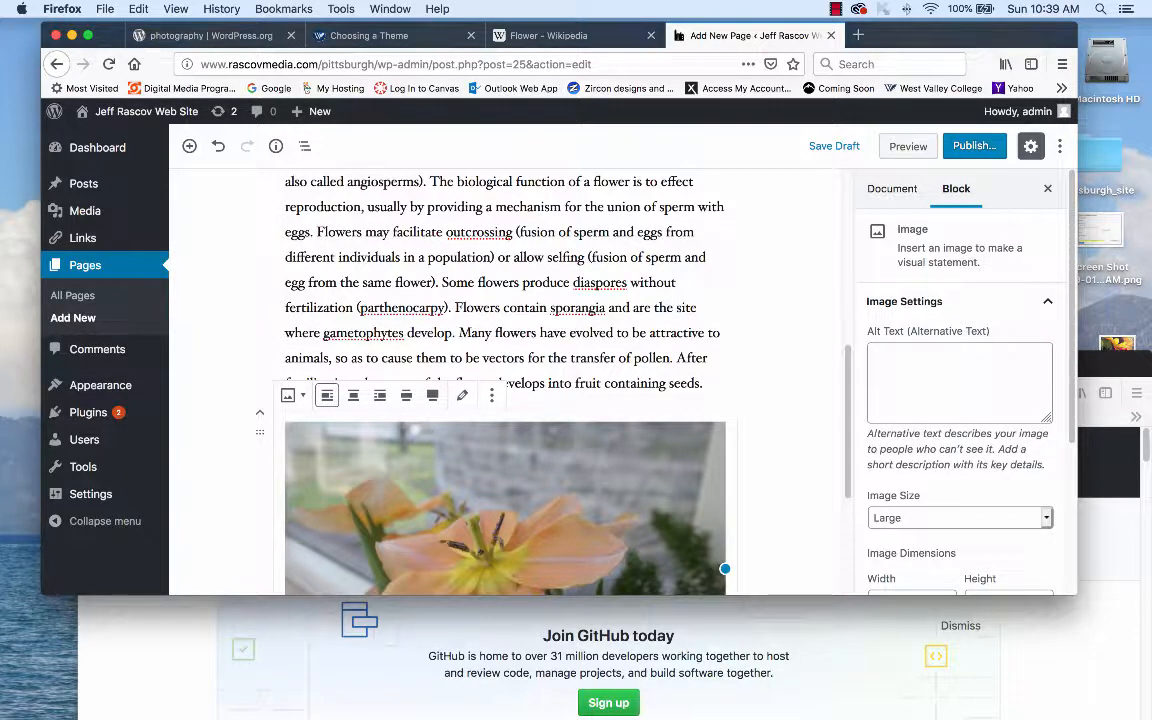
- Centre the flower image and move its block up above the flower paragraph
click(327, 395)
click(364, 395)
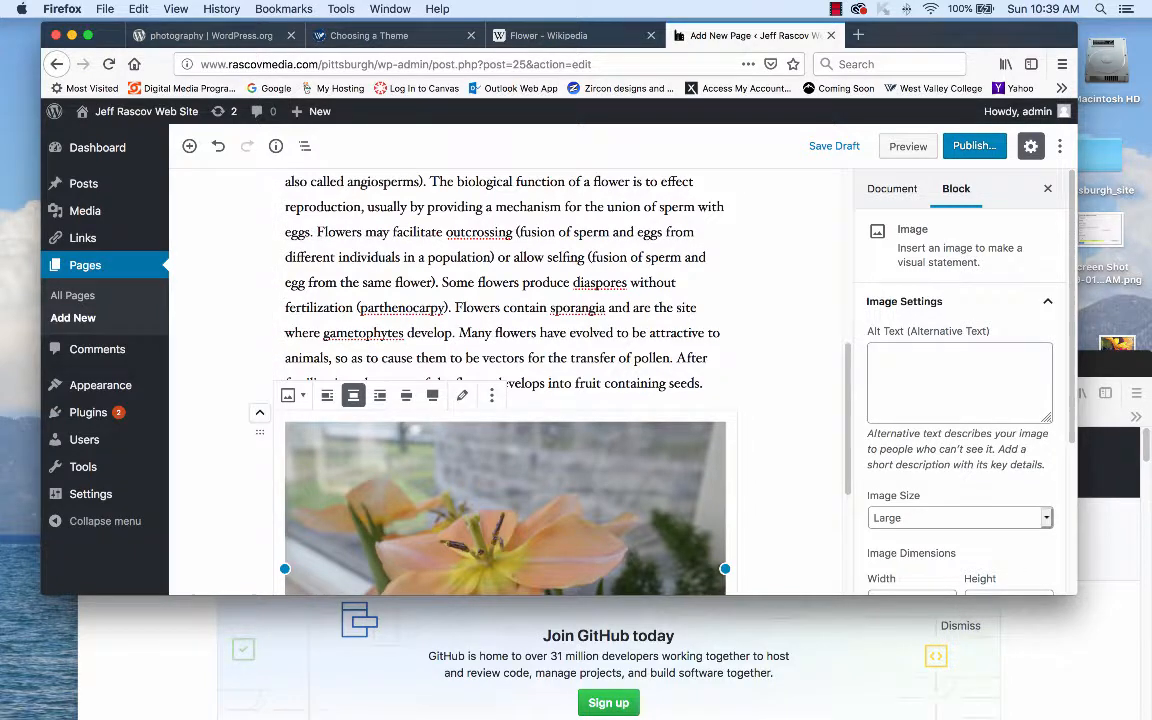
click(260, 412)
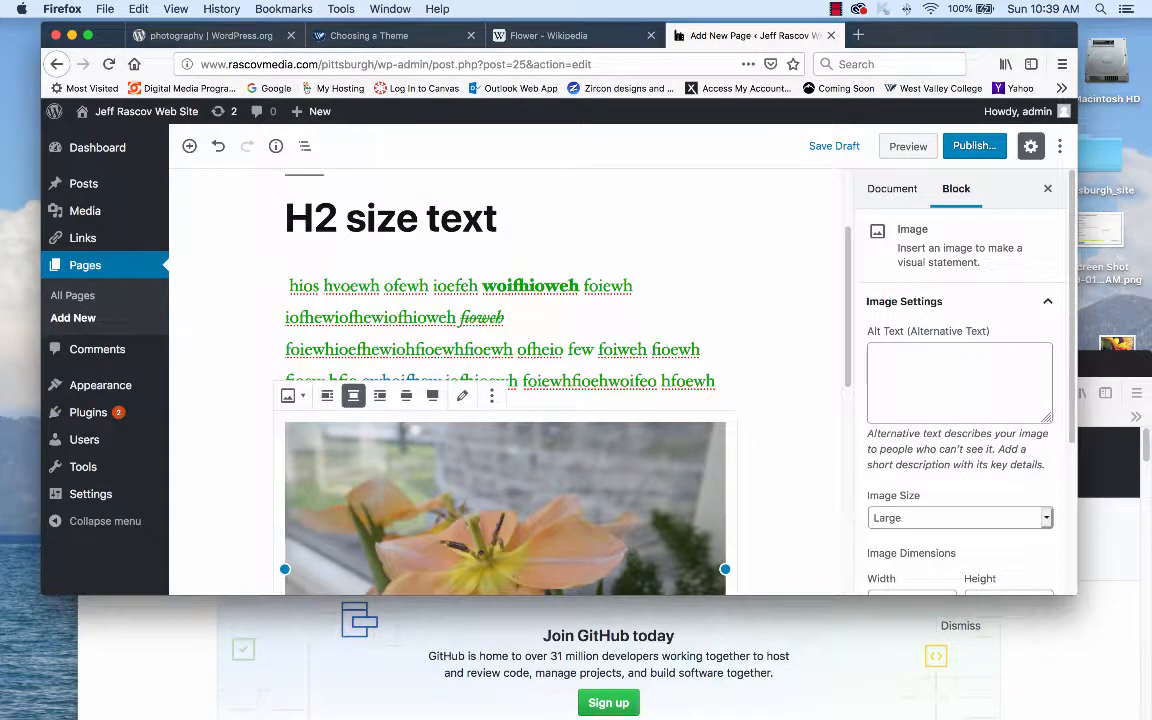
- Try right and centre alignment on the flower image, and settle on left alignment
mouse_move(258, 422)
scroll(780, 340, down, 3)
click(380, 246)
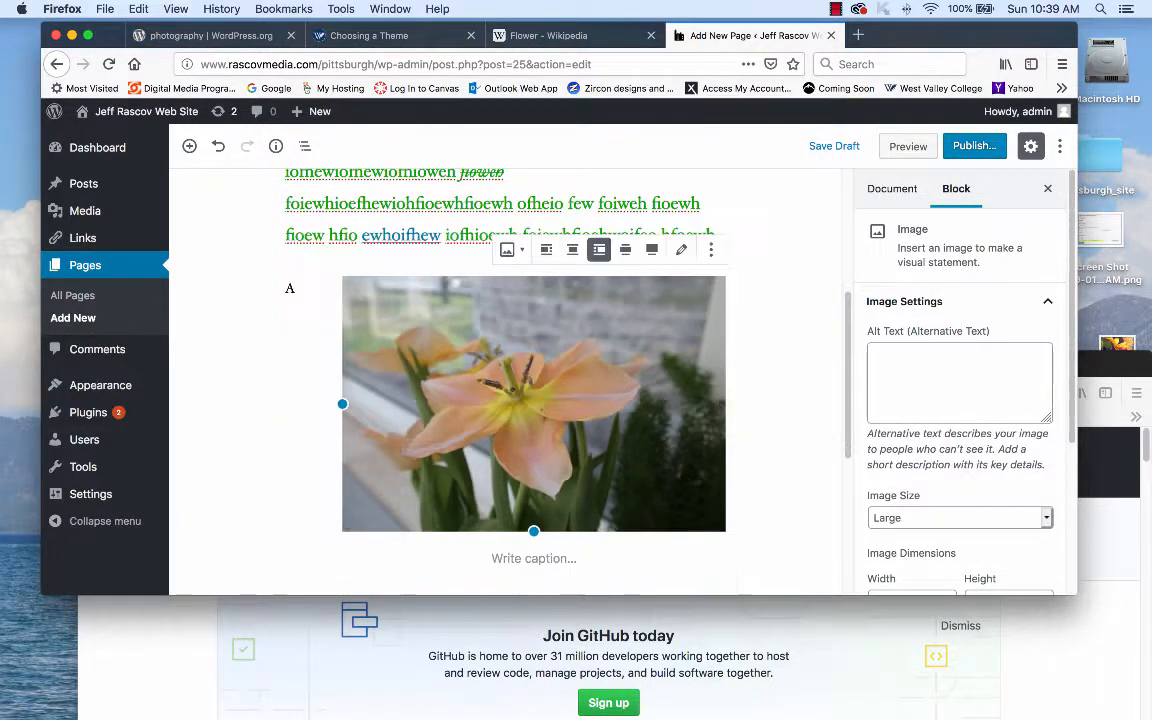
click(572, 249)
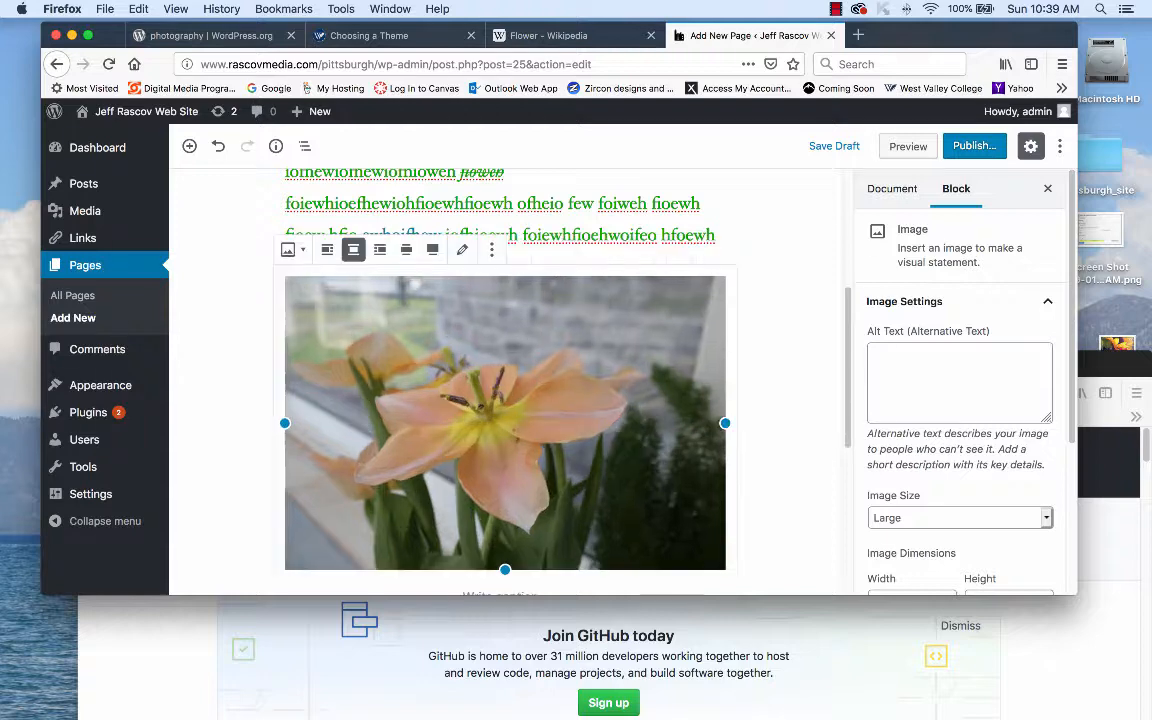
click(327, 249)
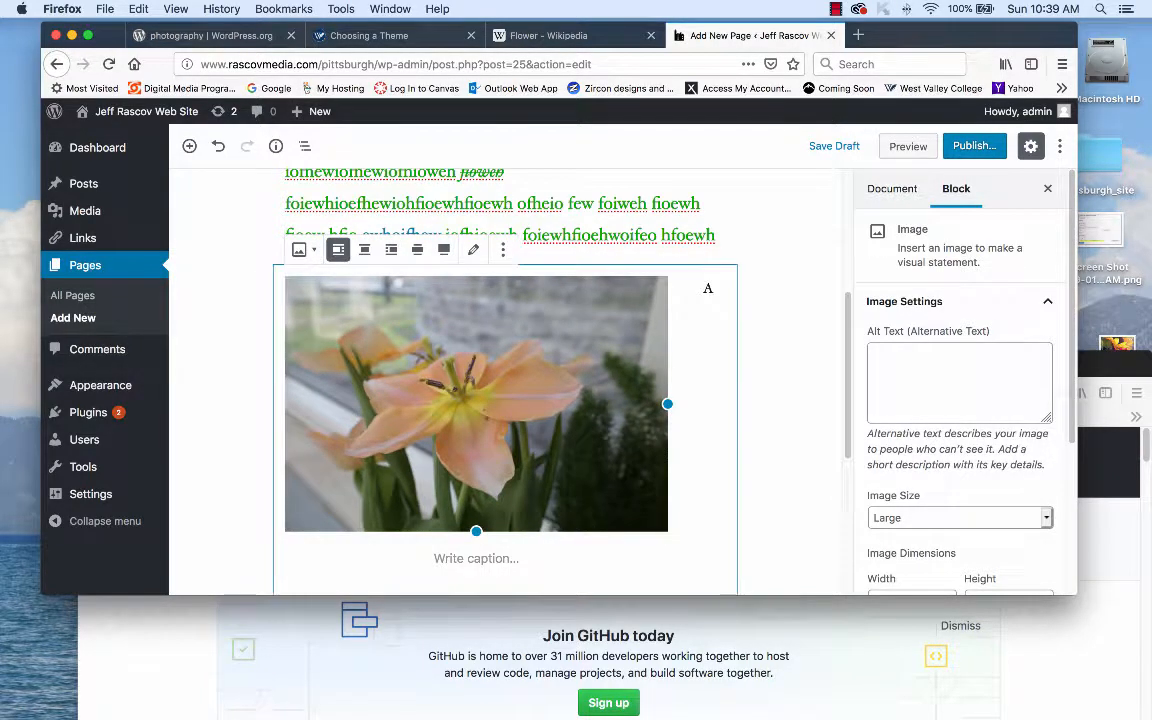
- Left-align the flower paragraph's text and shrink the flower image to about half its width so the paragraph wraps beside it
scroll(330, 300, down, 3)
scroll(553, 489, down, 1)
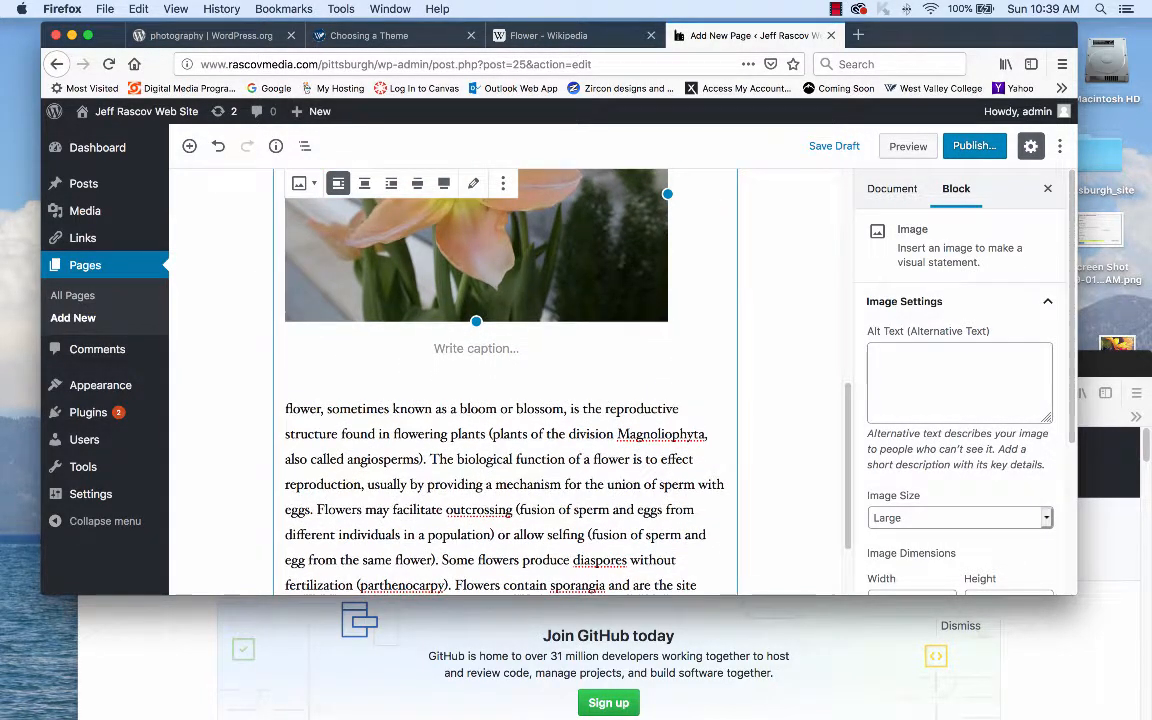
click(553, 489)
click(358, 370)
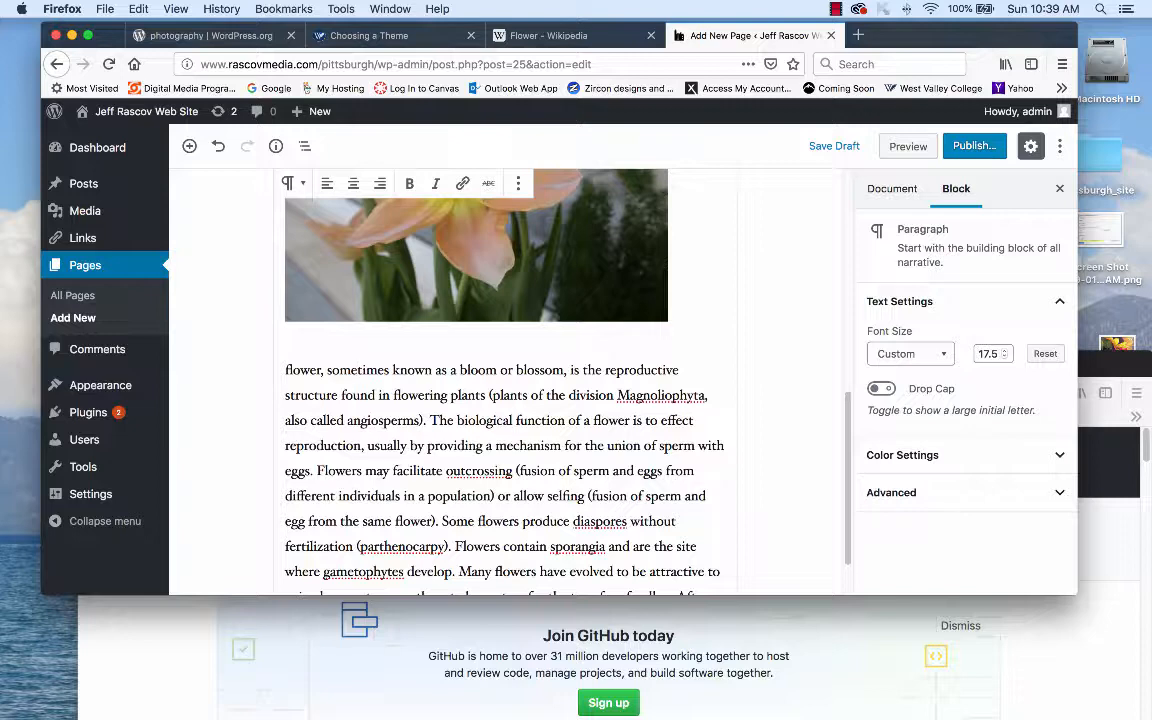
click(327, 183)
scroll(705, 193, up, 4)
click(584, 378)
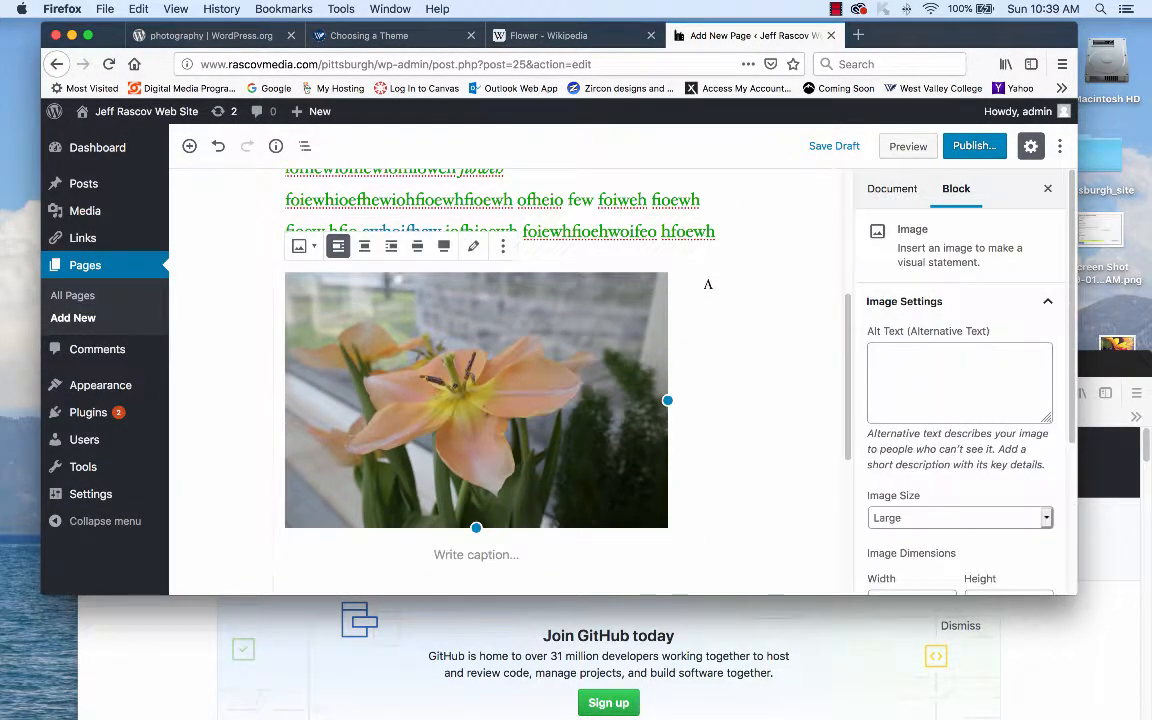
drag(667, 400, 492, 395)
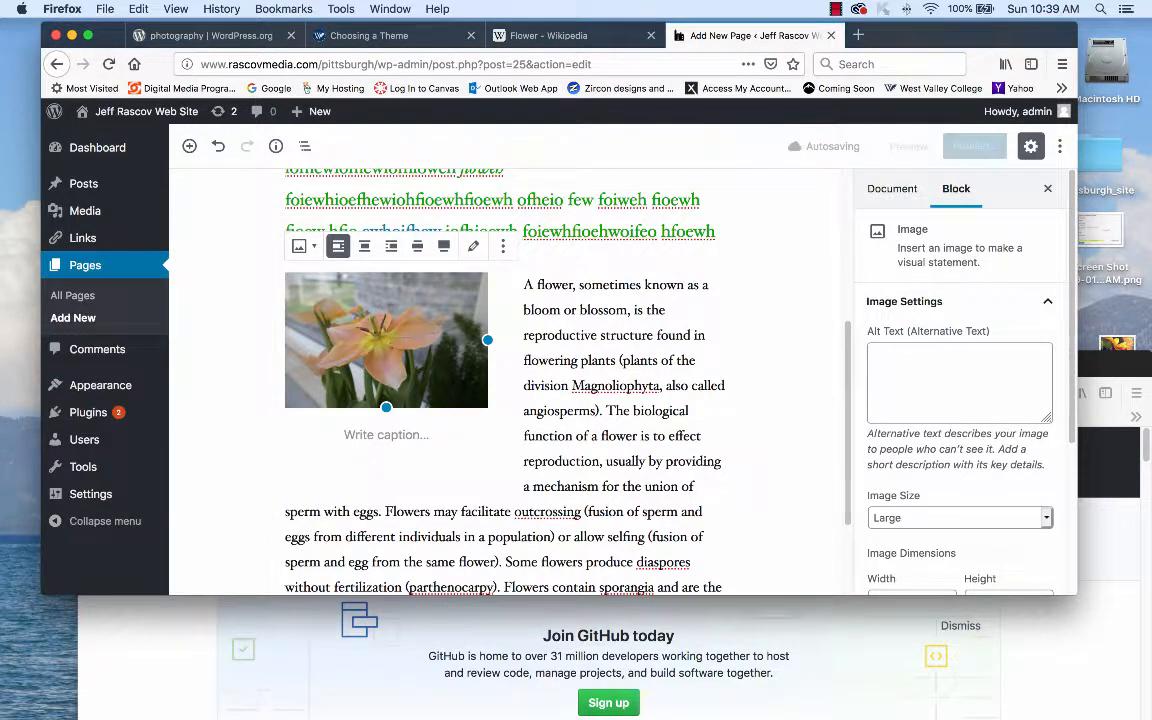
- Review the finished Practice Text page and publish it immediately with public visibility
scroll(500, 380, down, 3)
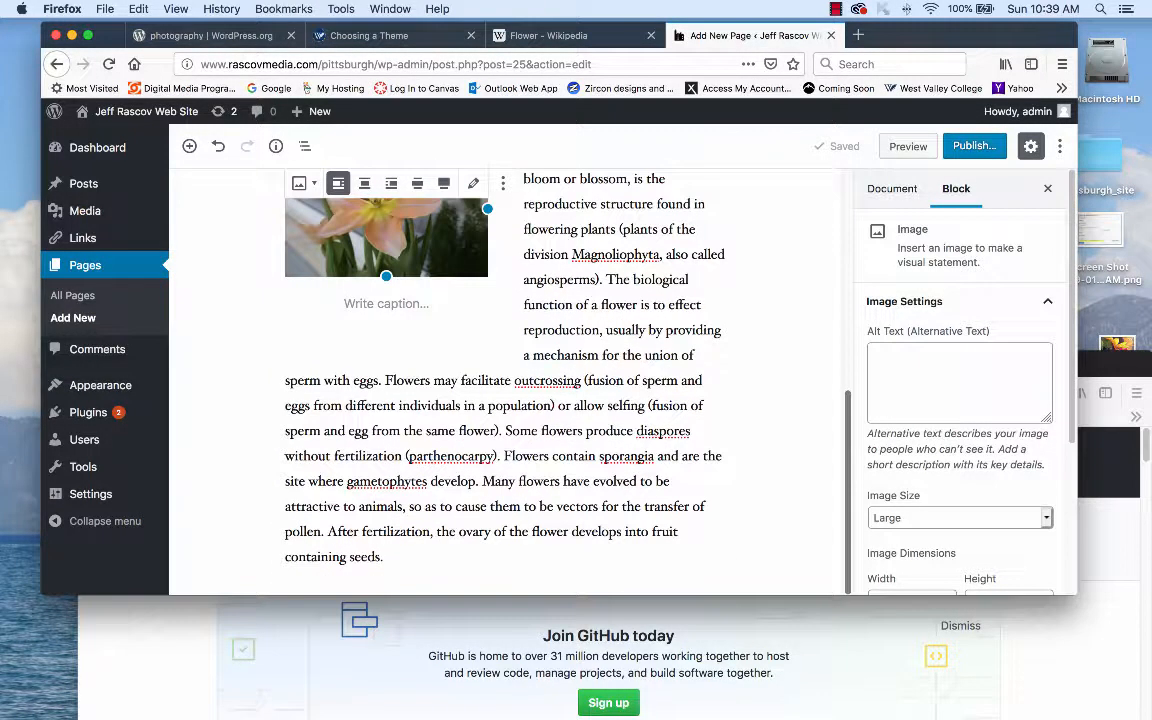
scroll(500, 380, up, 5)
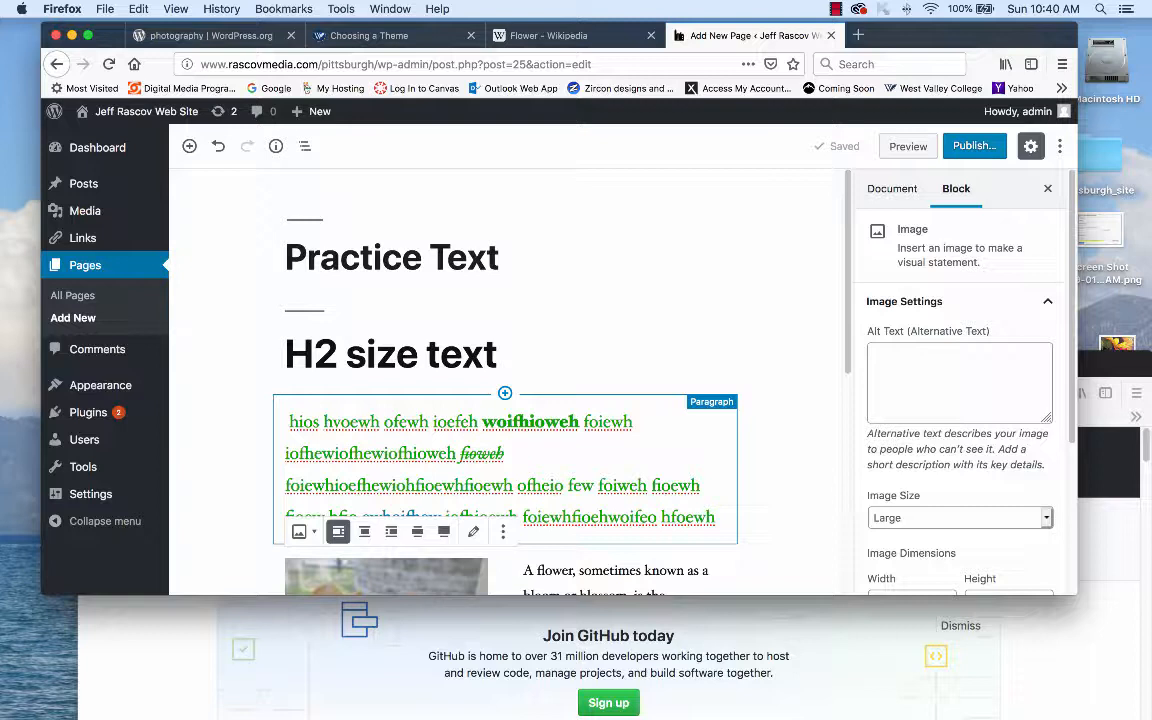
mouse_move(95, 494)
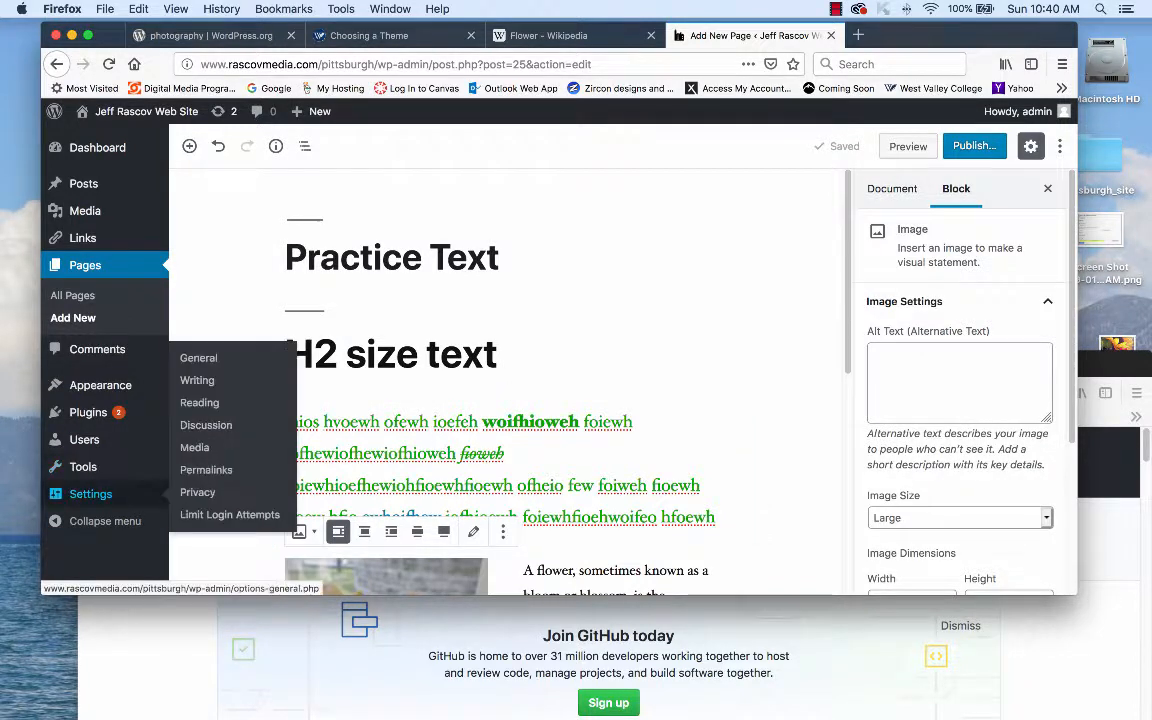
mouse_move(100, 385)
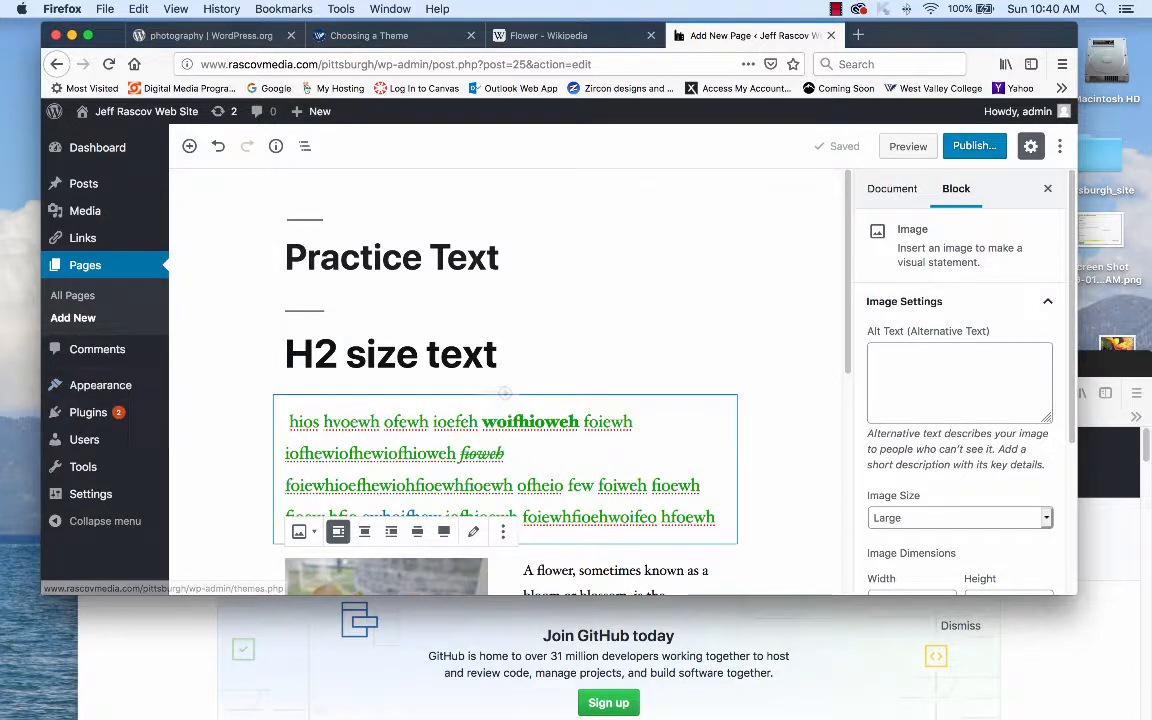
click(975, 146)
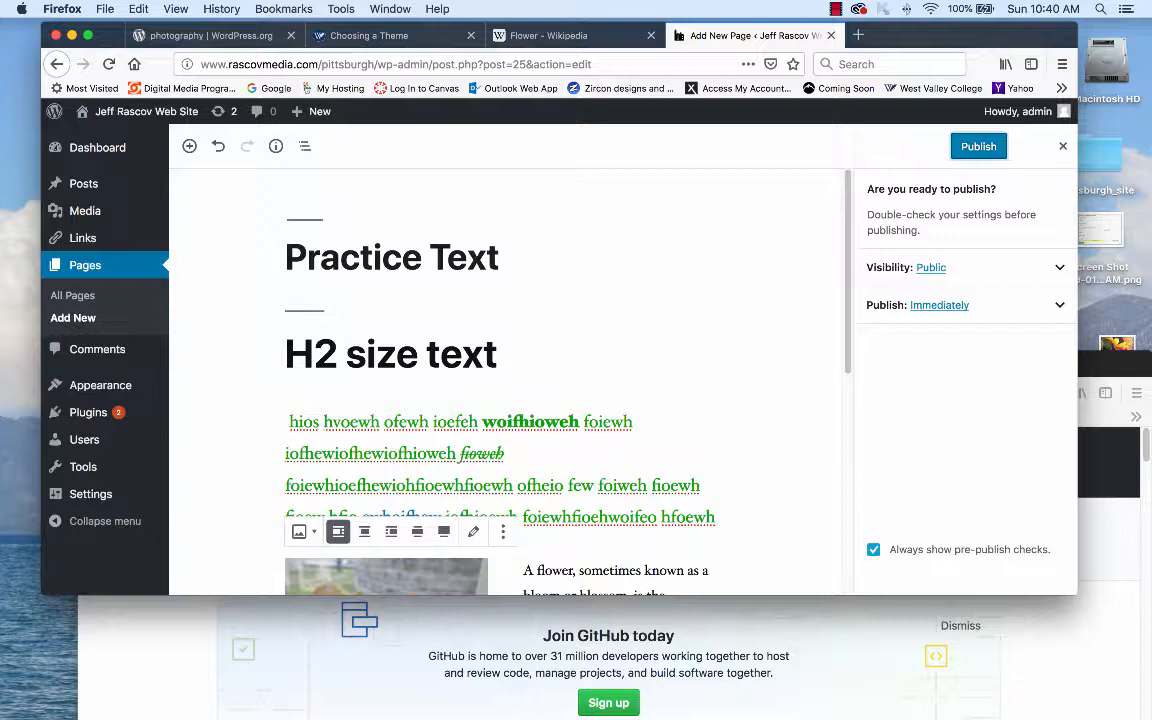
click(978, 146)
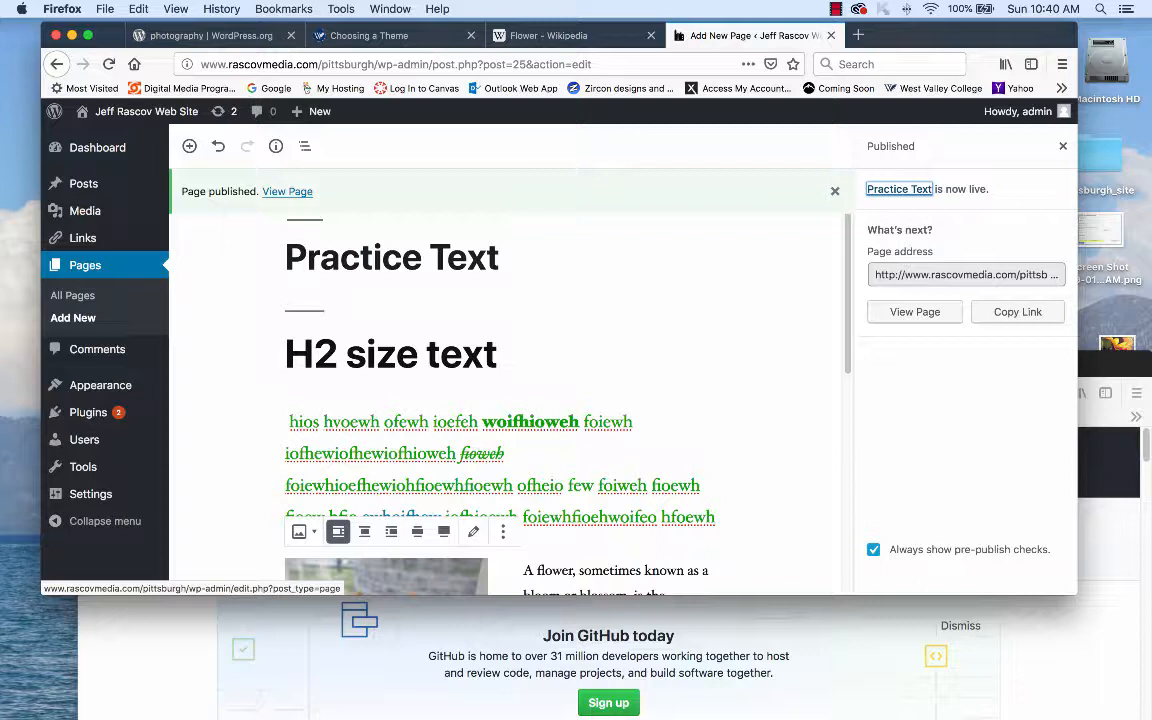
- Go to adding a new theme for the site and search the theme directory for "photography"
mouse_move(88, 412)
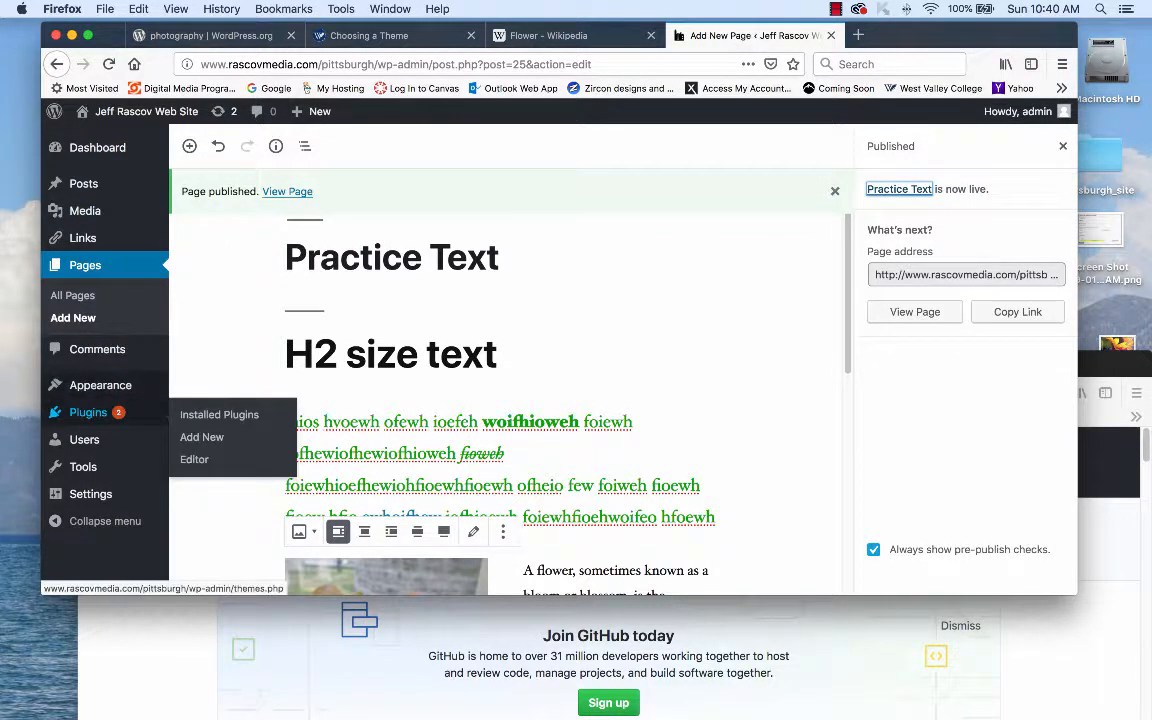
mouse_move(100, 385)
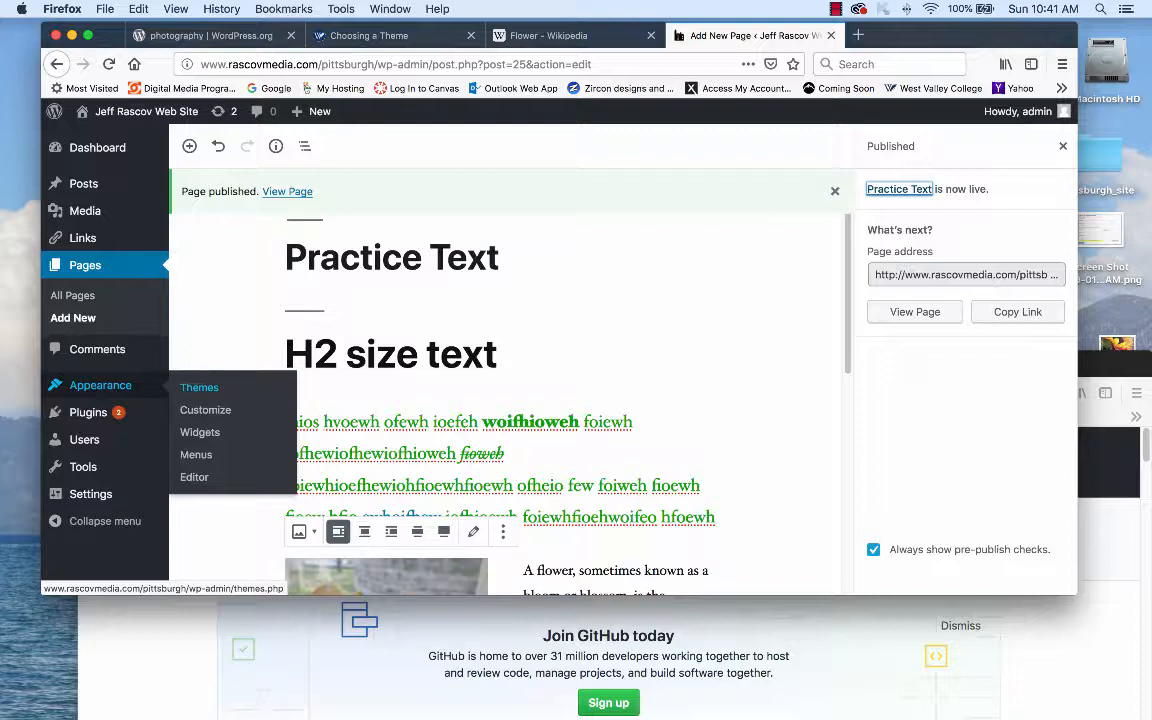
click(199, 387)
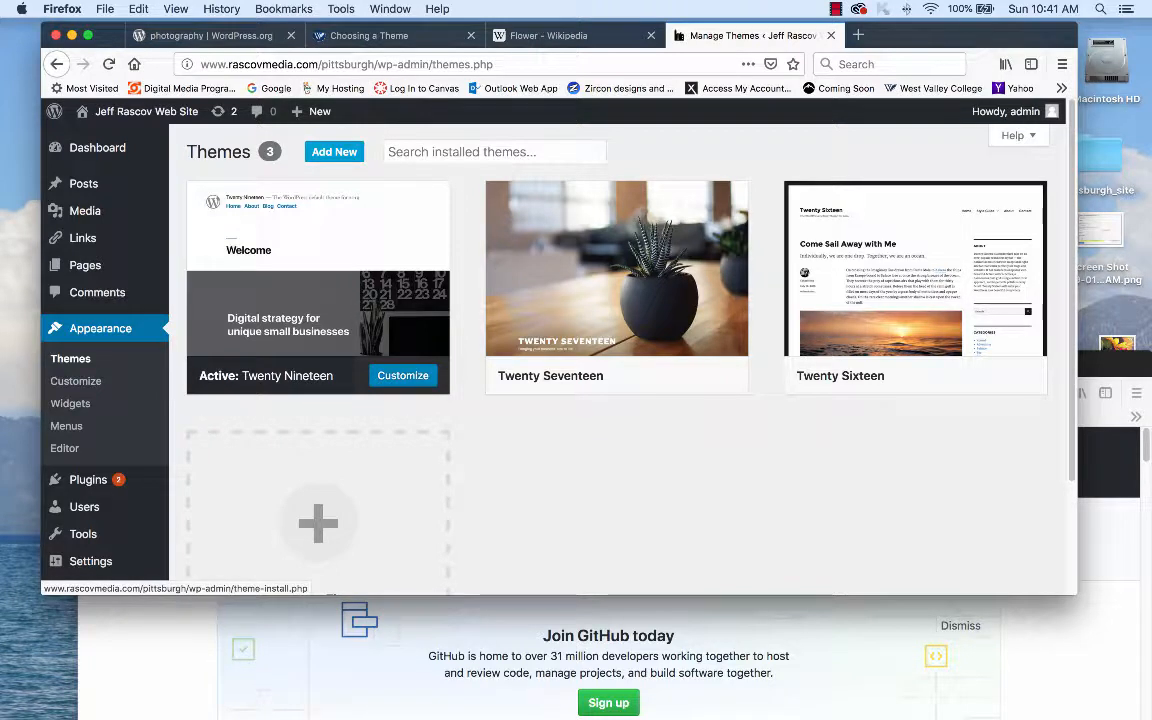
click(334, 151)
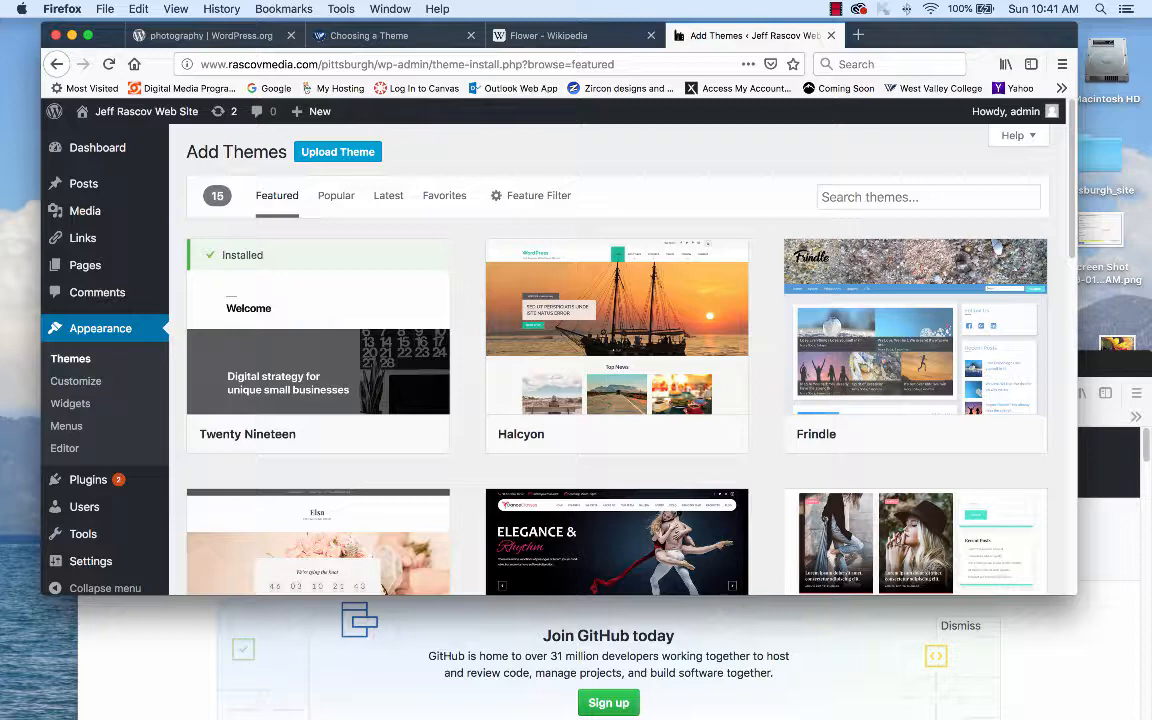
click(902, 197)
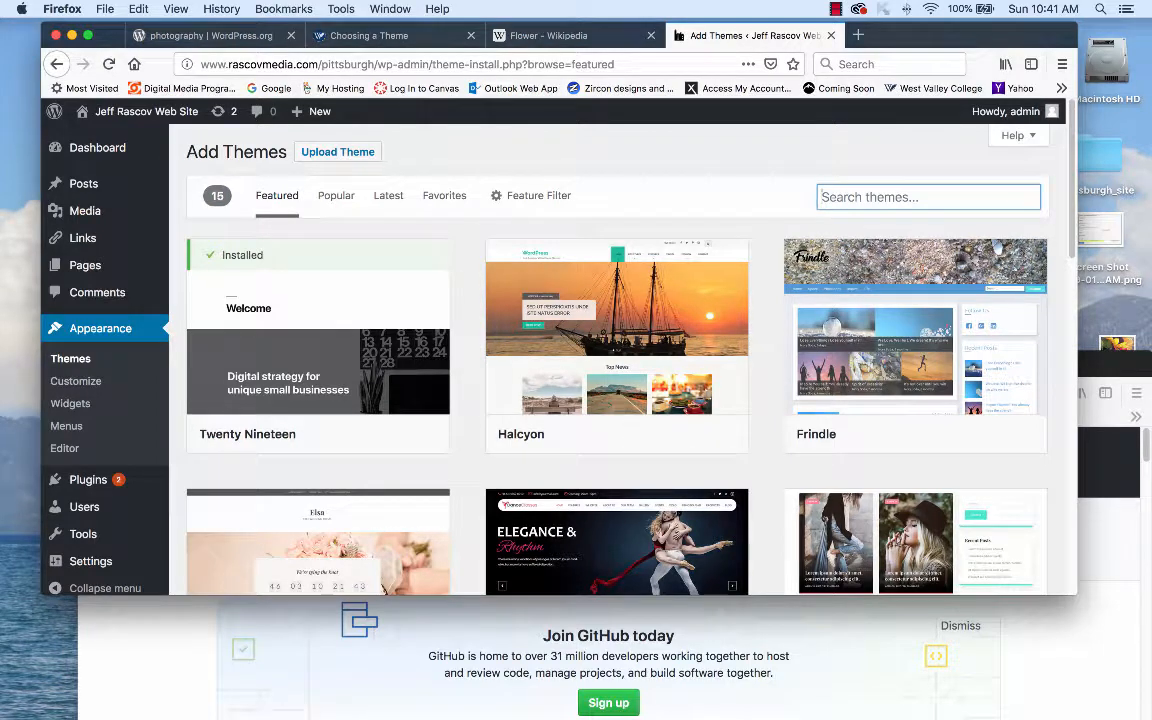
text(pho)
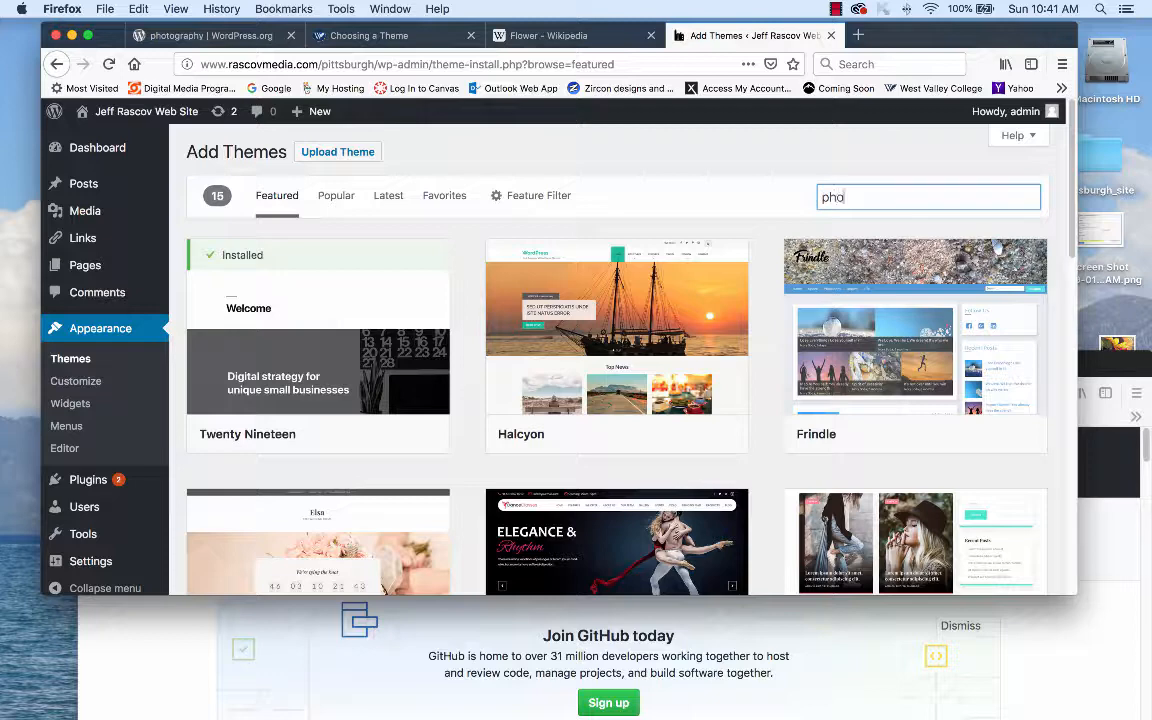
text(tography)
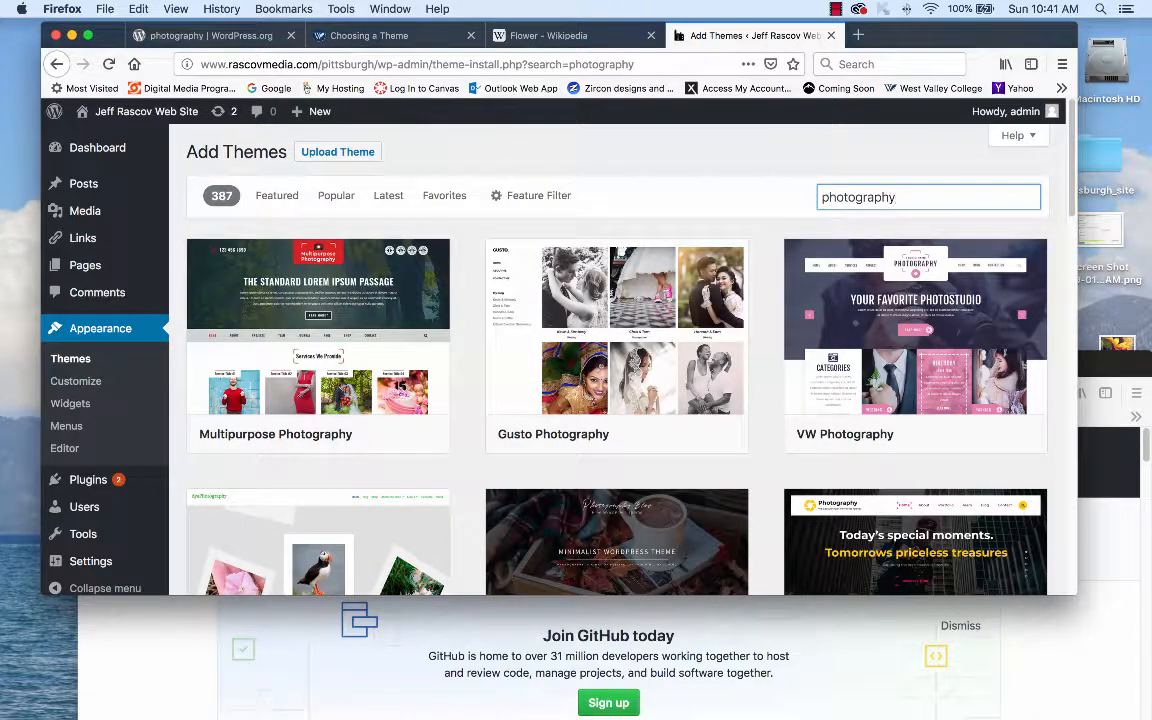
- Browse the photography theme results and compare the designs by their thumbnails
mouse_move(674, 334)
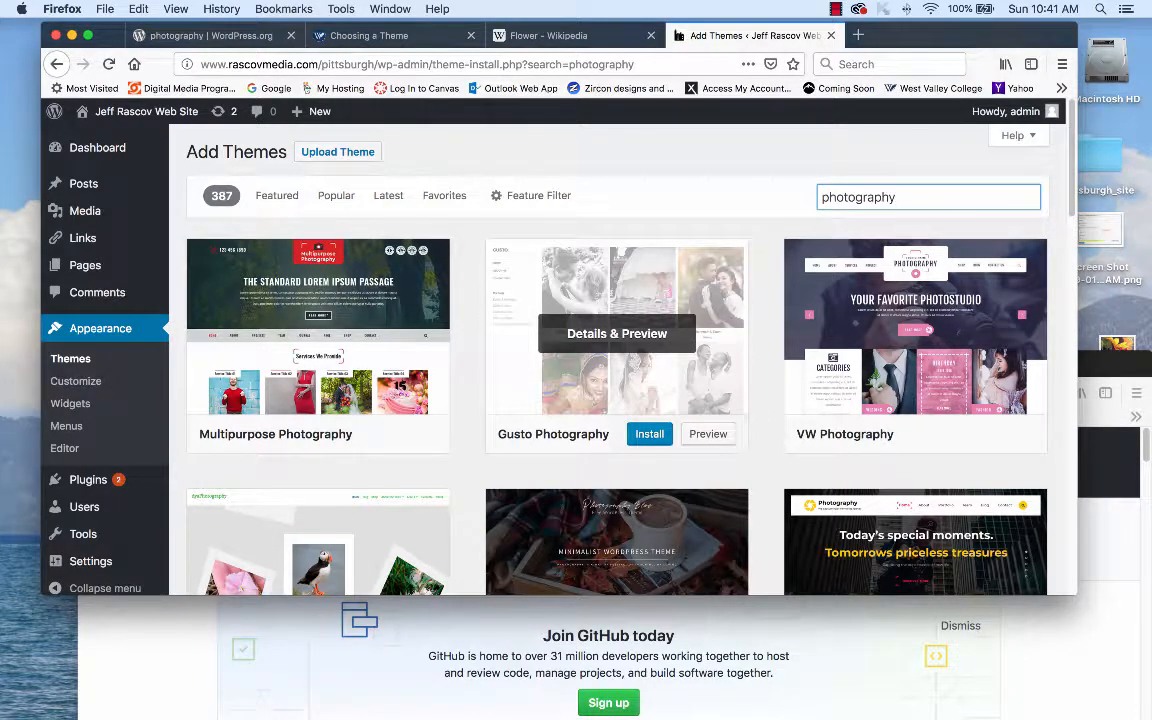
scroll(617, 350, down, 5)
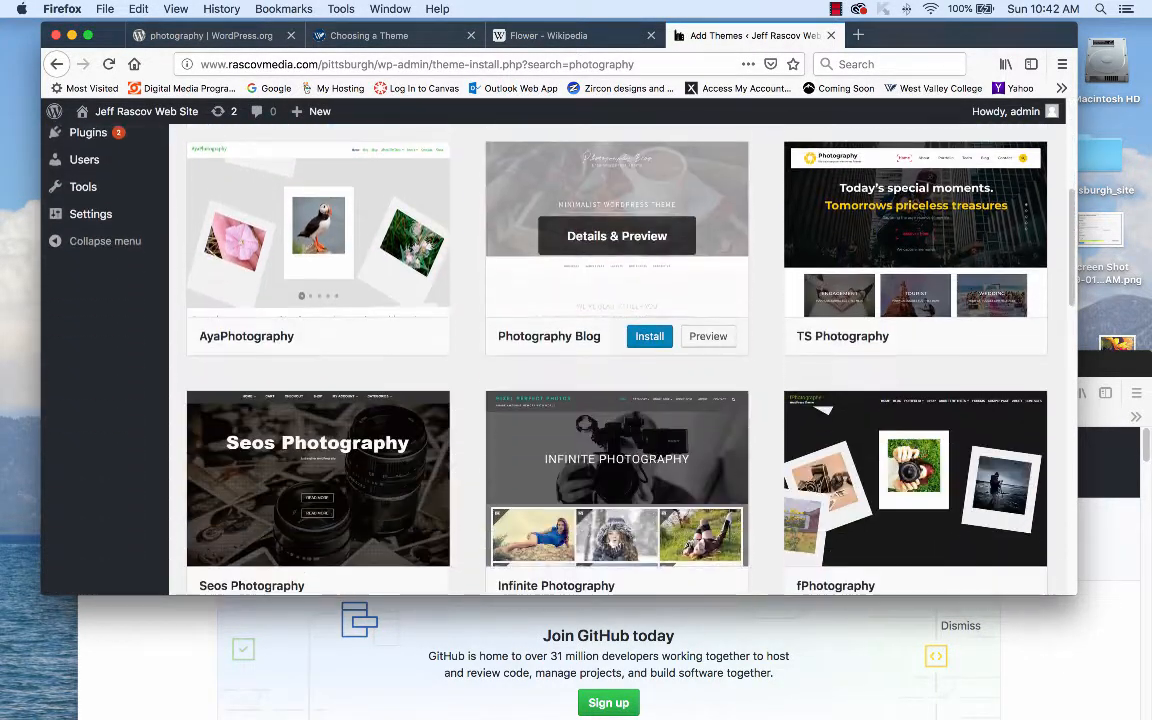
scroll(617, 335, down, 1)
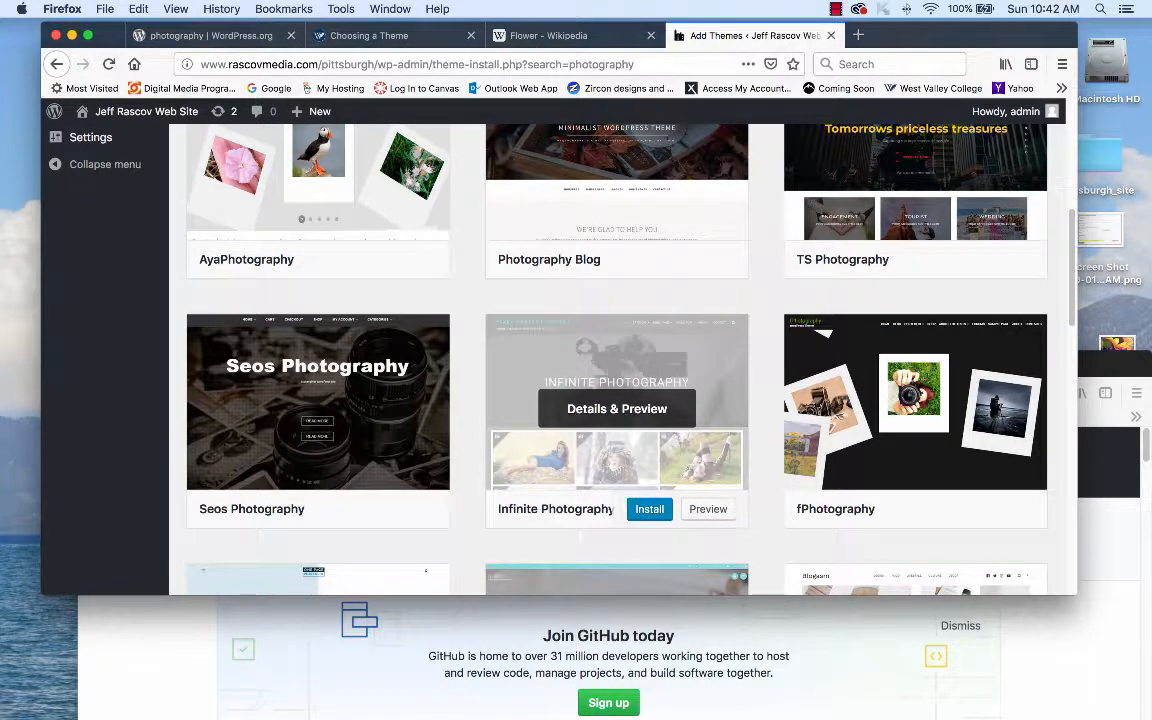
scroll(617, 408, down, 5)
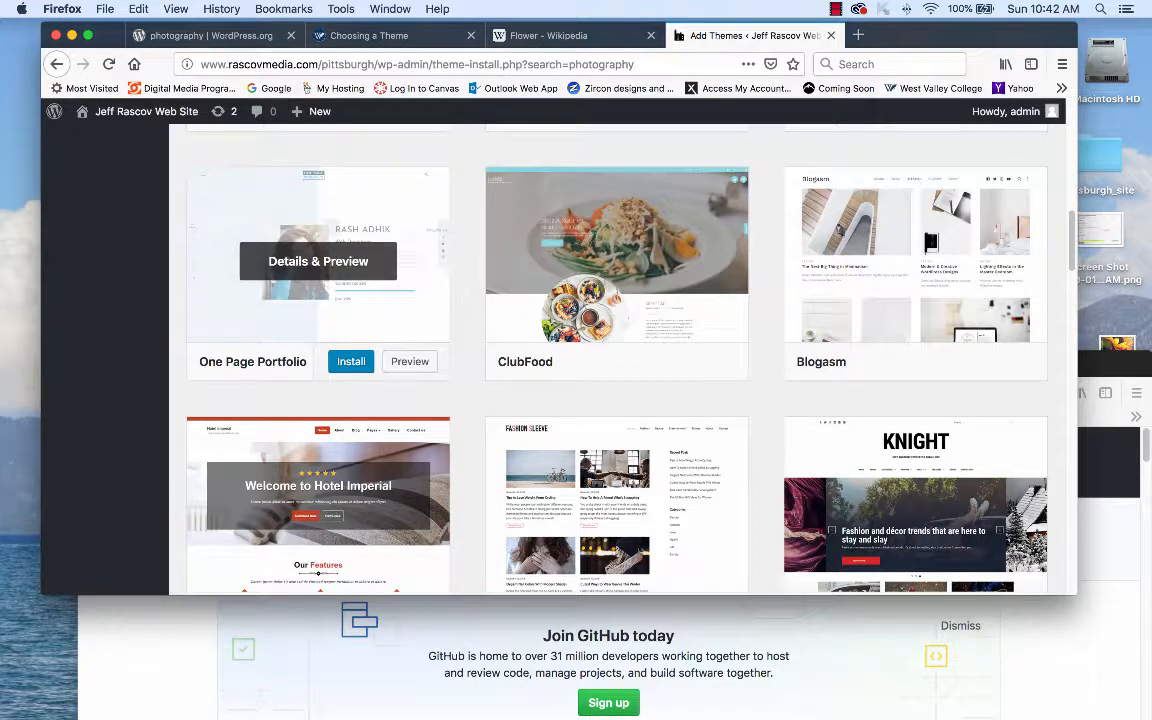
scroll(617, 500, down, 4)
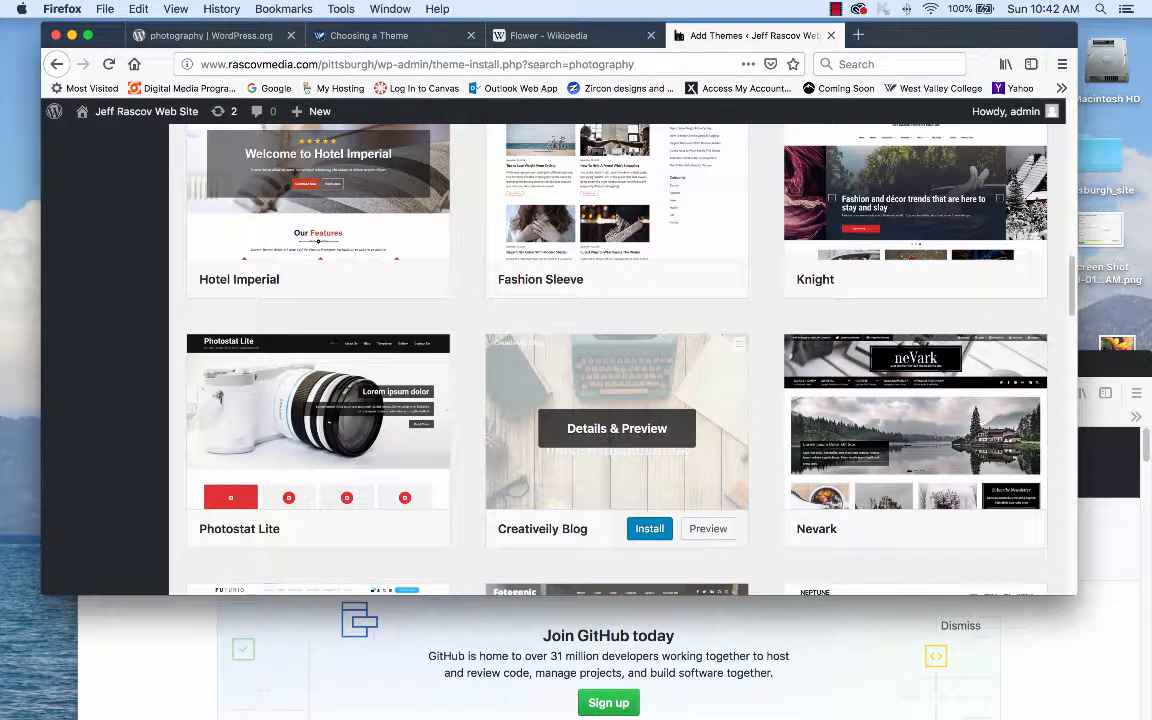
scroll(617, 420, up, 3)
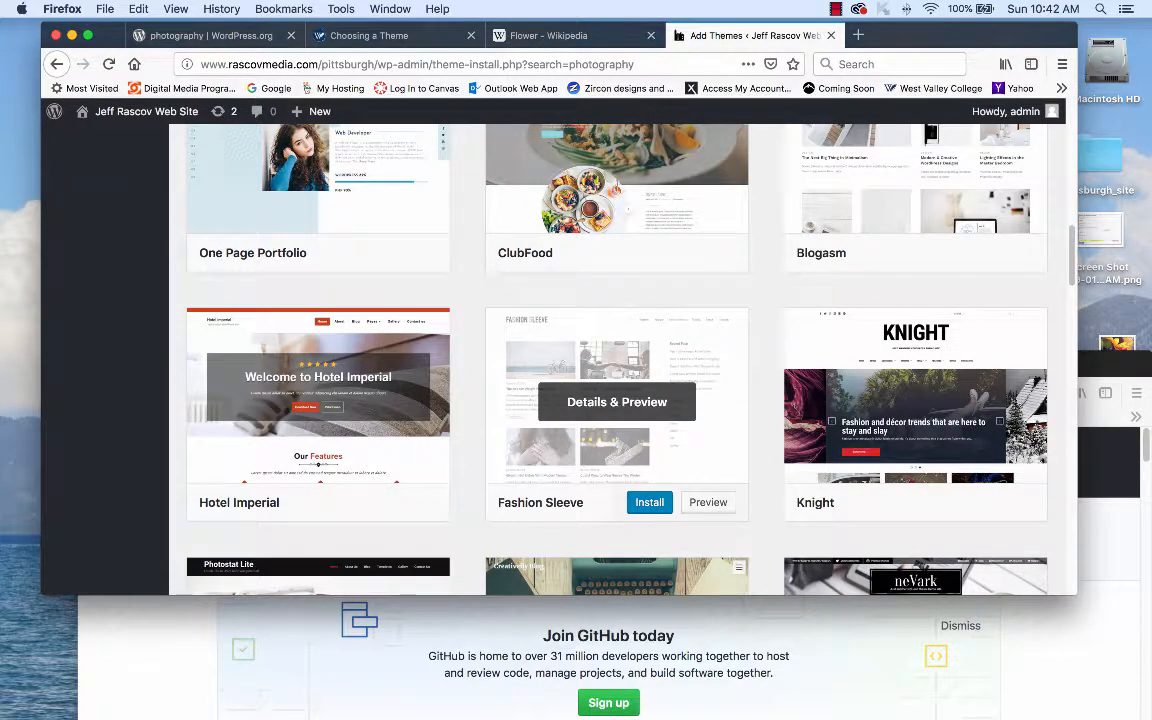
scroll(630, 452, up, 3)
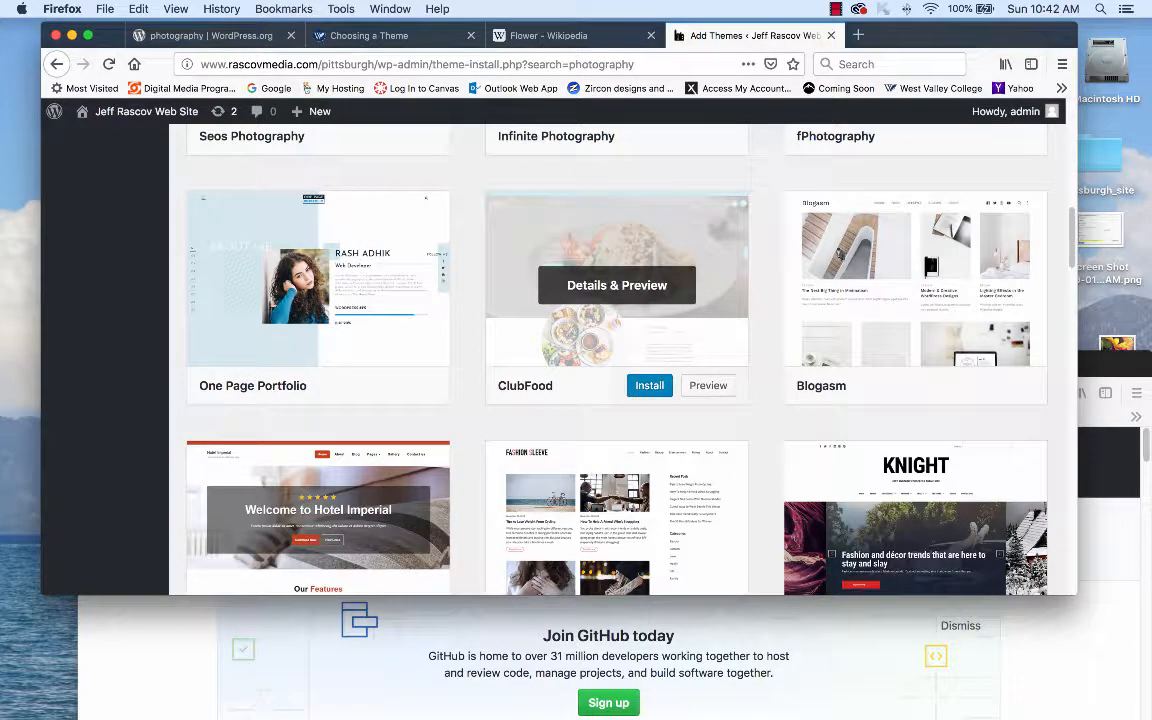
scroll(617, 420, down, 10)
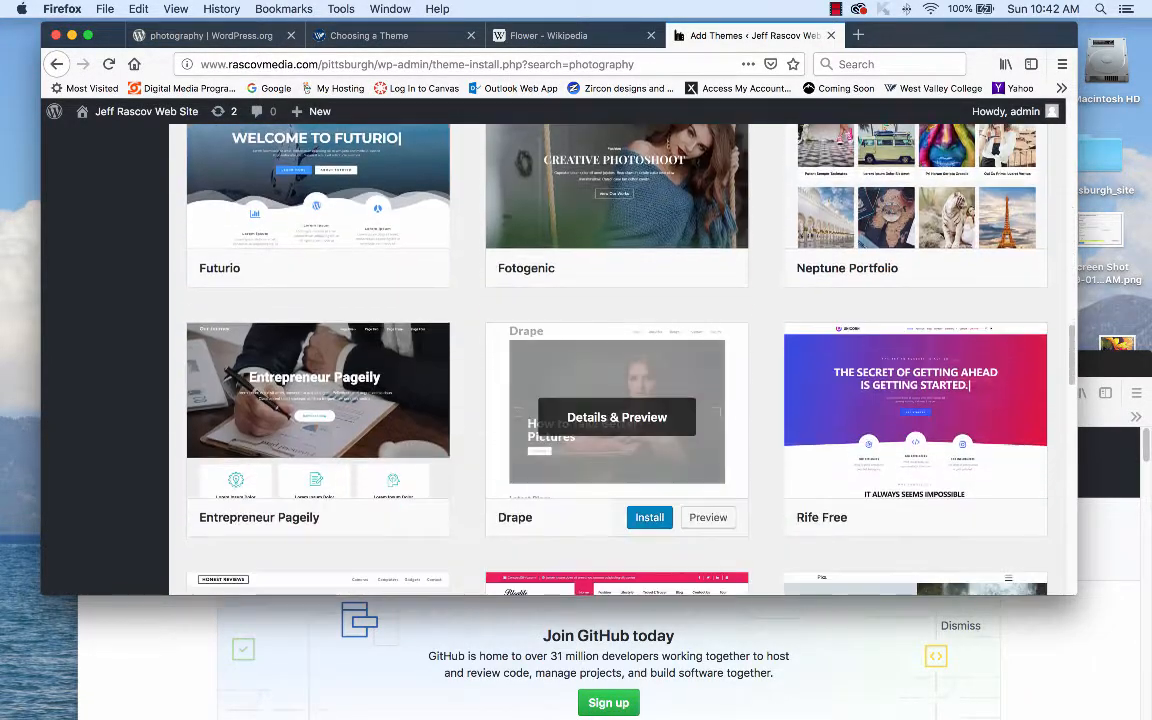
scroll(617, 360, down, 4)
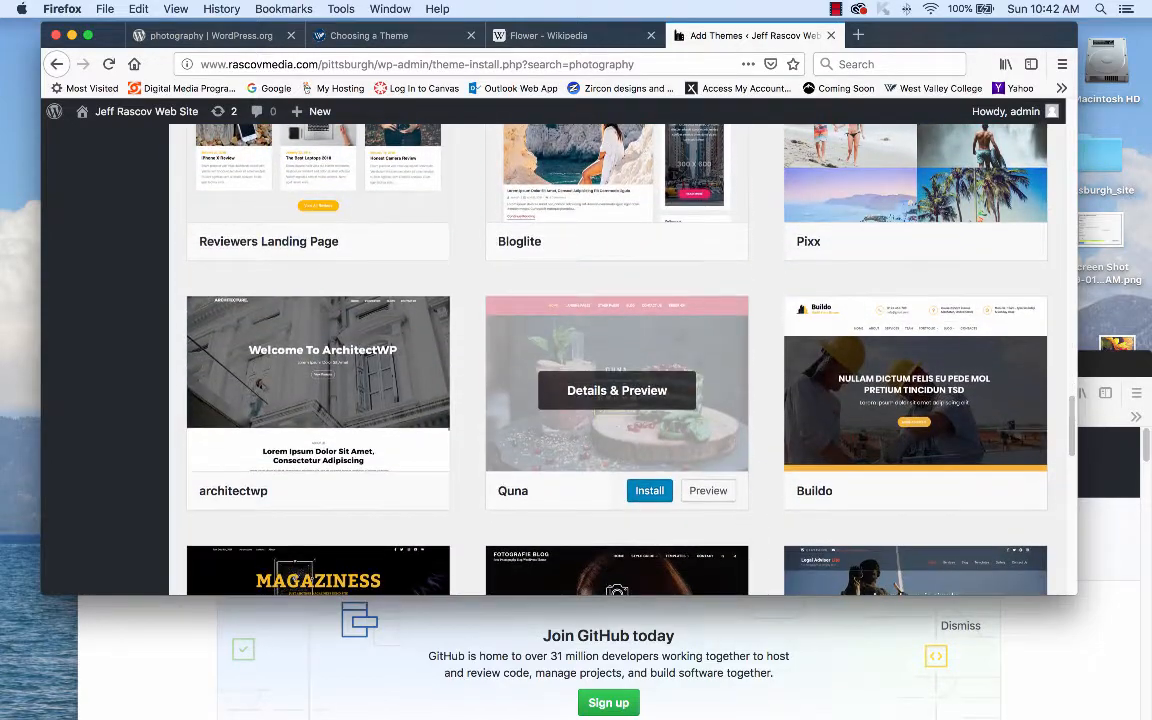
scroll(617, 360, down, 5)
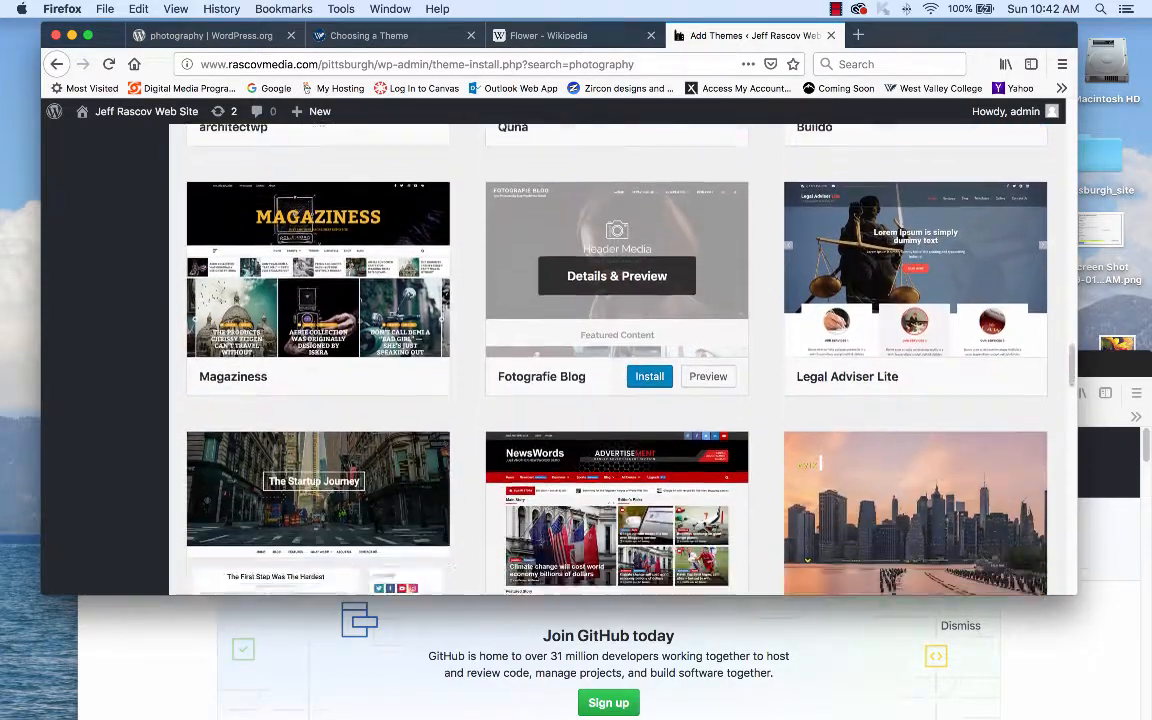
scroll(617, 312, down, 4)
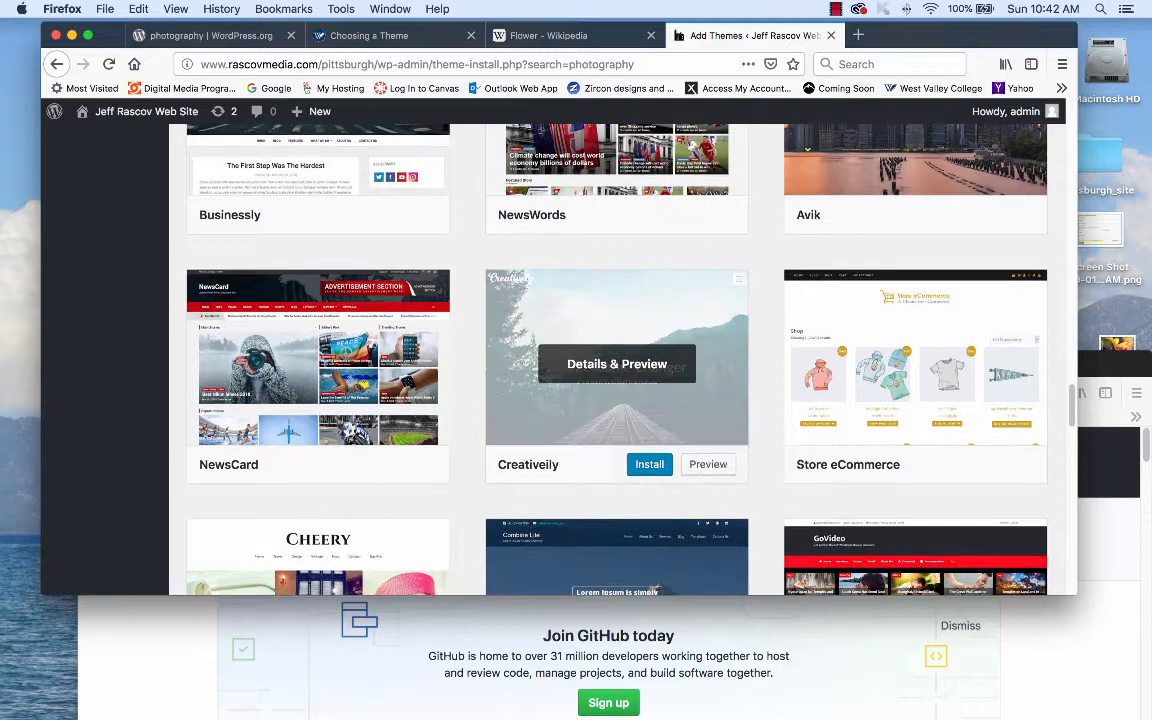
scroll(617, 380, down, 3)
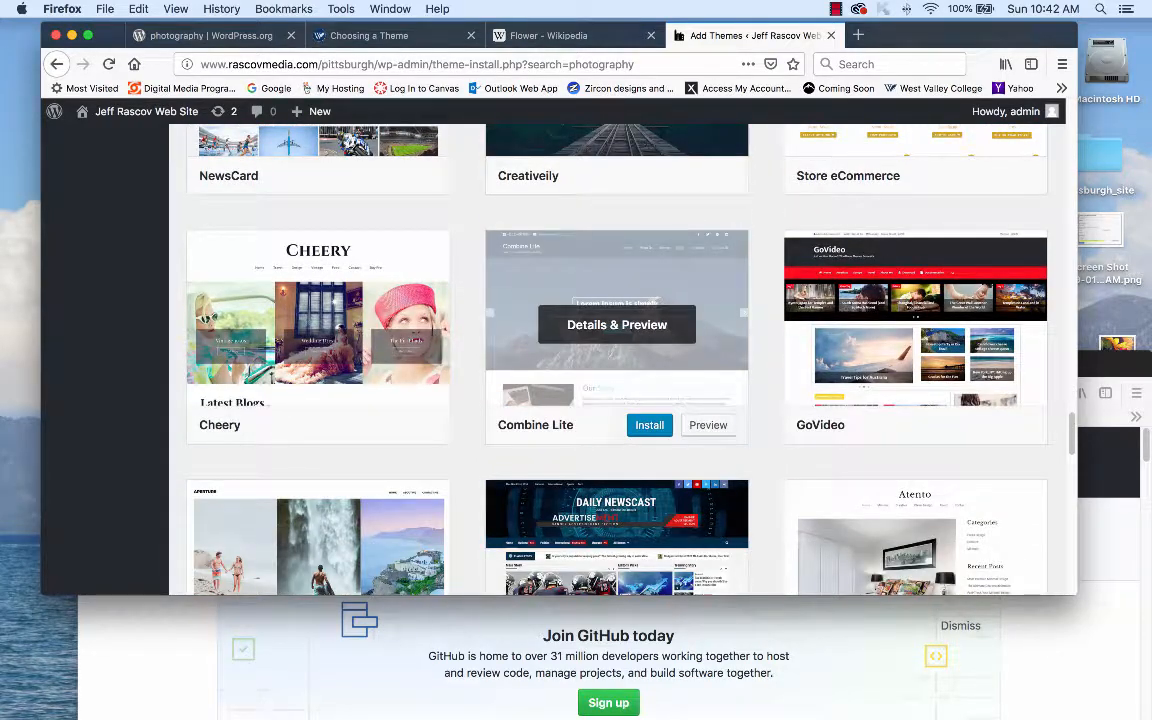
scroll(617, 380, up, 1)
scroll(617, 420, up, 15)
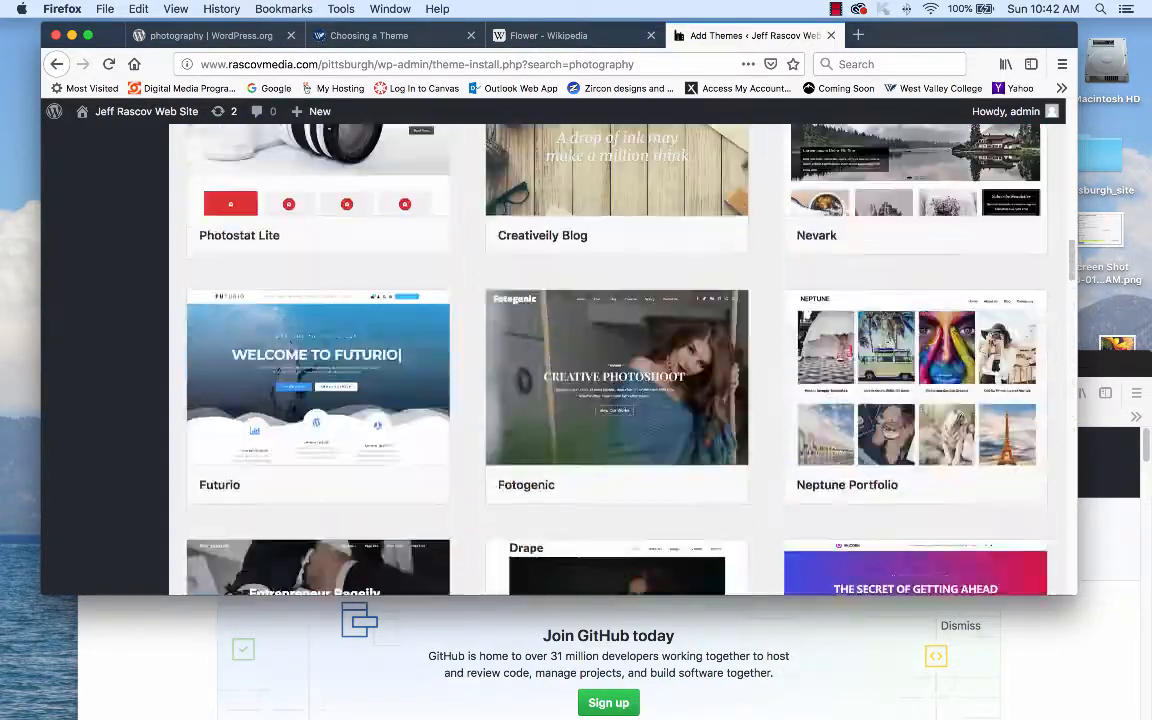
scroll(617, 380, up, 3)
scroll(617, 380, down, 8)
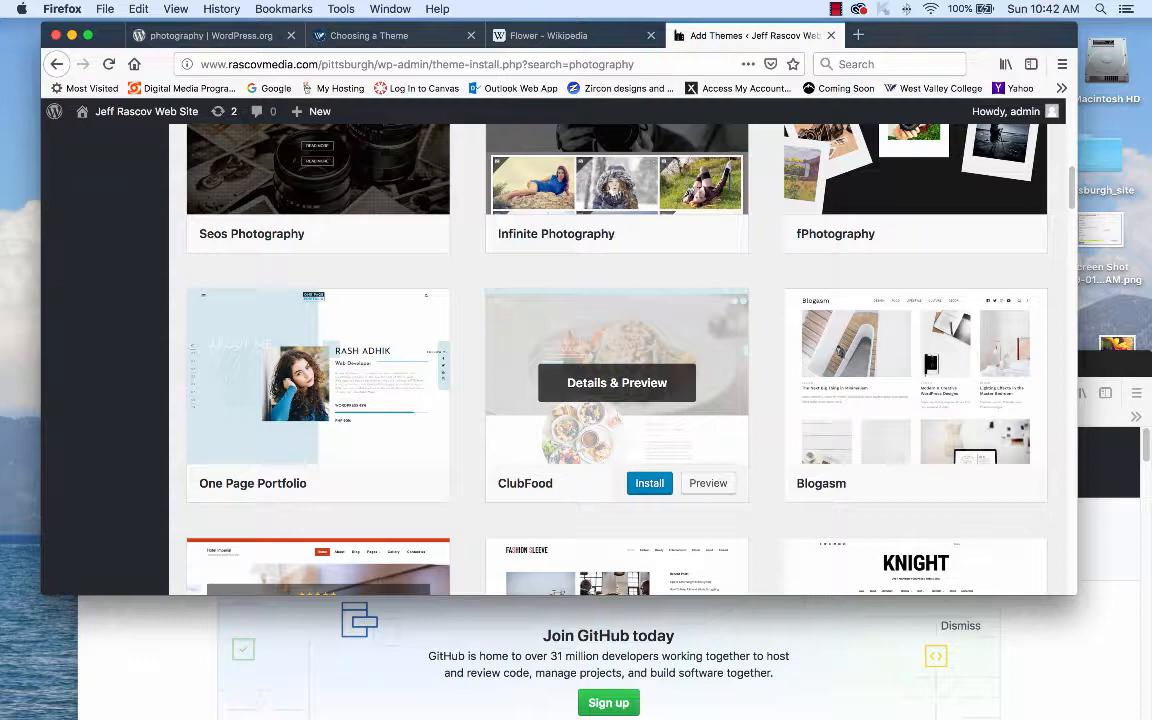
scroll(617, 380, up, 3)
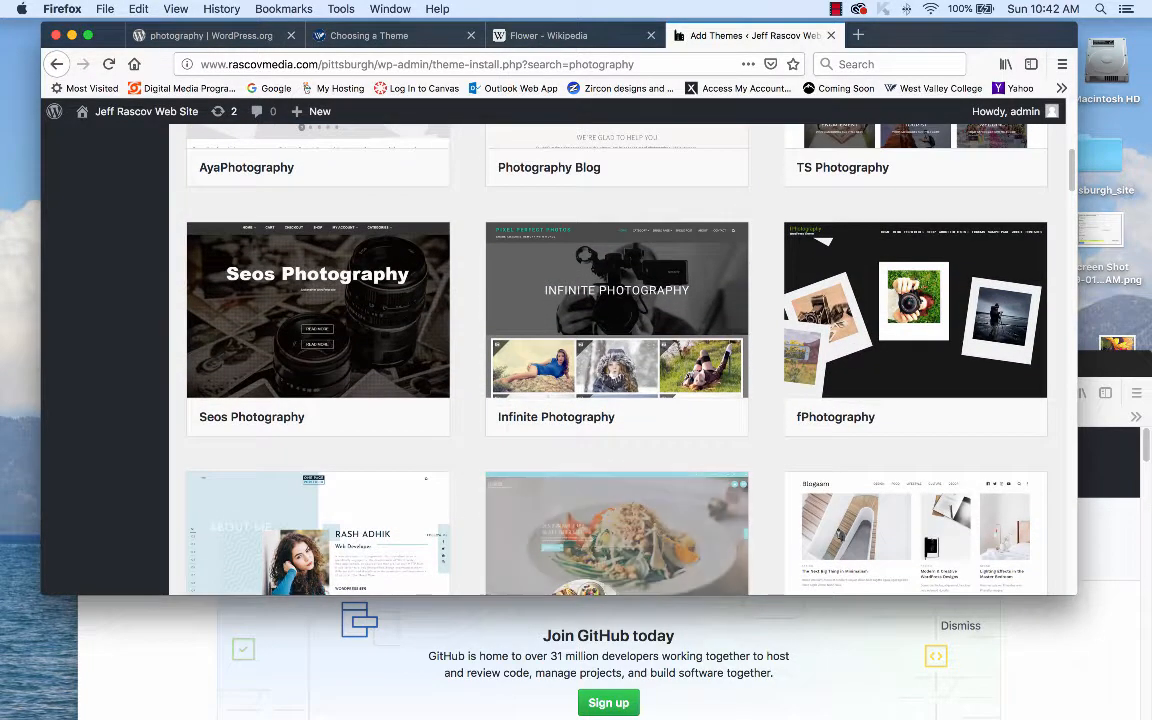
scroll(617, 380, up, 5)
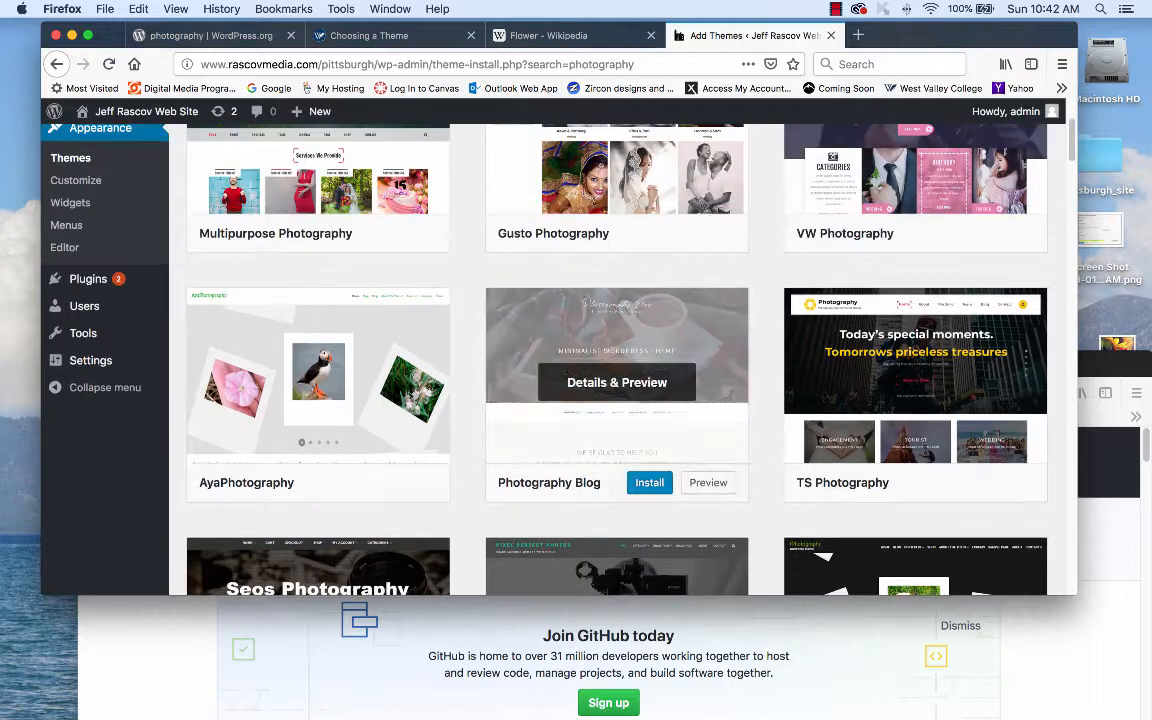
scroll(617, 400, up, 1)
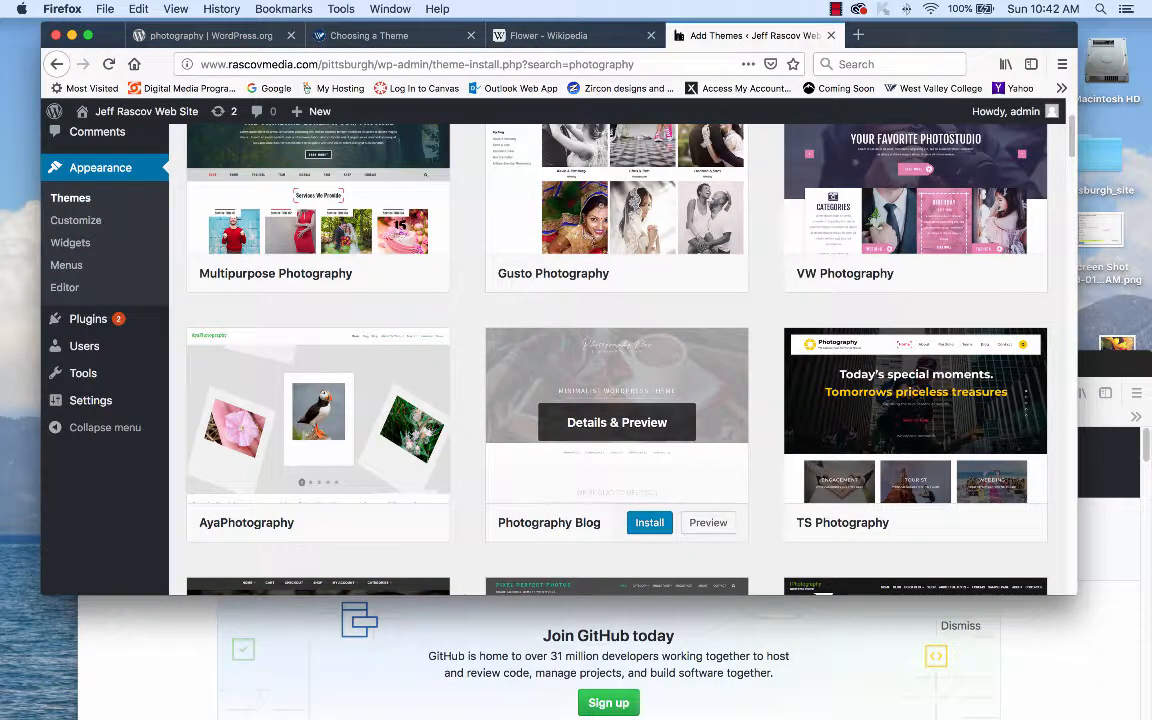
scroll(617, 400, up, 3)
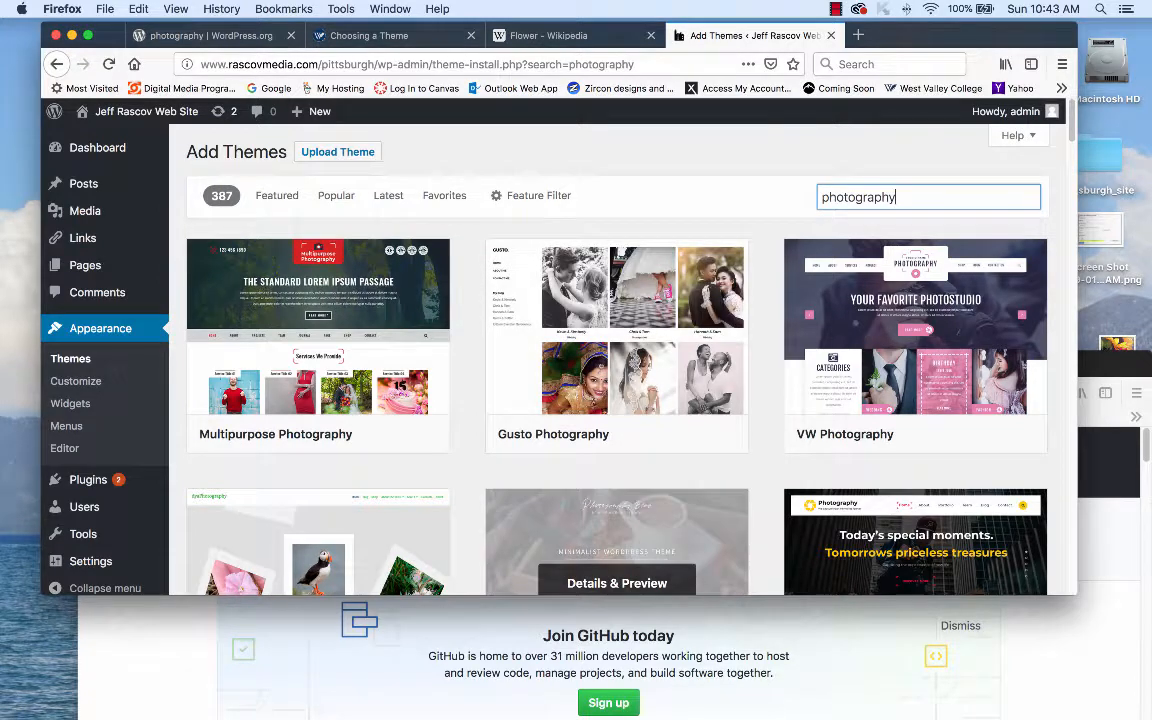
- Find the Fashion Sleeve theme among the photography results, open its details and preview, and look through the sample layout
scroll(617, 400, down, 5)
scroll(617, 440, down, 10)
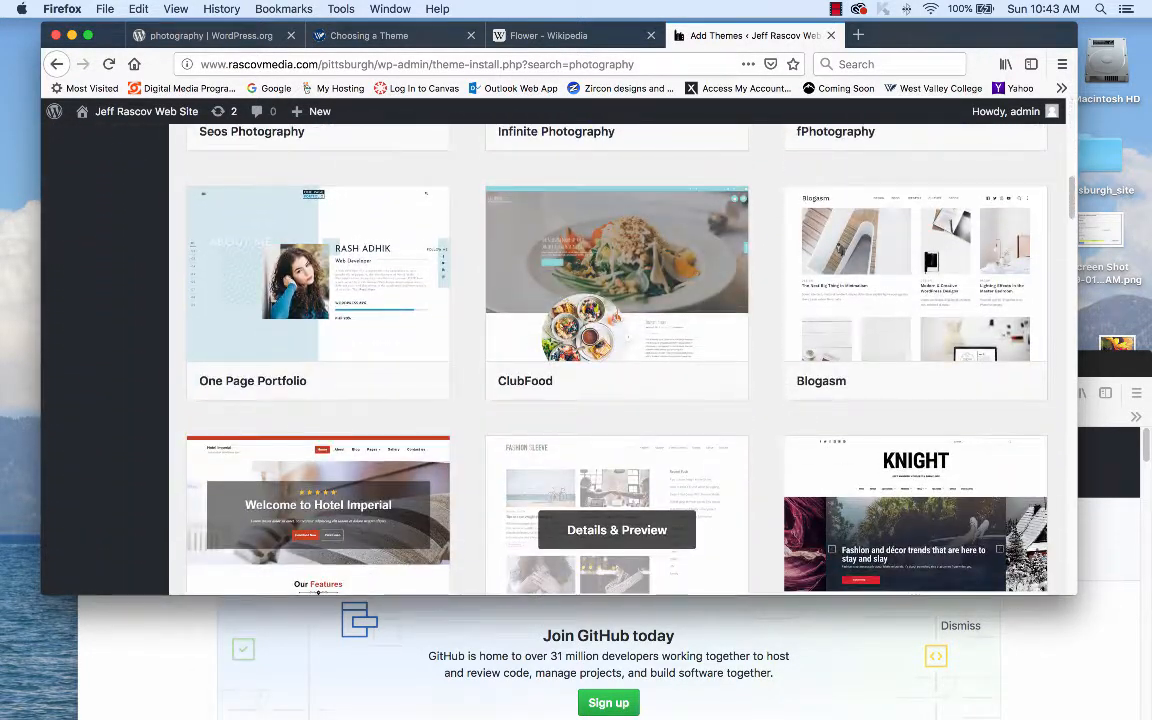
scroll(617, 480, down, 2)
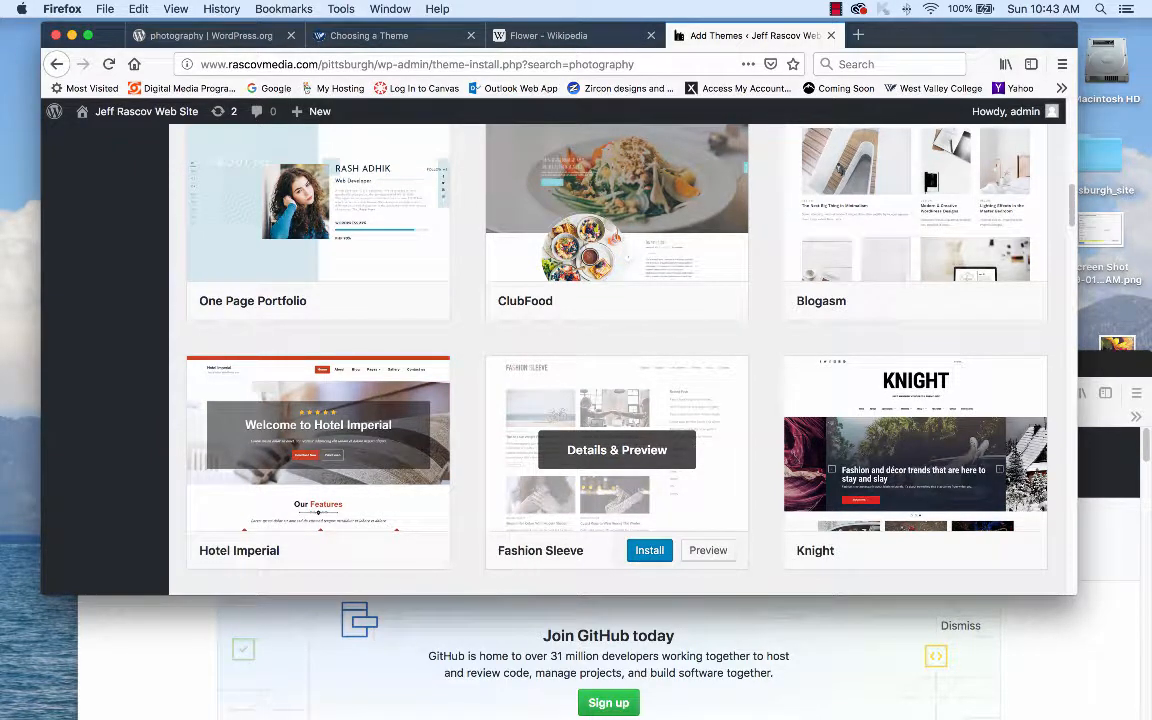
click(617, 450)
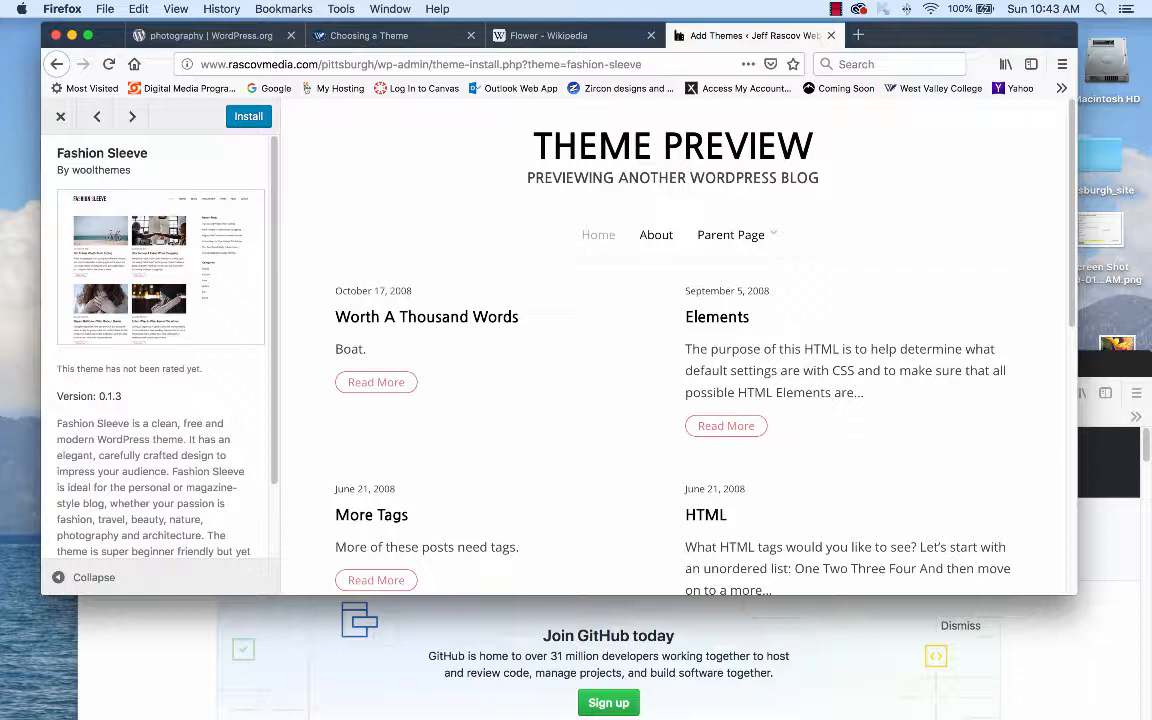
scroll(678, 350, down, 5)
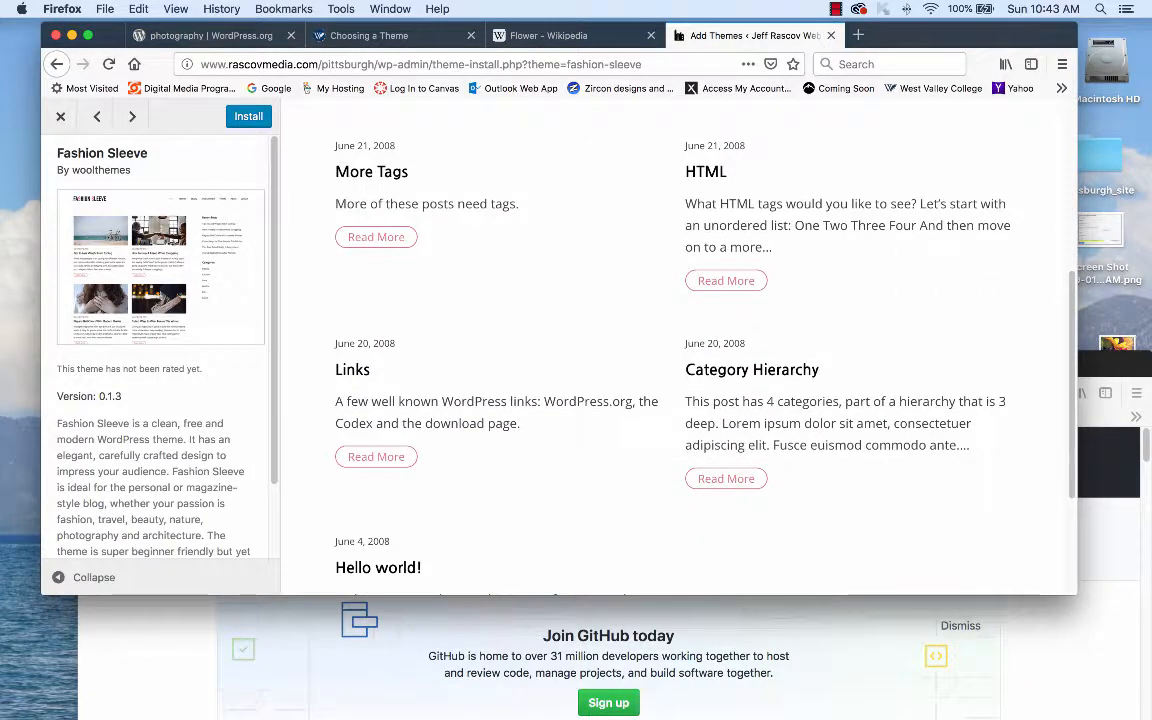
- Read the Fashion Sleeve description and look through the full sample home page in its theme preview
scroll(678, 350, down, 3)
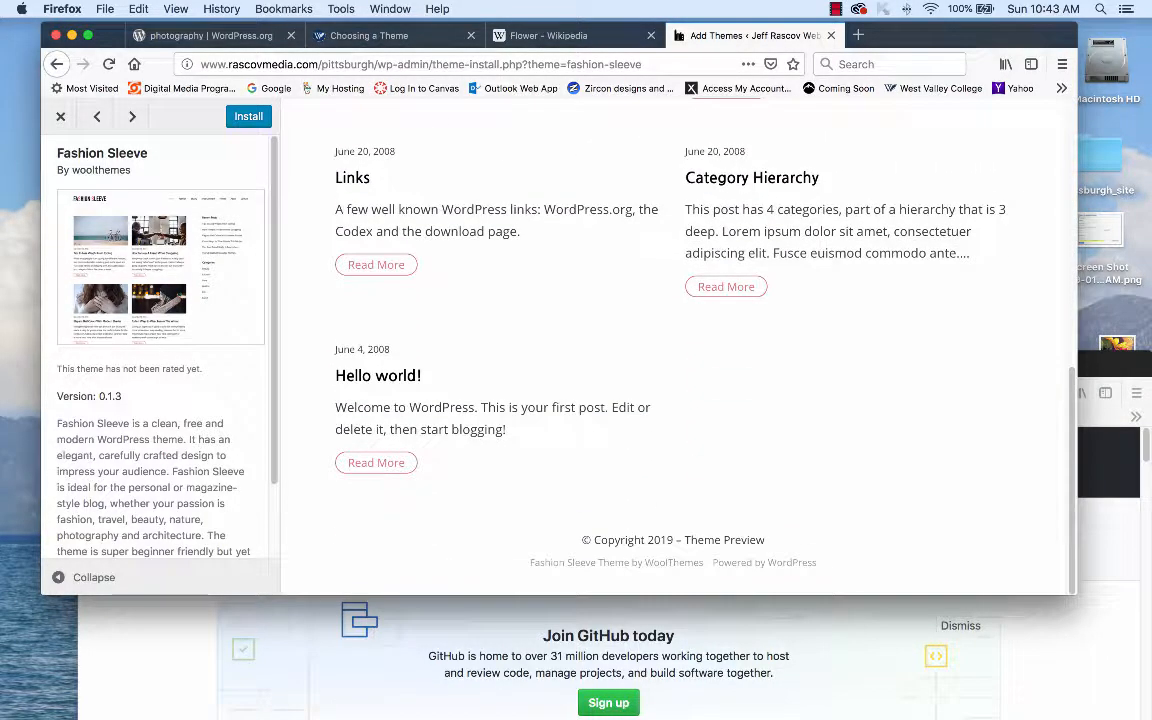
scroll(111, 468, down, 3)
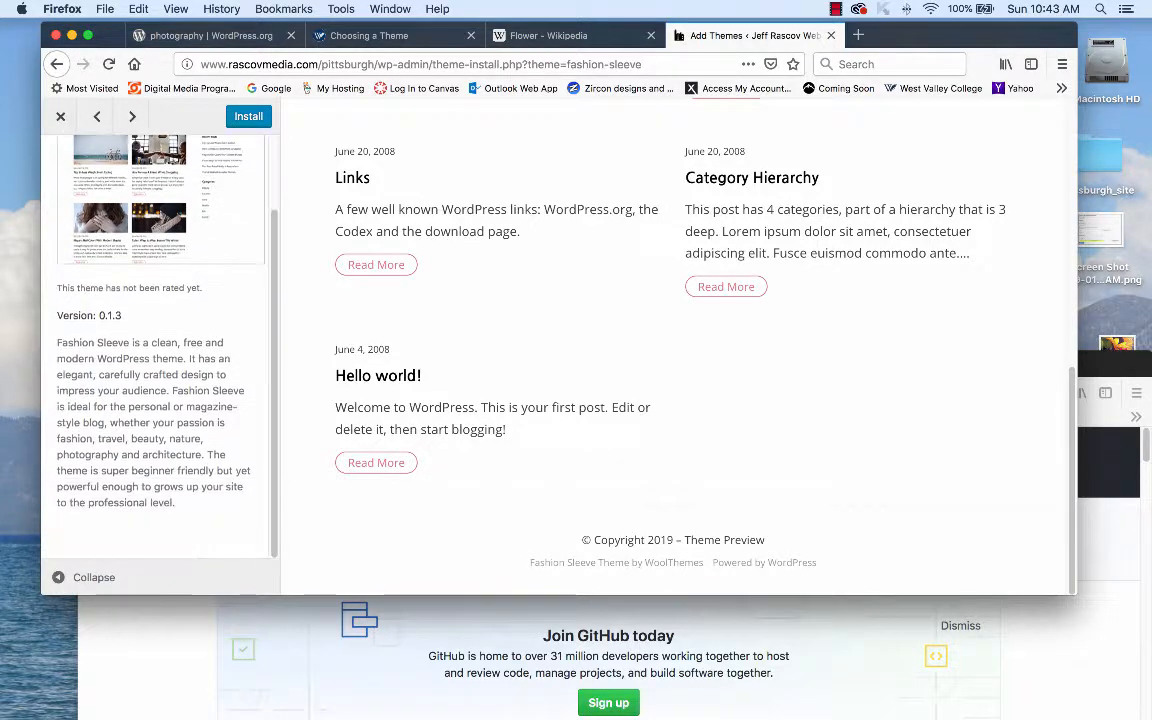
scroll(111, 468, up, 3)
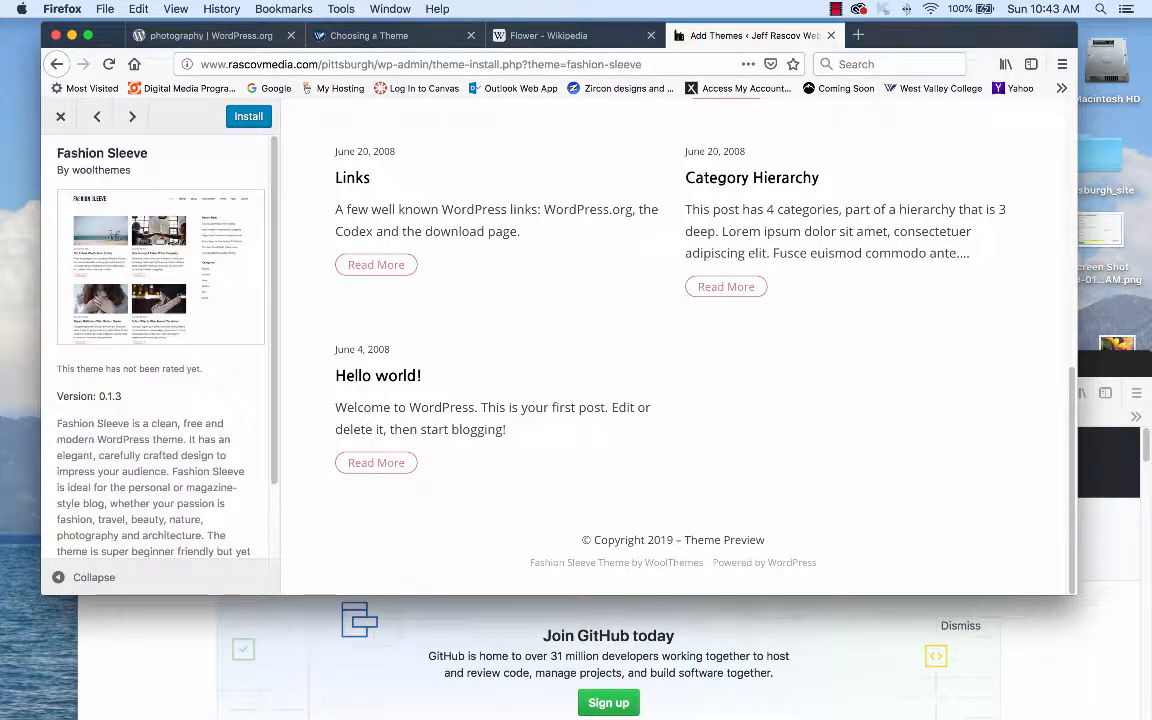
scroll(673, 350, up, 10)
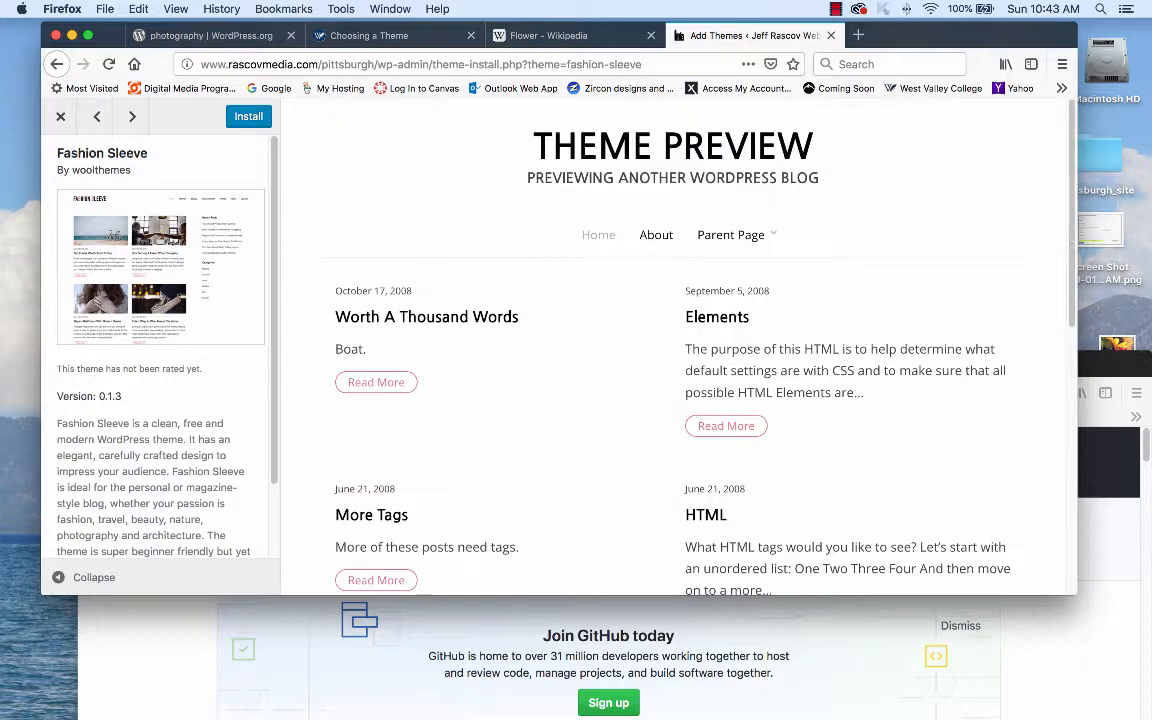
scroll(673, 350, down, 10)
scroll(673, 350, up, 10)
- View the sample About and Parent Page pages in the Fashion Sleeve preview and check the theme description
click(656, 234)
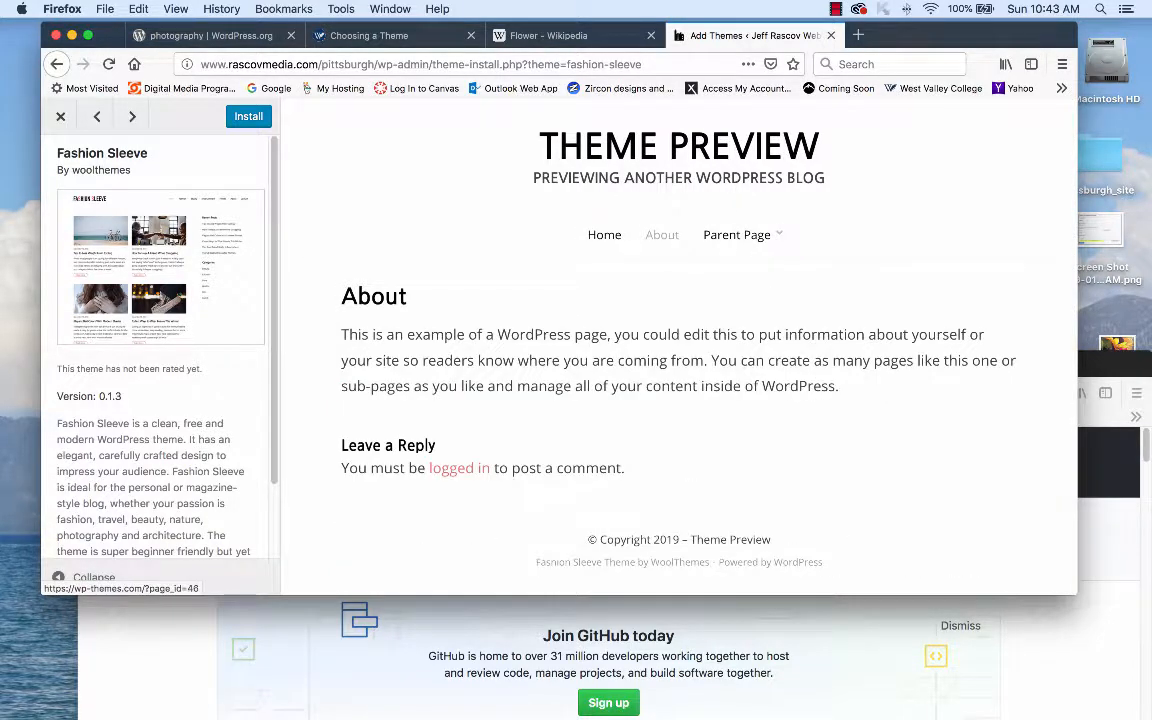
click(773, 233)
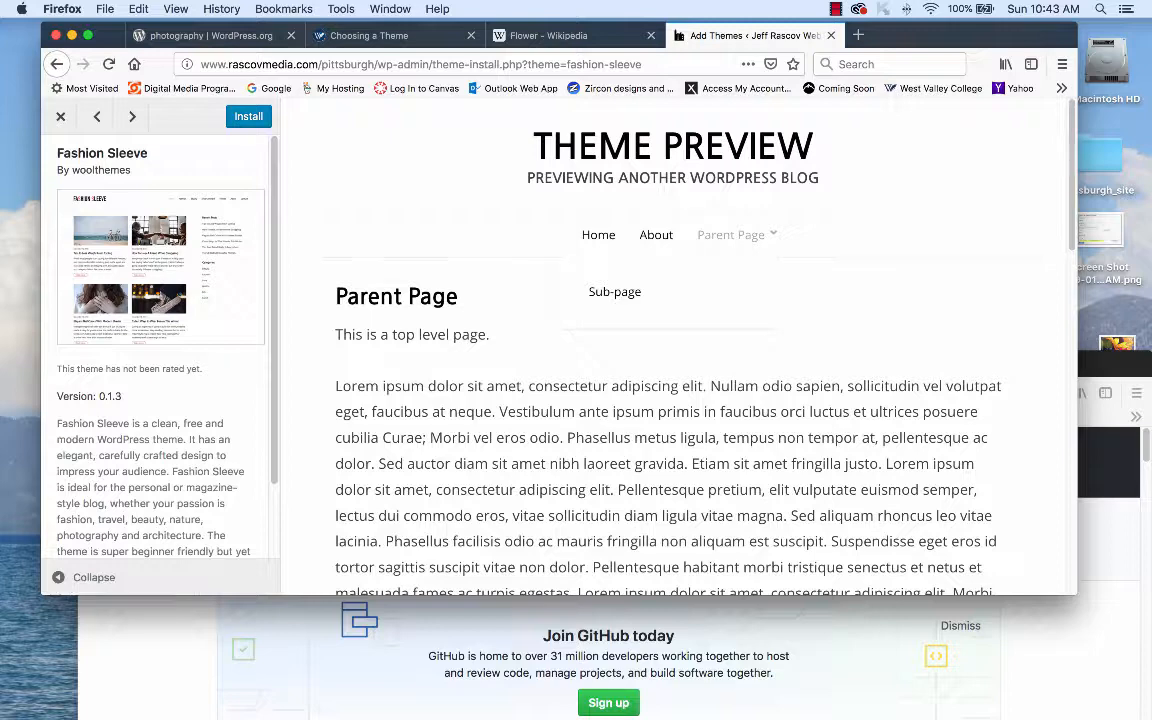
scroll(89, 545, down, 2)
scroll(89, 545, down, 1)
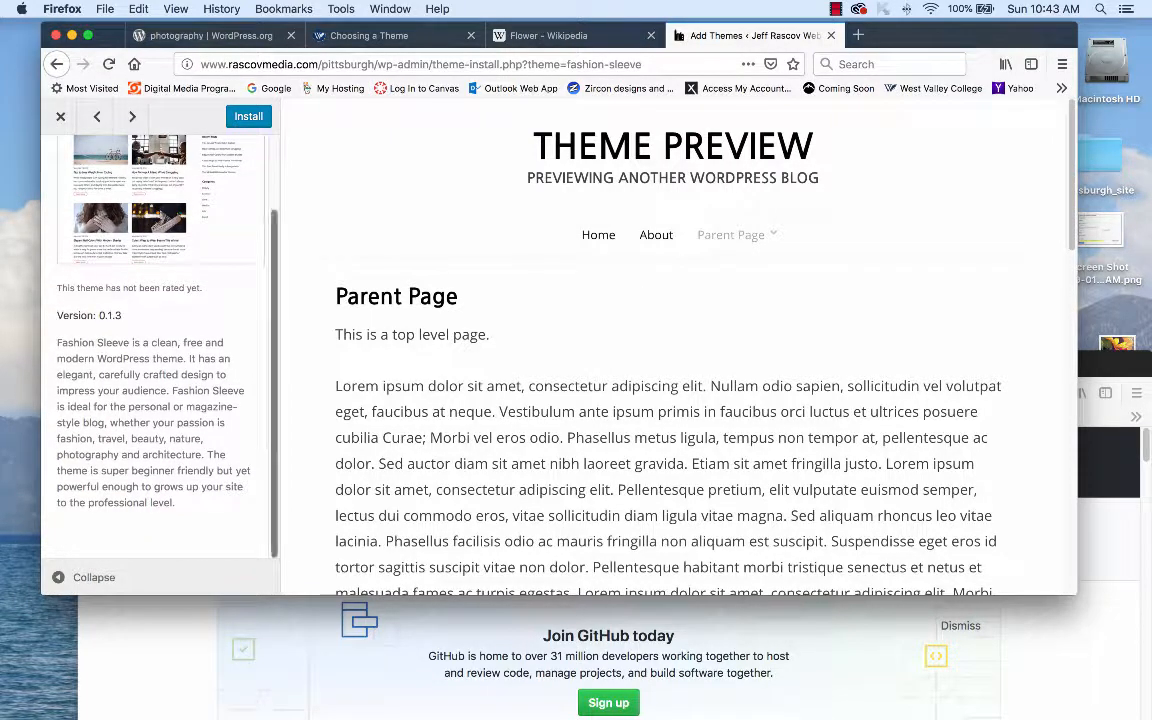
scroll(160, 350, up, 3)
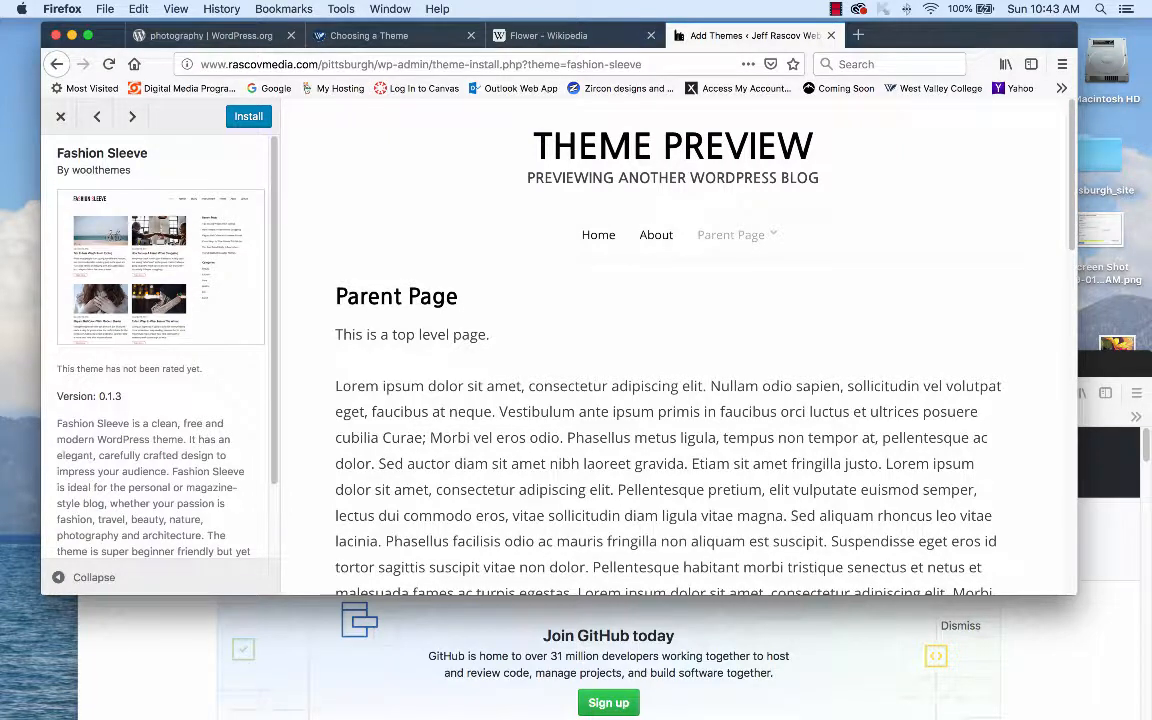
- Copy the theme name Fashion Sleeve, search the WordPress.org Theme Directory for it, and open its theme page
drag(149, 153, 57, 153)
key(super+c)
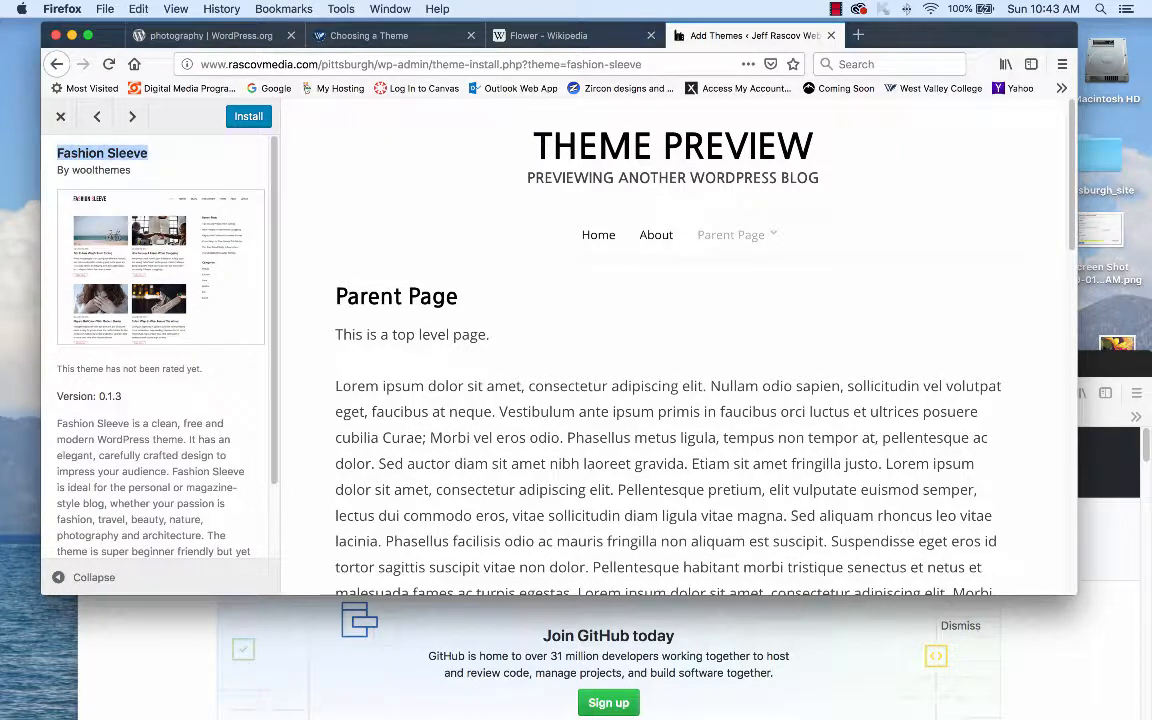
click(205, 35)
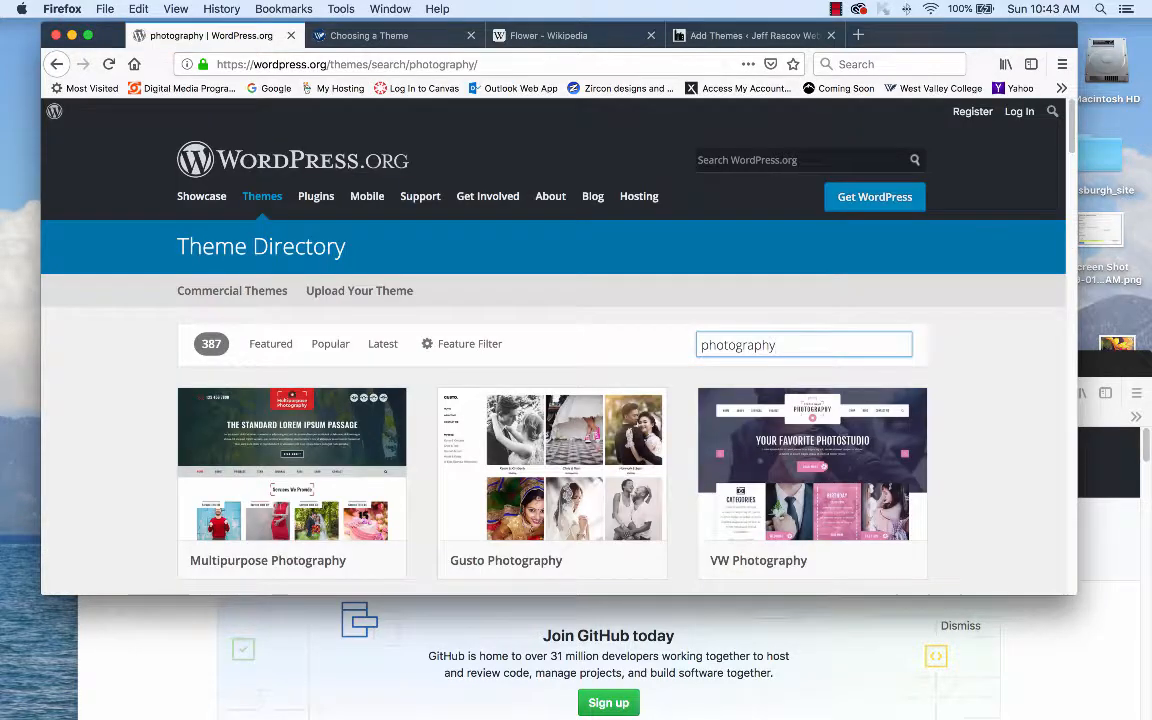
double_click(738, 345)
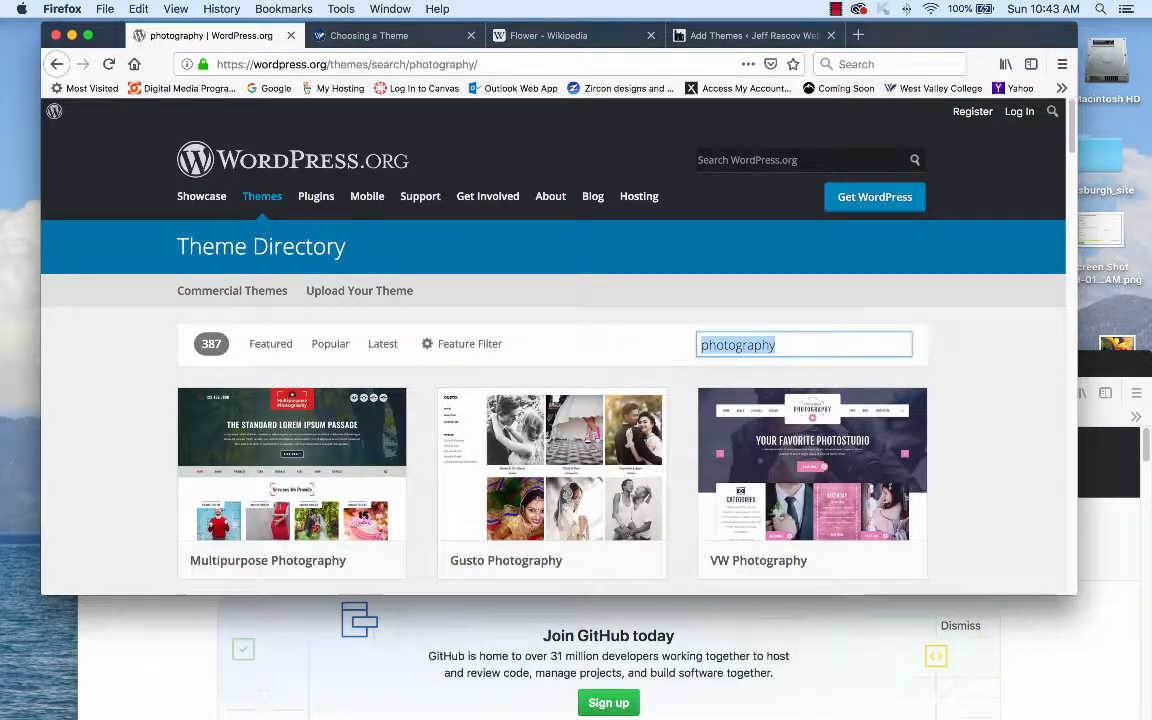
key(super+v)
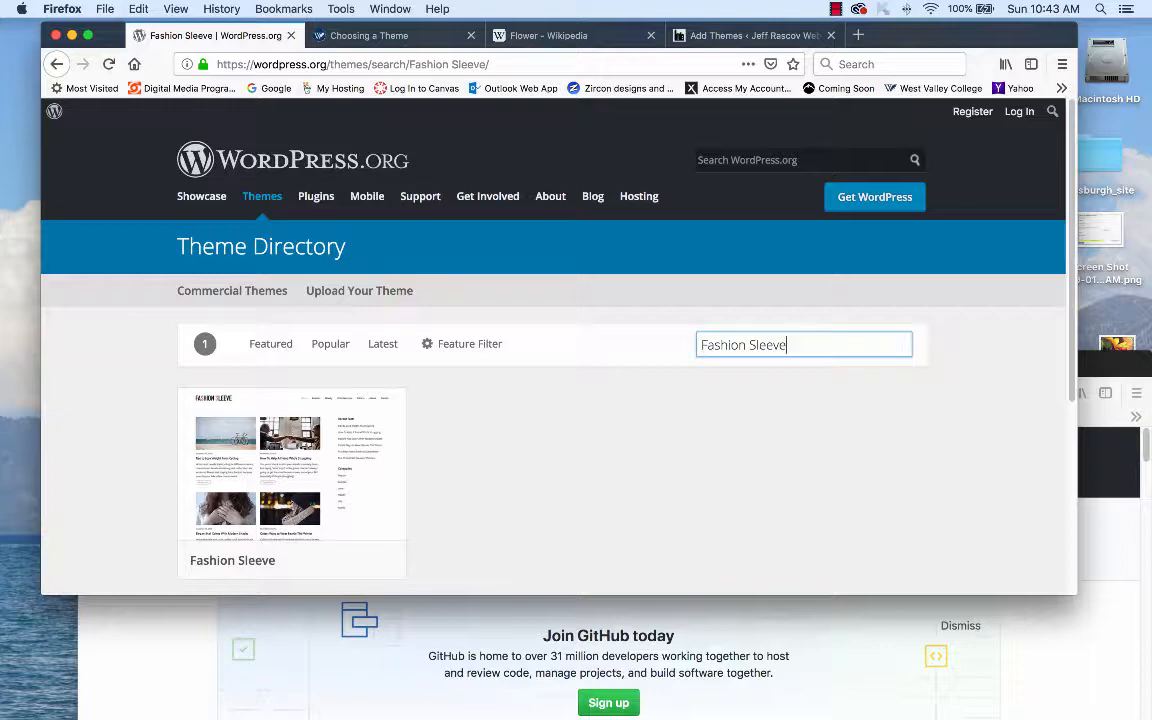
scroll(560, 400, down, 5)
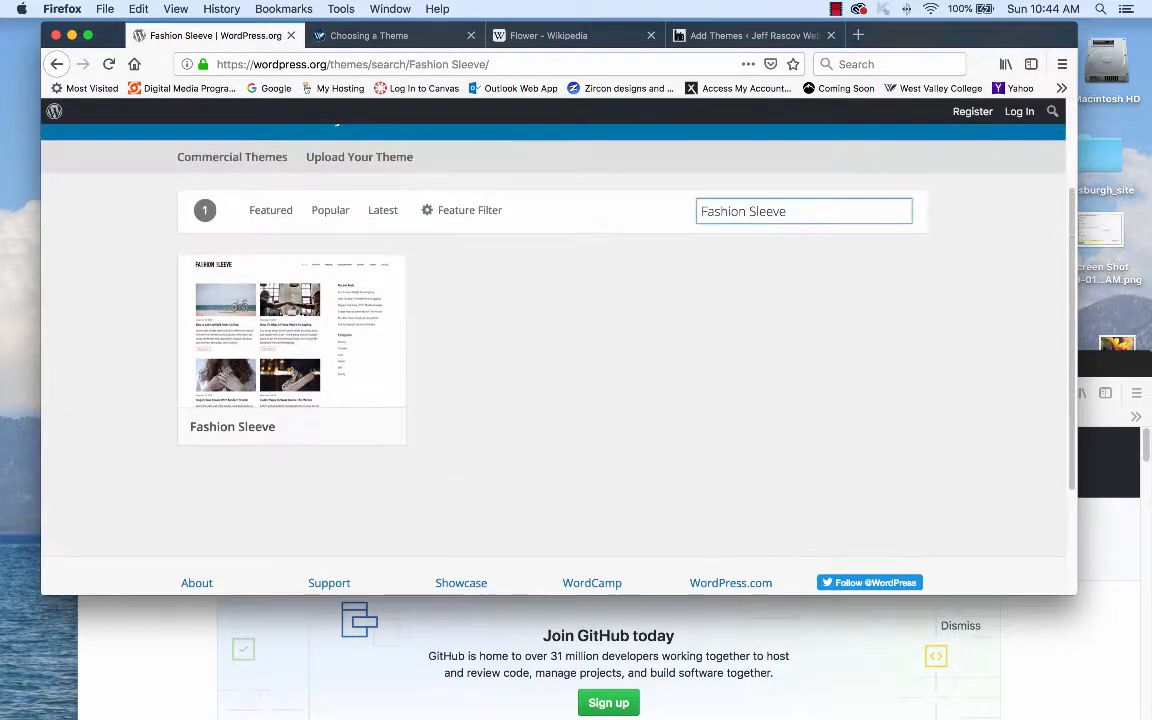
click(291, 339)
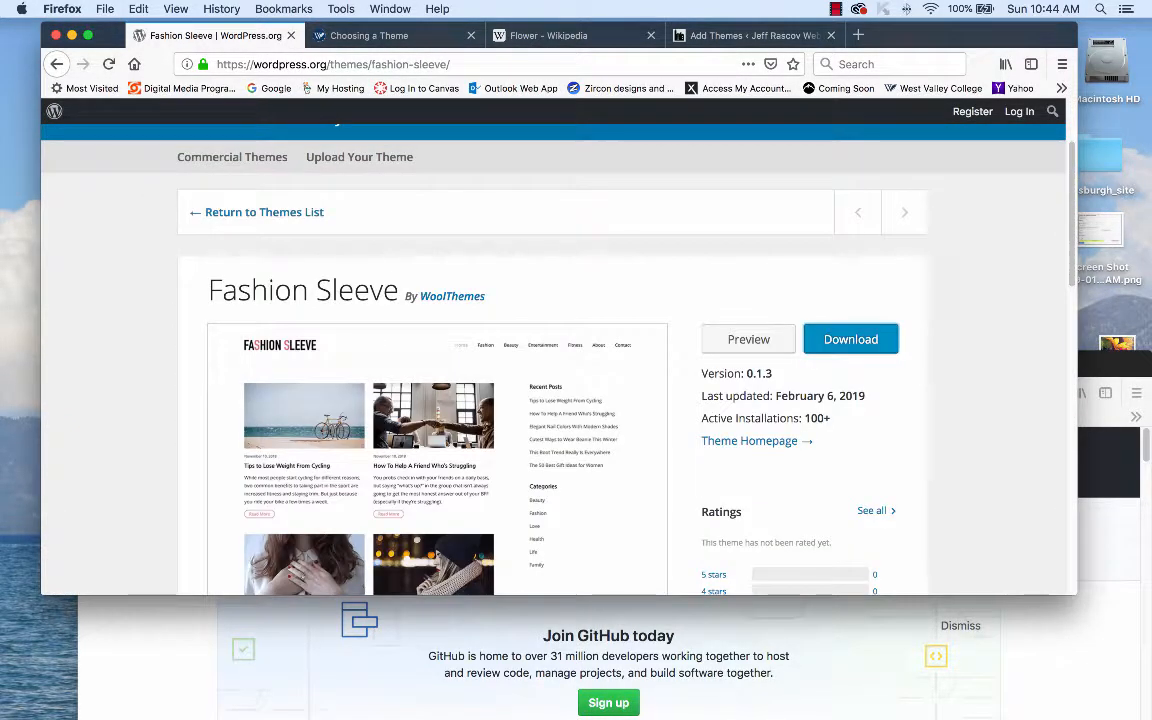
- Examine the Fashion Sleeve theme page, including its ratings, description, tags, download statistics and support information
scroll(713, 465, down, 3)
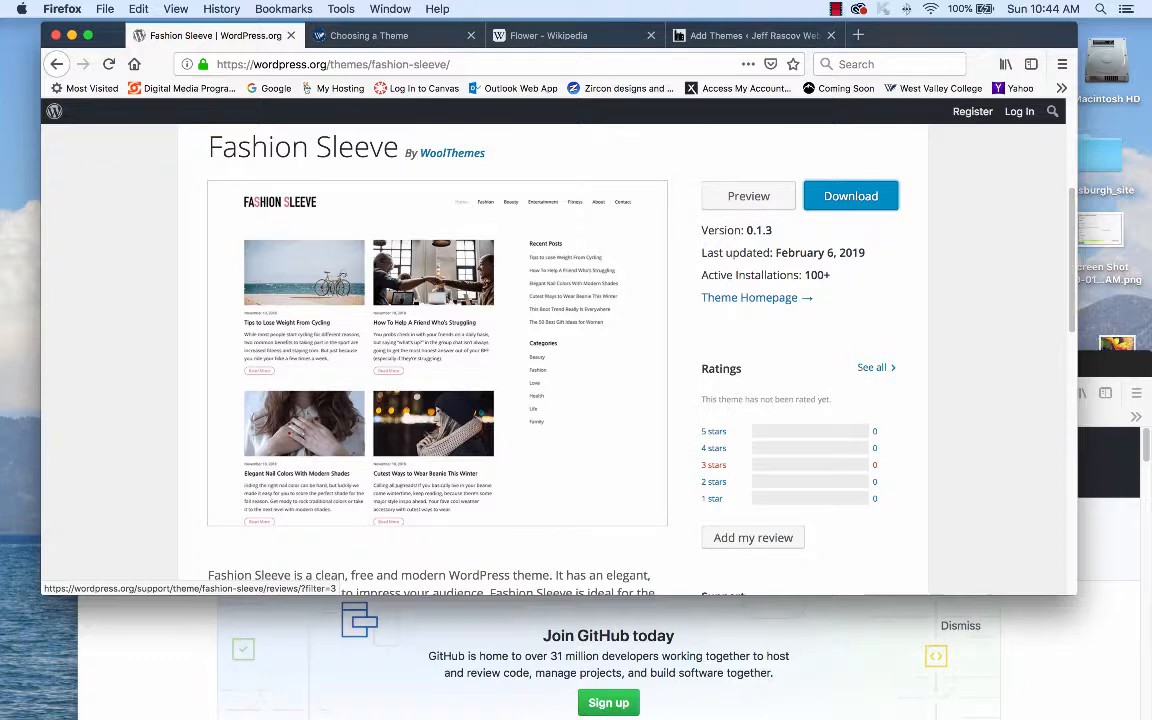
scroll(713, 465, down, 6)
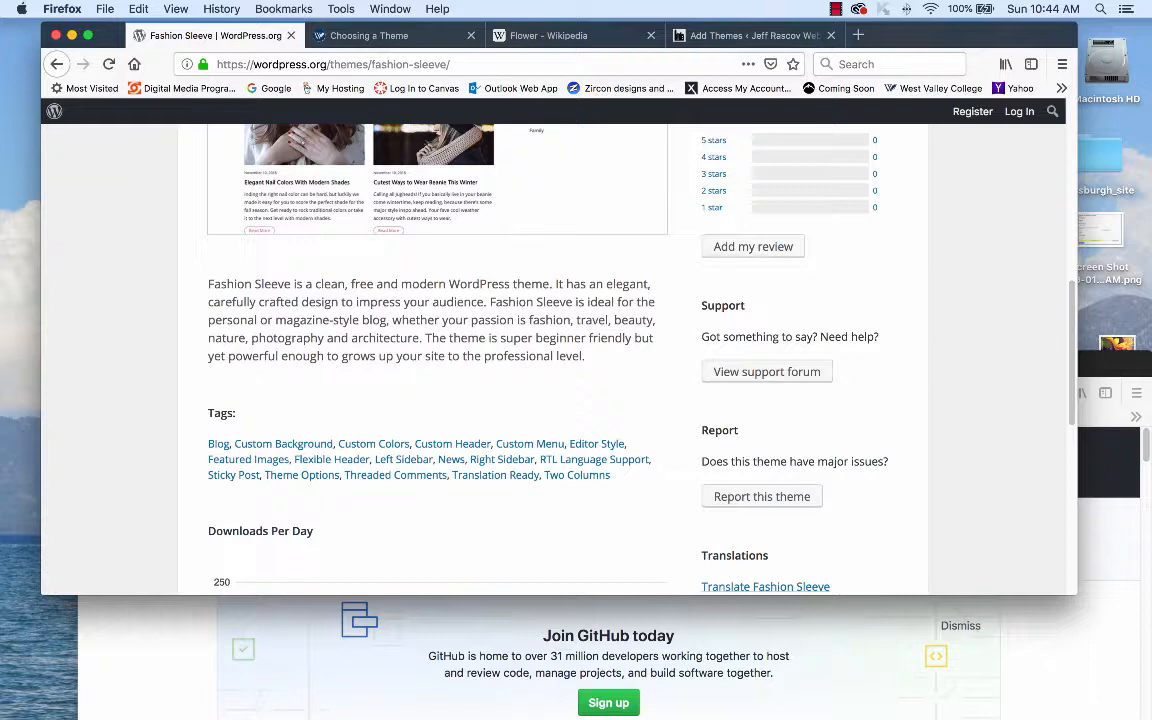
scroll(577, 350, down, 4)
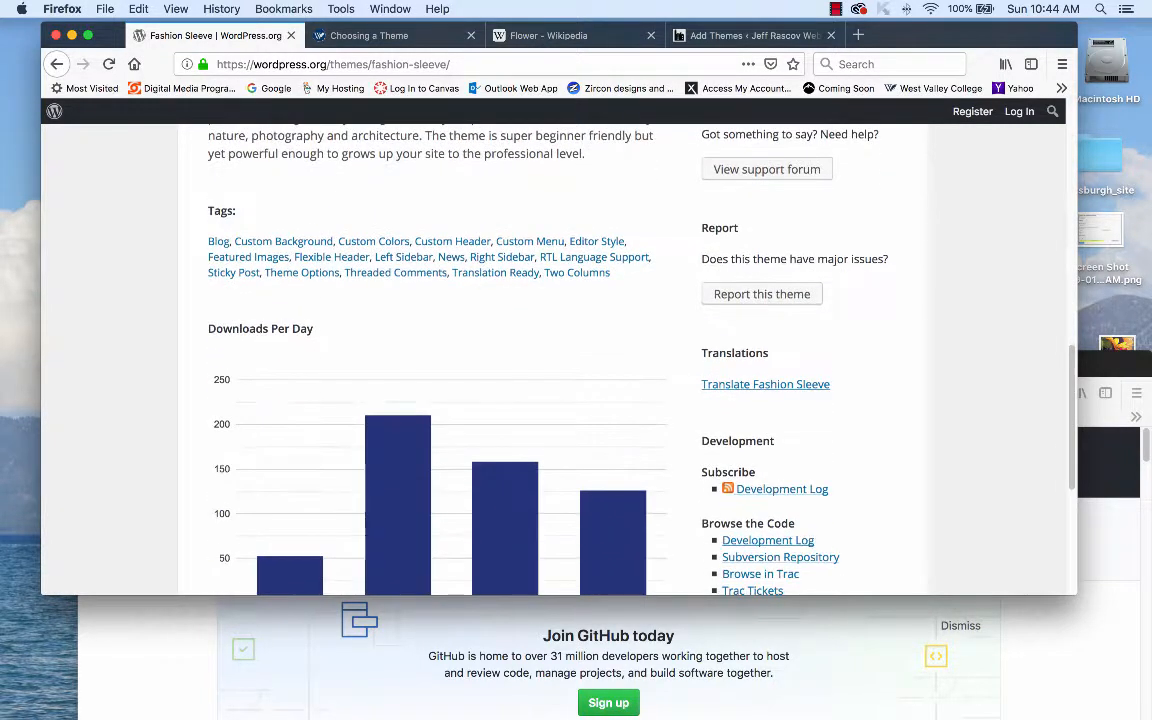
scroll(577, 350, down, 5)
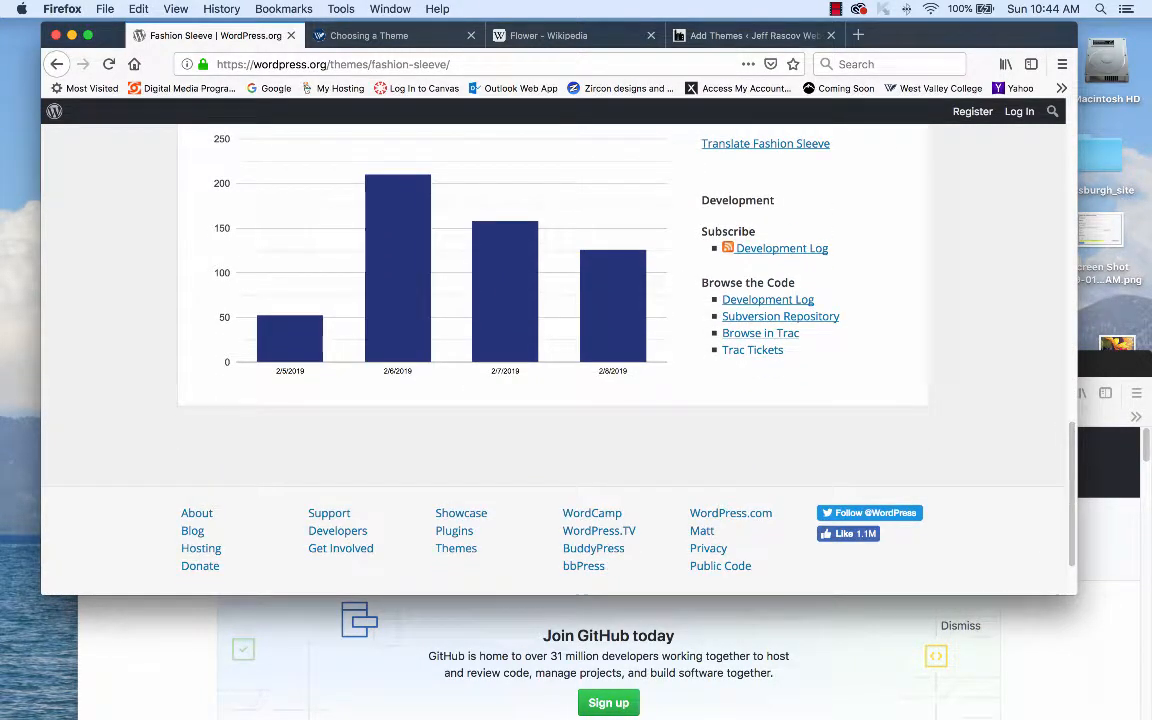
scroll(577, 350, up, 7)
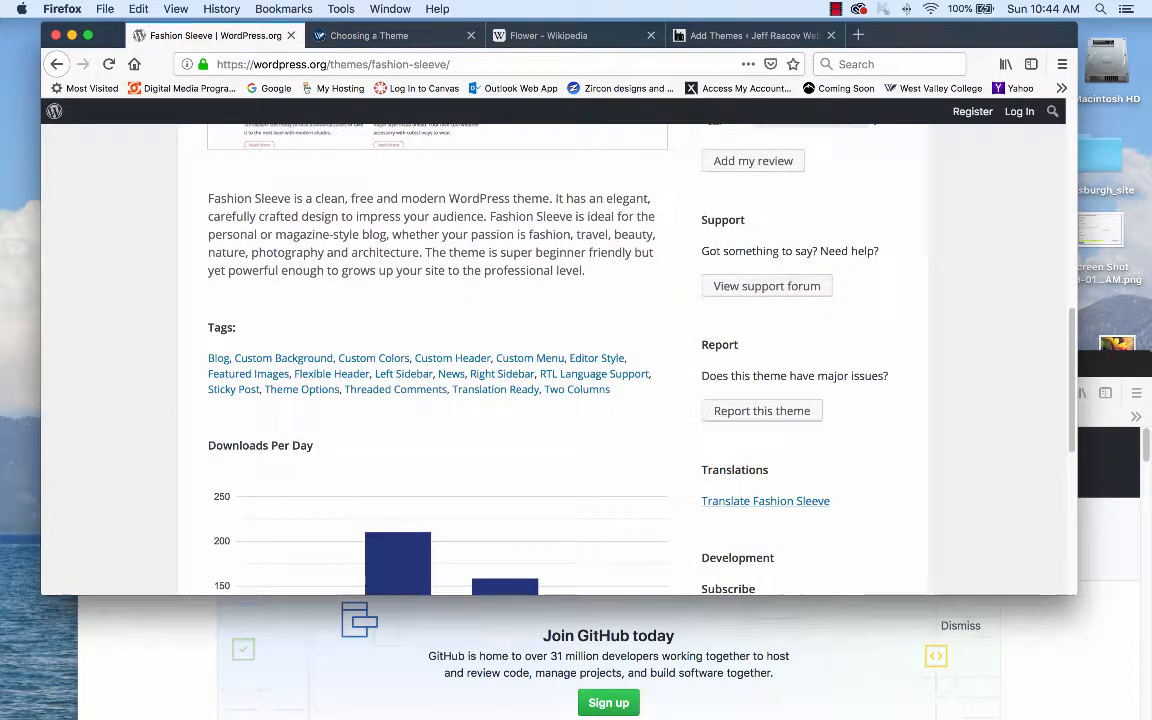
scroll(577, 350, up, 2)
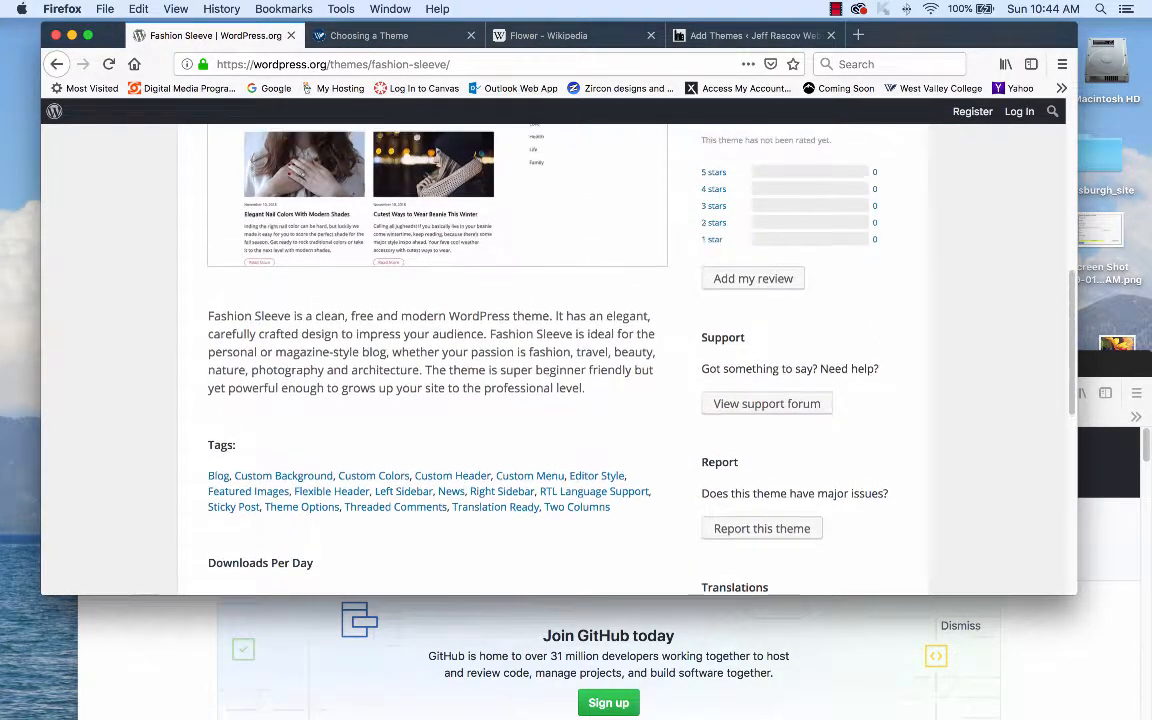
scroll(577, 350, up, 3)
scroll(850, 472, up, 5)
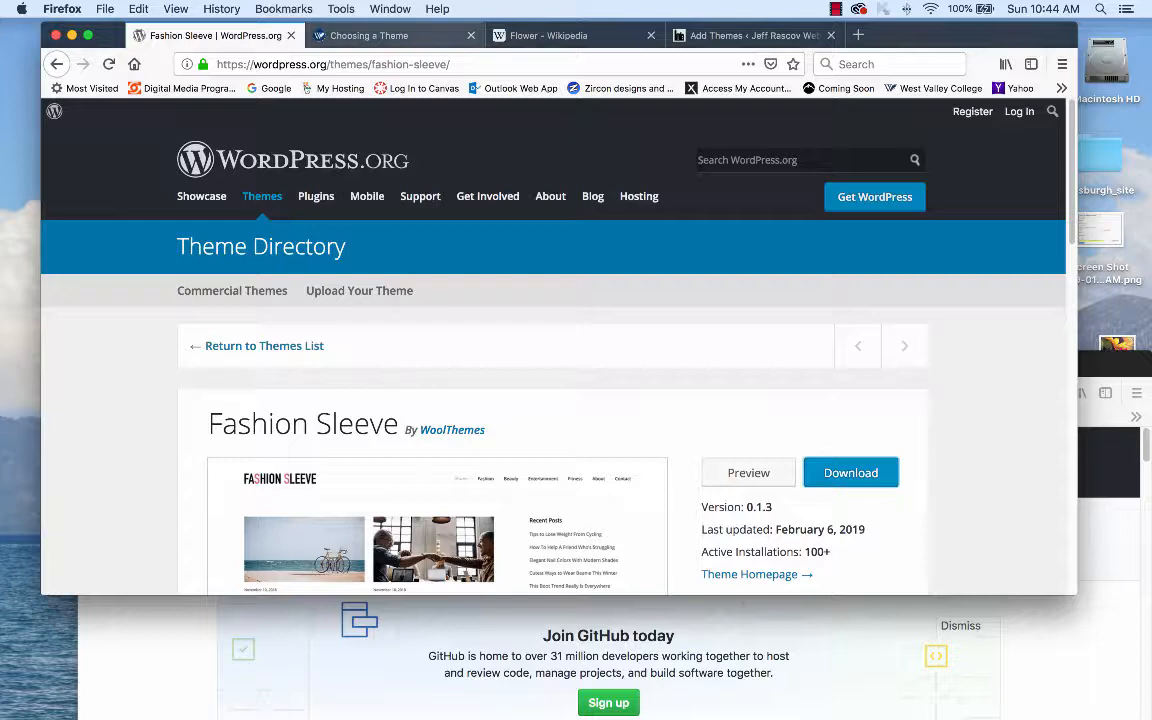
- Return to the site's theme preview, step back to the preceding theme, and close the preview to show the theme list
click(380, 35)
click(590, 35)
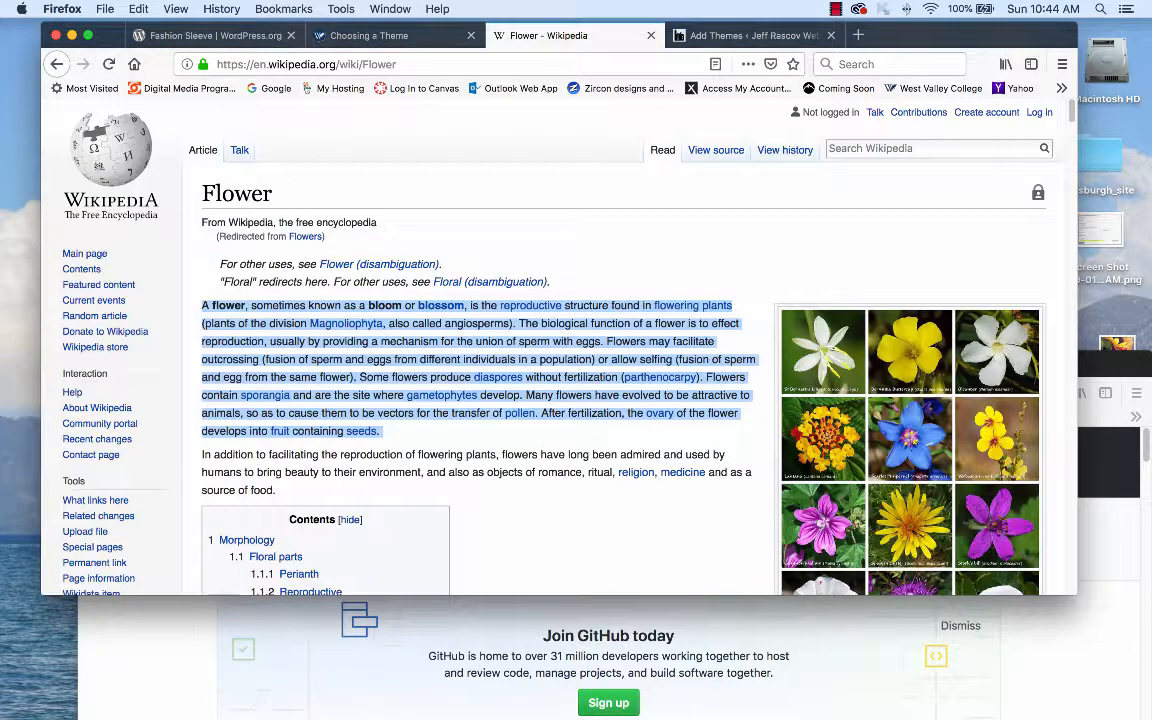
click(745, 35)
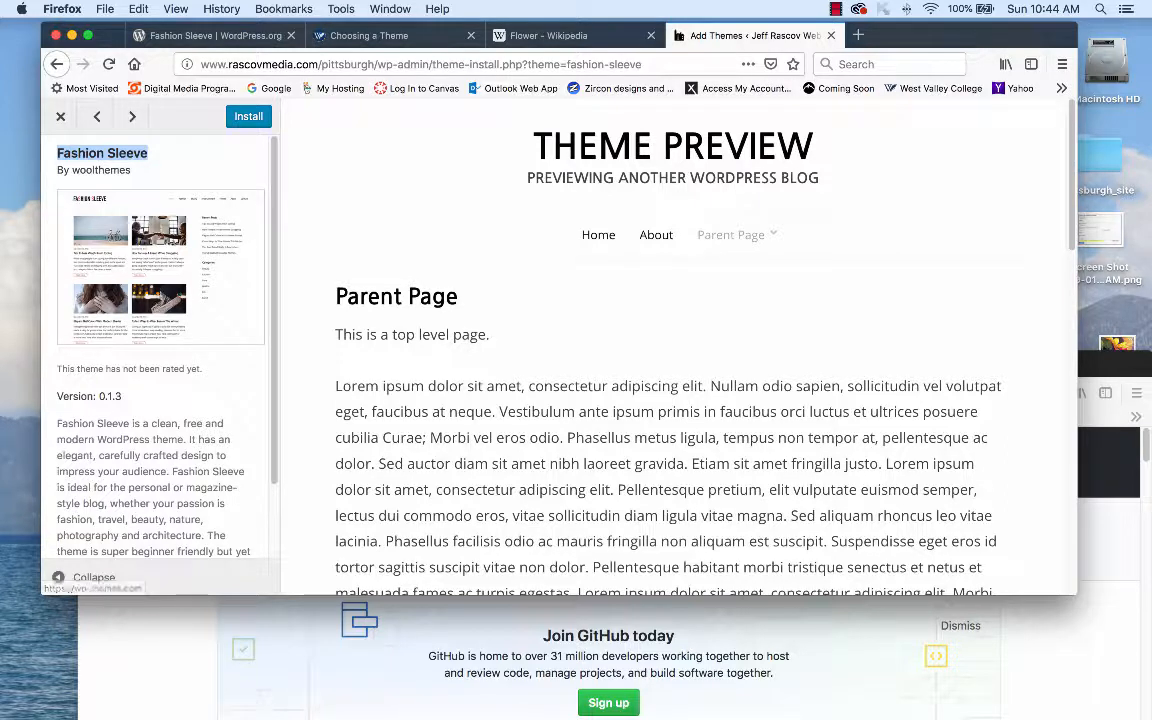
click(97, 116)
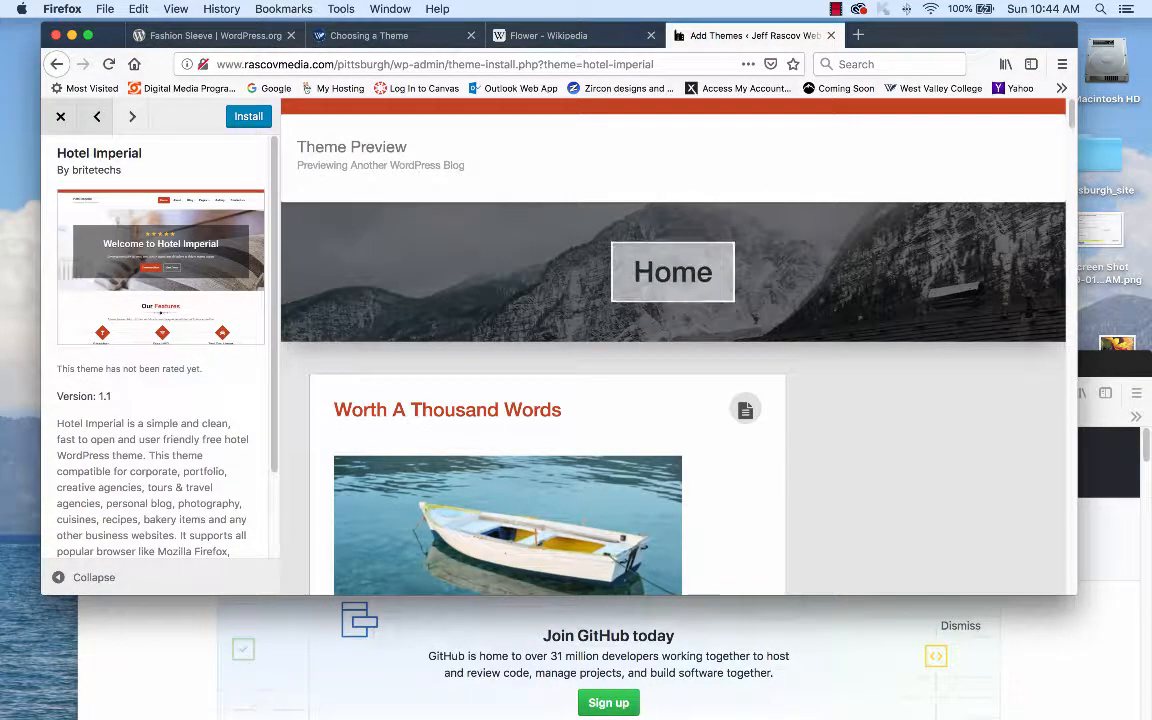
click(60, 116)
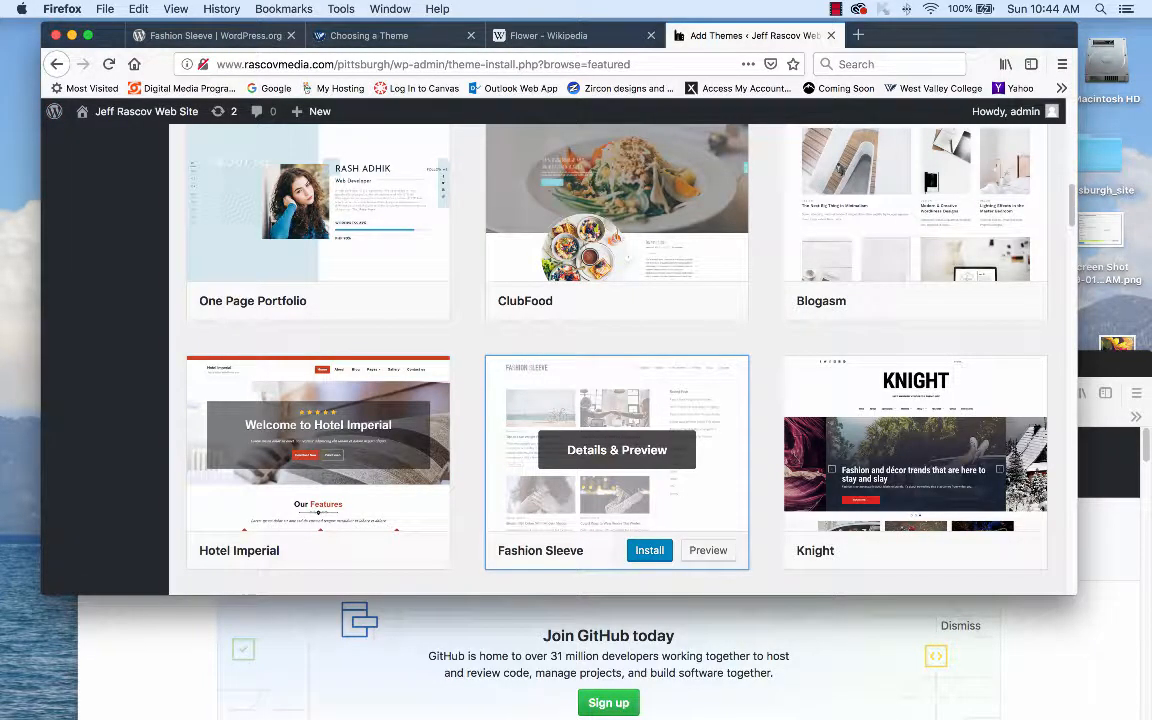
- Install the Fashion Sleeve theme from the theme list and activate it on the site
scroll(608, 360, down, 3)
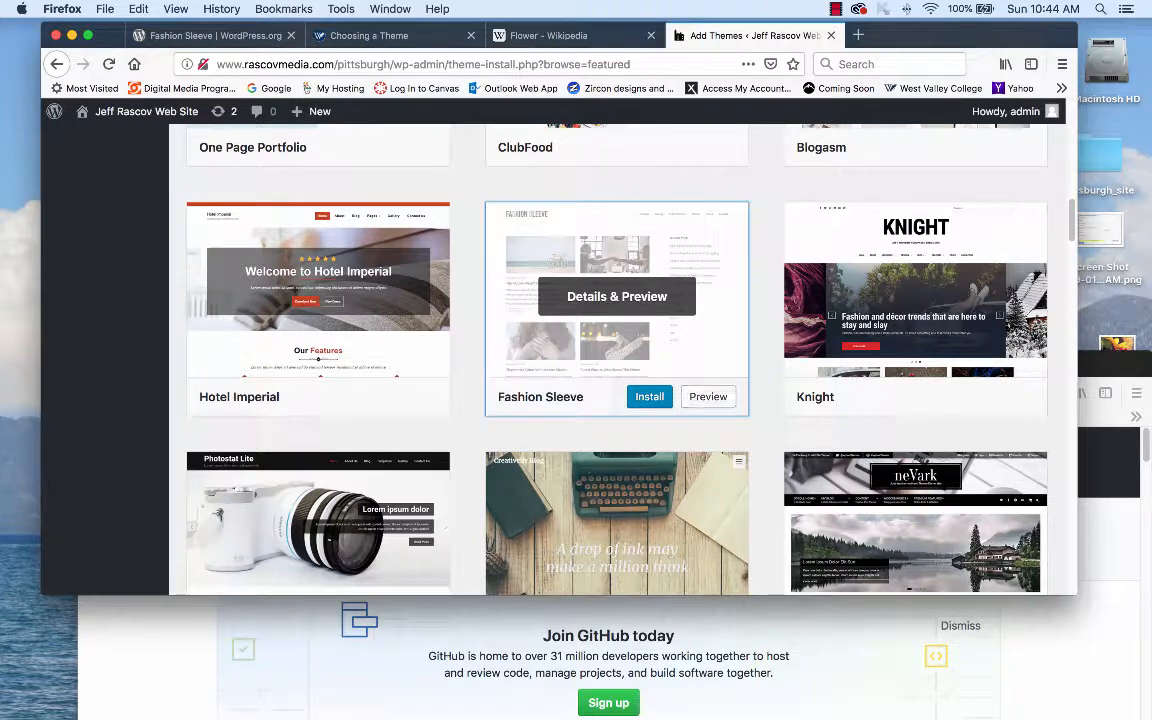
click(649, 396)
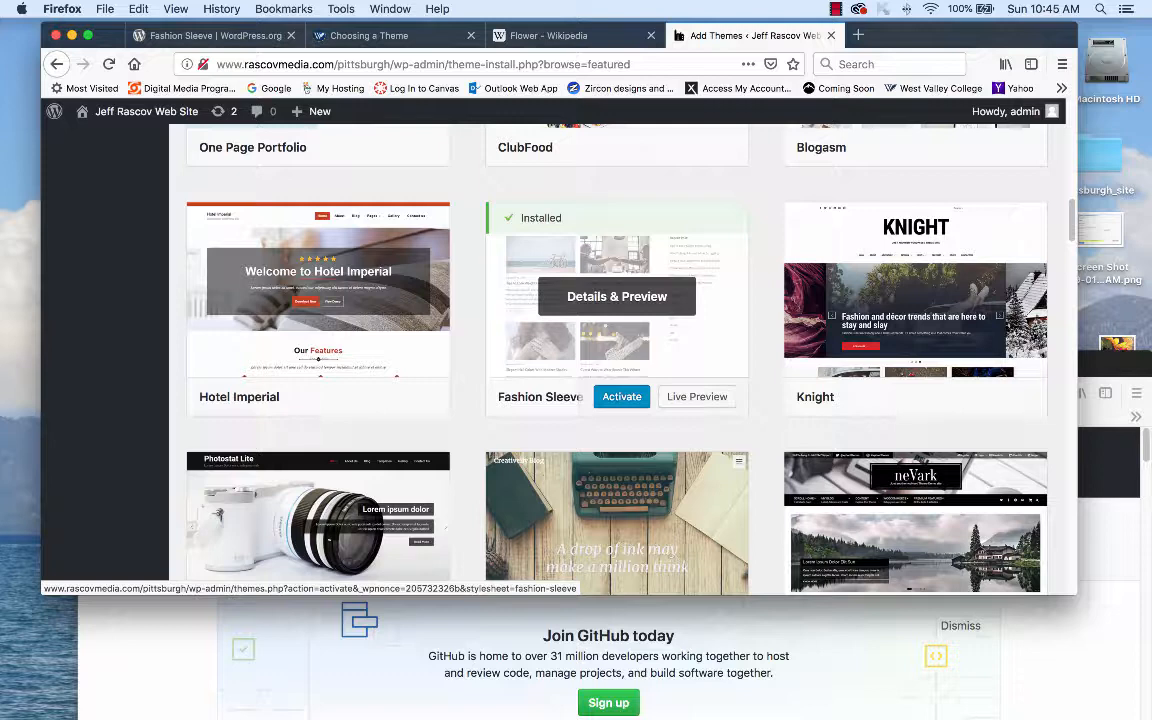
click(621, 396)
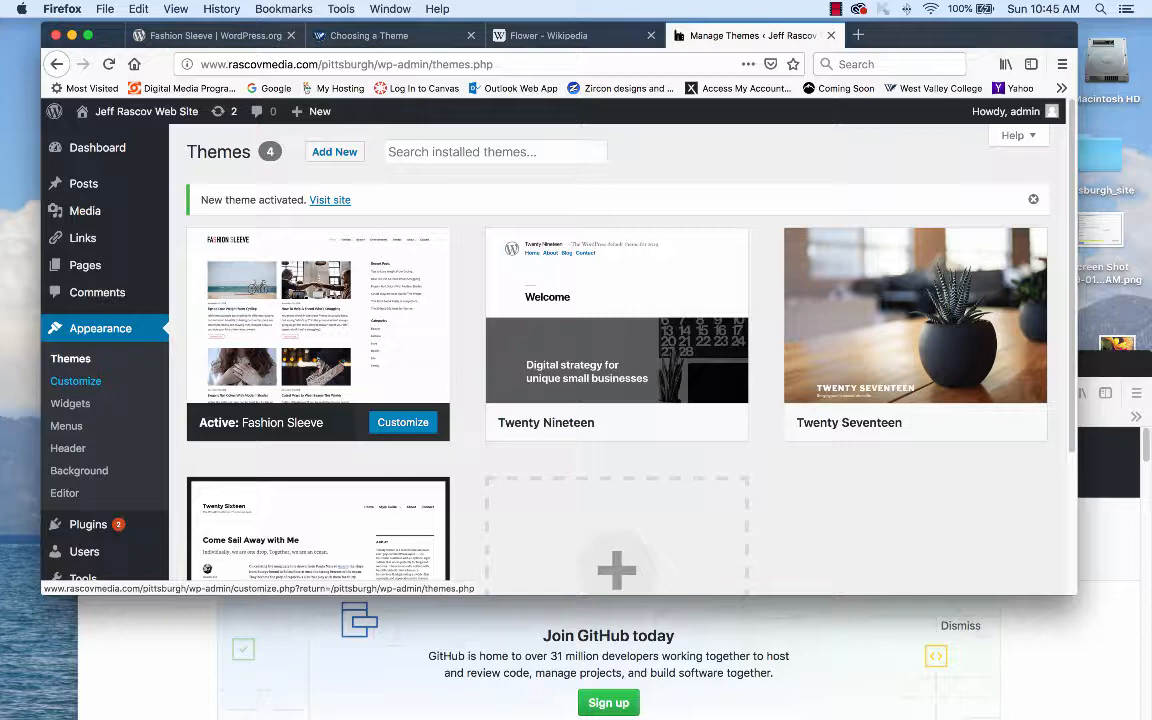
- Open the Customizer for the Fashion Sleeve theme, return to the installed themes, and visit the live site
click(75, 381)
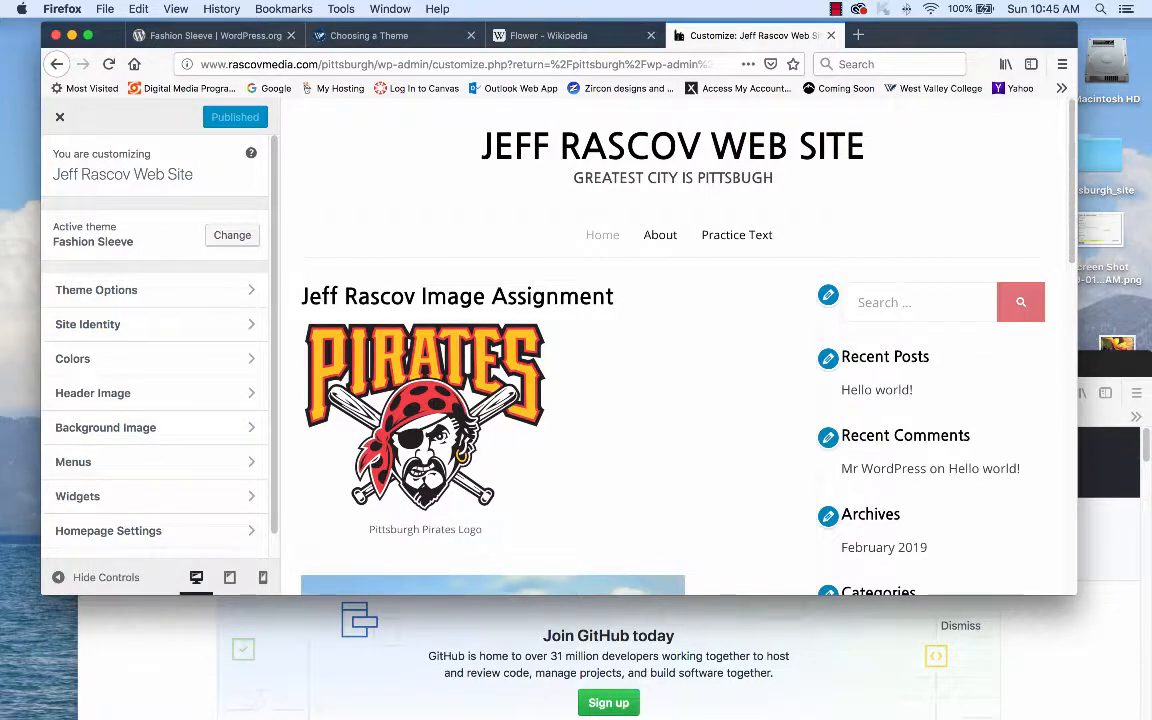
click(232, 235)
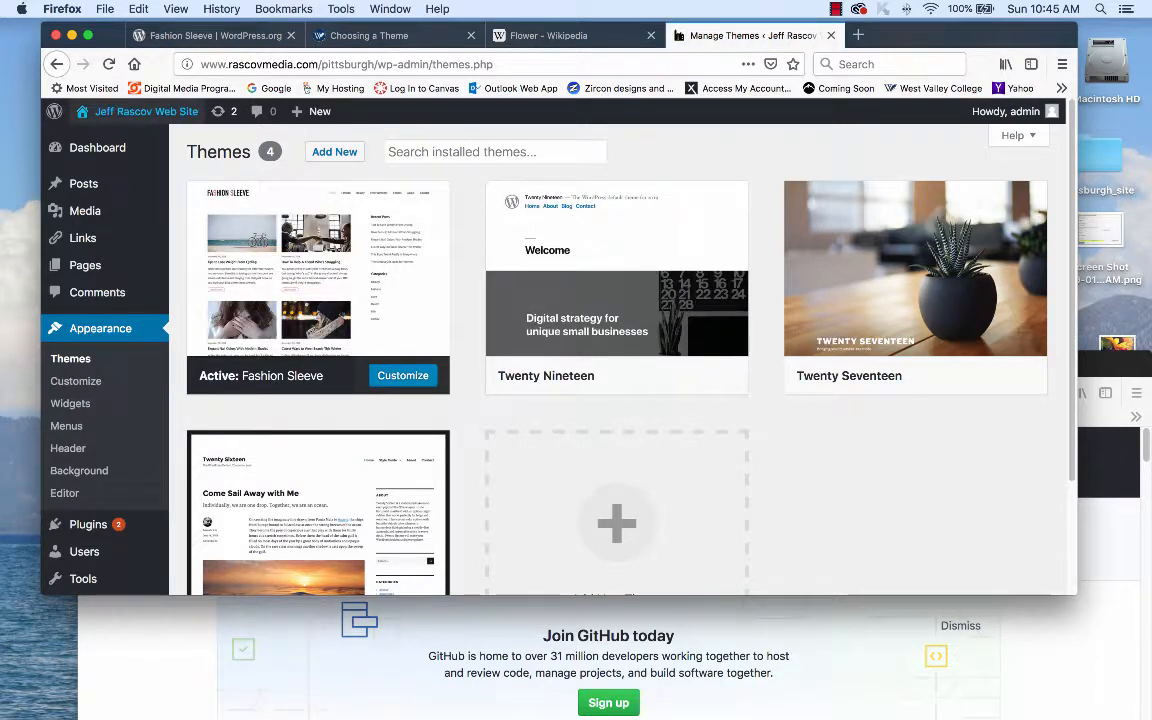
mouse_move(130, 111)
click(98, 139)
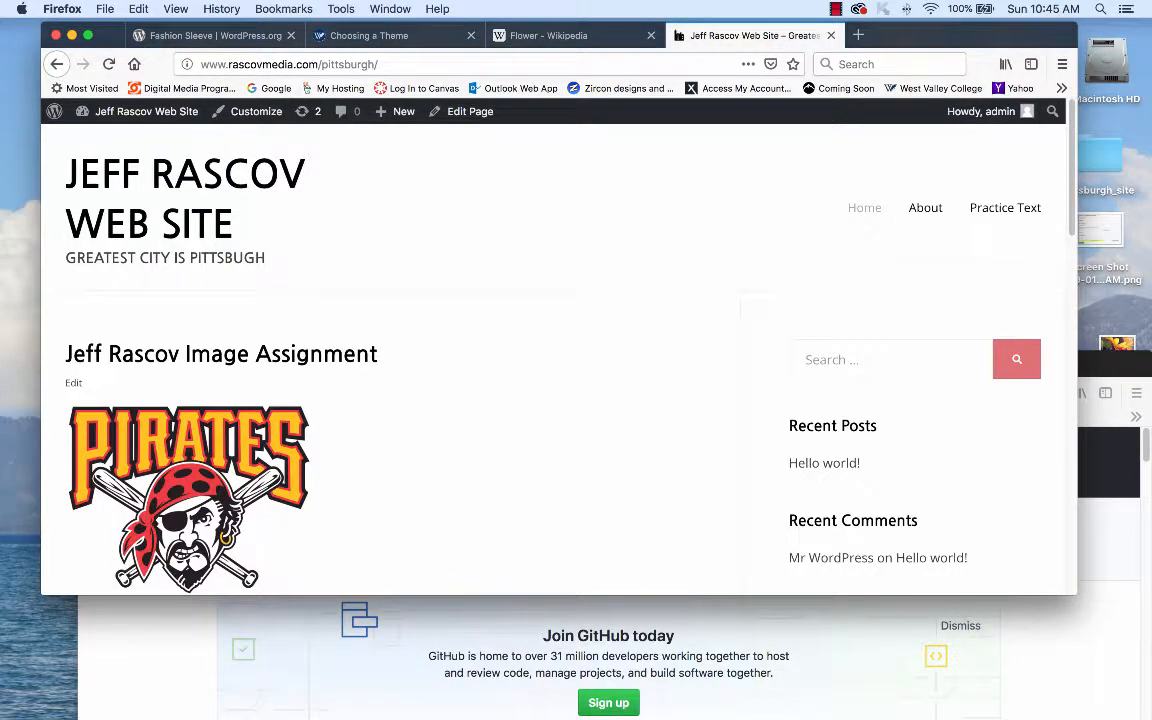
- Widen the browser window and review the live home page's images, gallery and sidebar in the new theme
scroll(555, 350, down, 15)
scroll(555, 350, up, 15)
drag(1077, 594, 1140, 600)
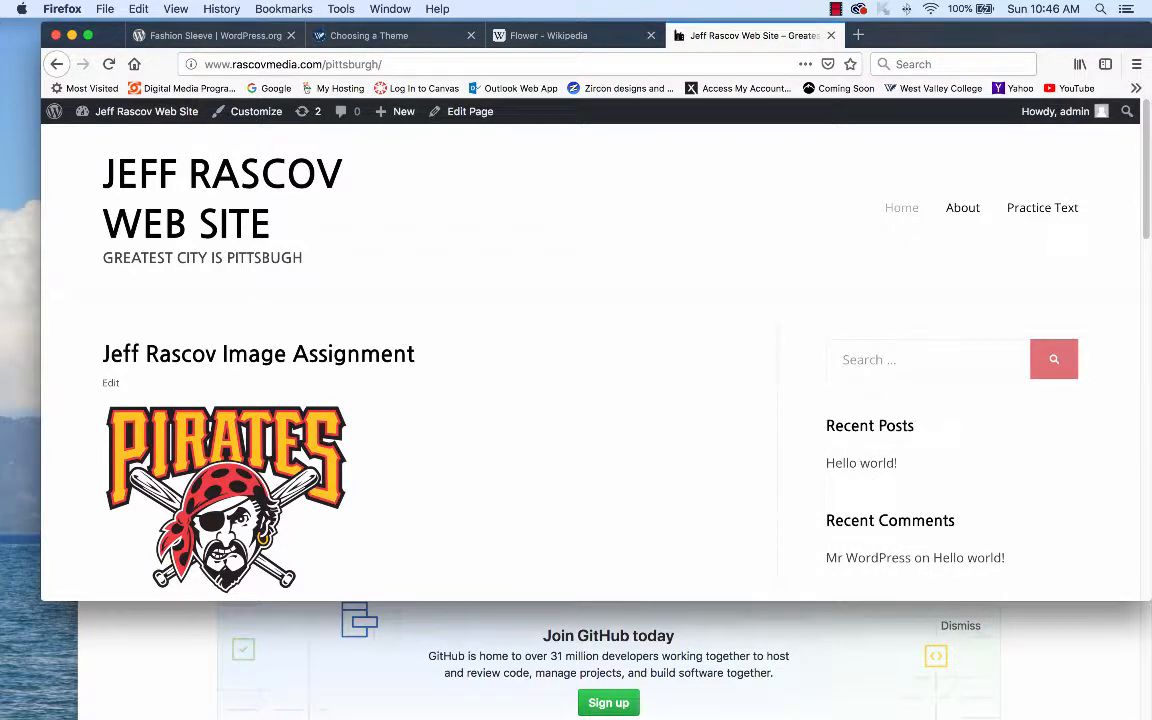
scroll(563, 400, down, 10)
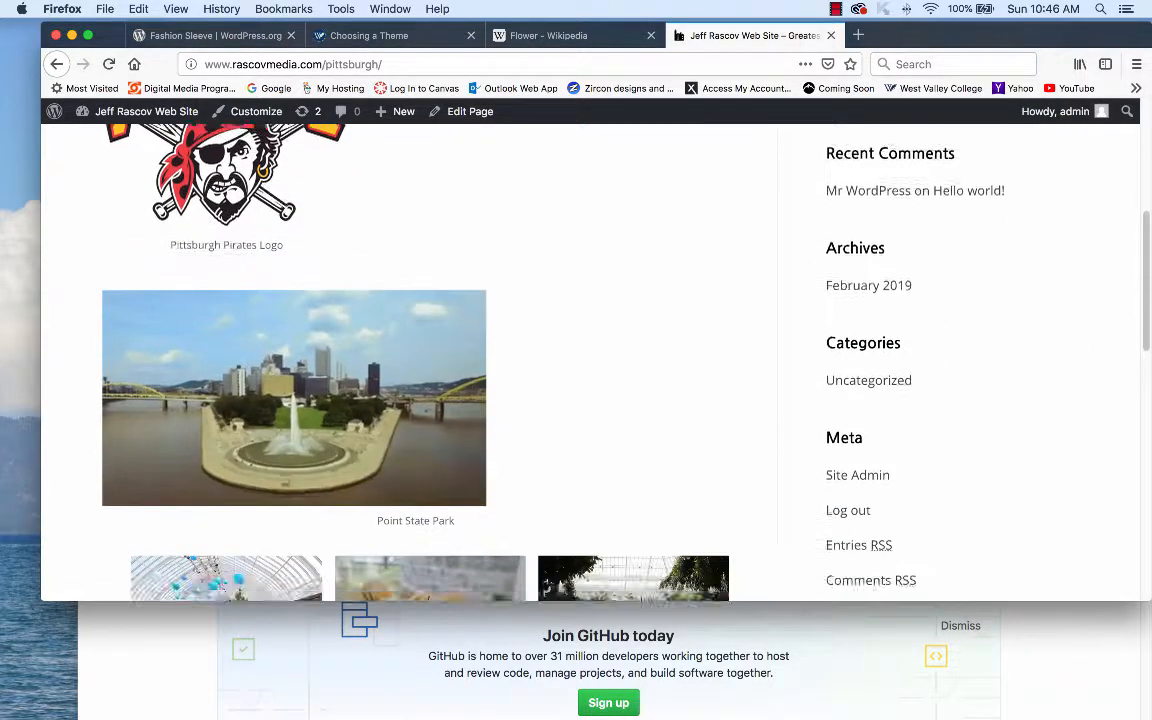
scroll(400, 360, down, 8)
scroll(400, 360, up, 3)
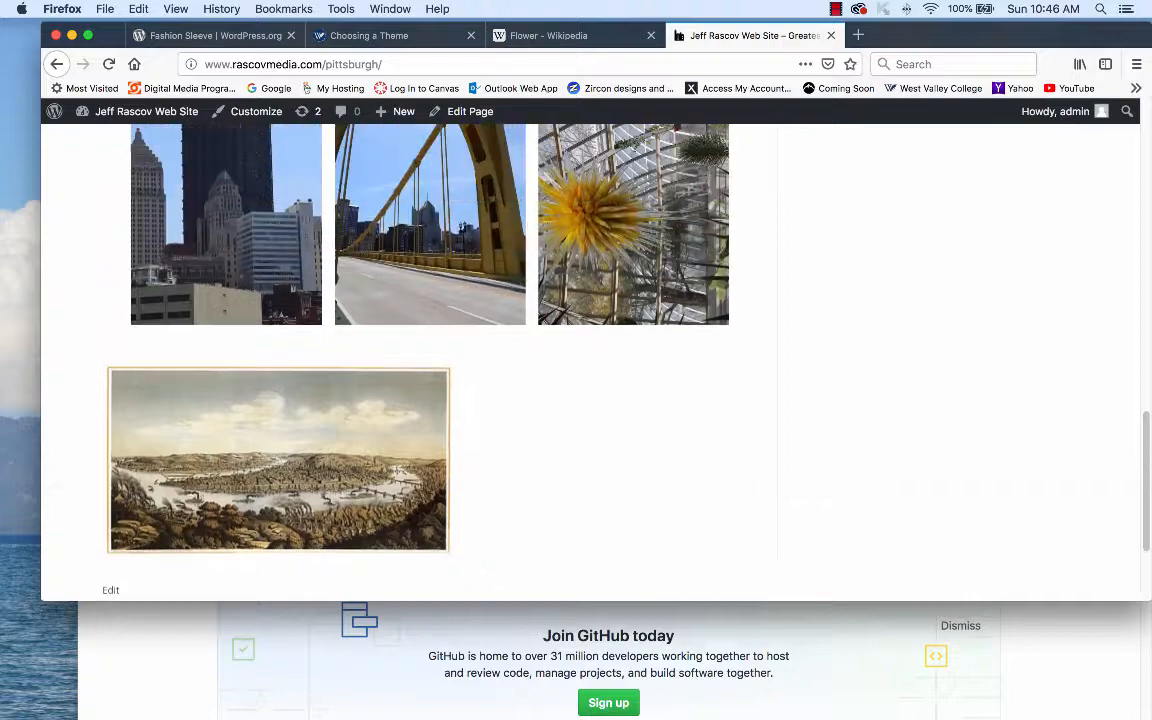
scroll(400, 360, down, 3)
scroll(400, 360, up, 15)
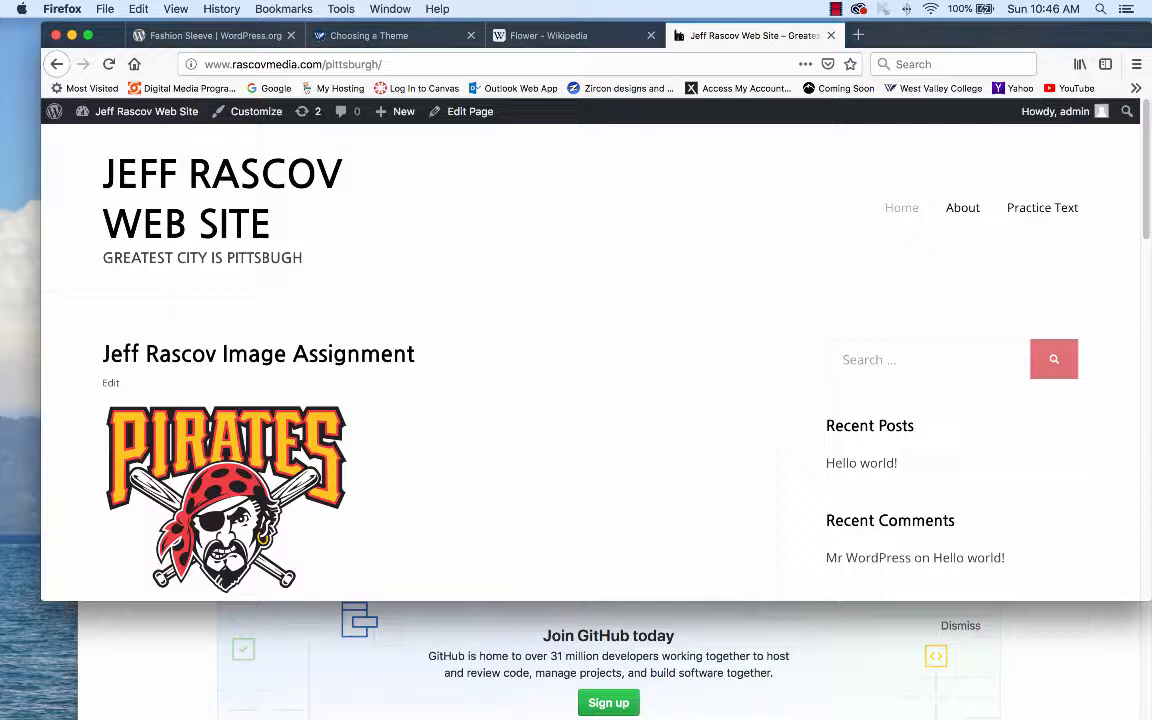
- Open the Customizer for the site and examine the main sidebar position choices in the theme's general options
mouse_move(130, 116)
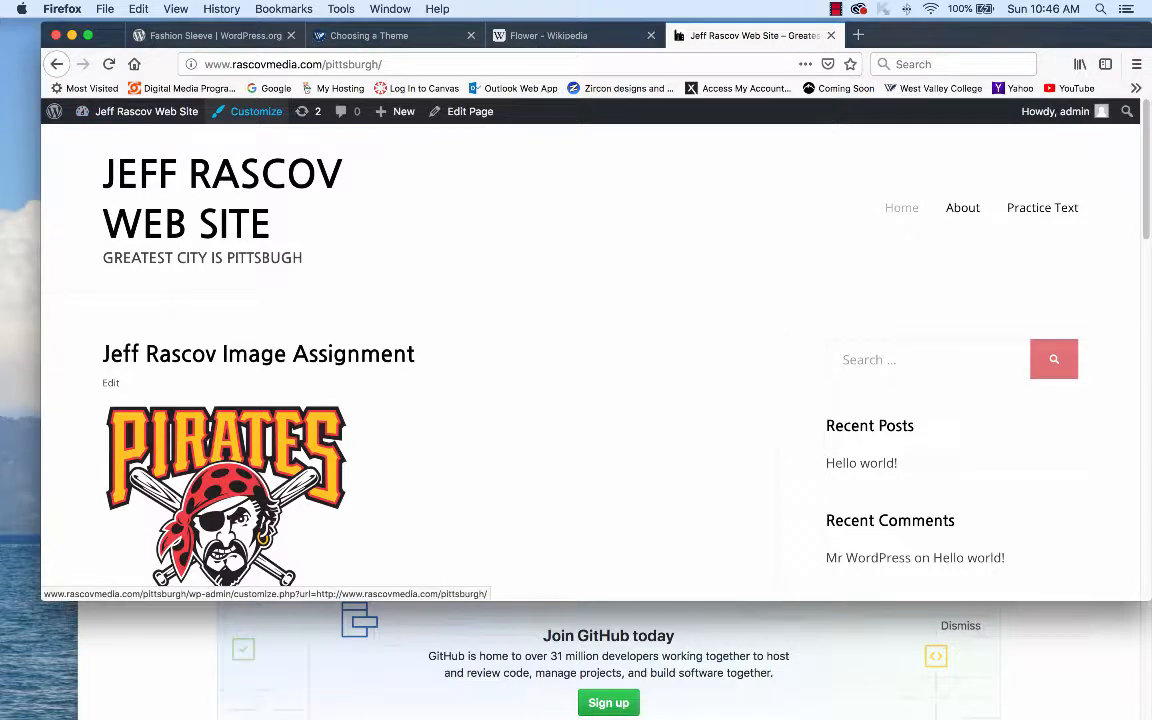
click(252, 111)
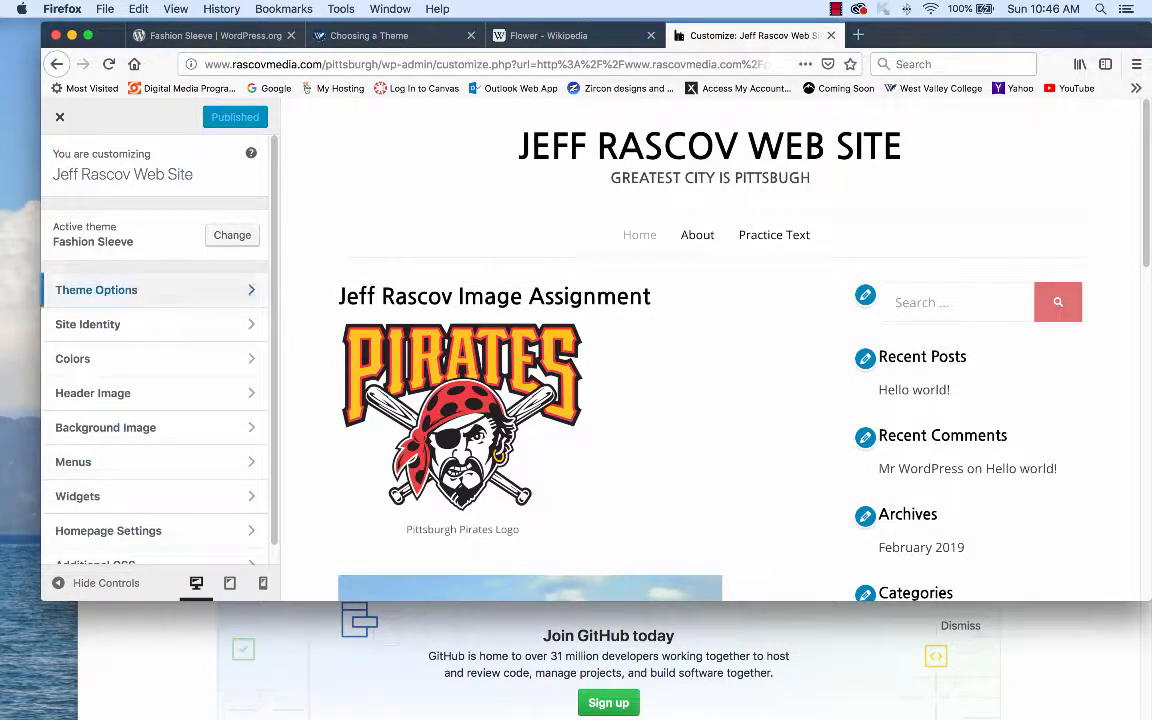
click(120, 290)
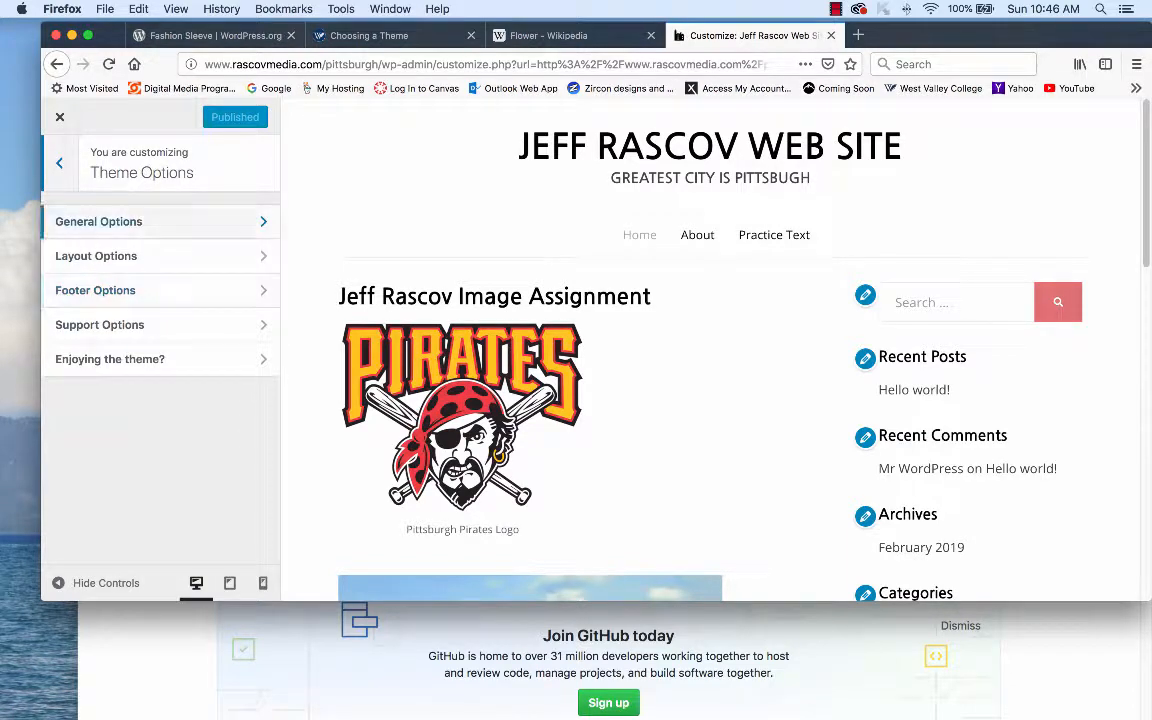
click(110, 221)
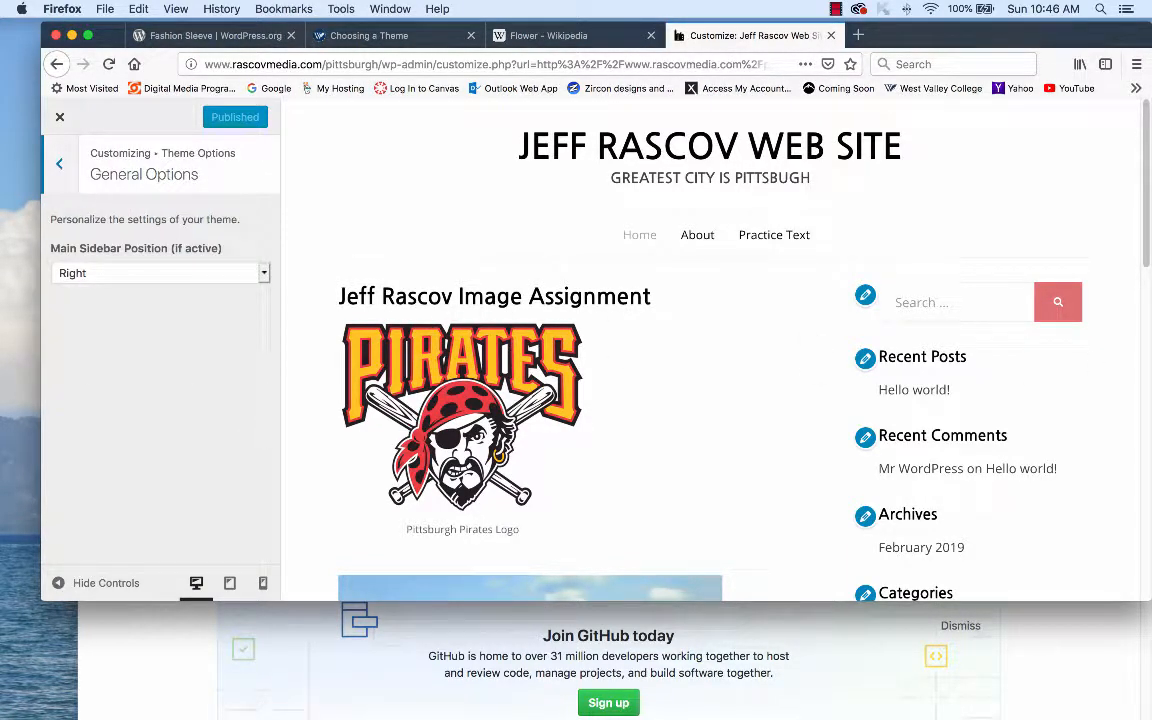
click(263, 273)
click(263, 273)
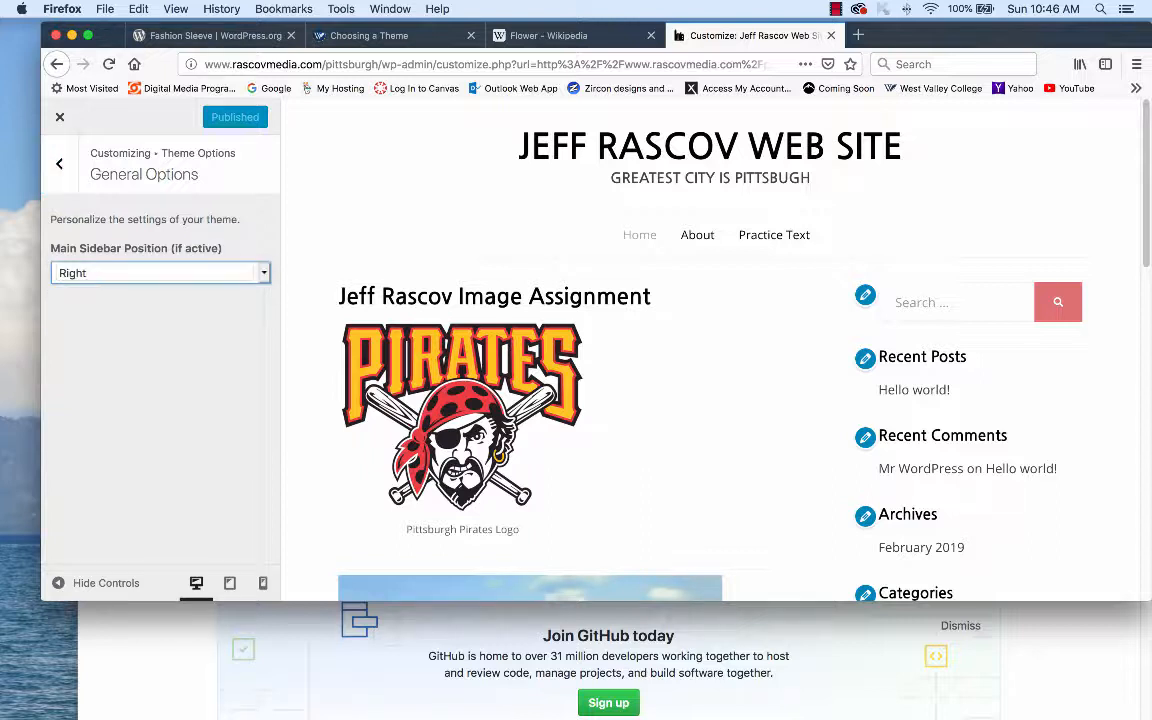
- Review the theme's layout, footer, support and review sections within its theme options
click(59, 163)
click(100, 255)
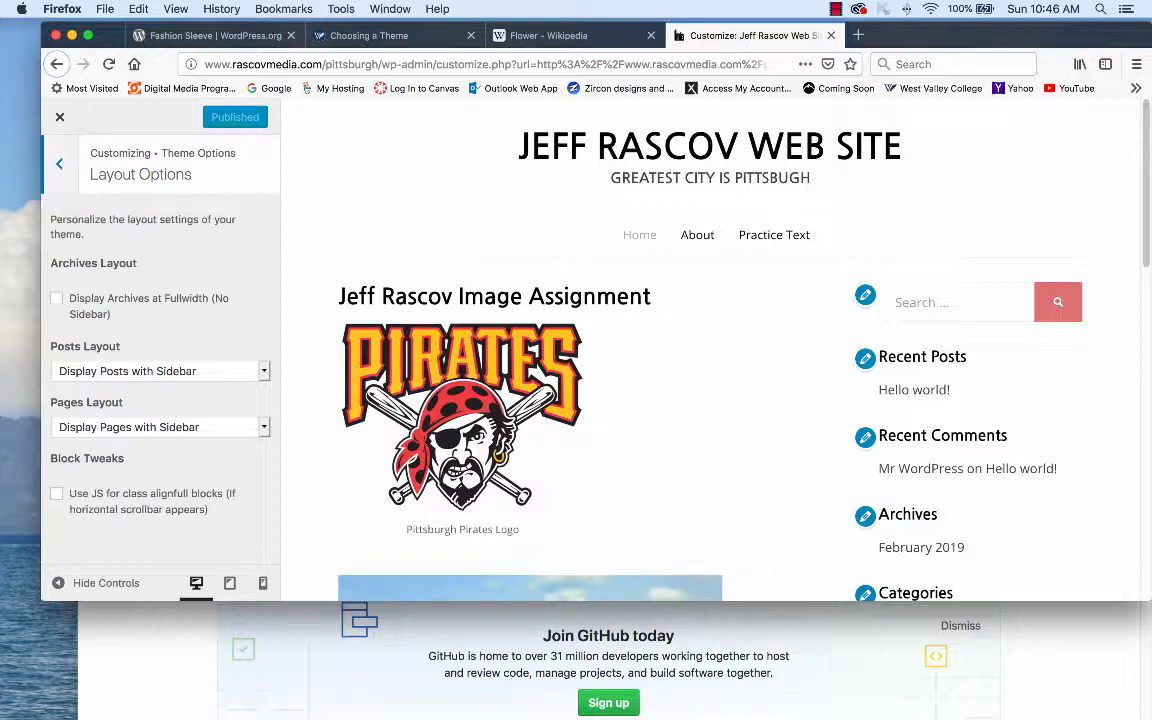
click(59, 163)
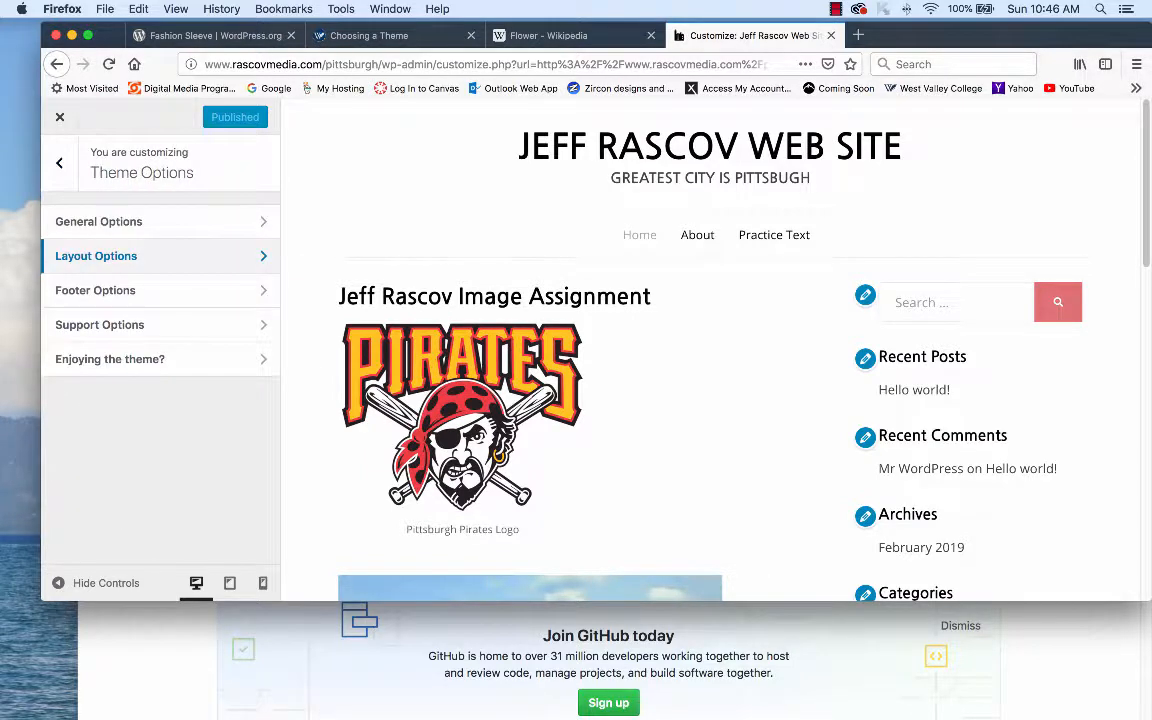
click(100, 288)
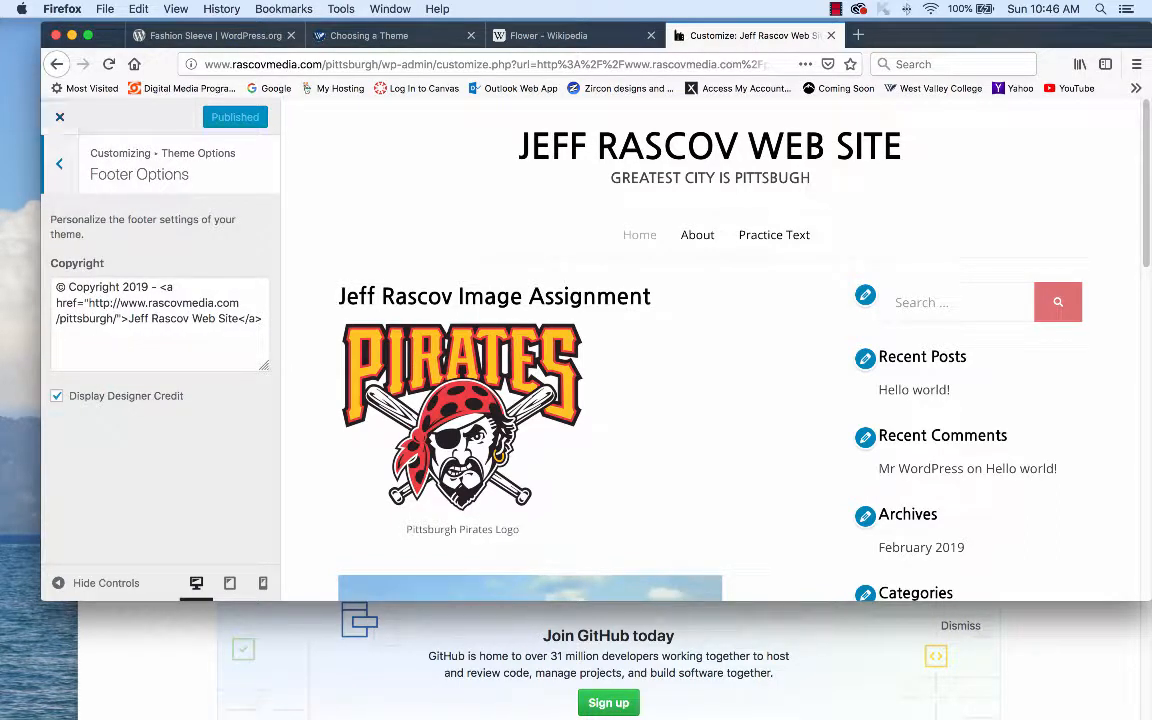
click(59, 163)
click(100, 324)
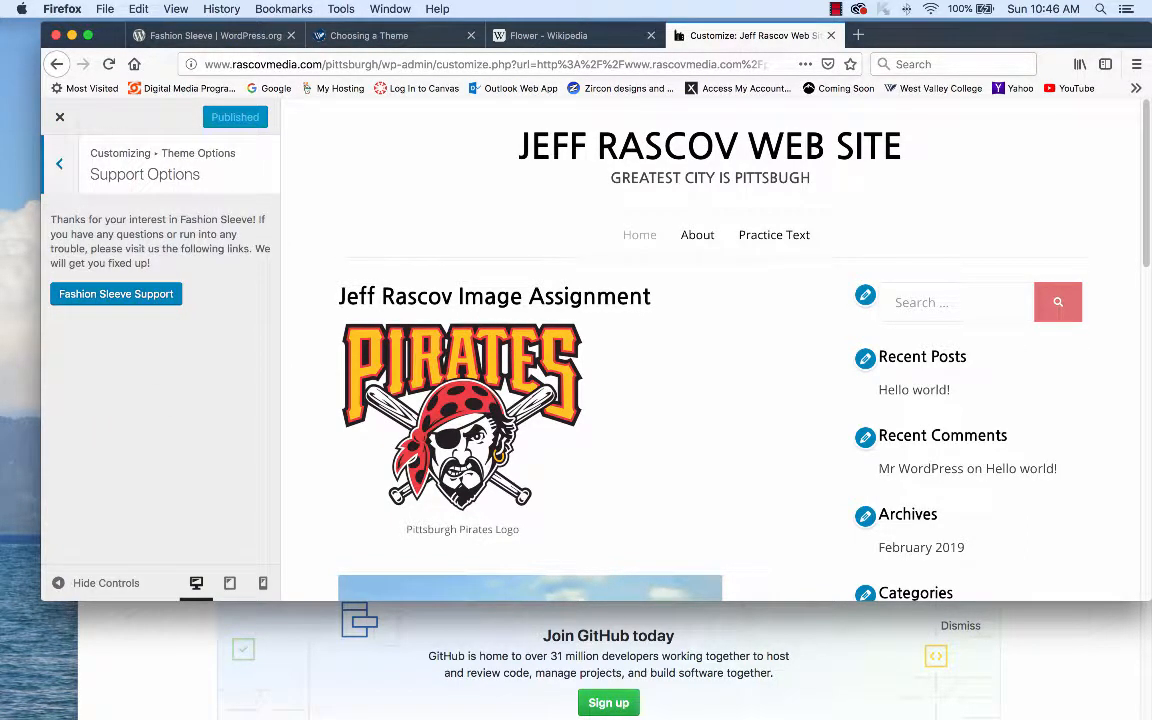
click(59, 163)
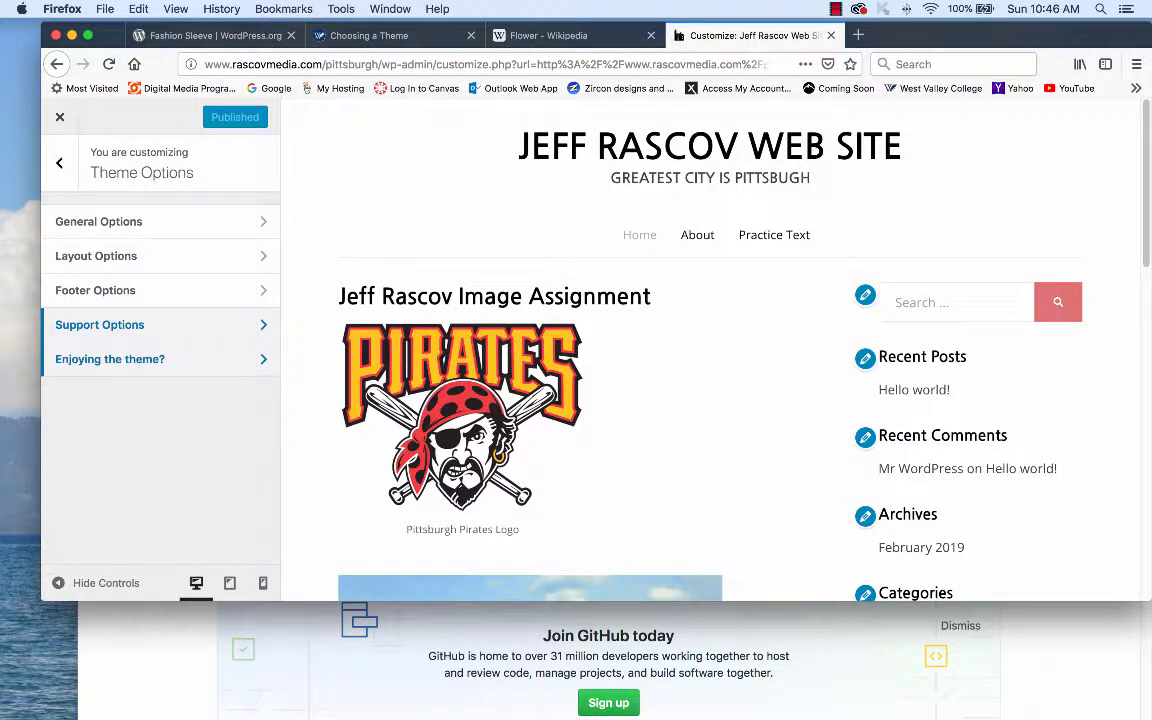
click(110, 358)
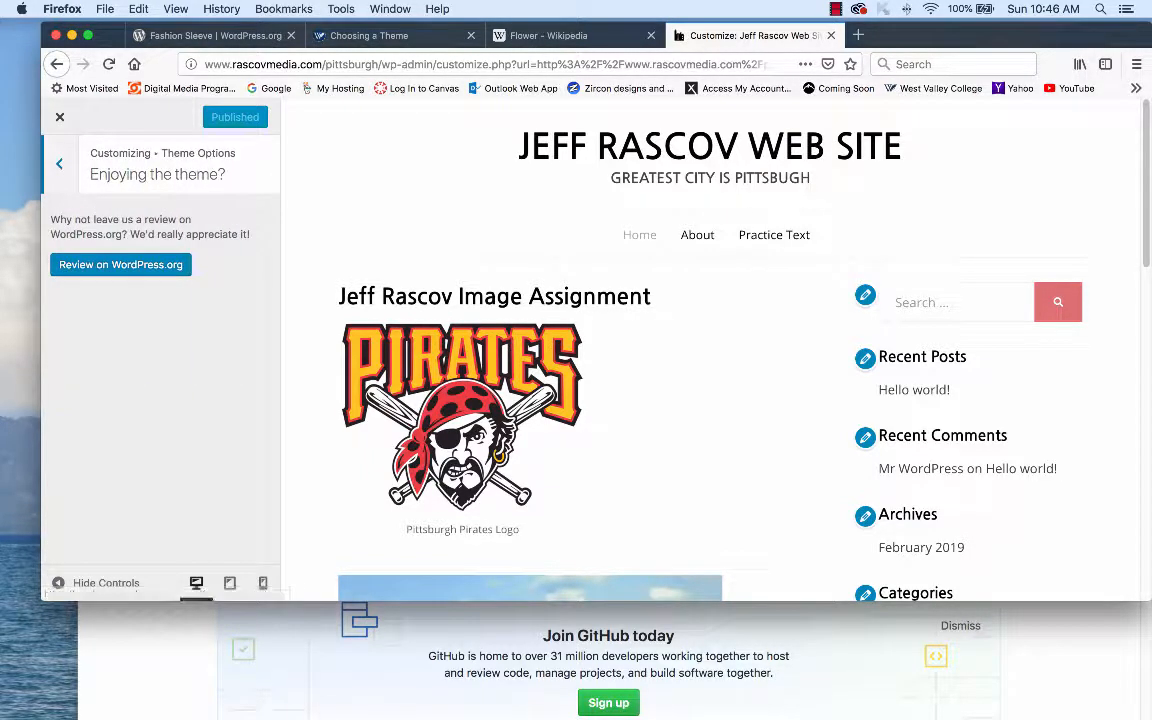
- Leave the theme options and open the logo selection in the Site Identity settings
click(59, 163)
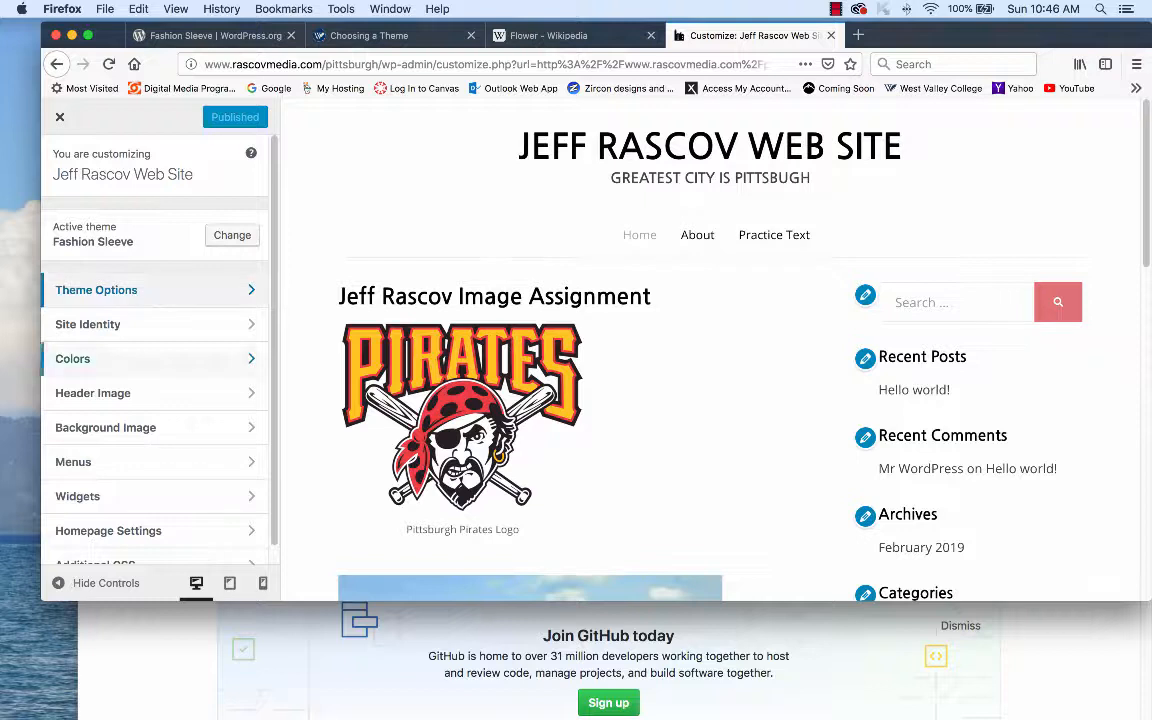
click(88, 324)
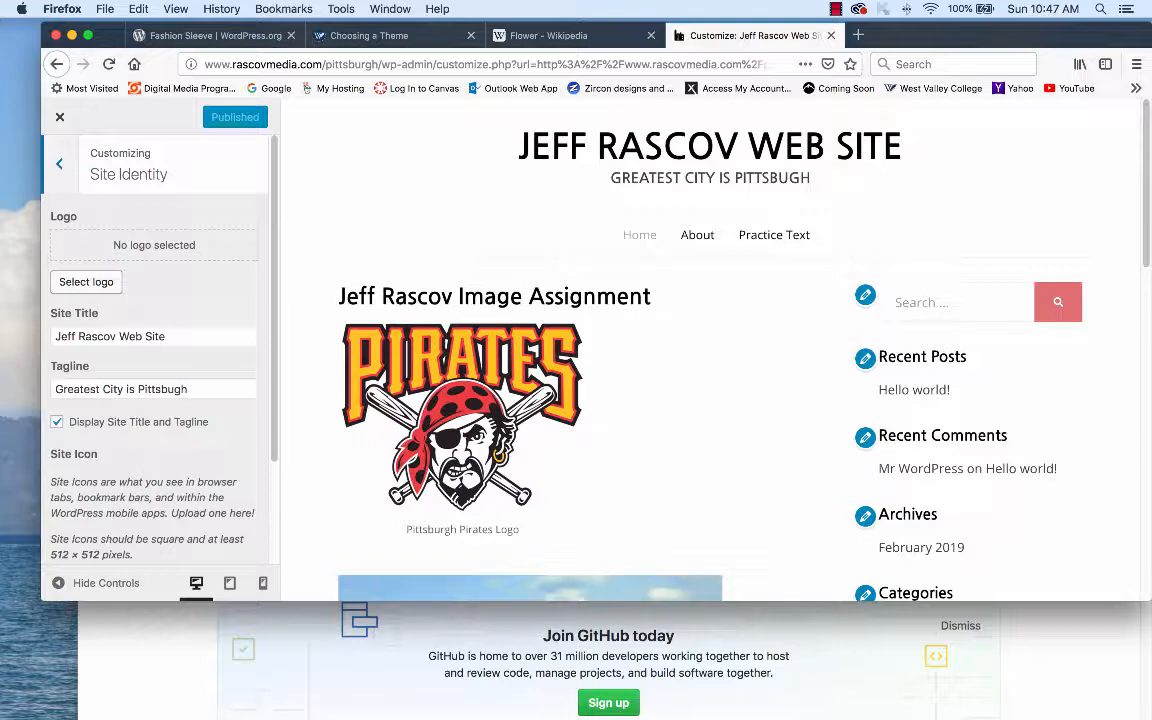
click(86, 281)
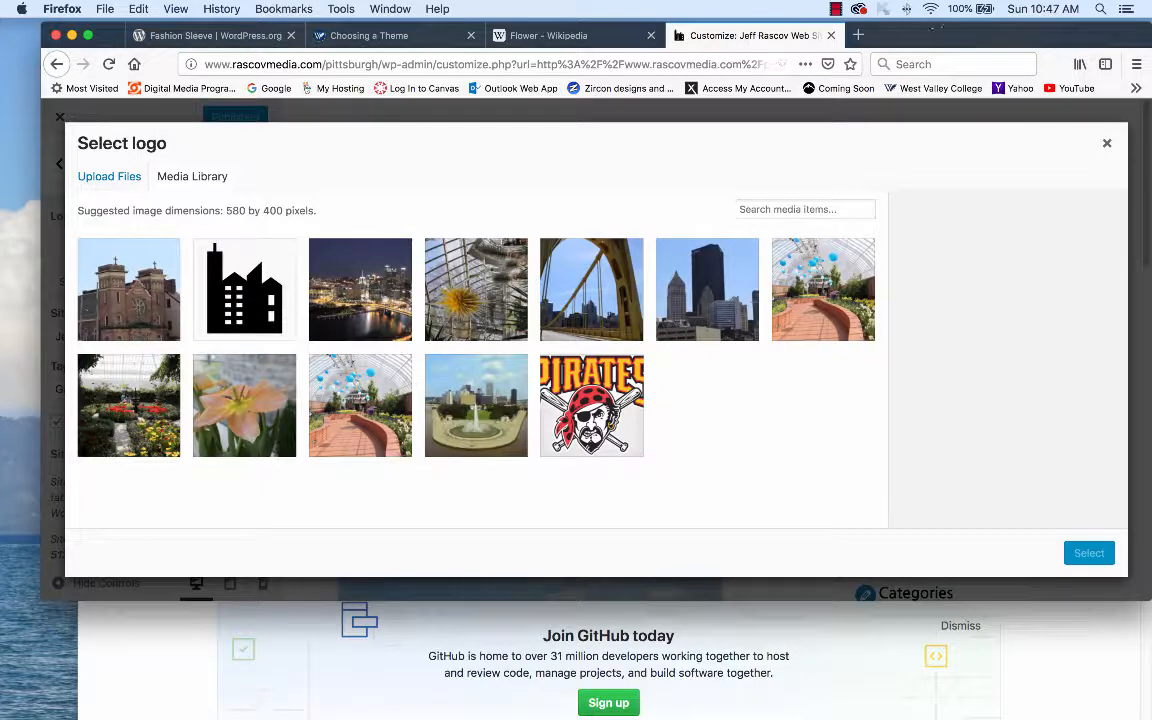
- Open Google Images in a new browser tab
key(super+t)
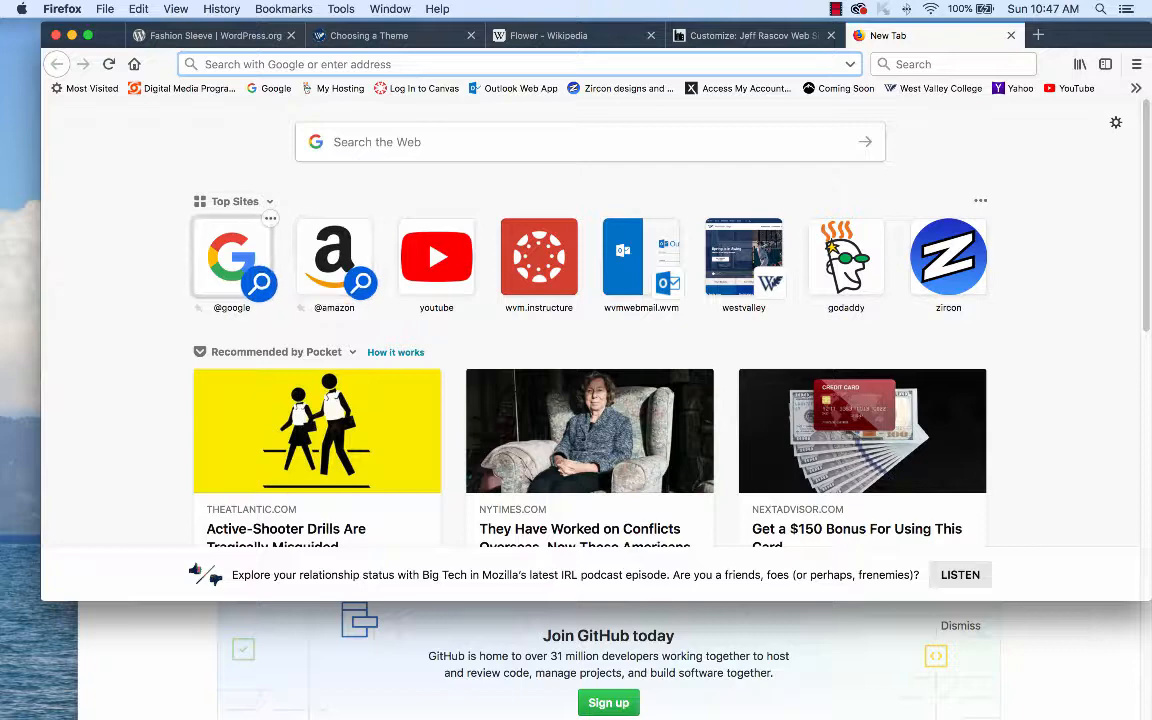
click(232, 256)
key(Escape)
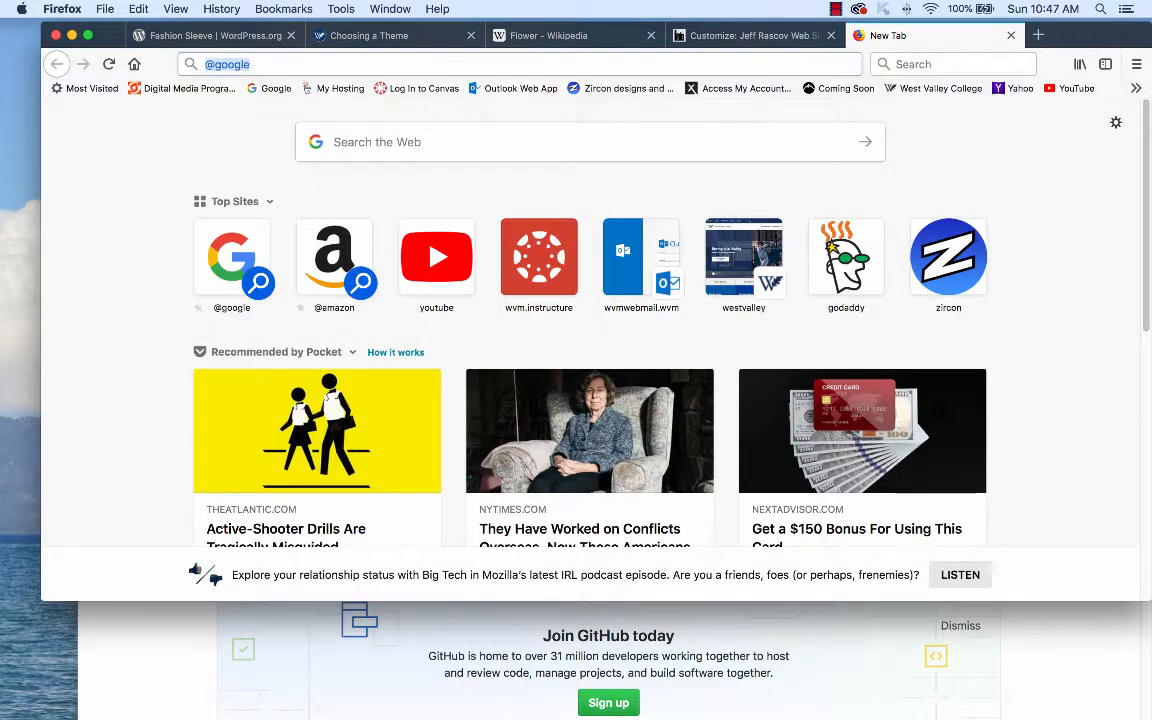
text(google.com/)
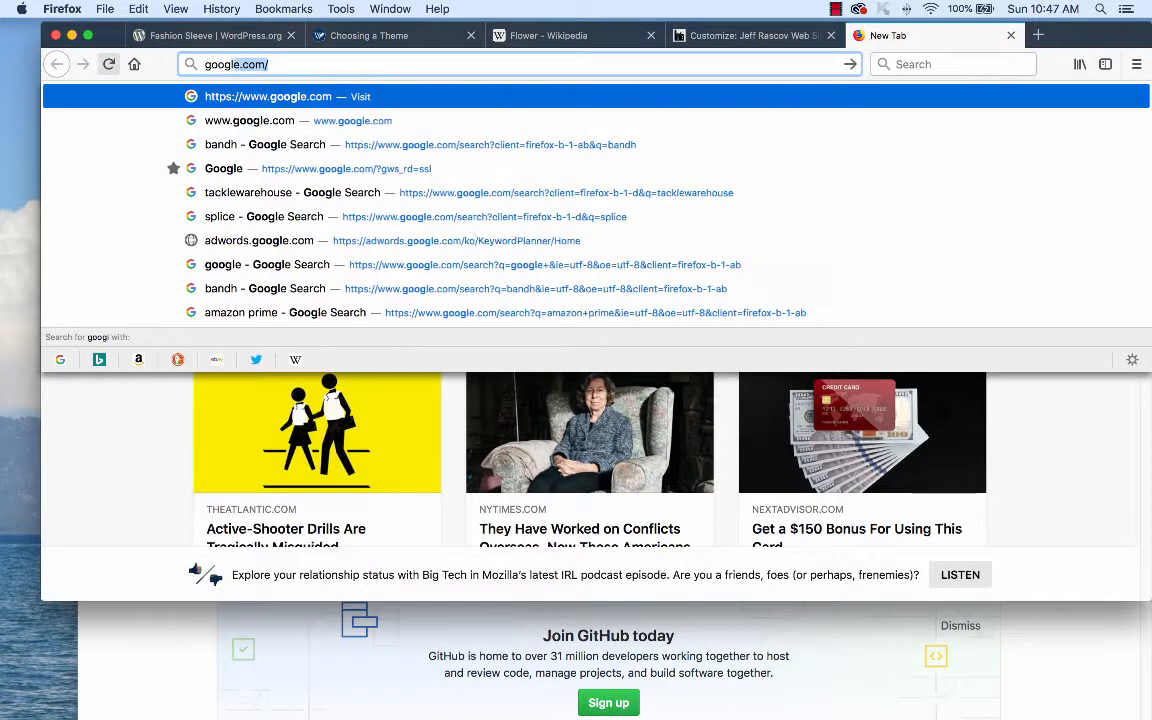
key(Return)
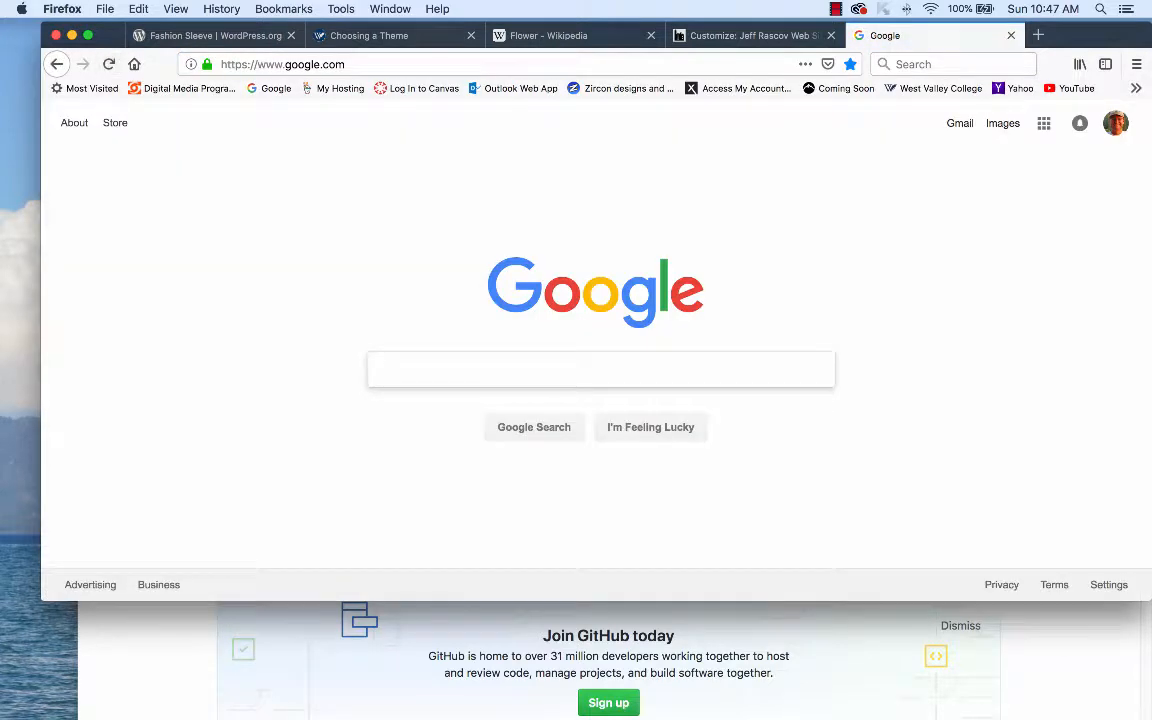
click(1002, 123)
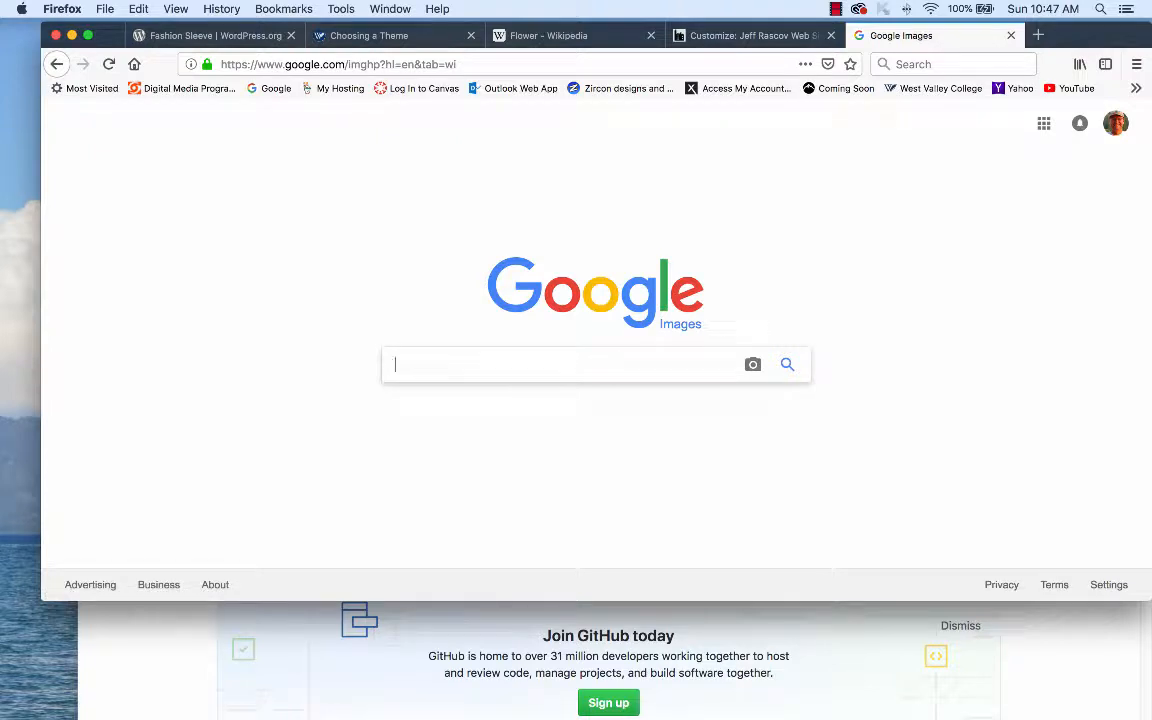
- Search Google Images for "pittsburgh" and limit the results to clip art
text(pit)
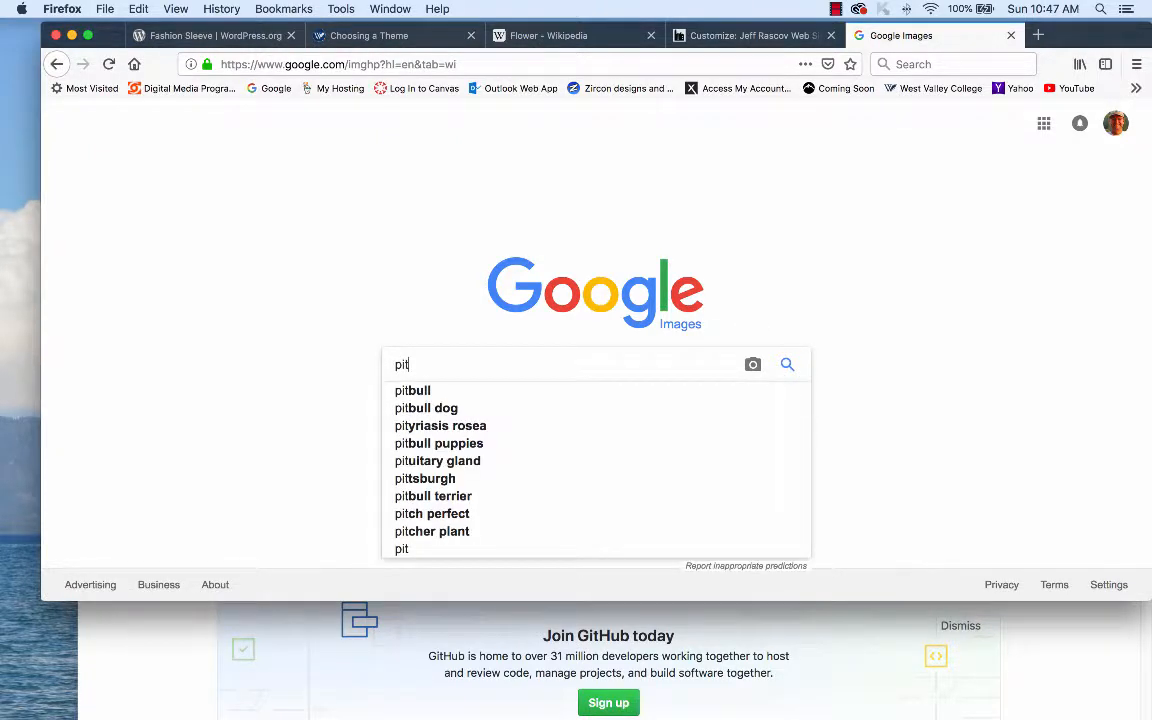
text(tsburgh)
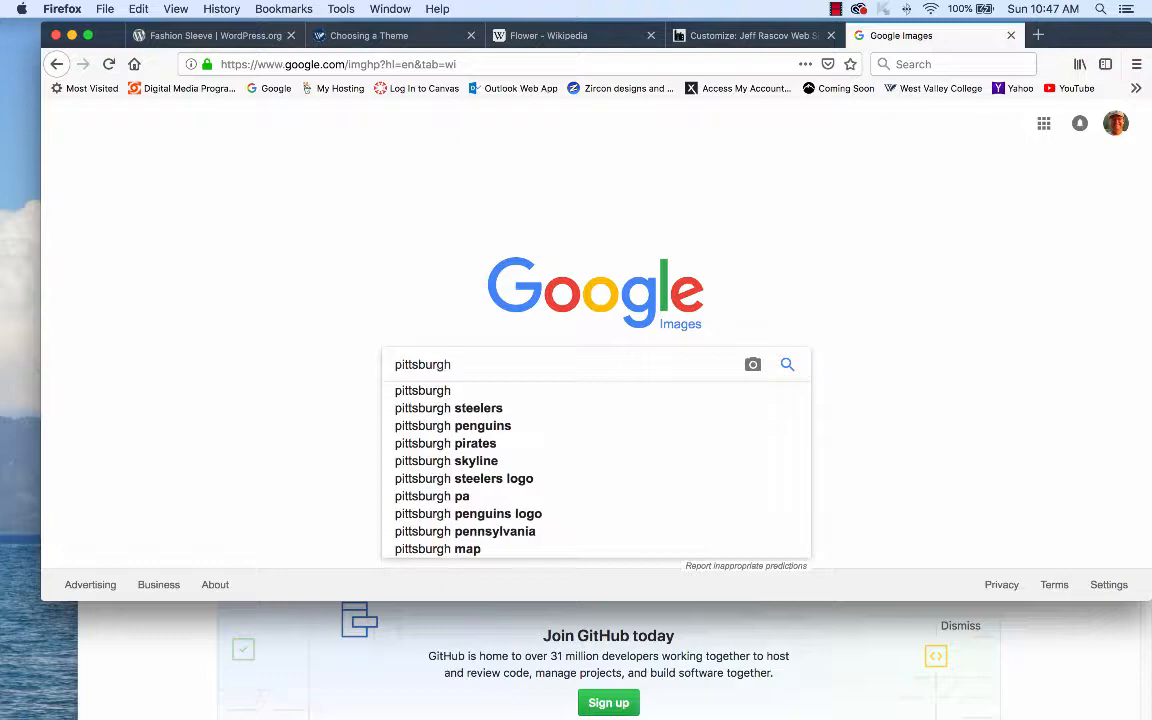
key(Return)
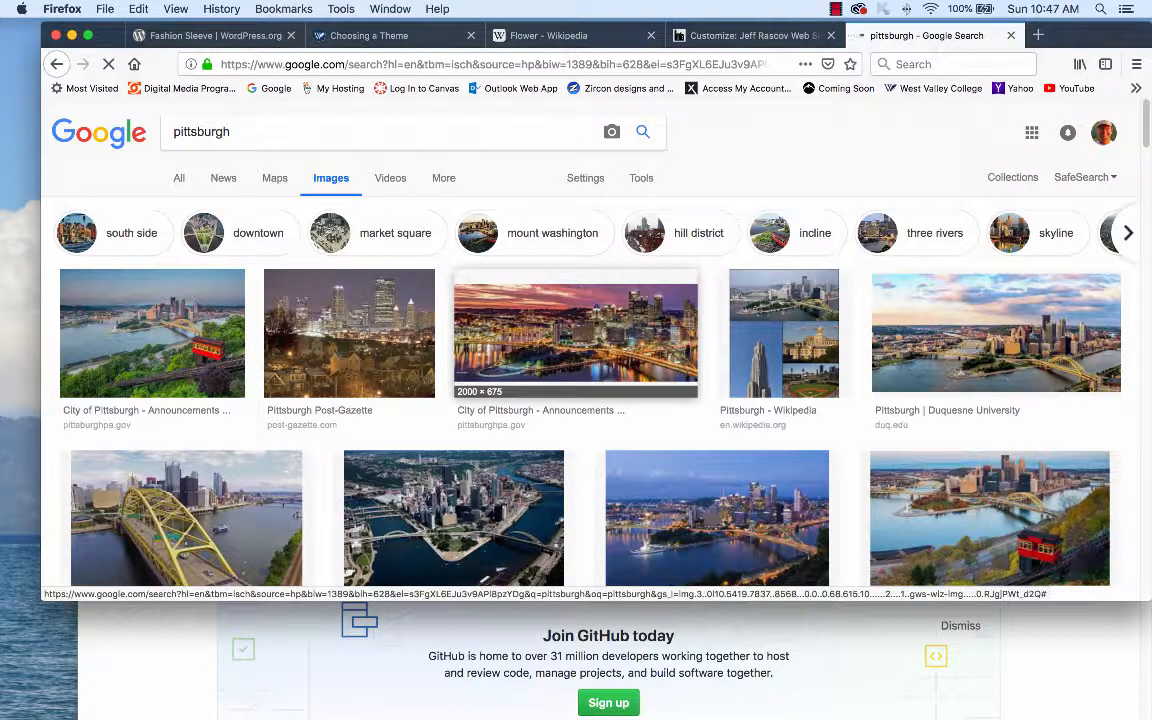
click(641, 178)
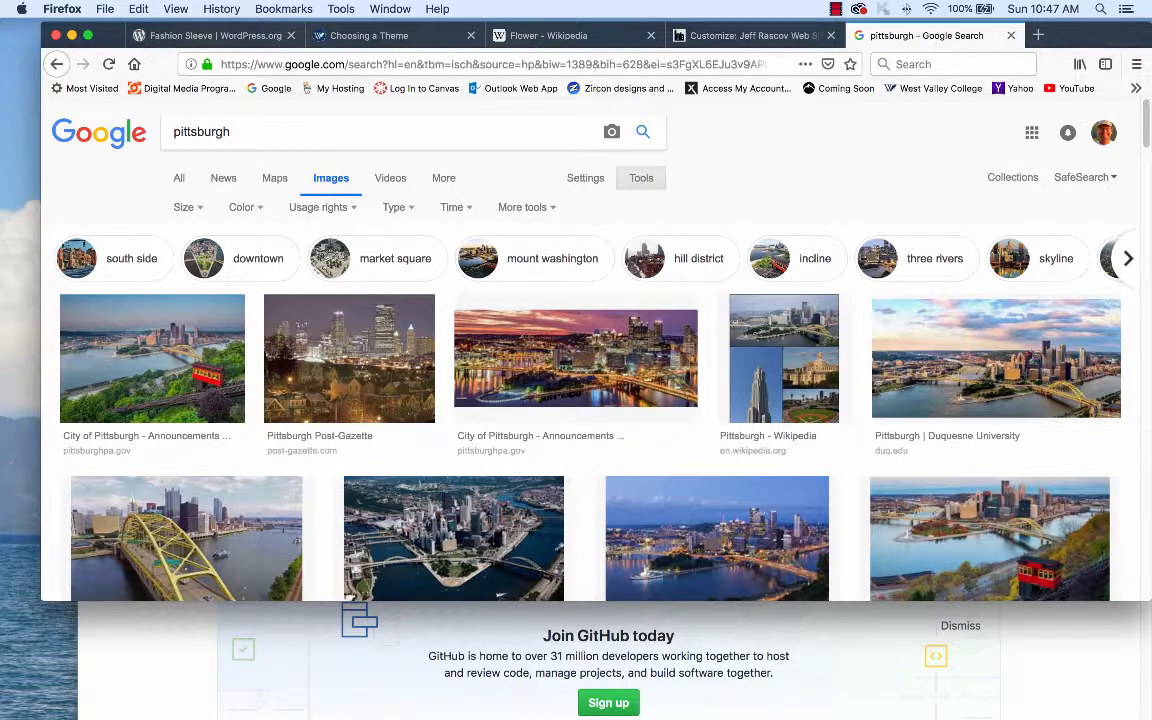
click(524, 207)
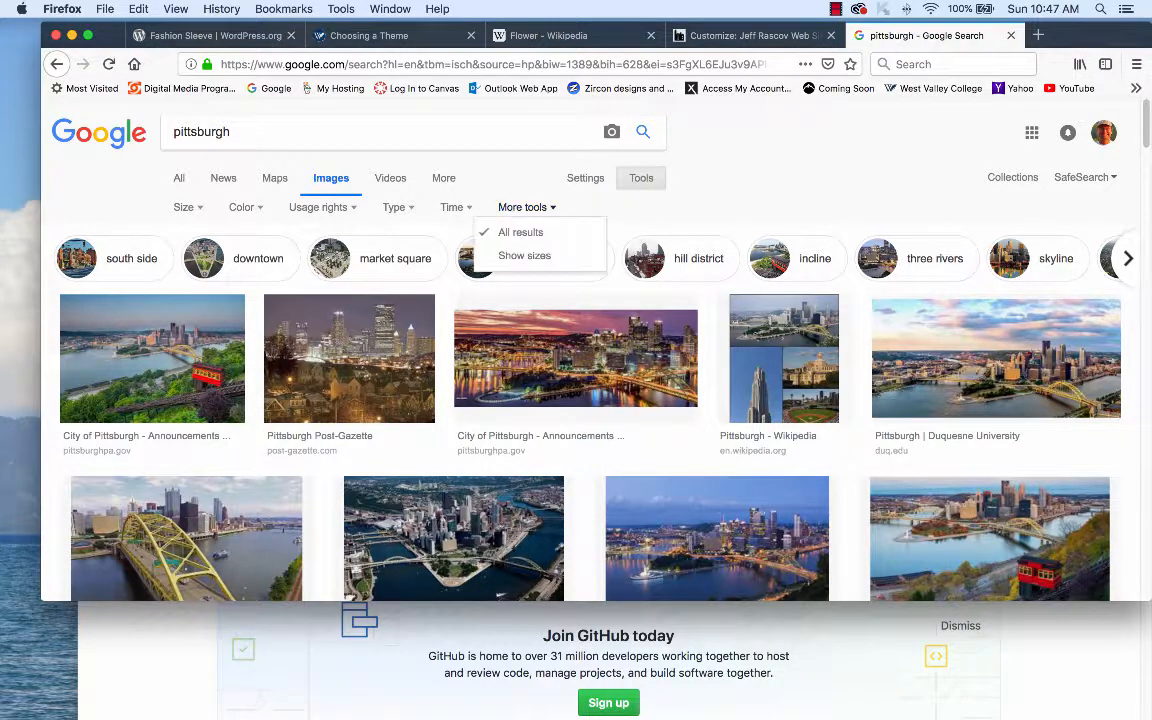
click(395, 207)
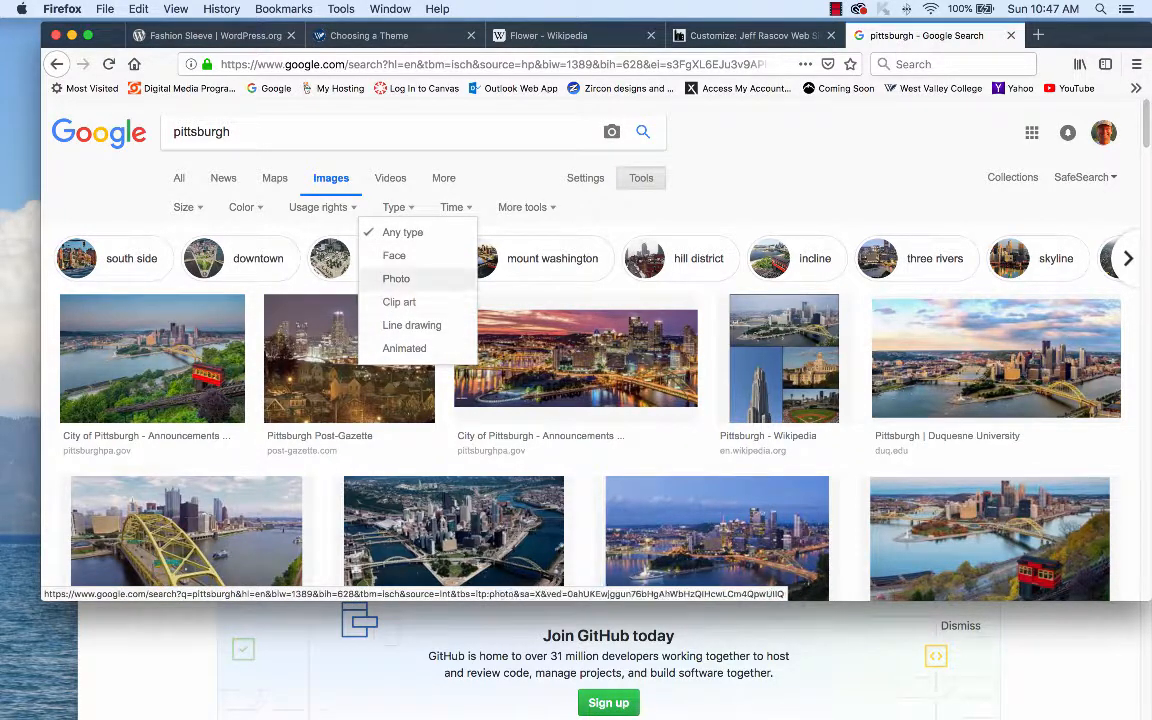
click(399, 302)
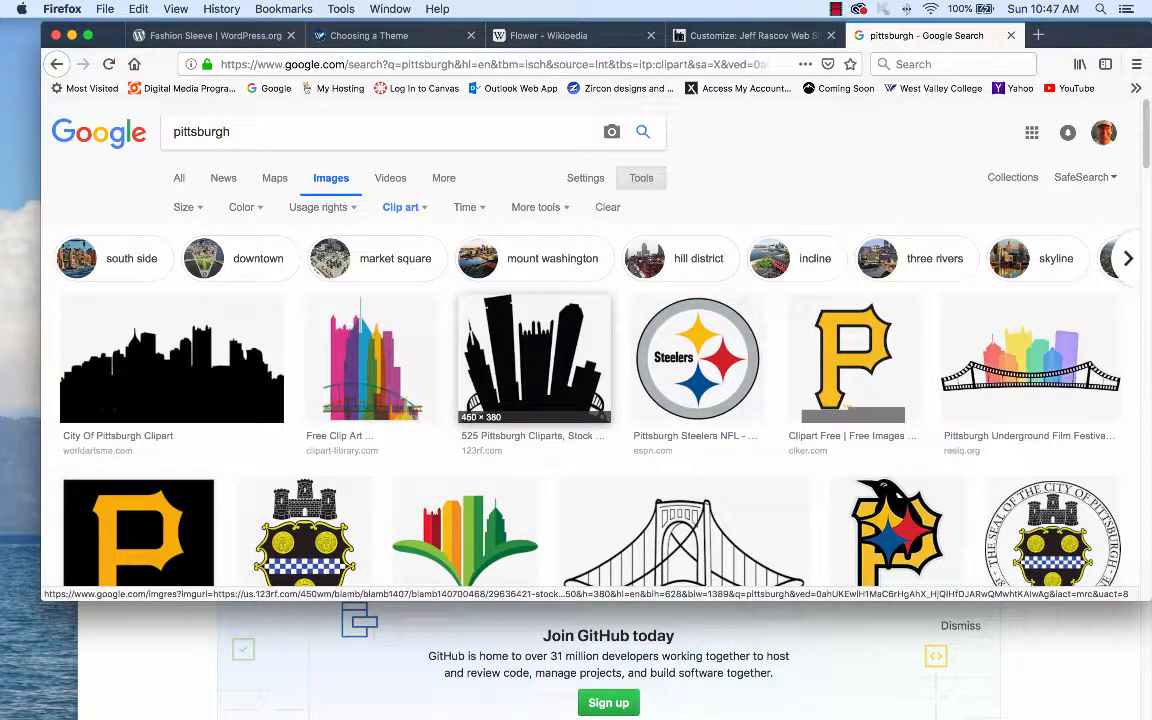
- Preview the clip art of the yellow letter P on black and capture the image area as a screenshot
scroll(533, 360, down, 5)
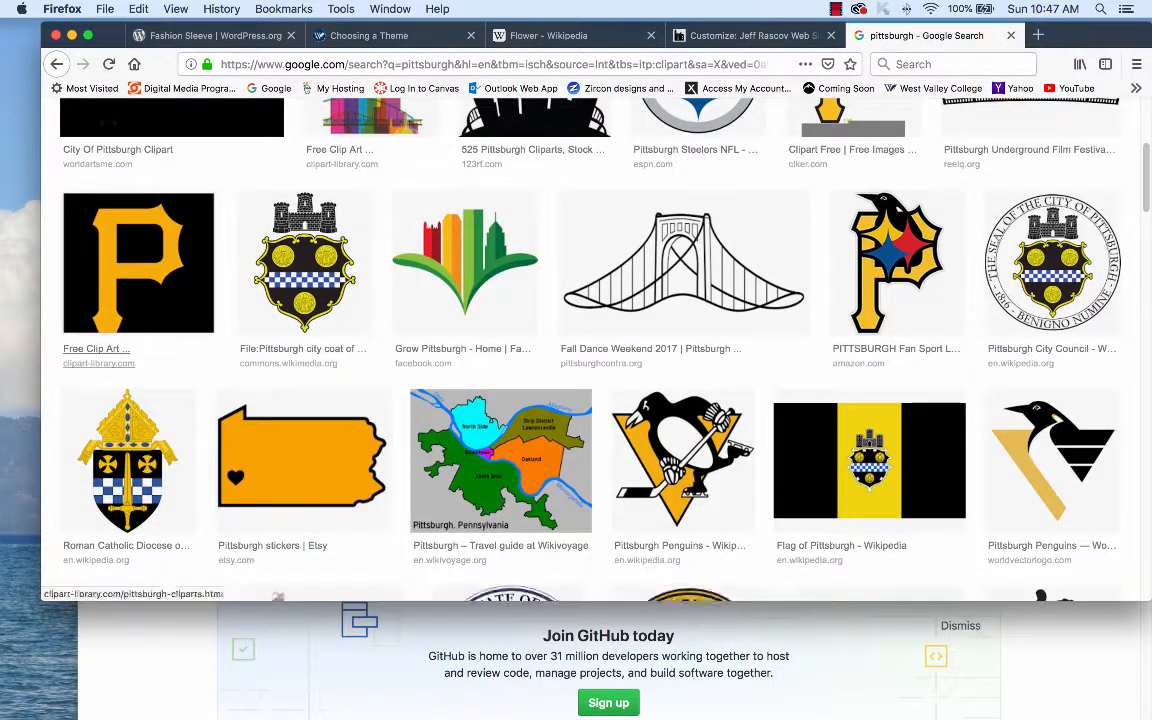
click(138, 260)
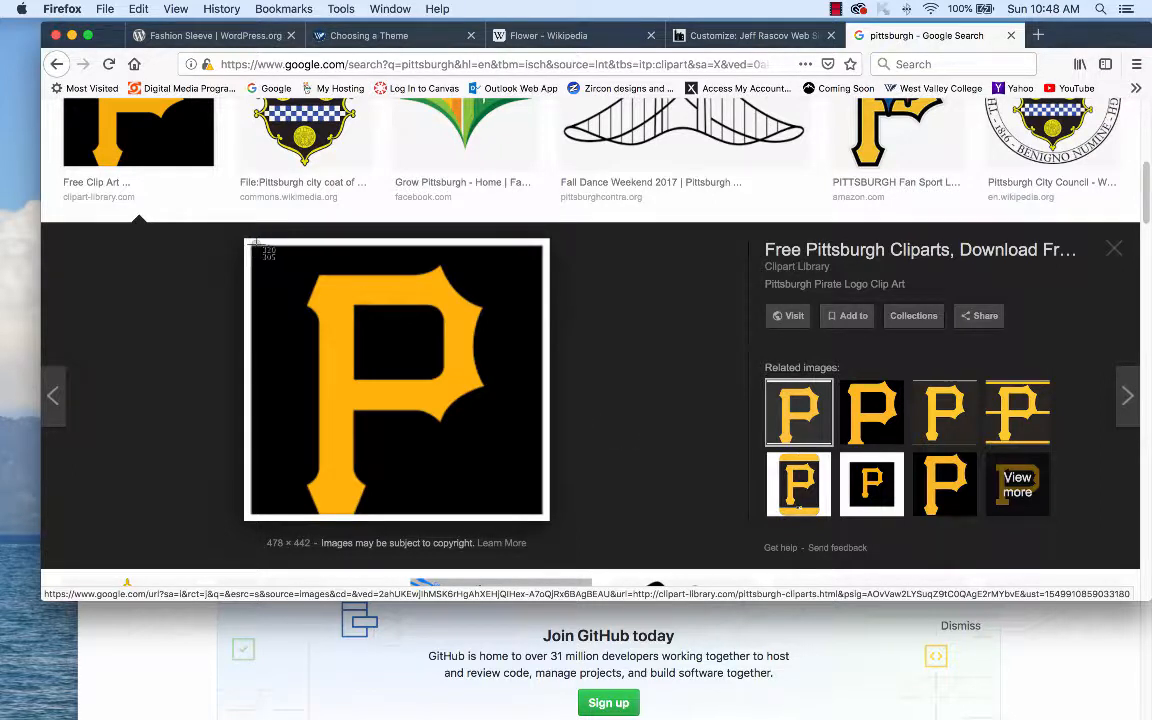
drag(252, 247, 518, 516)
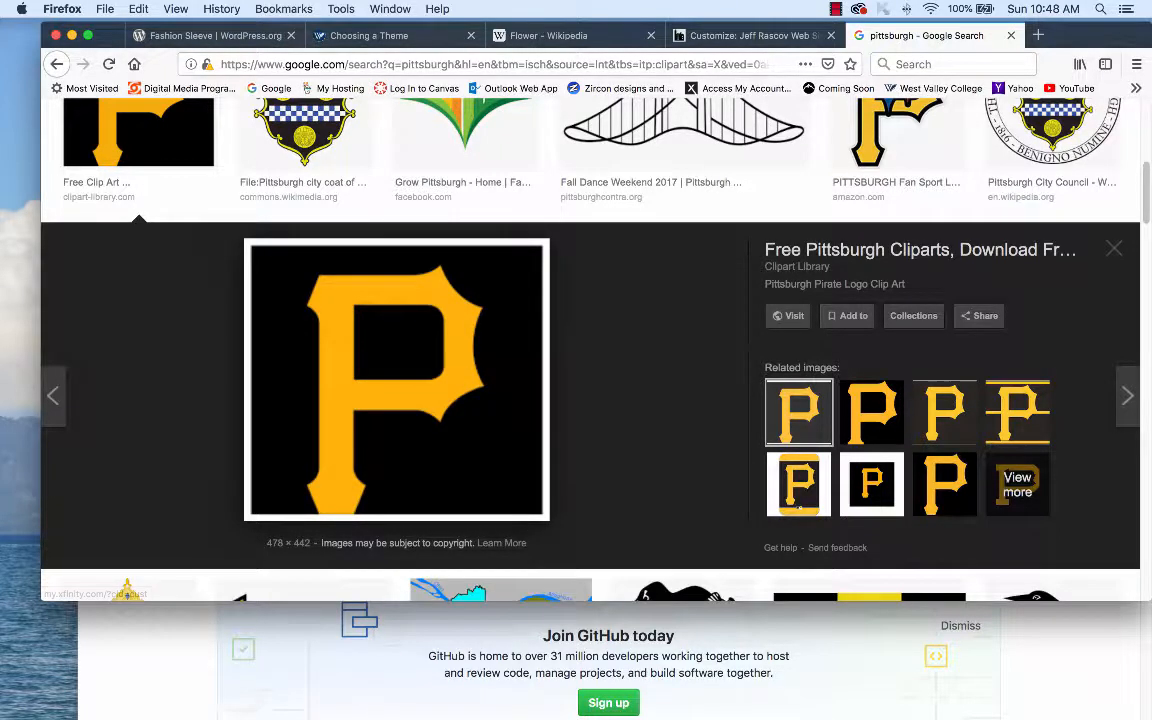
- Preview the black cartoon Pittsburgh skyline silhouette and capture the whole picture as a screenshot
scroll(518, 516, up, 5)
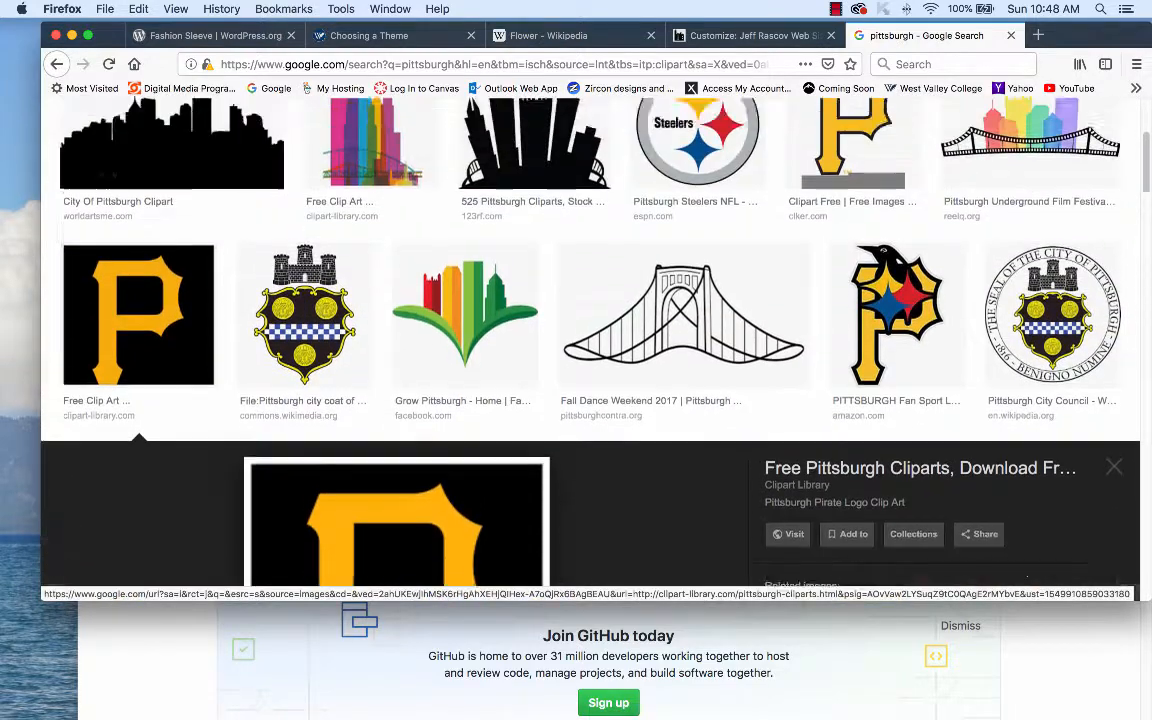
scroll(600, 350, up, 3)
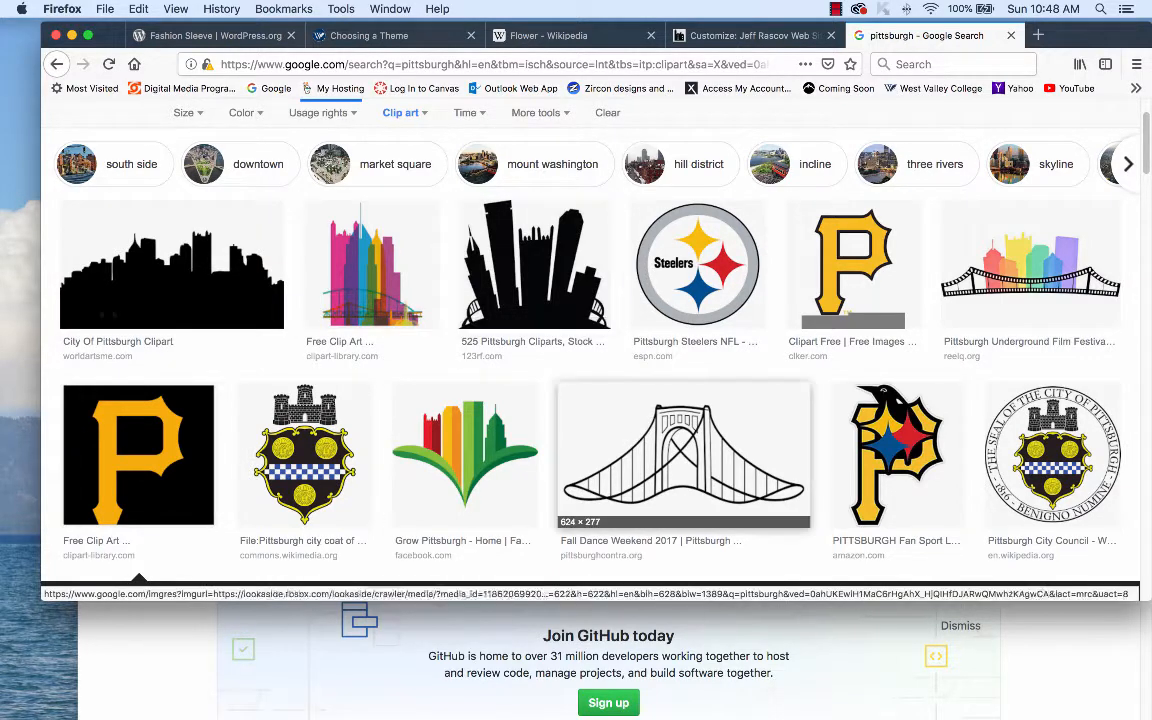
click(534, 263)
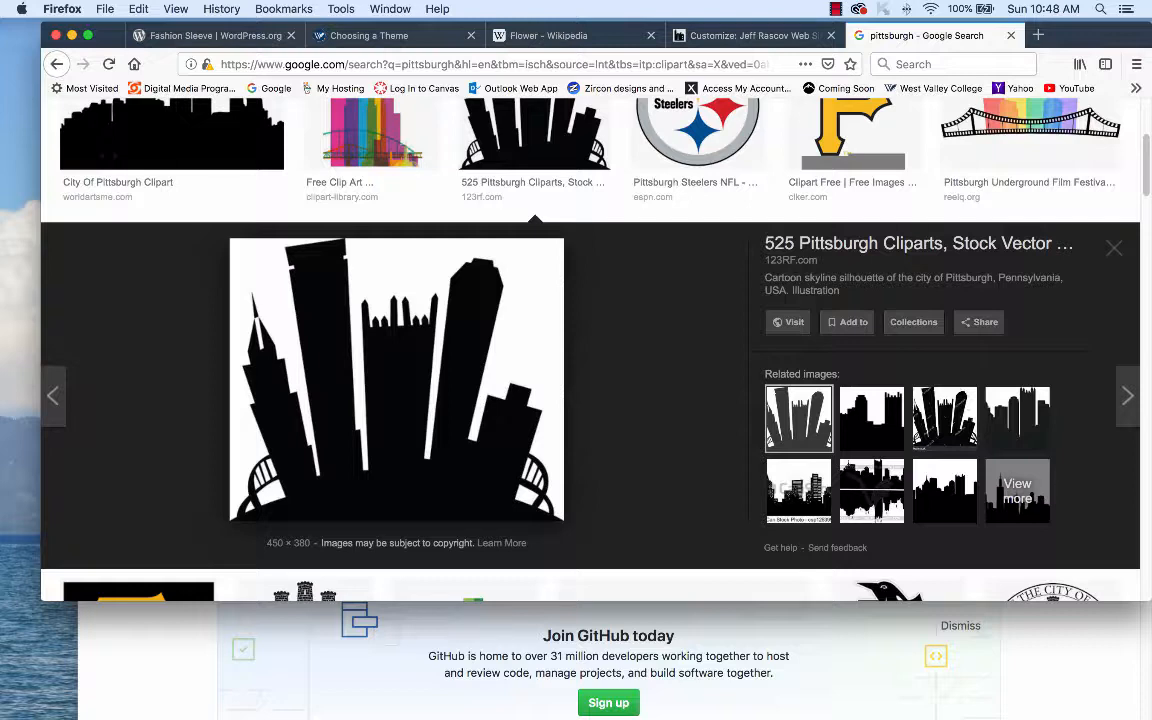
key(super+shift+4)
drag(231, 241, 563, 521)
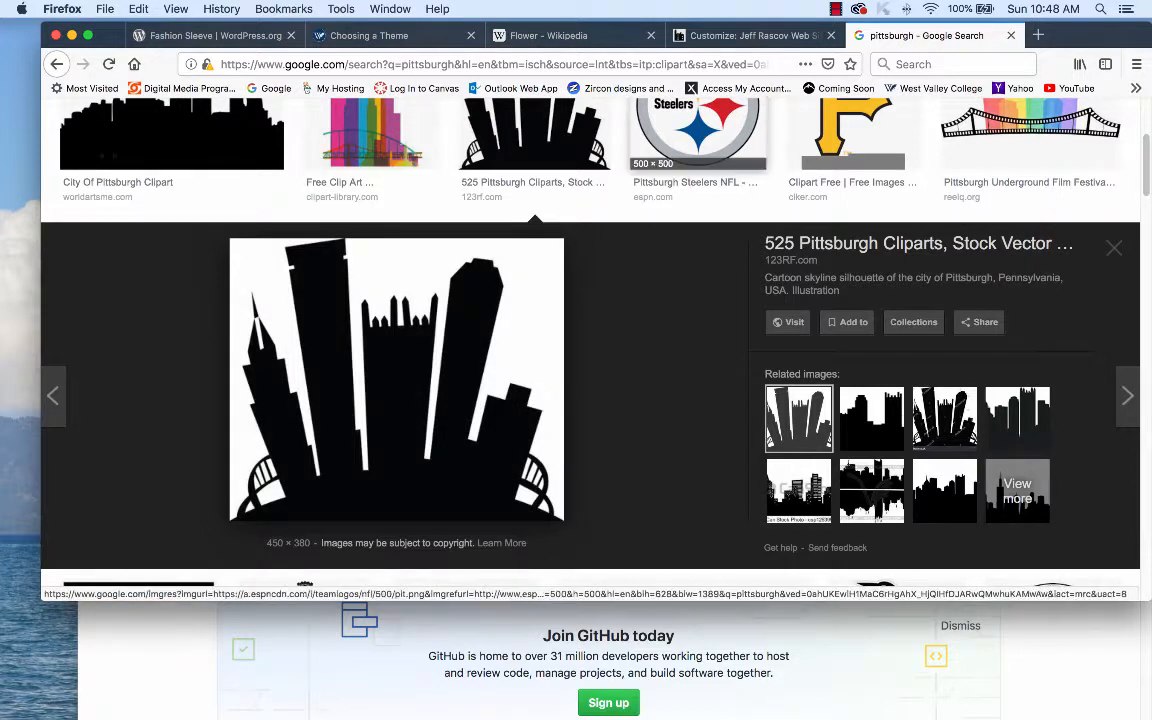
- Upload Screen Shot 2019-02-10 at 10.48.37 AM.png and Screen Shot 2019-02-10 at 10.48.05 AM.png from the Desktop to the media library for the site logo
click(748, 35)
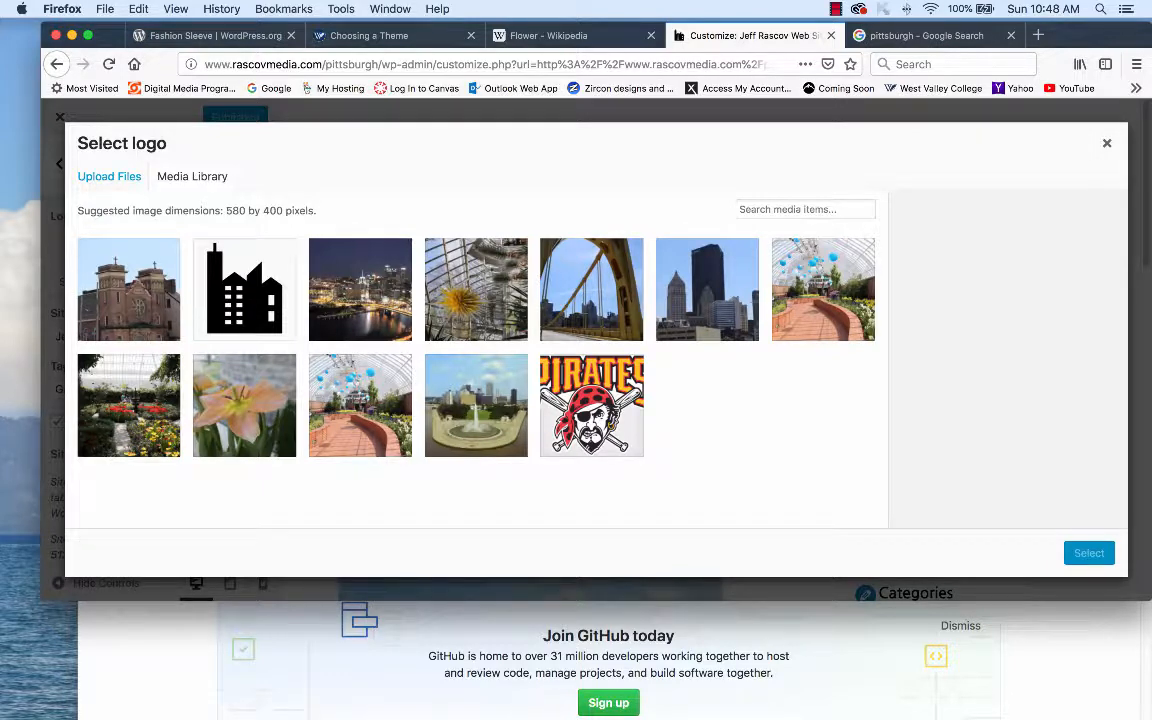
click(109, 176)
click(596, 376)
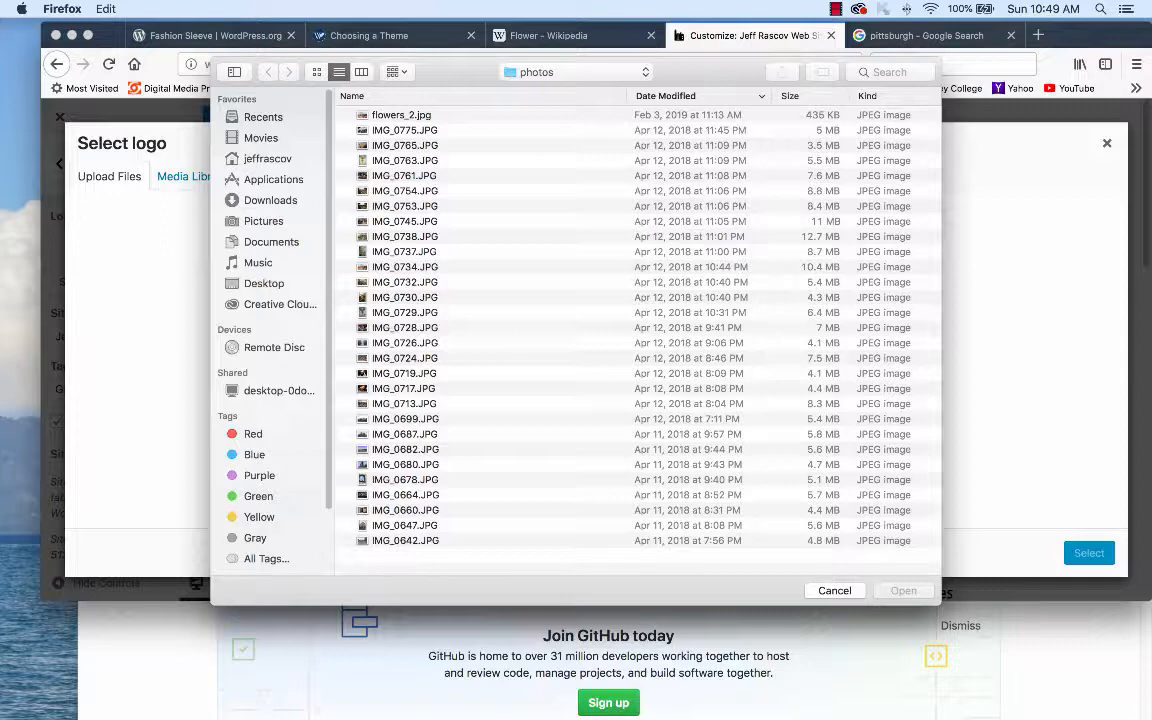
click(264, 284)
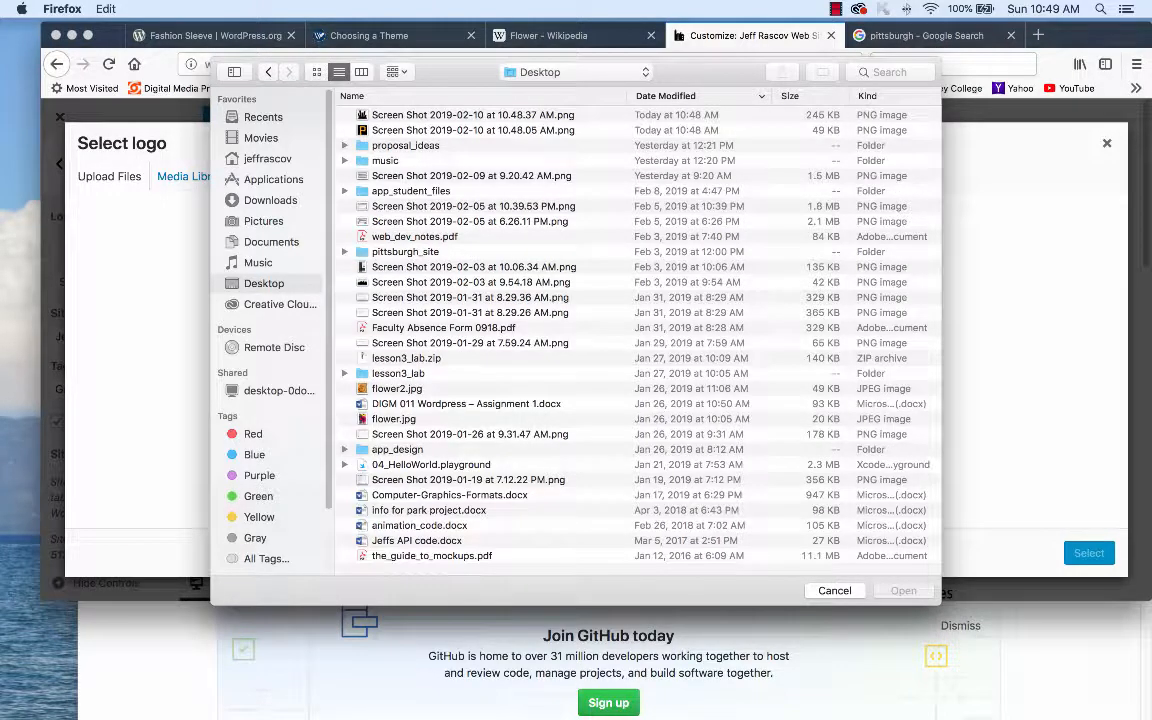
click(473, 115)
shift+click(473, 130)
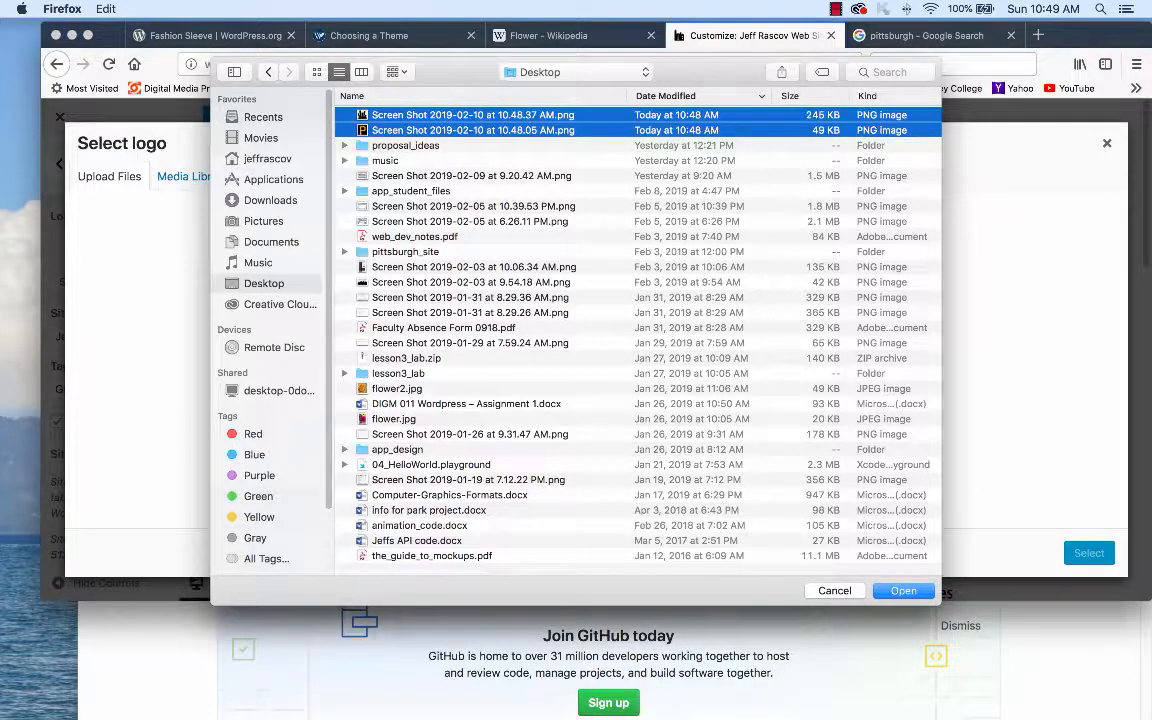
key(Return)
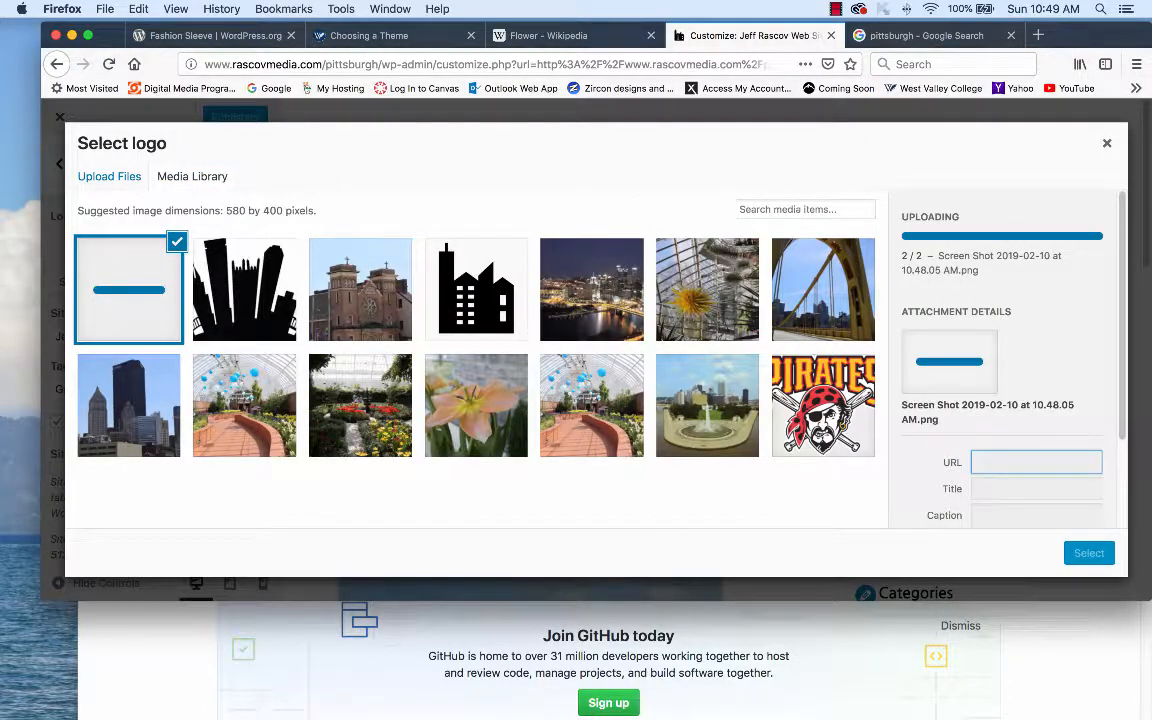
- Give the yellow letter P image the alt text "logo" and the skyline silhouette the alt text "city"
scroll(1010, 400, down, 3)
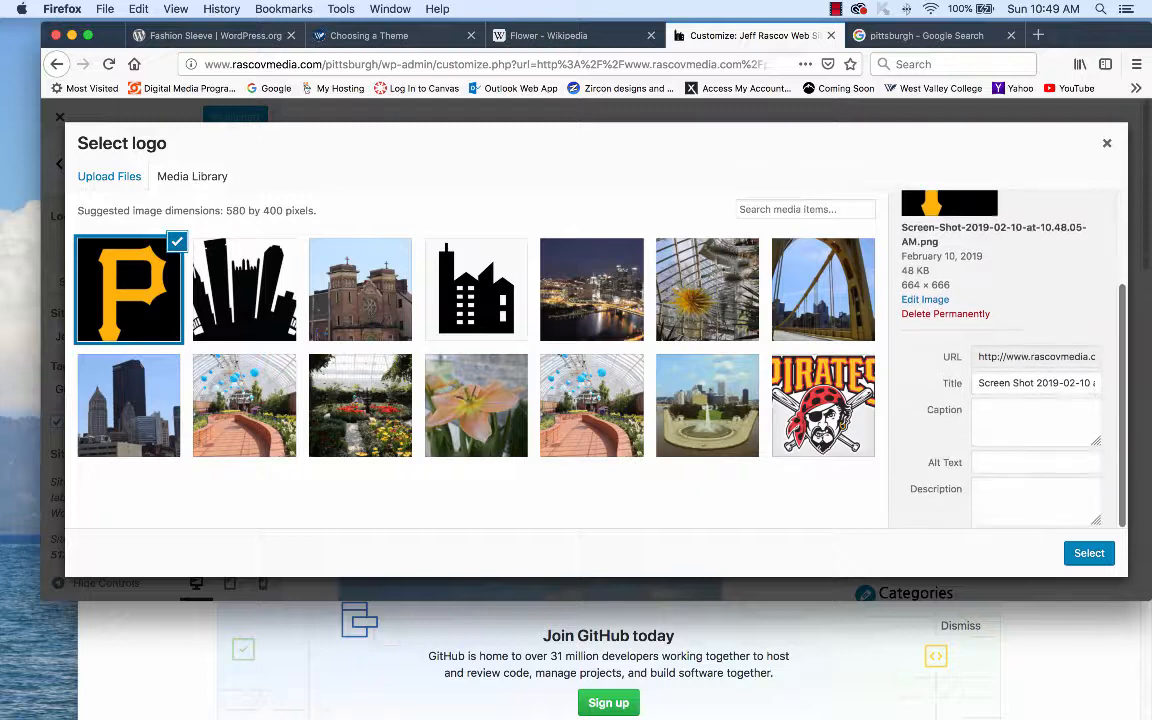
click(1018, 464)
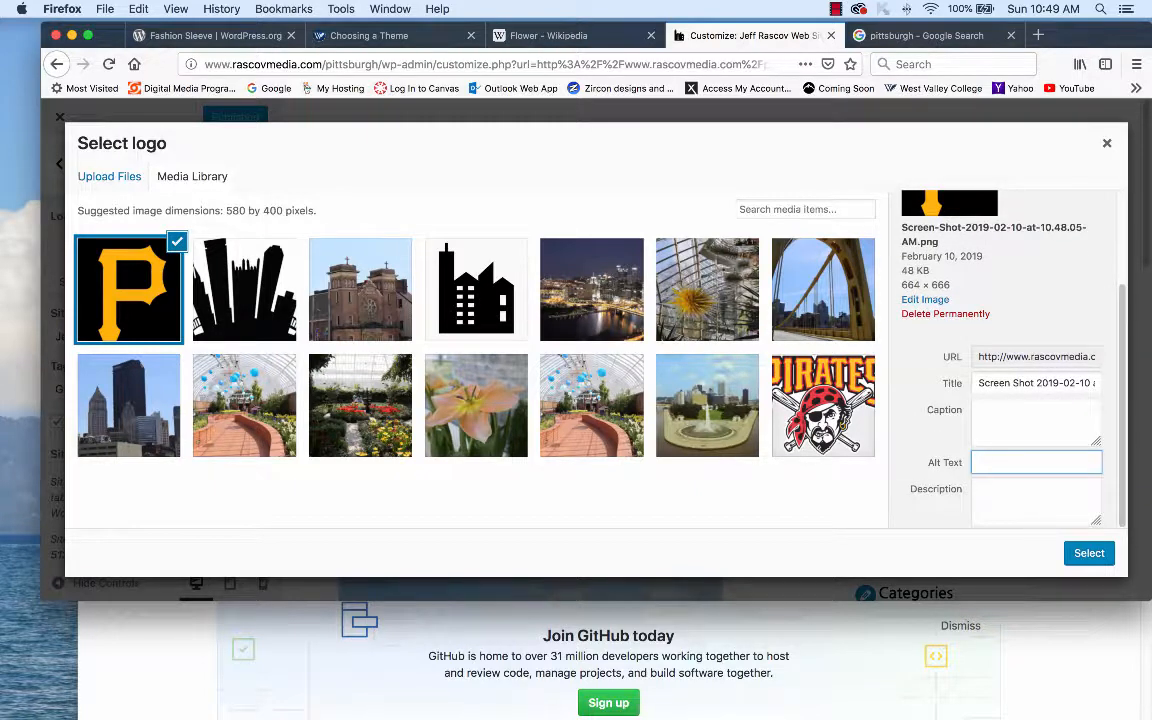
text(logo)
click(245, 290)
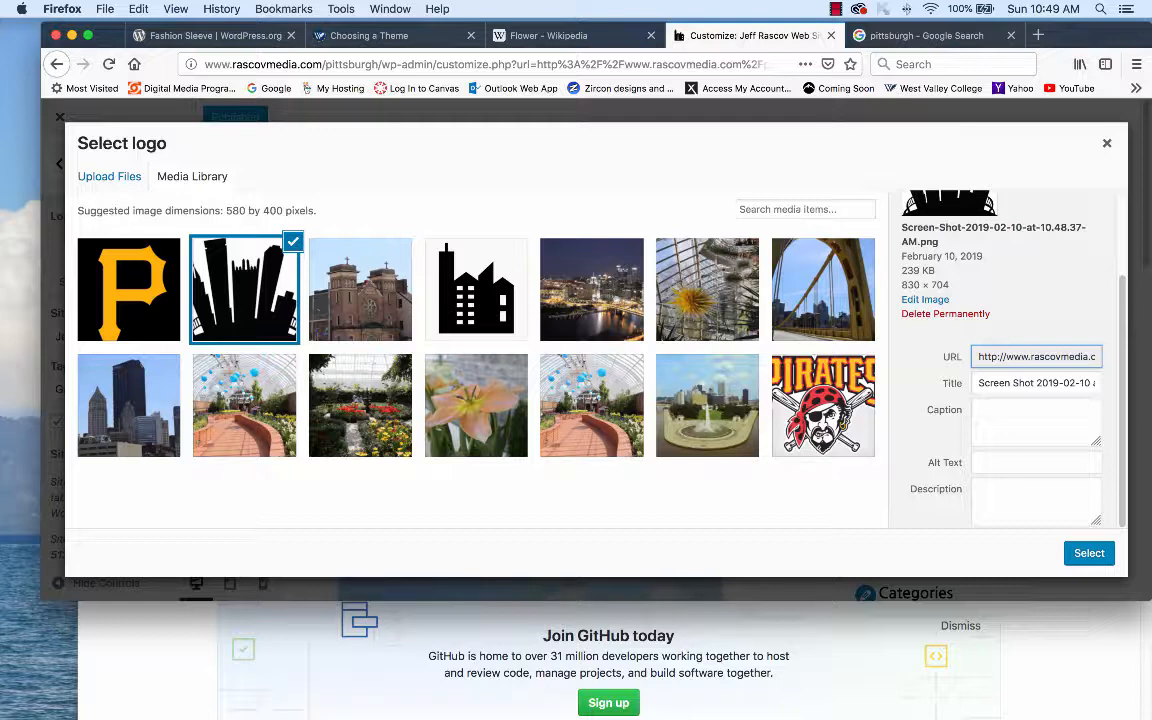
click(1032, 462)
text(city)
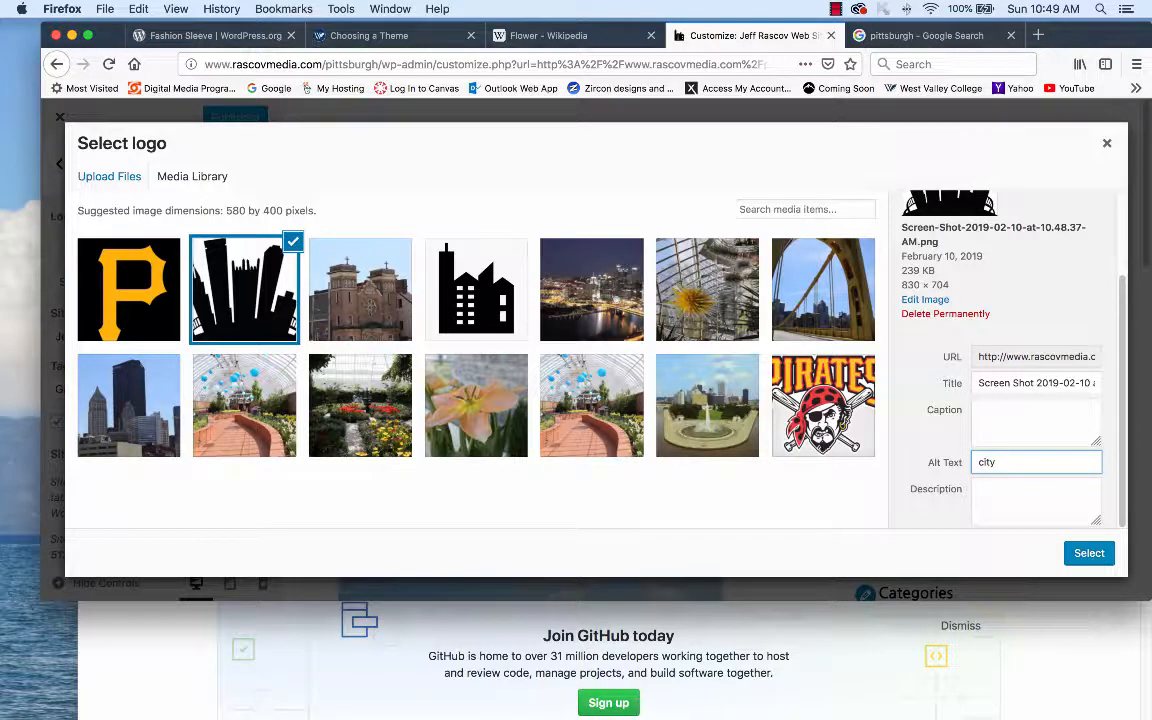
key(shift+Tab)
key(shift+Tab)
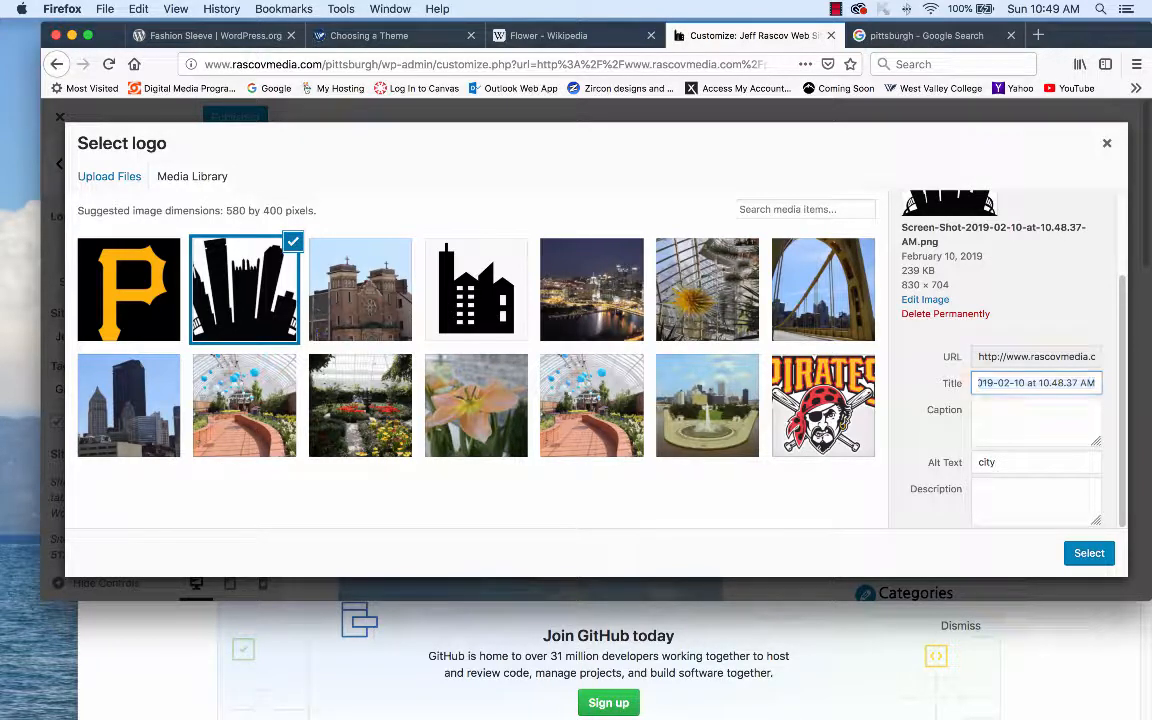
click(934, 338)
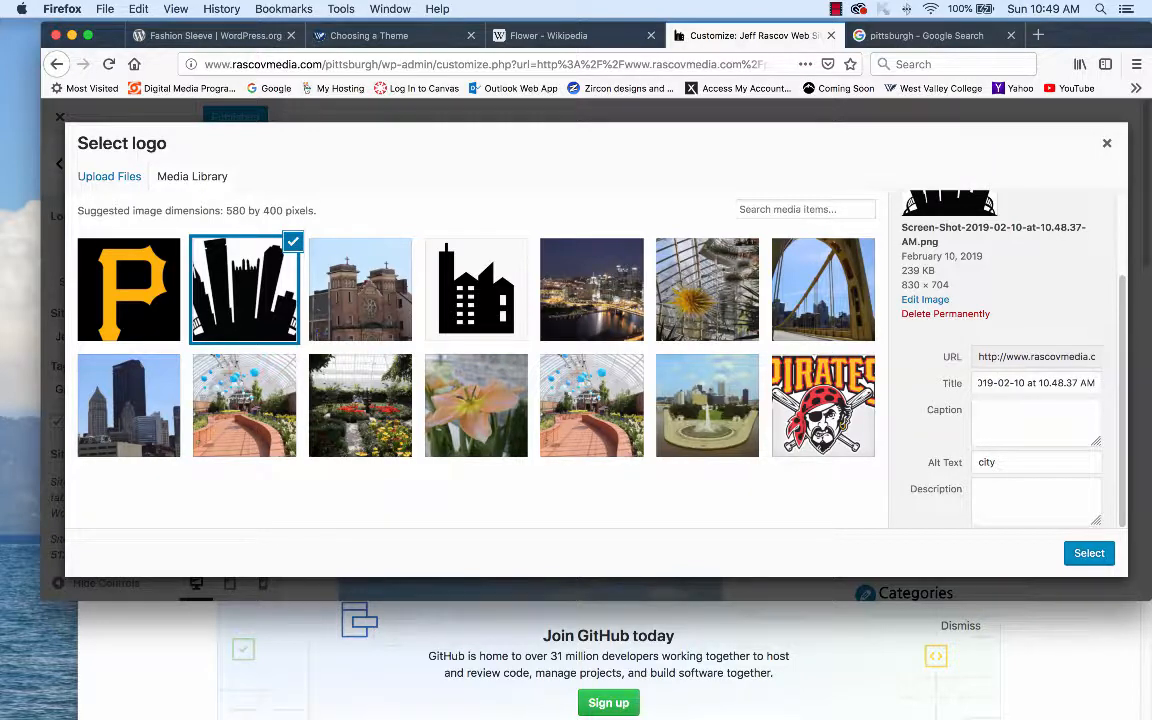
- Use the skyline silhouette as the site logo, moving the crop area slightly upward before cropping
click(1089, 553)
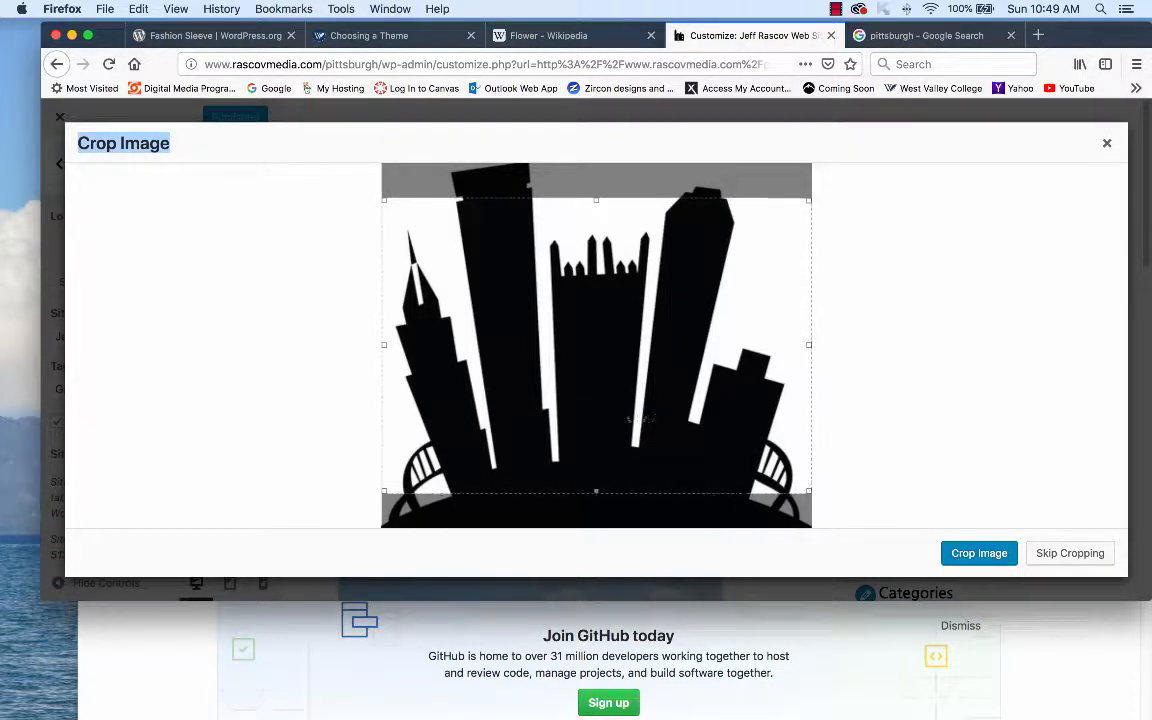
mouse_move(637, 415)
mouse_down()
mouse_move(636, 384)
mouse_move(635, 402)
mouse_up()
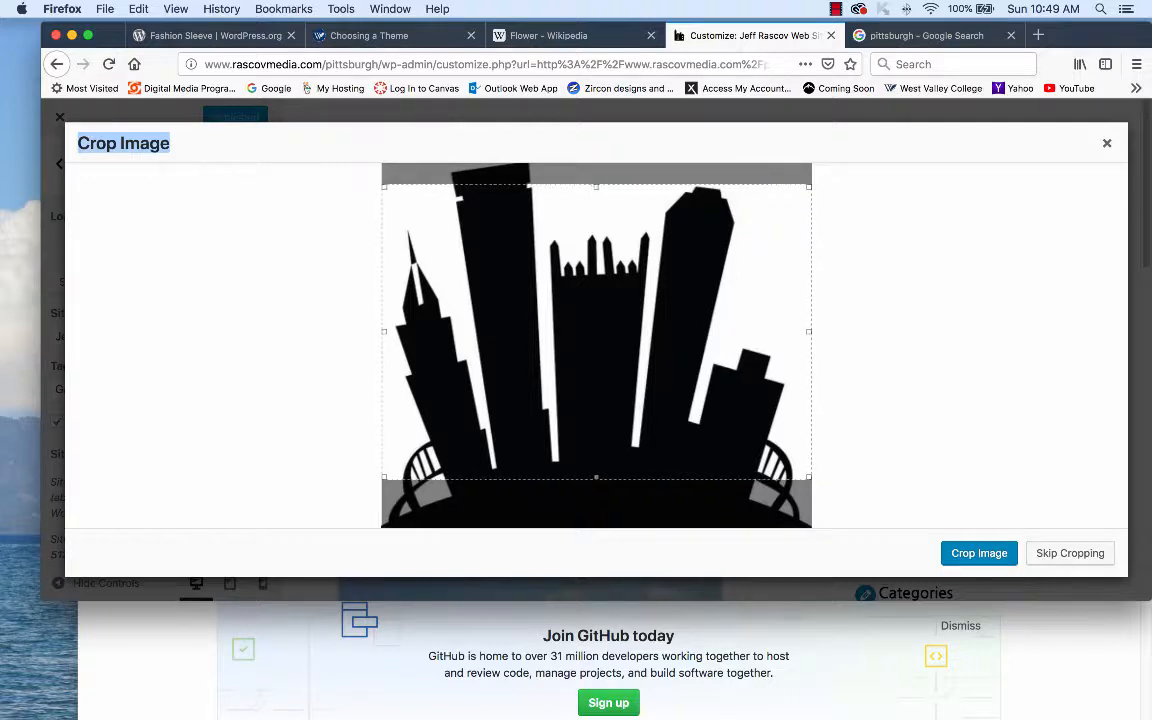
click(979, 553)
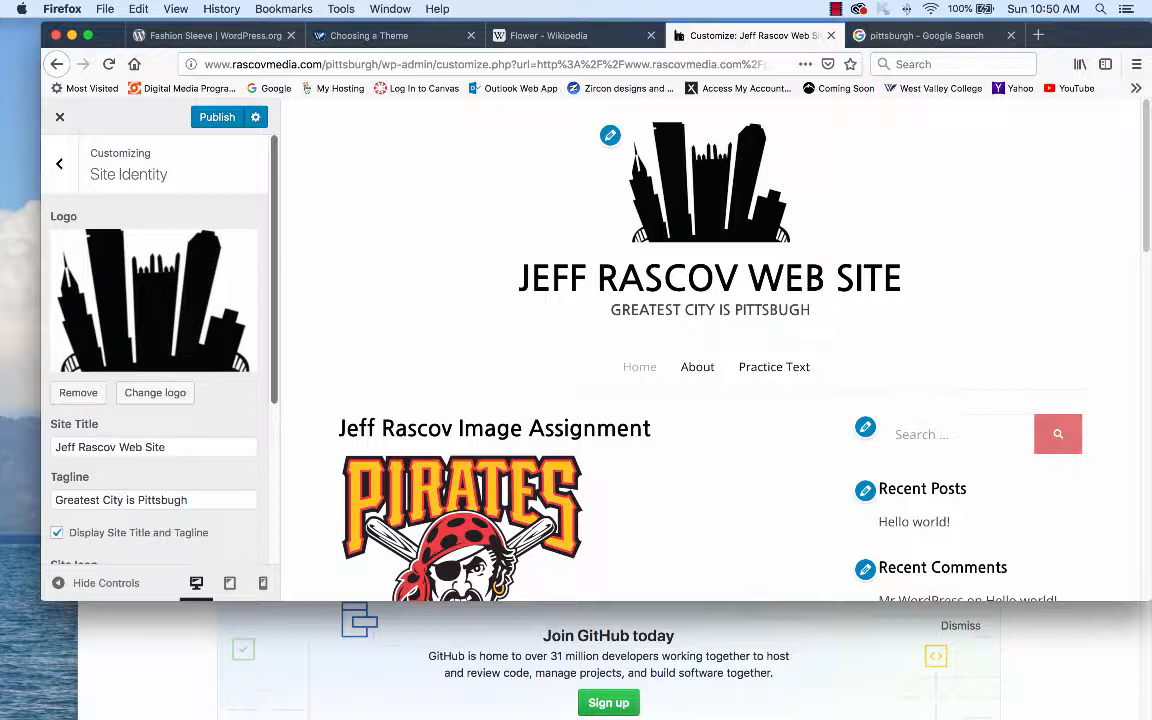
- Replace the site icon with the yellow letter P image, cropped to the full proposed area
scroll(155, 350, down, 5)
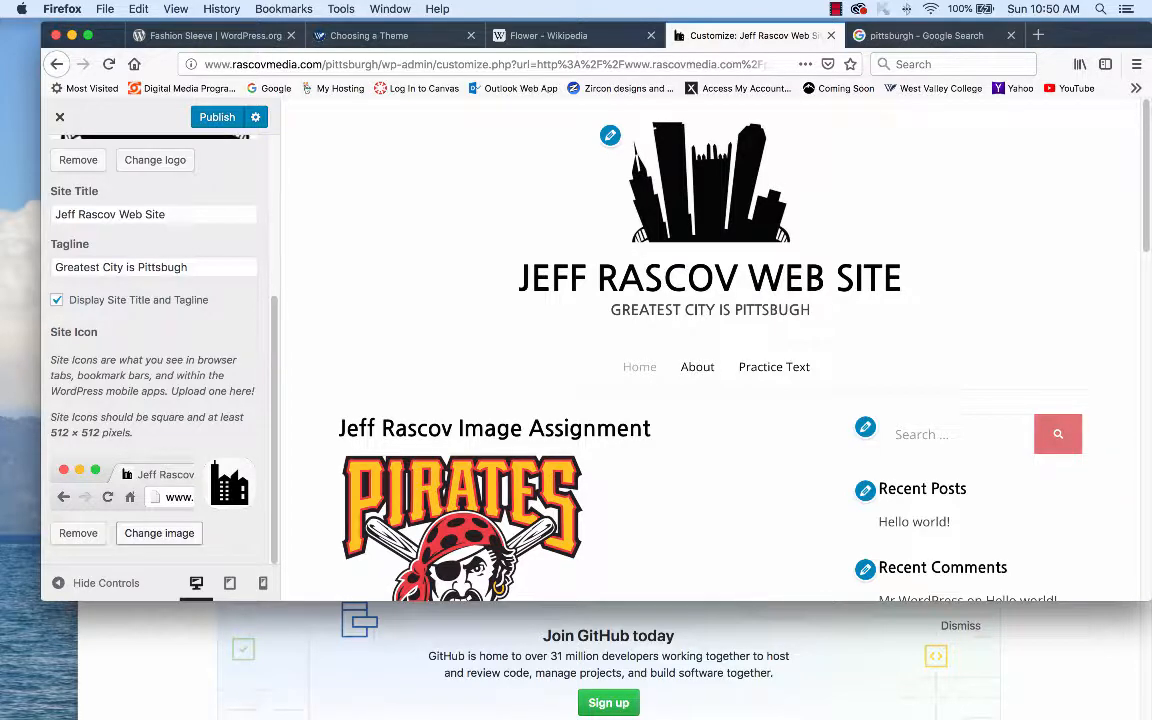
click(159, 533)
click(129, 290)
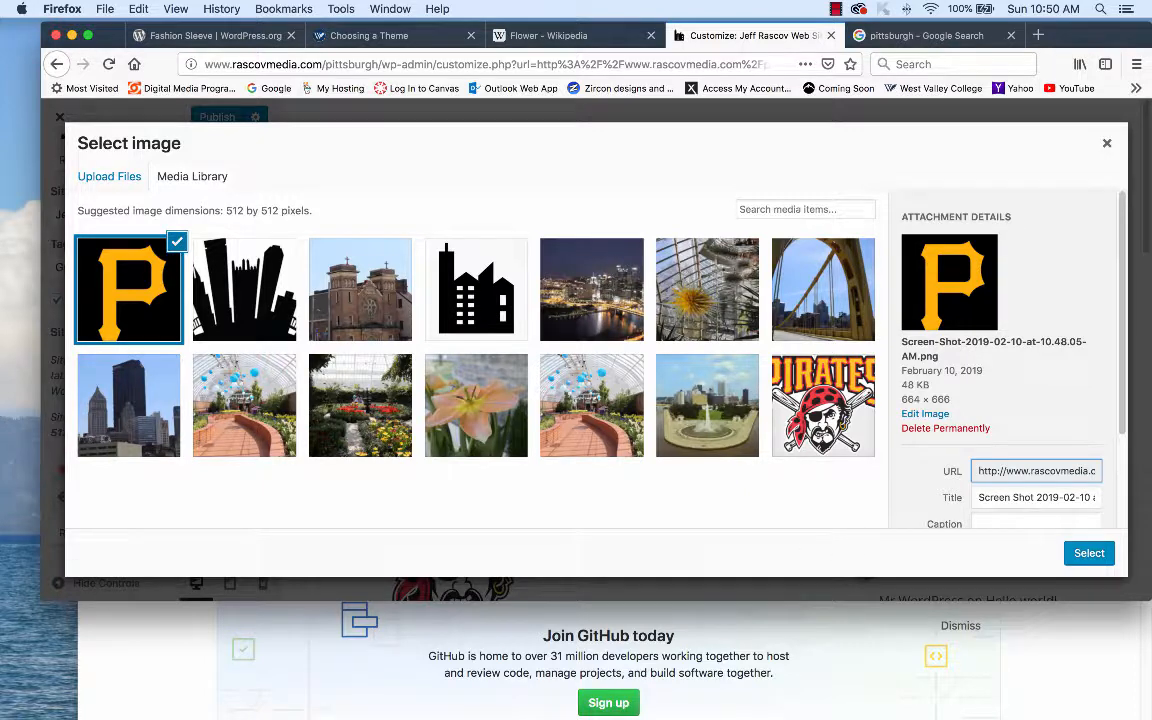
click(1089, 553)
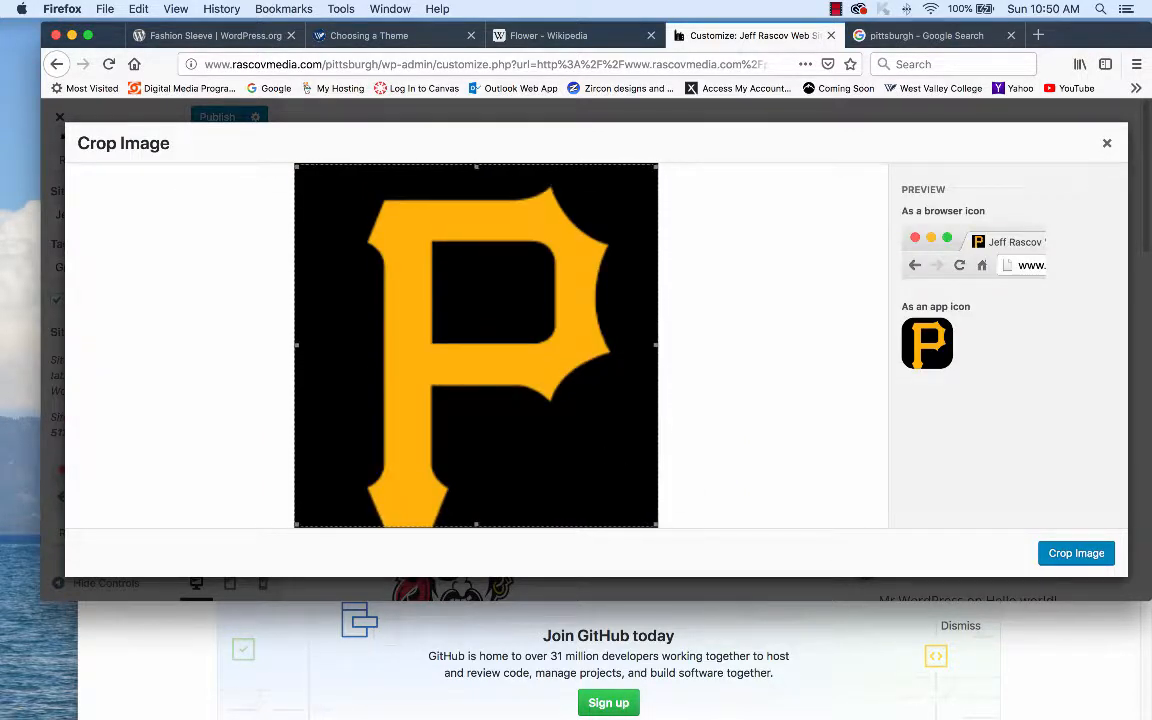
click(1082, 553)
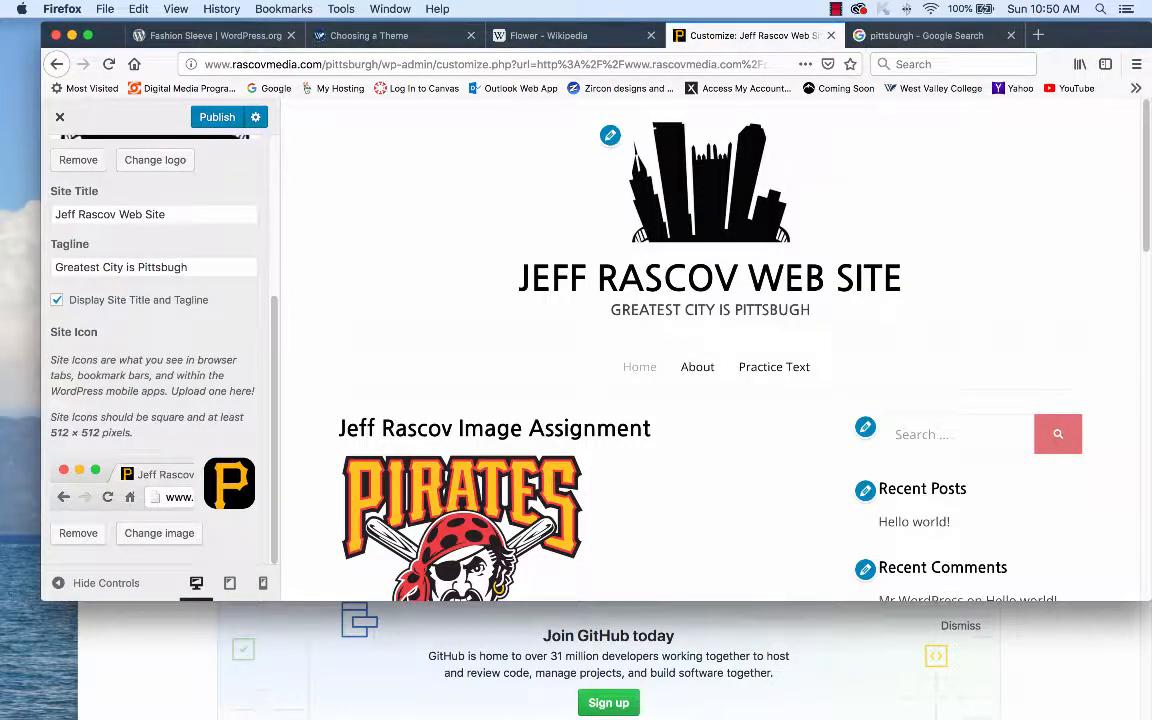
- Review the Header Image, Background Image and Menus settings of the theme customizer
scroll(157, 350, up, 5)
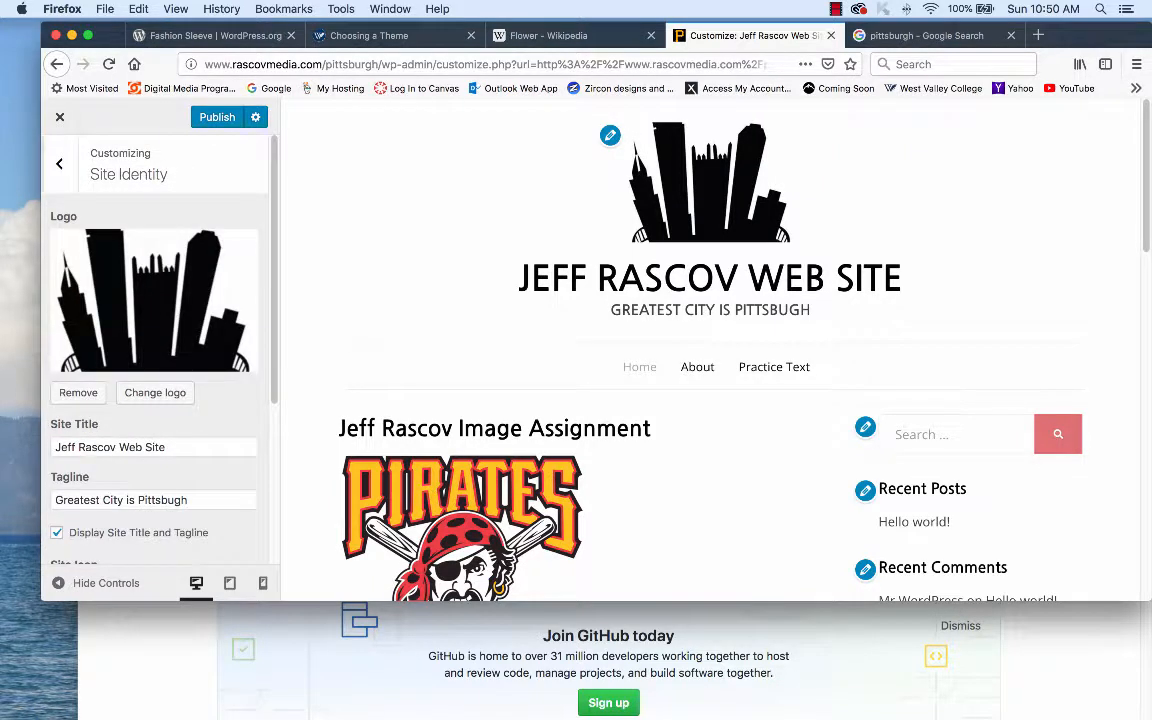
click(56, 160)
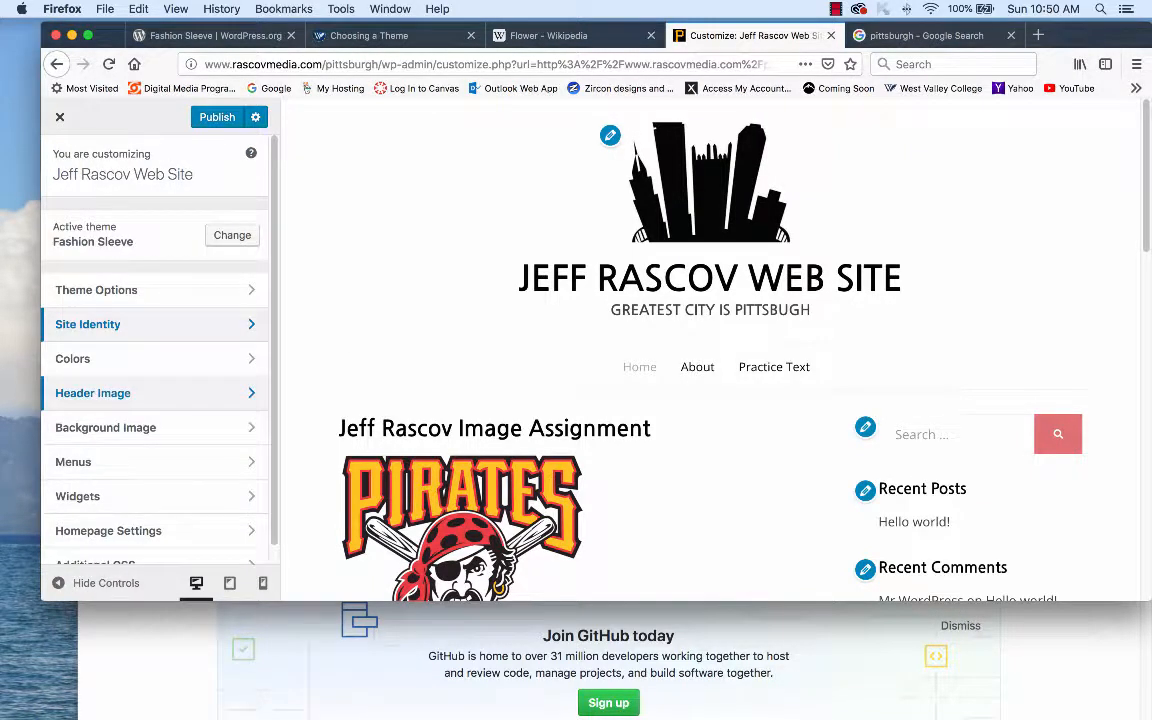
click(140, 393)
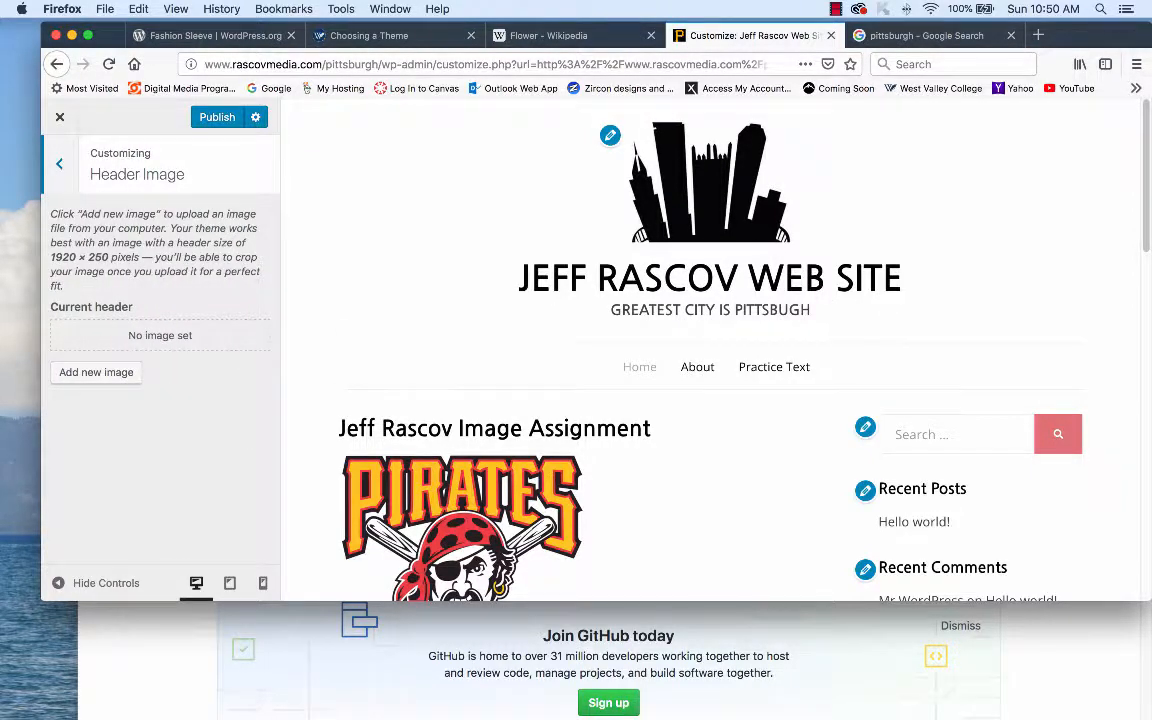
click(59, 164)
click(140, 427)
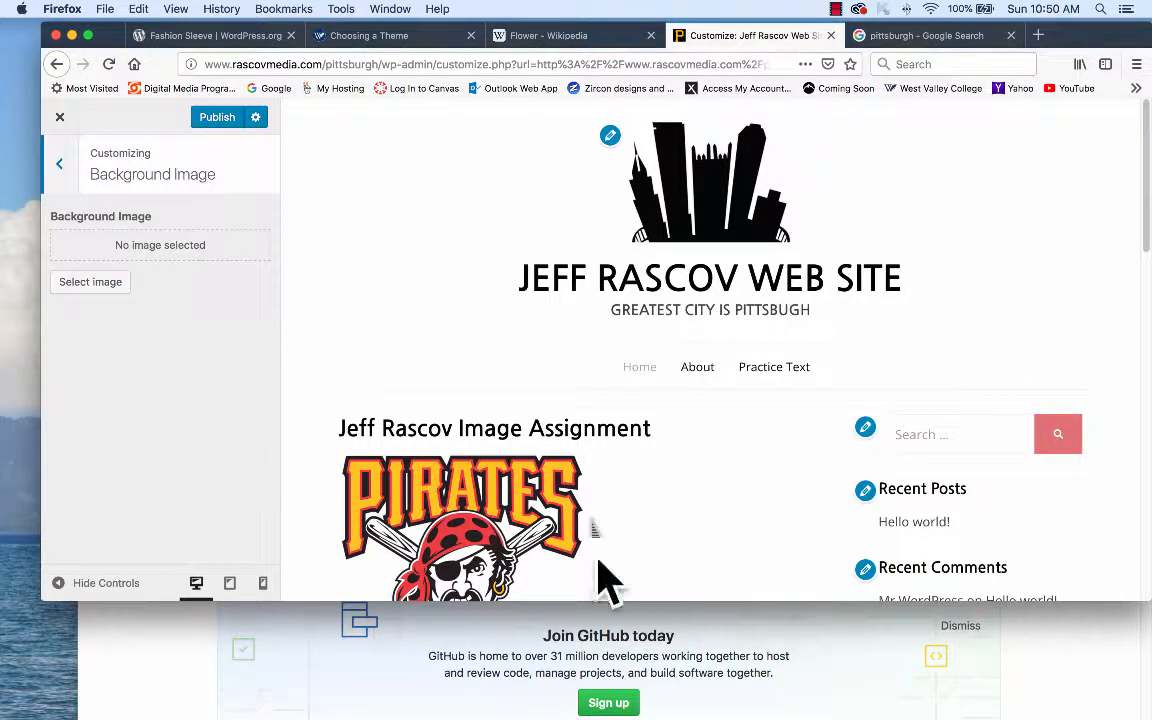
click(60, 164)
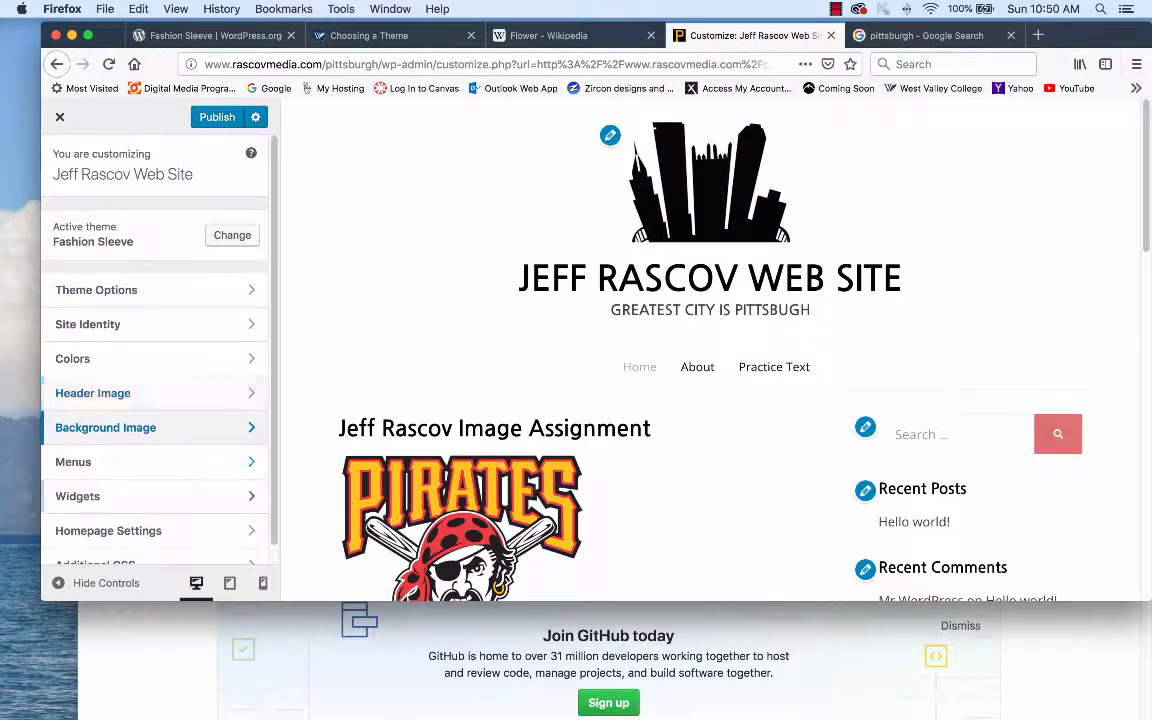
click(90, 463)
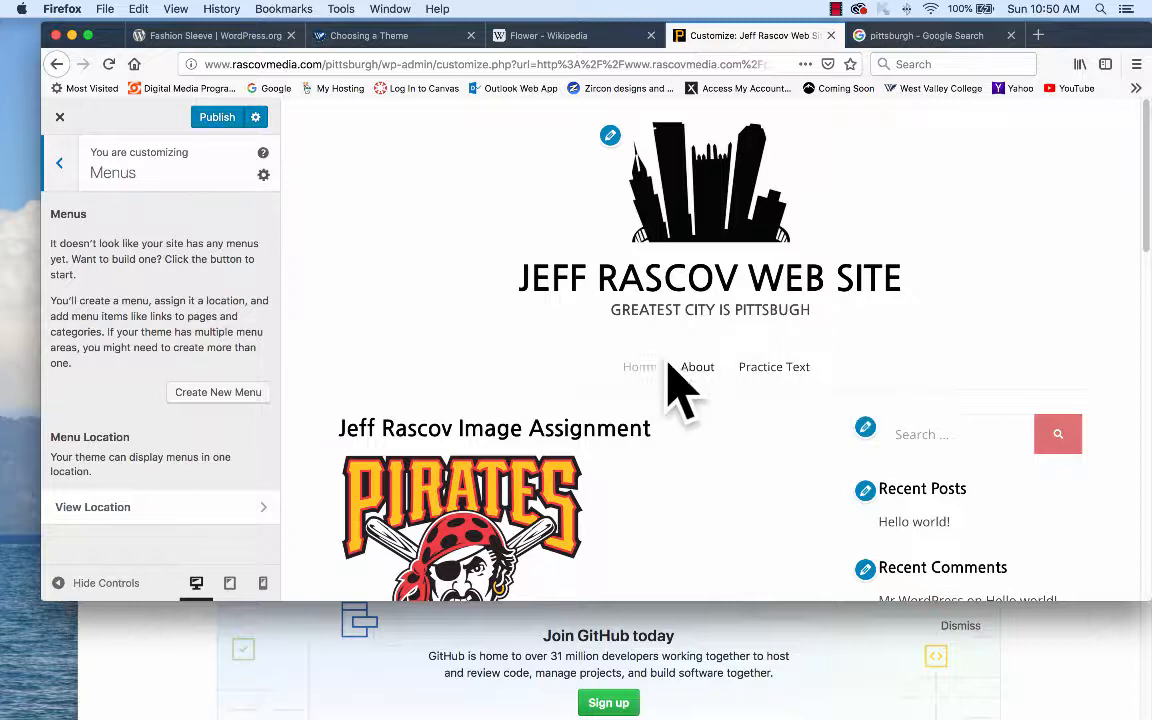
click(59, 163)
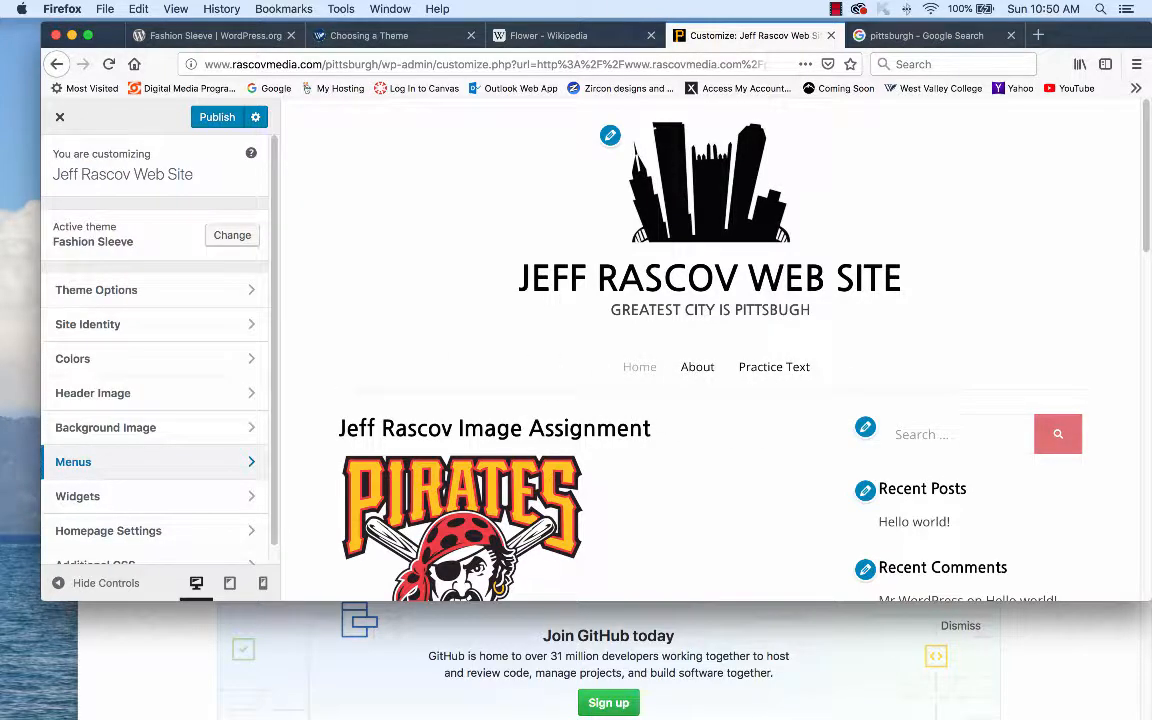
- Move the Search widget below Recent Comments in the Main Sidebar, and remove it from the sidebar
click(69, 496)
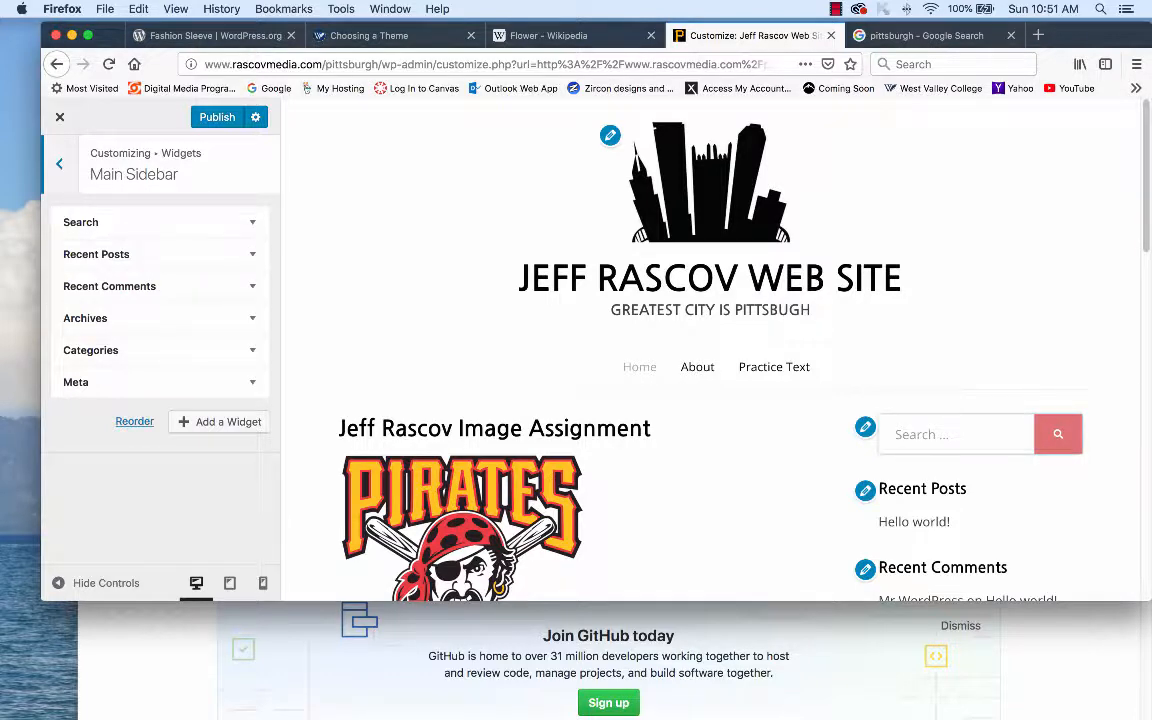
scroll(710, 350, down, 3)
scroll(710, 350, up, 2)
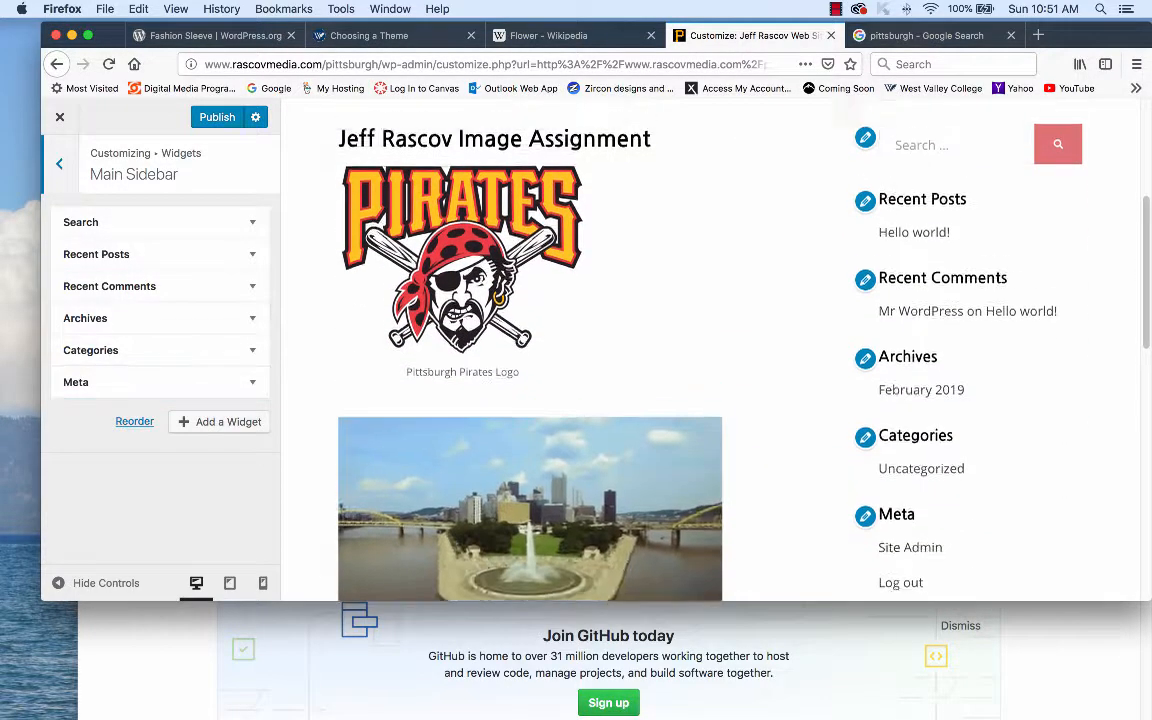
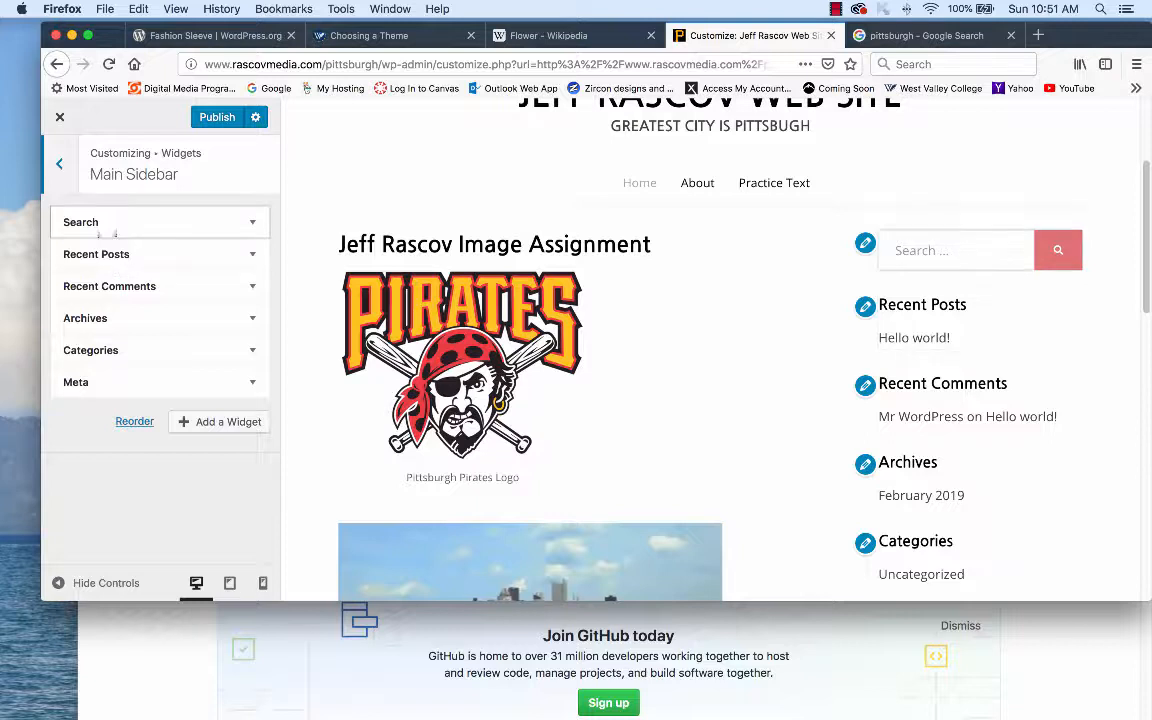
drag(126, 222, 122, 286)
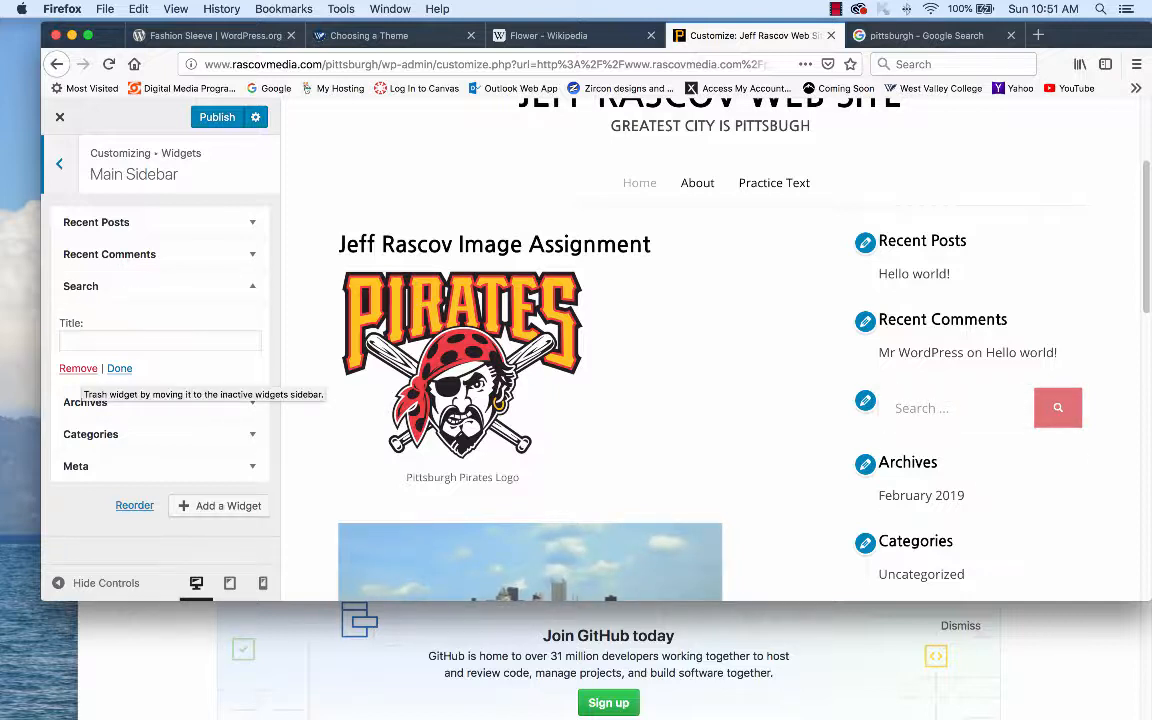
click(78, 368)
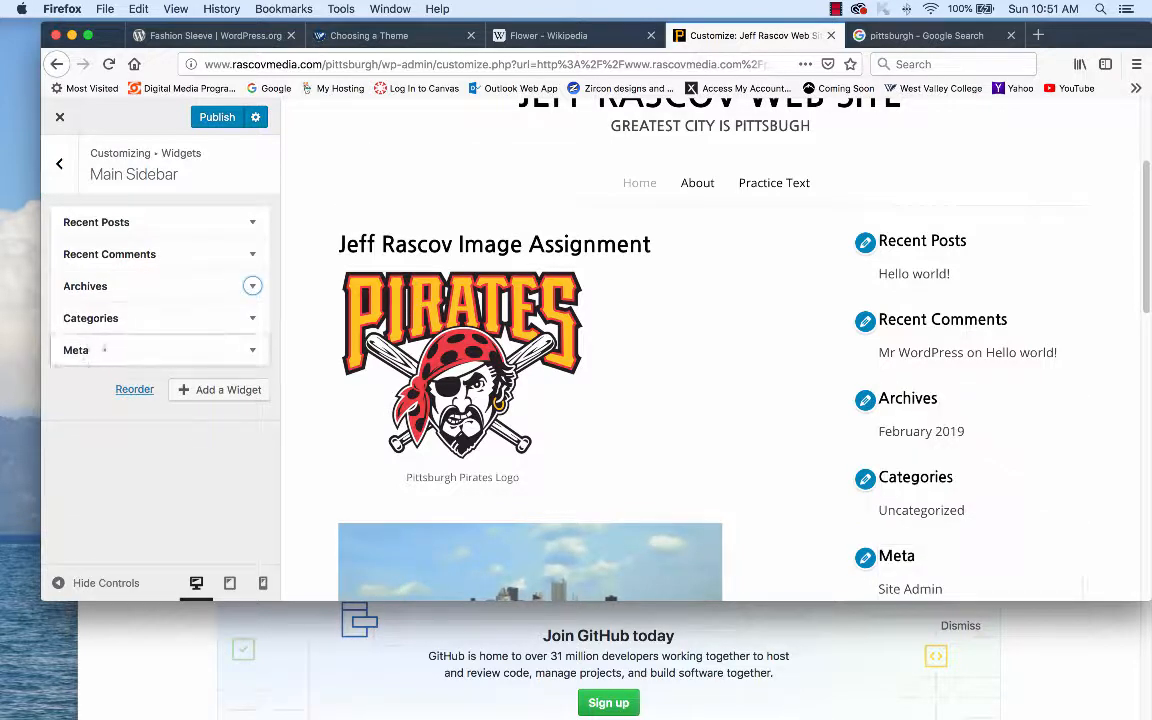
- Remove the Categories, Meta, Archives, Recent Comments and Recent Posts widgets from the Main Sidebar
click(100, 318)
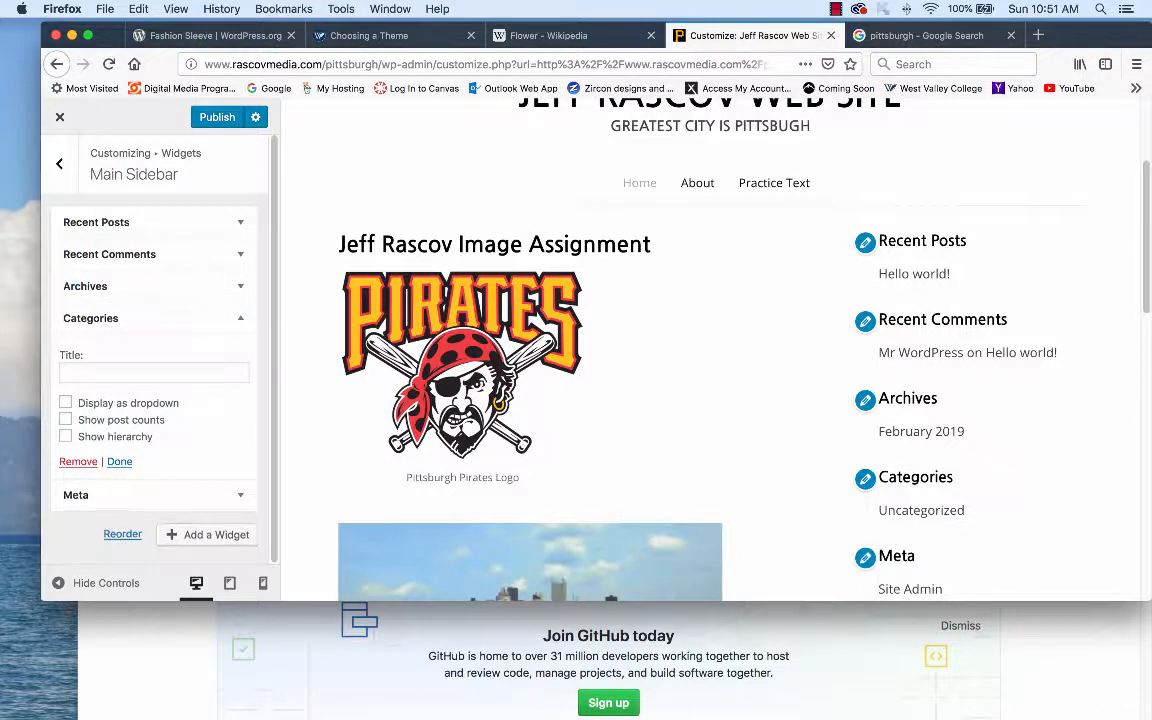
click(78, 461)
click(252, 318)
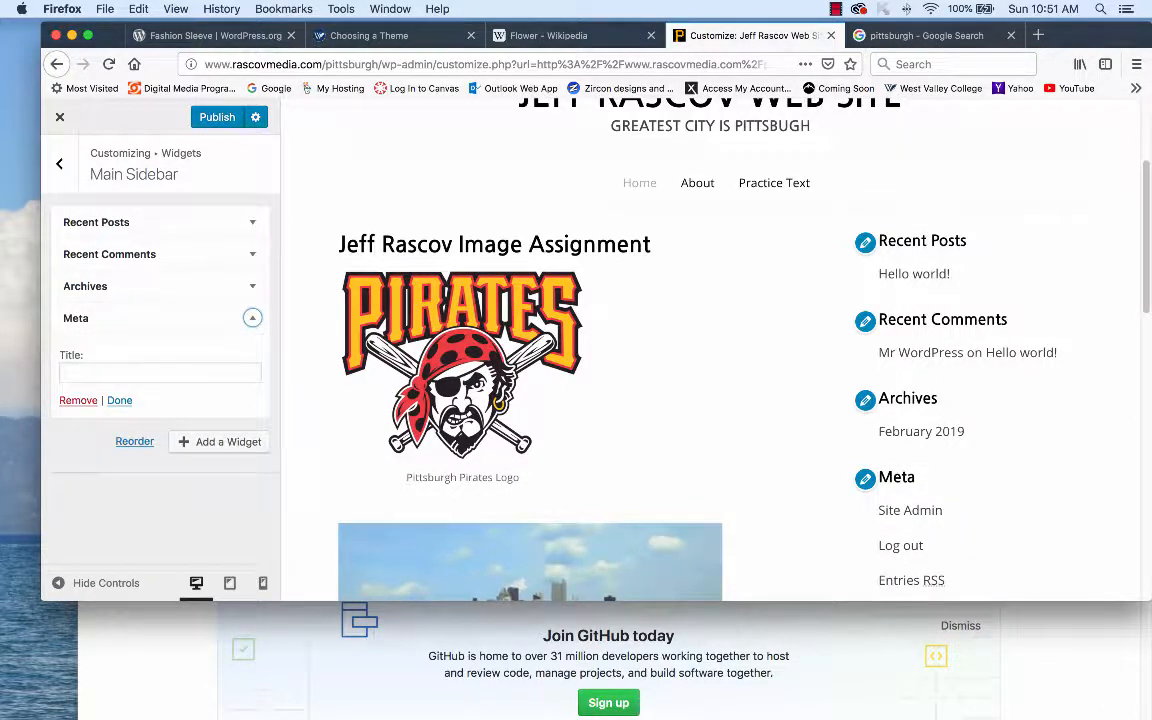
click(78, 400)
click(252, 286)
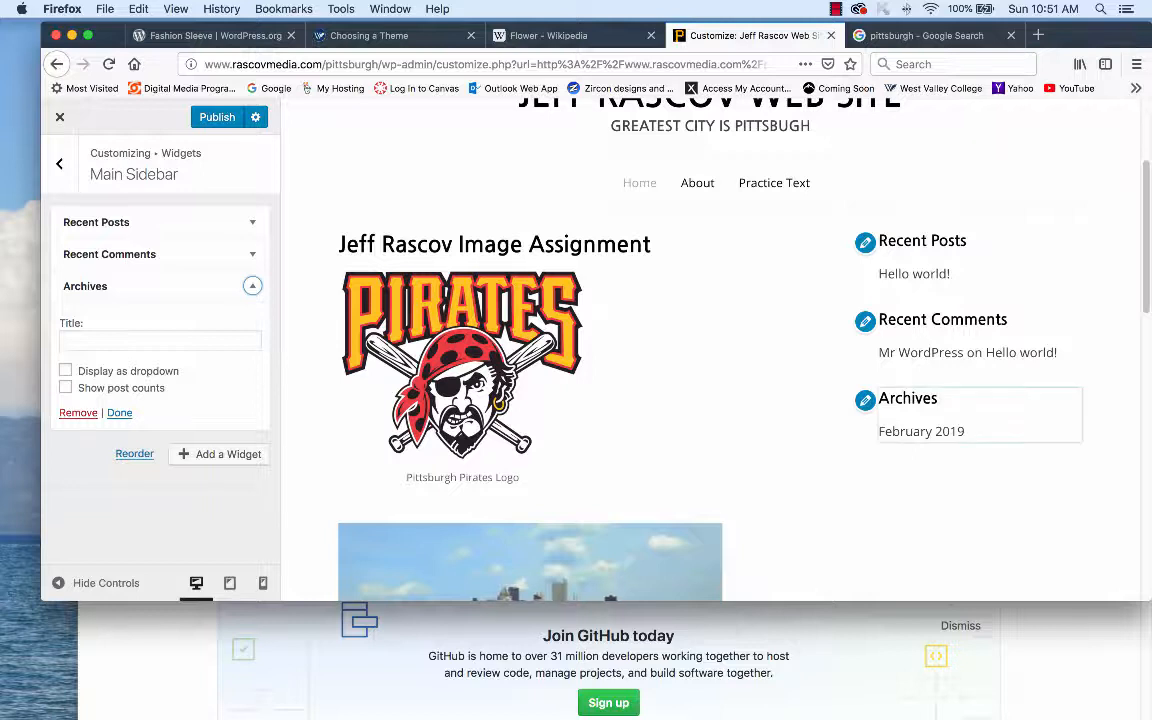
click(78, 412)
click(252, 254)
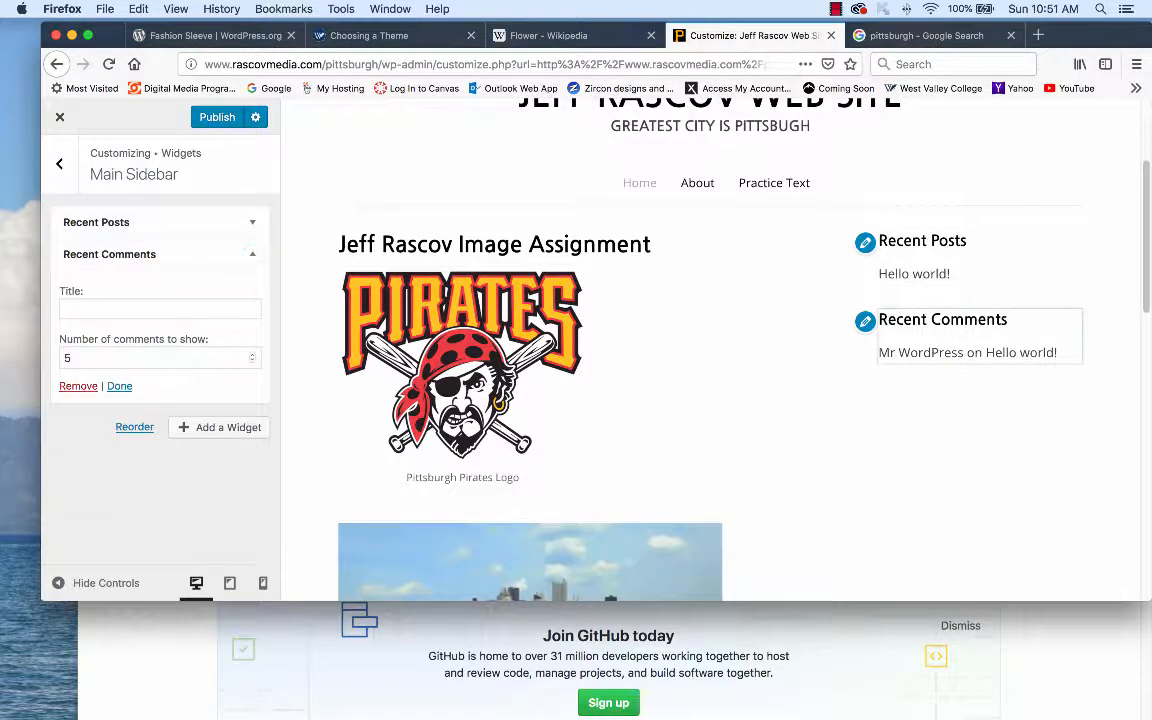
click(78, 386)
click(252, 222)
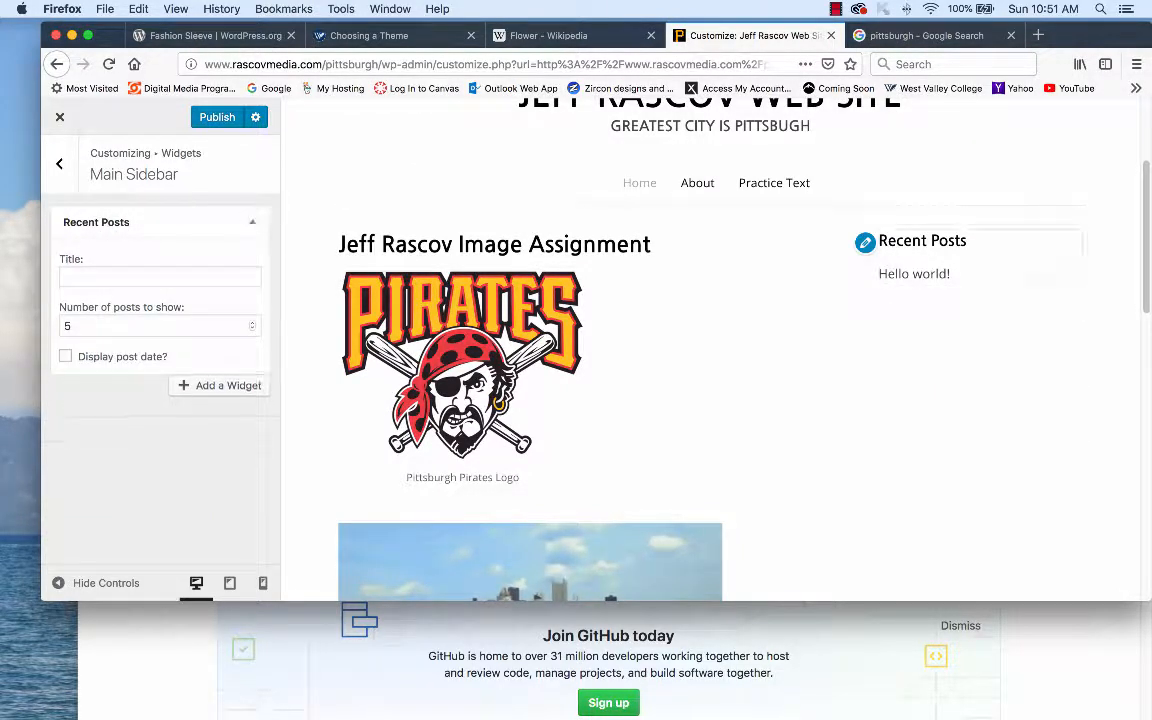
click(78, 386)
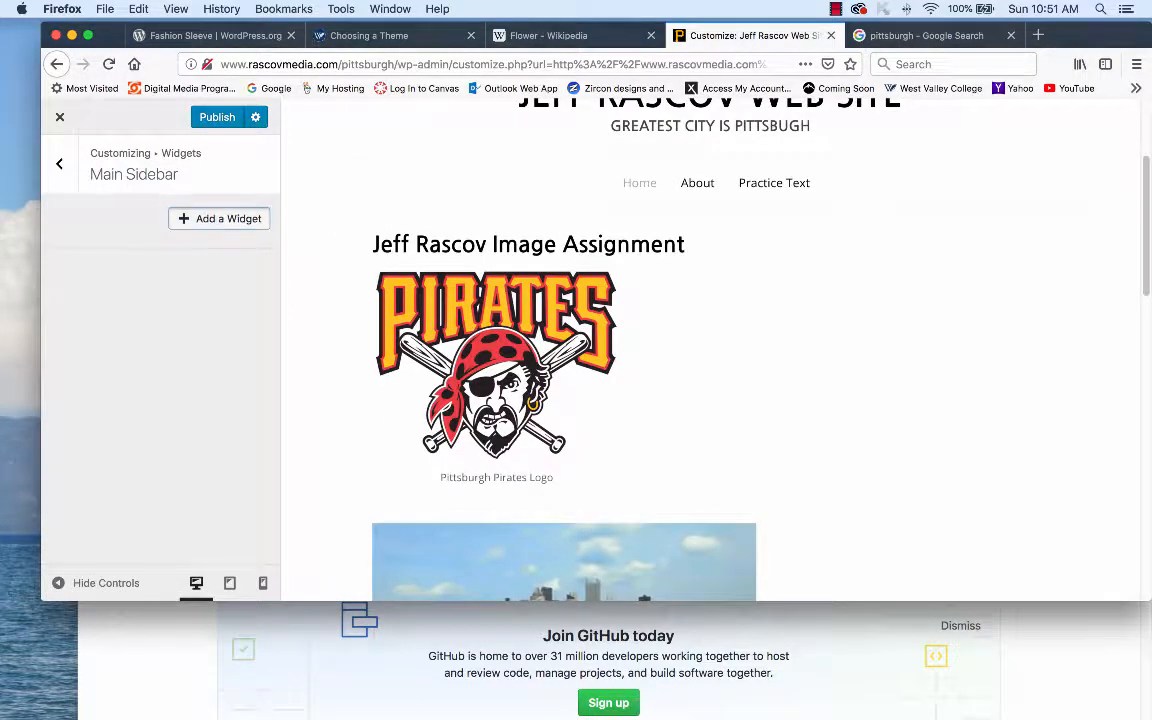
- Add a Calendar widget to the Main Sidebar and title it "Important Dates"
click(218, 217)
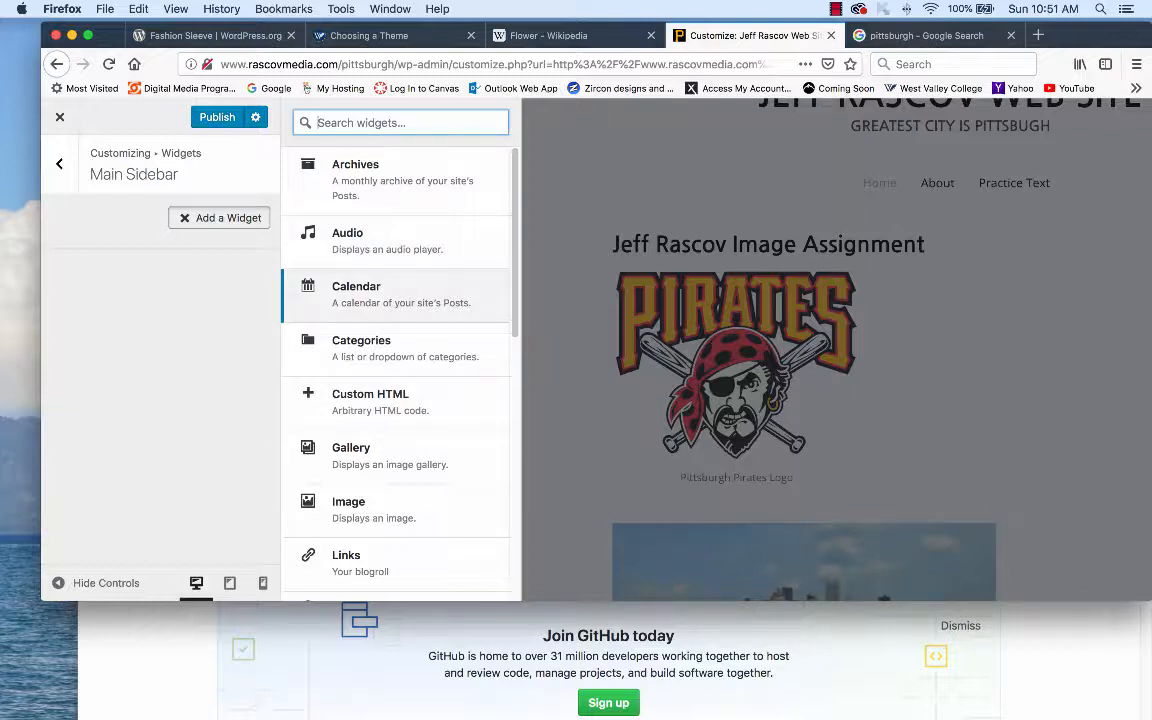
click(366, 298)
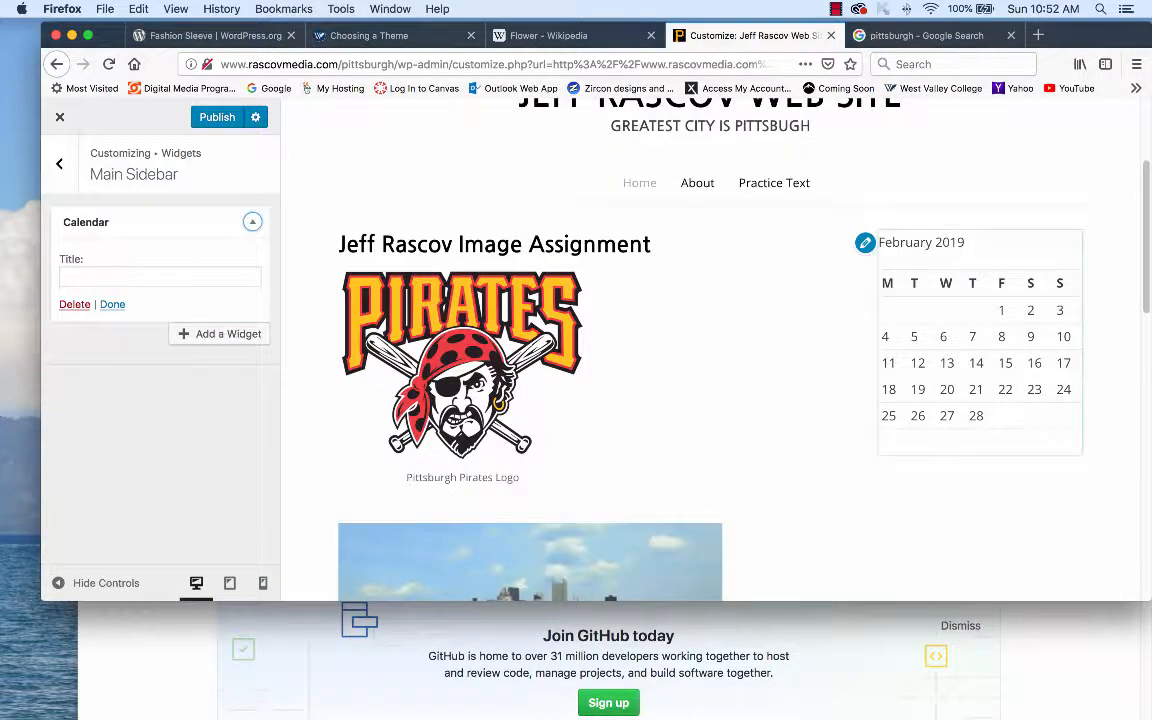
click(160, 277)
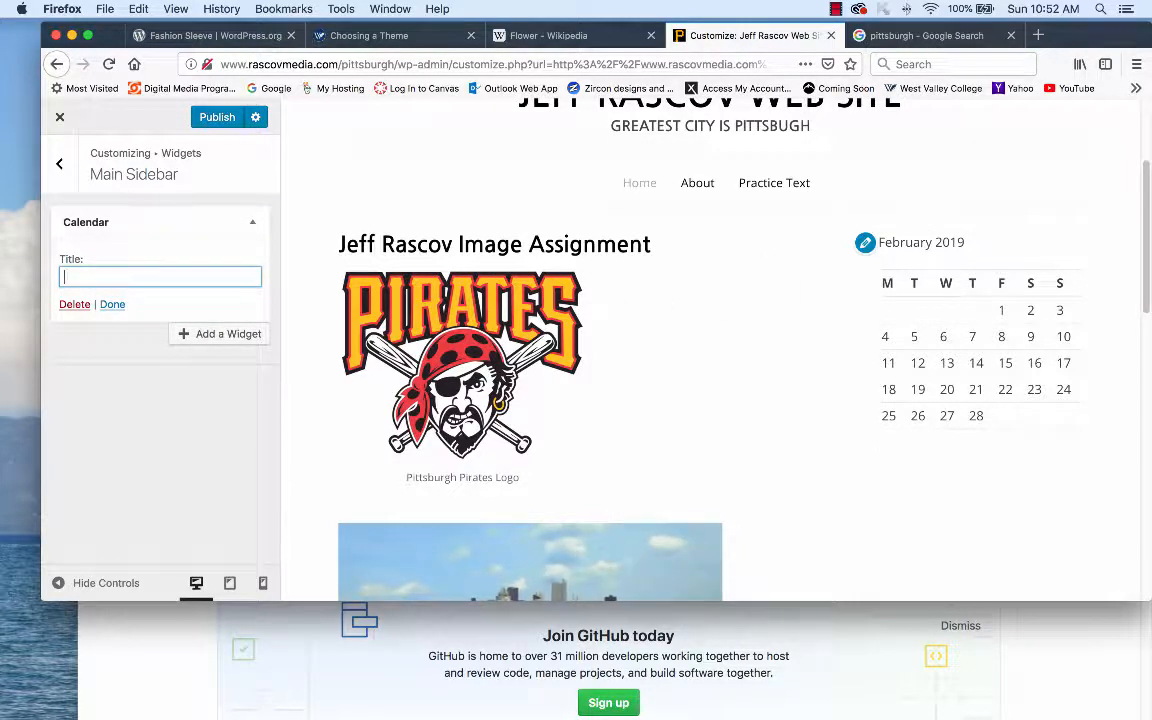
text(Important Dates)
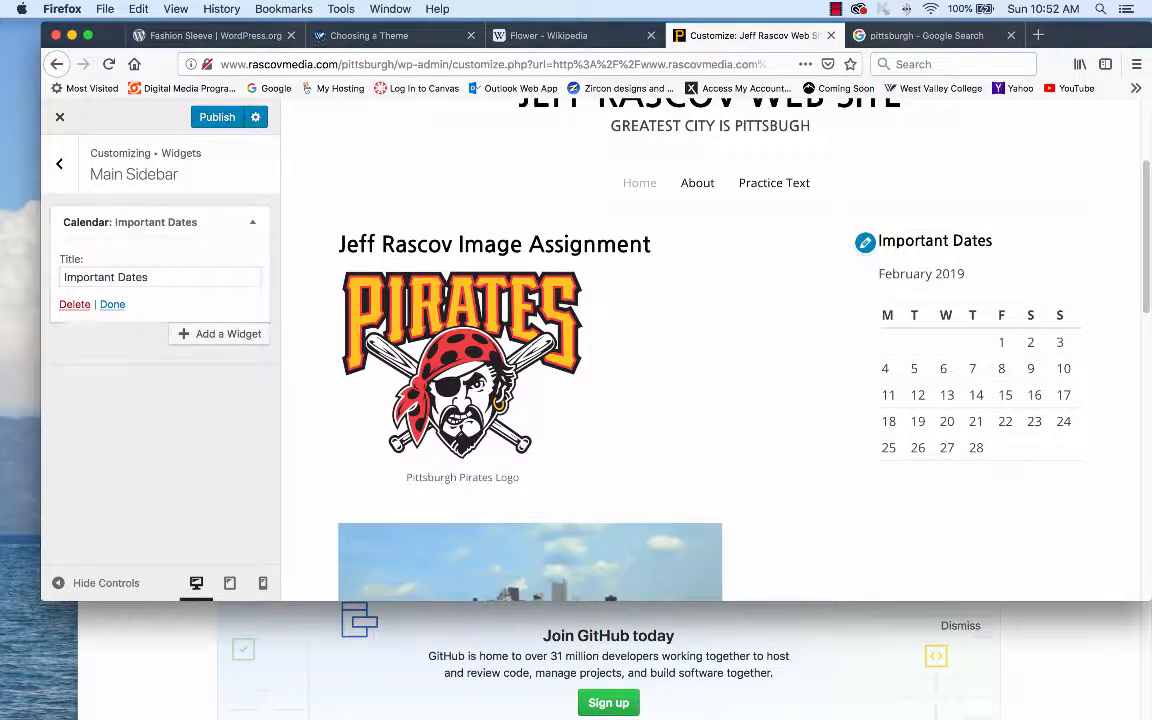
- Look through the list of widgets available for the Main Sidebar, and leave the widget settings without adding another
click(219, 334)
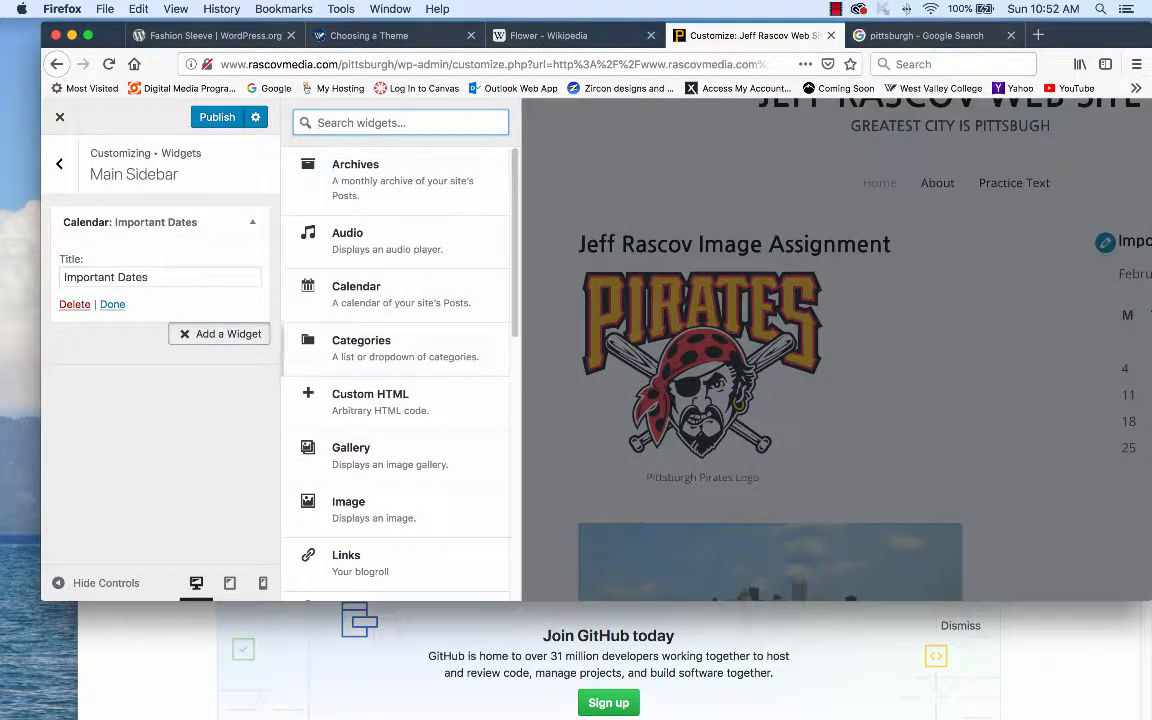
scroll(390, 400, down, 1)
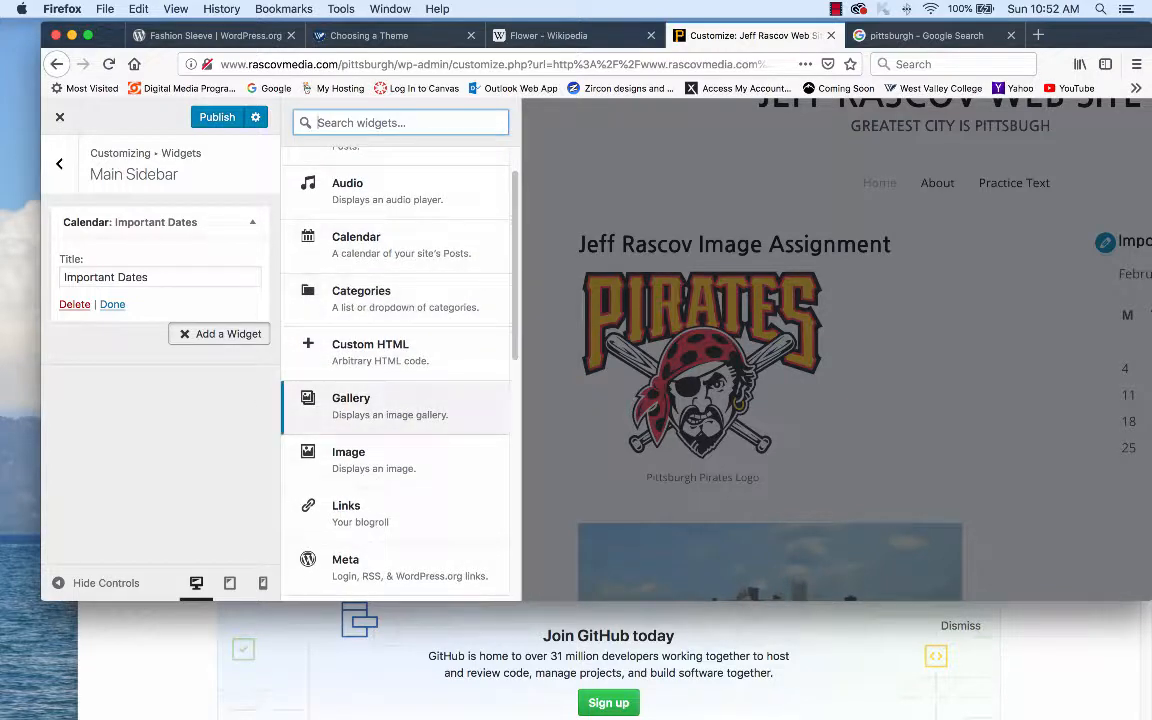
scroll(400, 420, down, 2)
scroll(400, 400, down, 7)
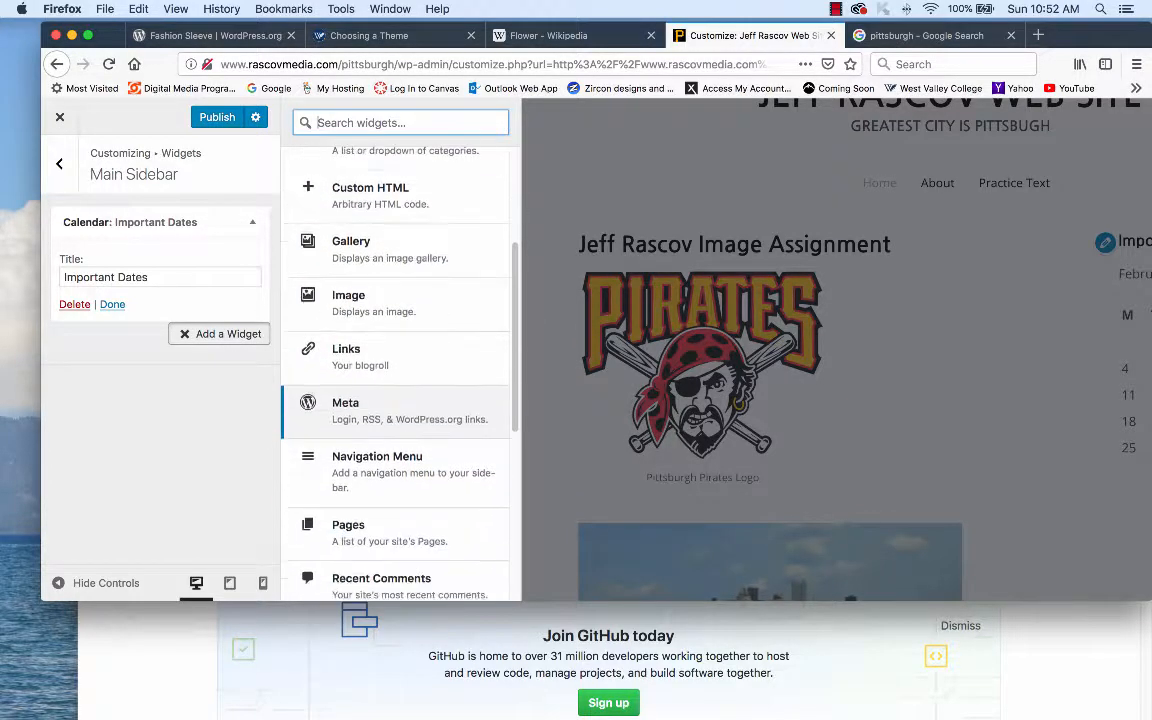
scroll(400, 380, up, 4)
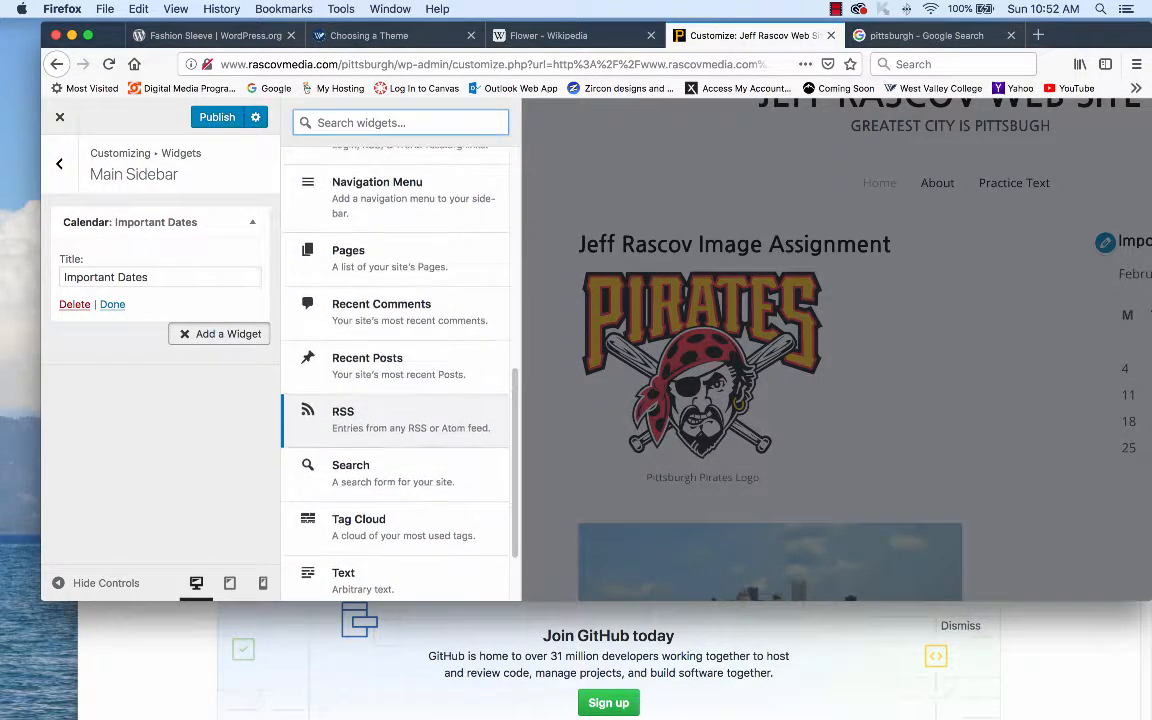
scroll(400, 380, down, 5)
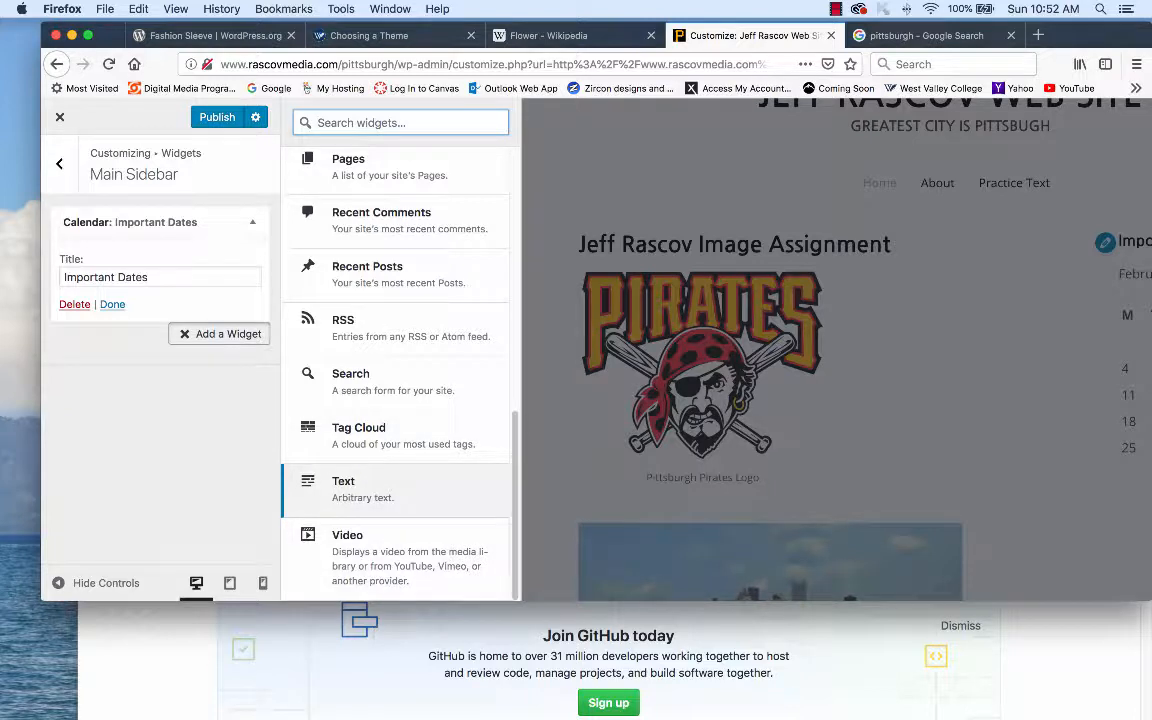
scroll(400, 380, up, 10)
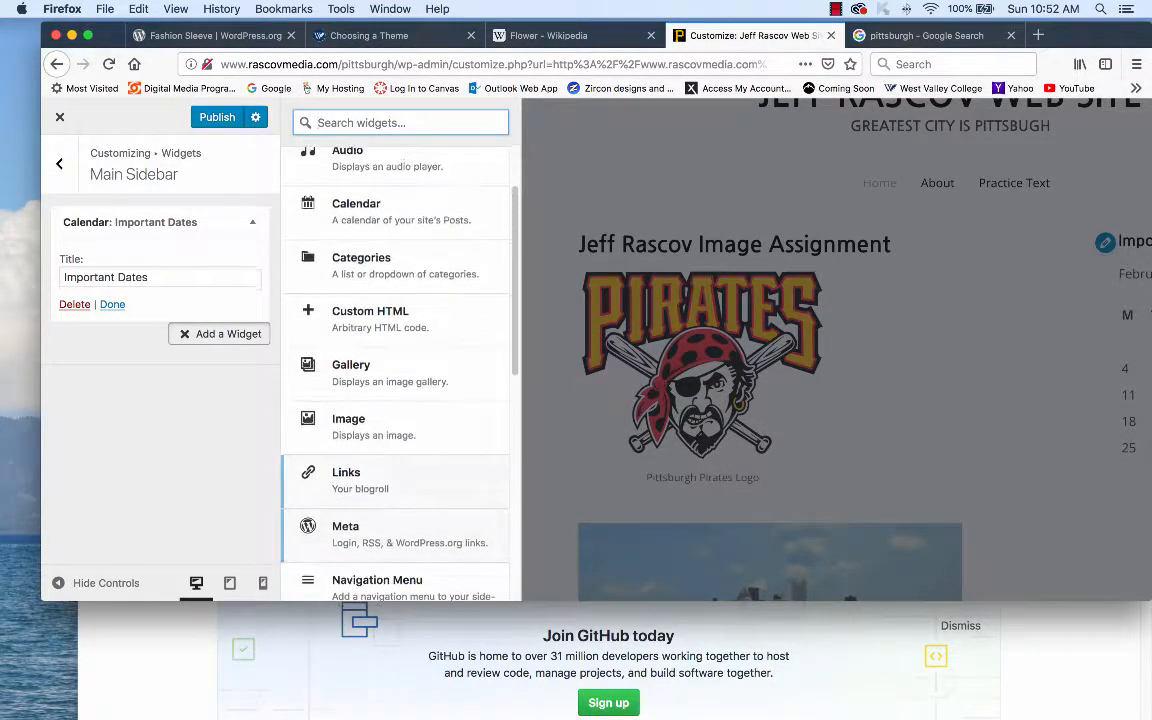
scroll(400, 380, up, 3)
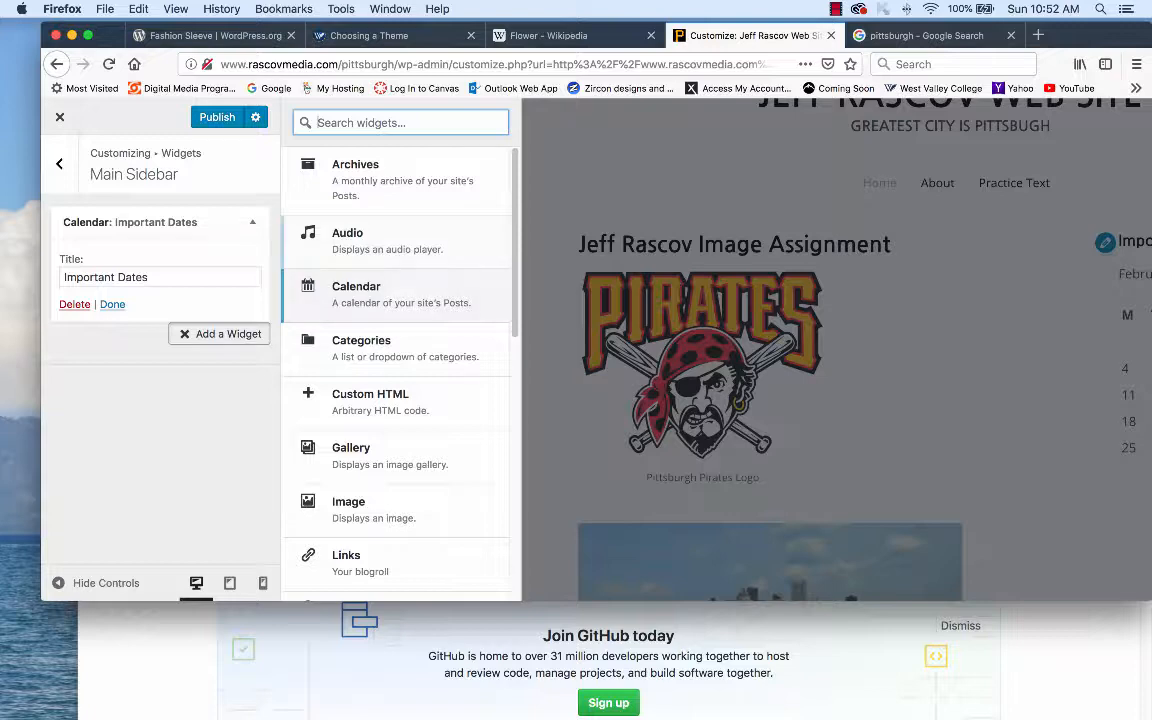
click(60, 164)
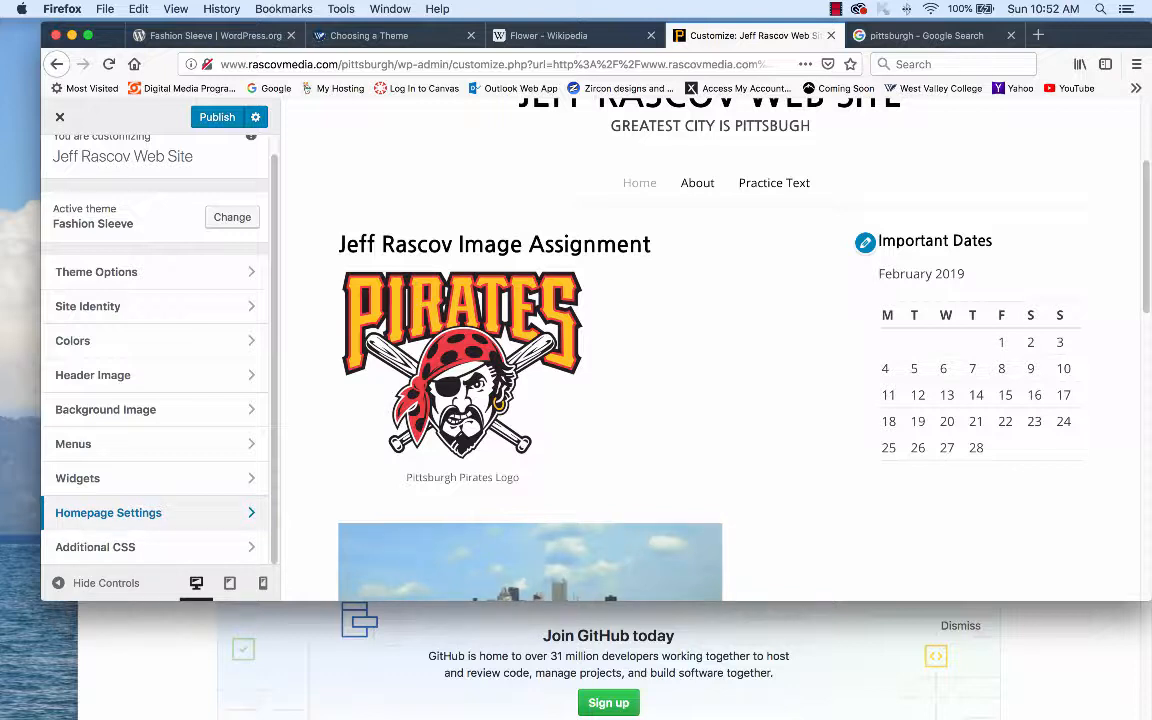
- In Homepage Settings, try the About and Practice Text pages as the static homepage, and reselect the Image Assignment page
click(108, 512)
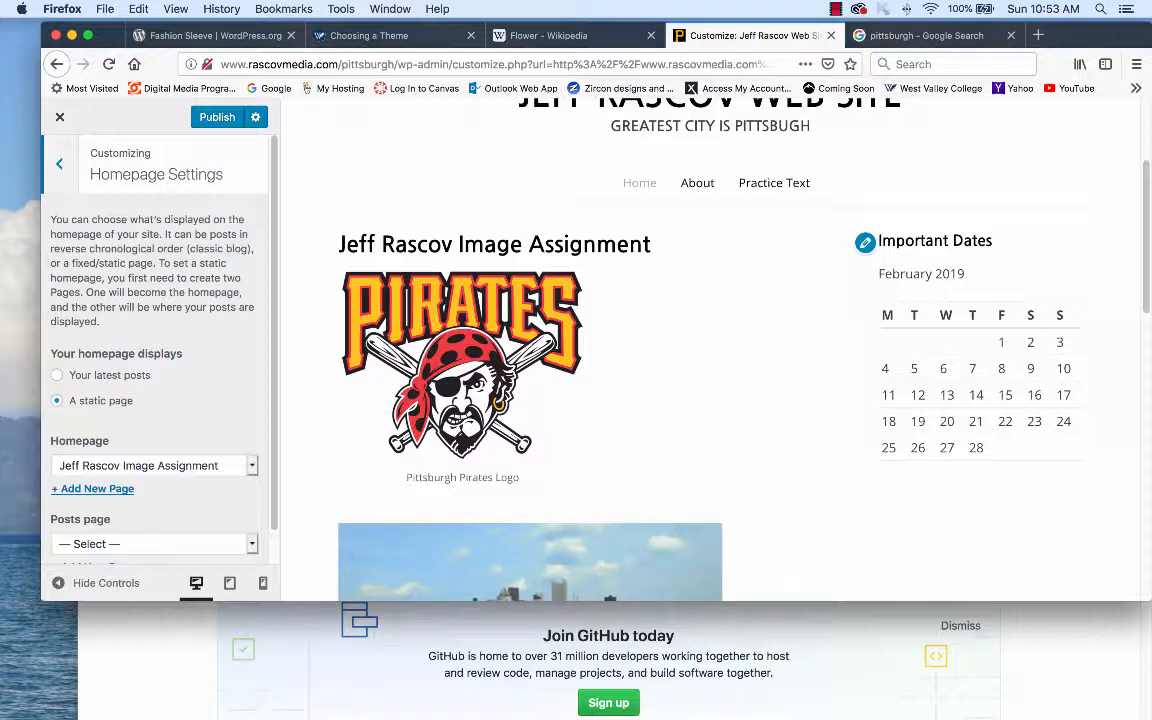
scroll(155, 350, down, 1)
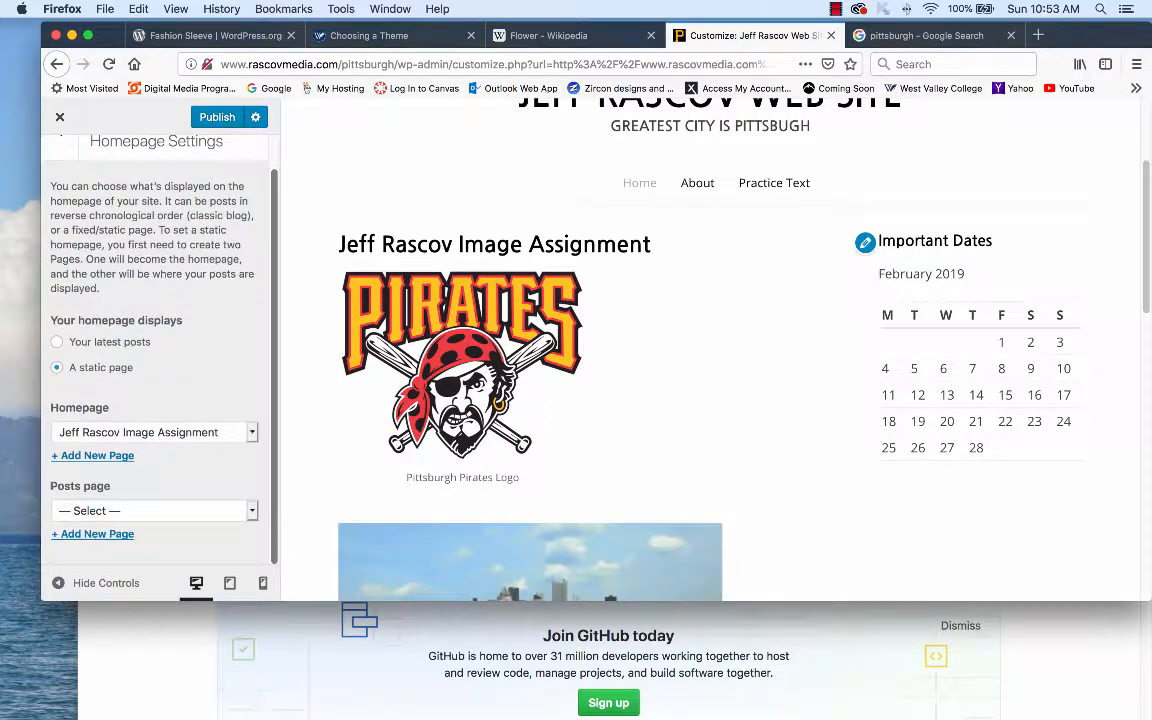
scroll(155, 350, up, 1)
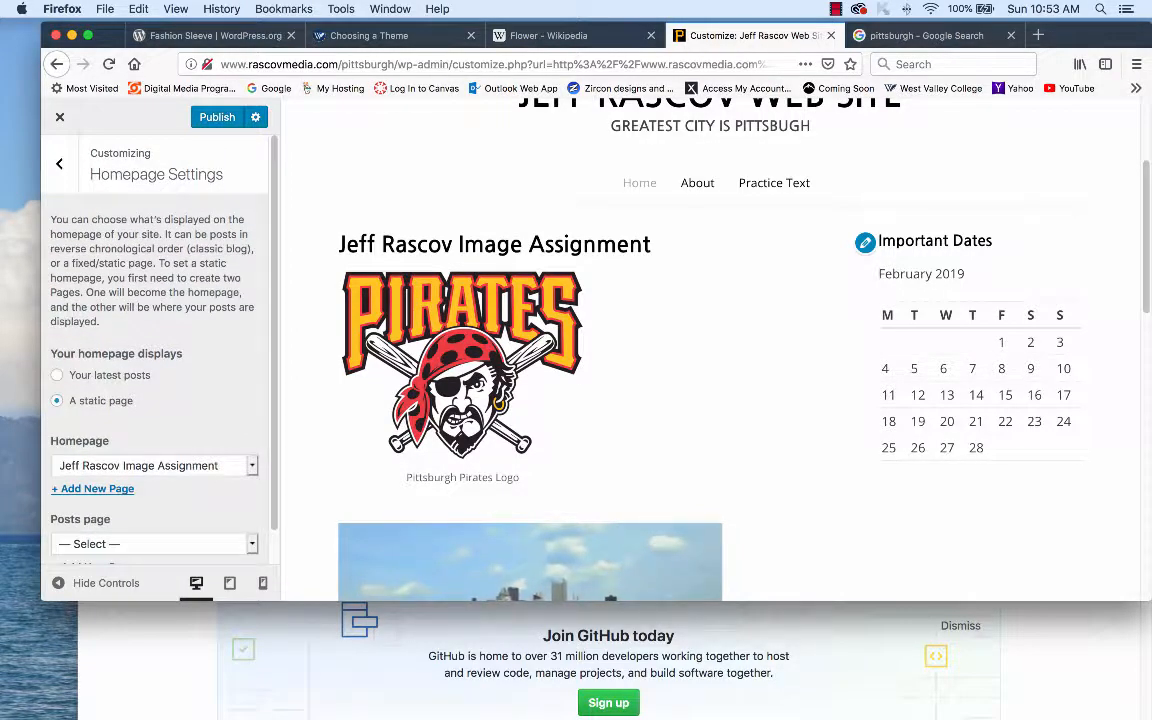
click(252, 466)
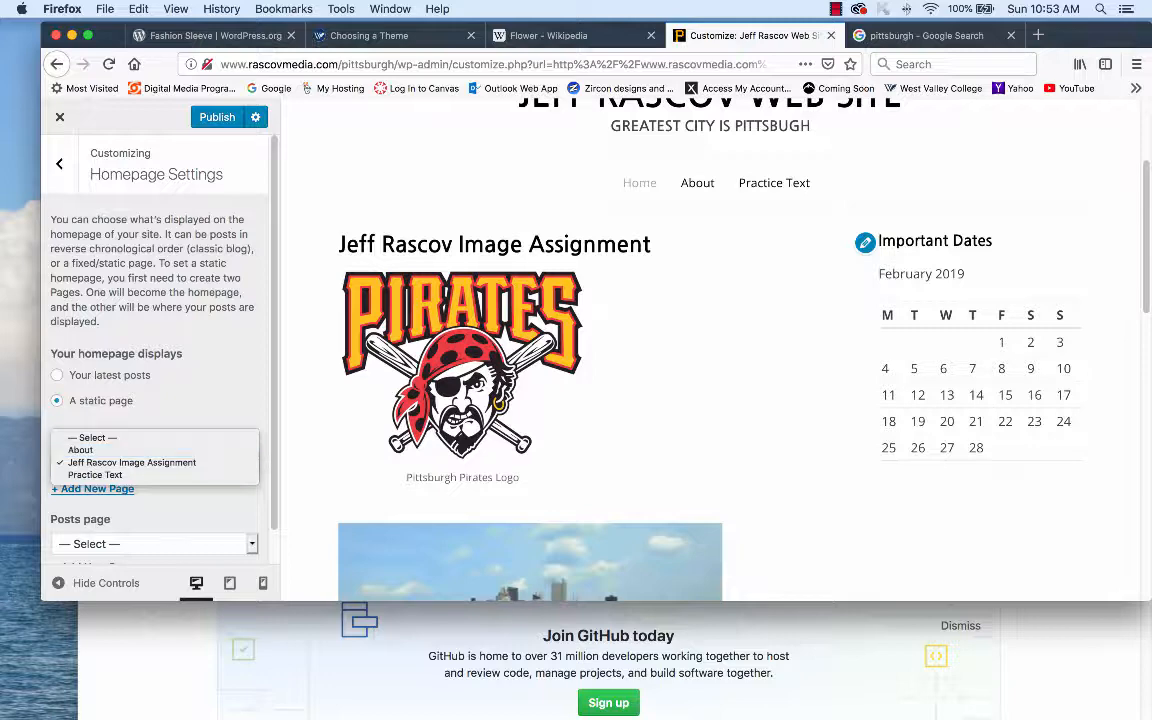
click(80, 450)
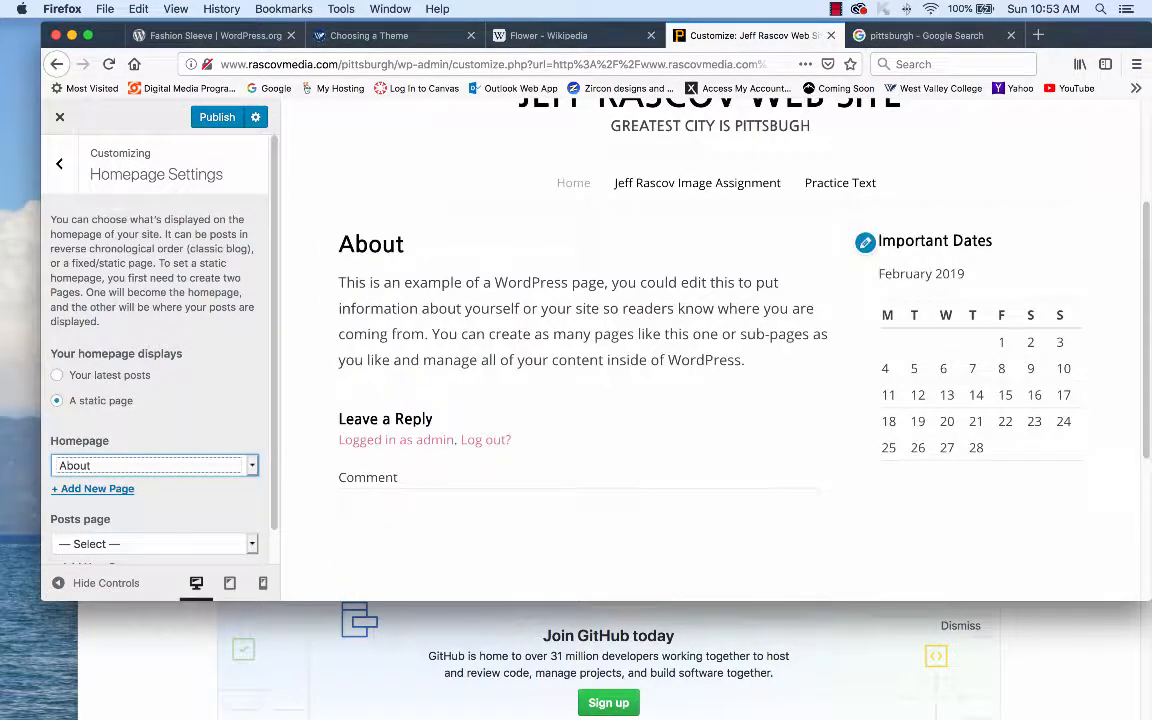
click(252, 466)
click(131, 475)
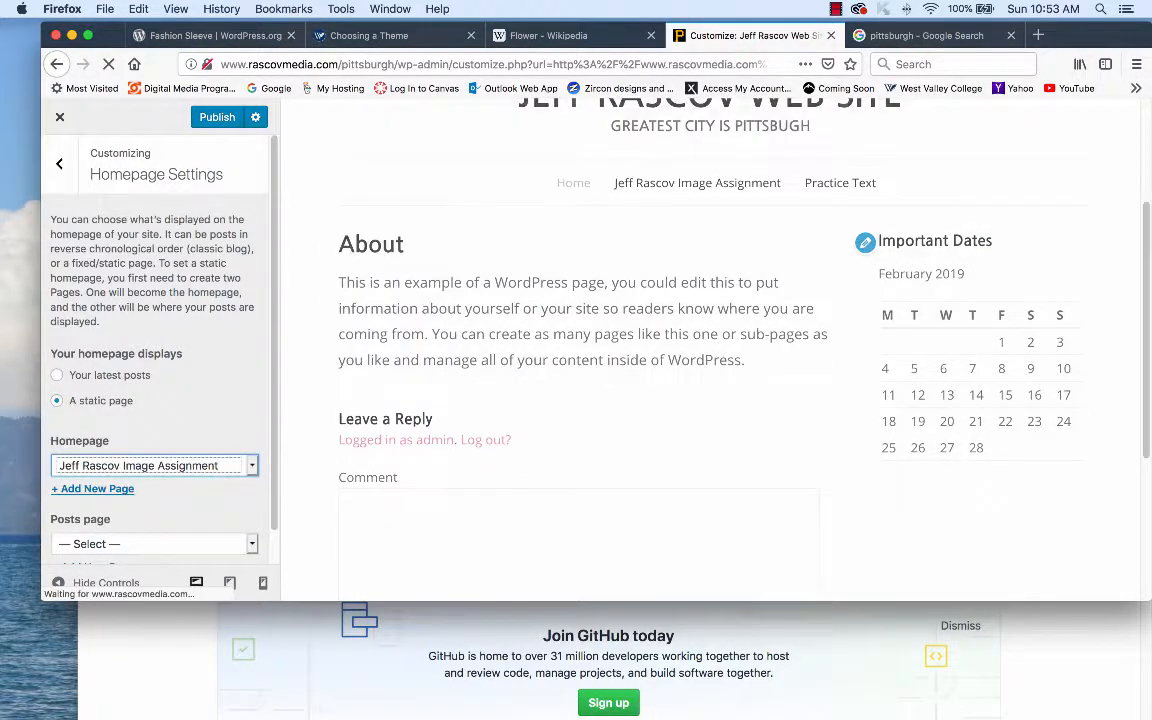
click(252, 466)
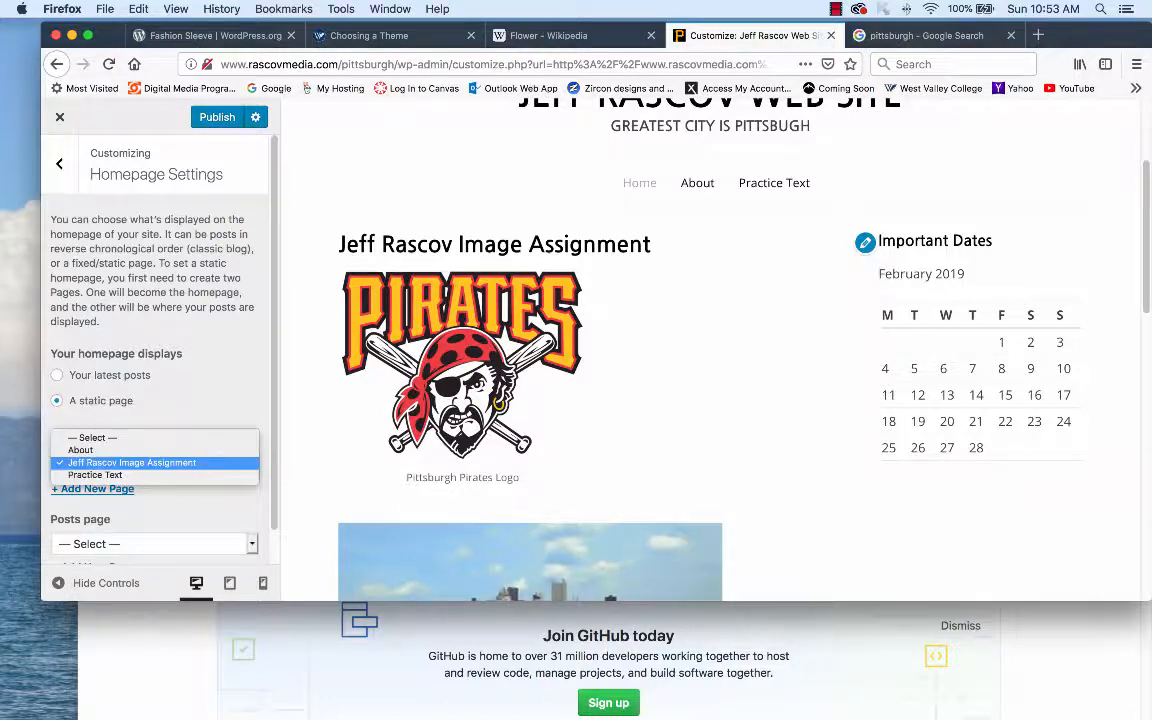
click(96, 475)
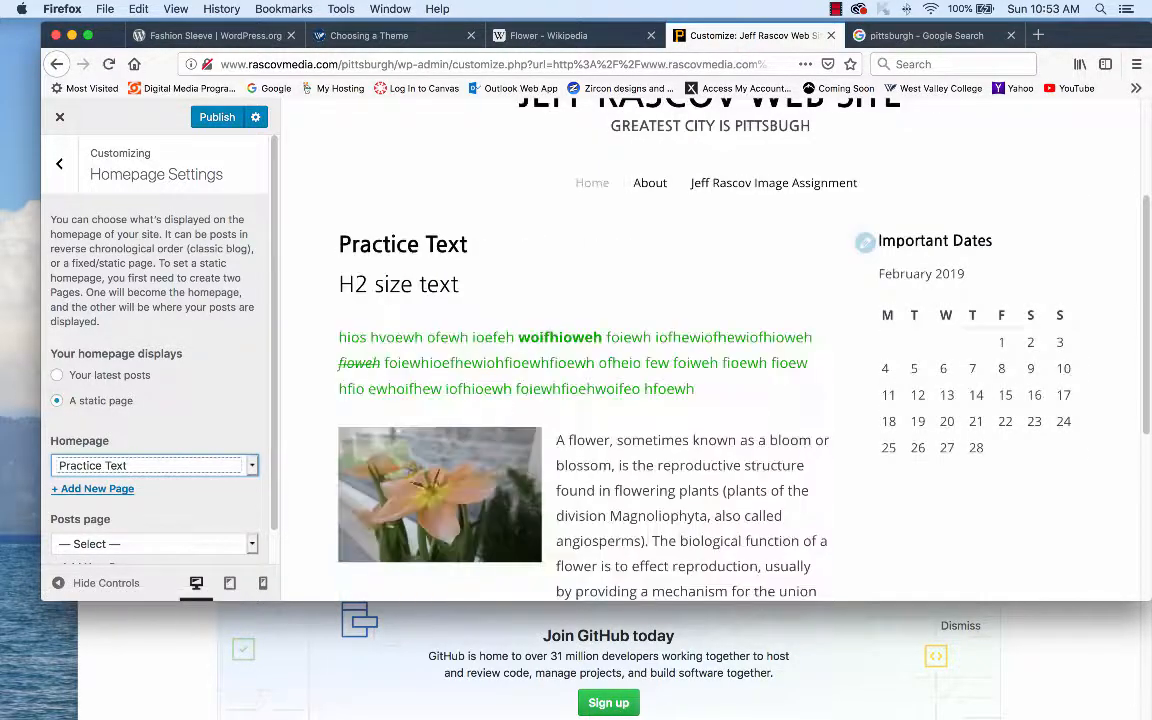
click(252, 466)
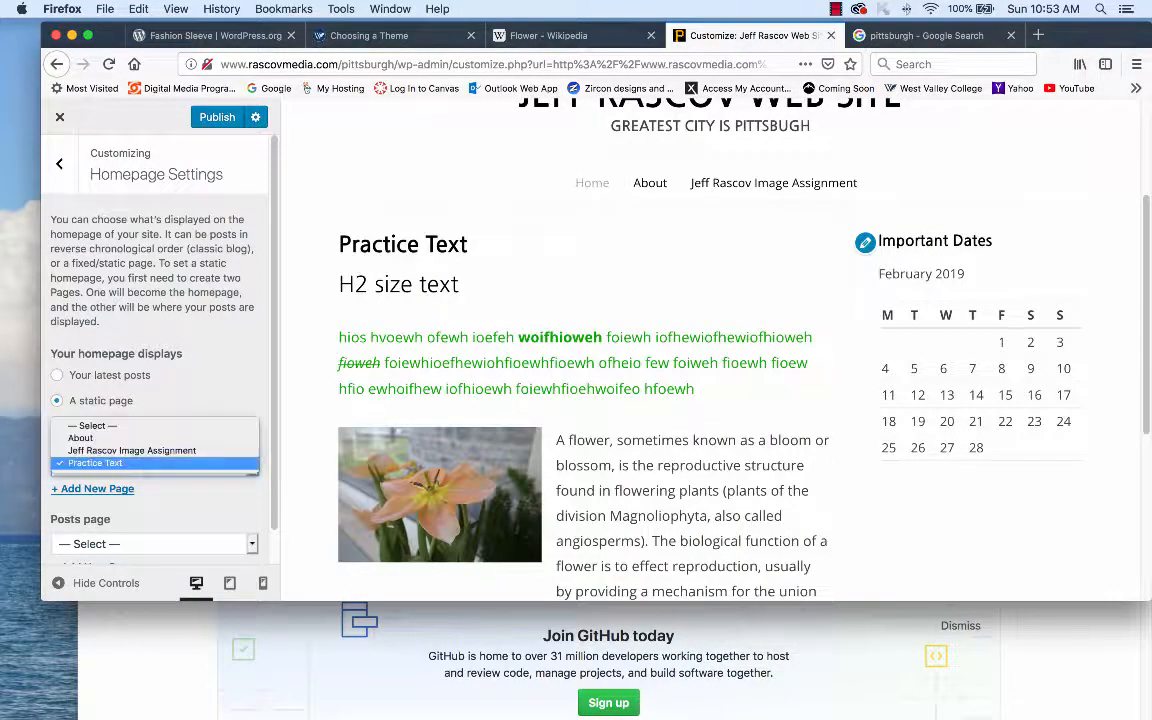
click(131, 450)
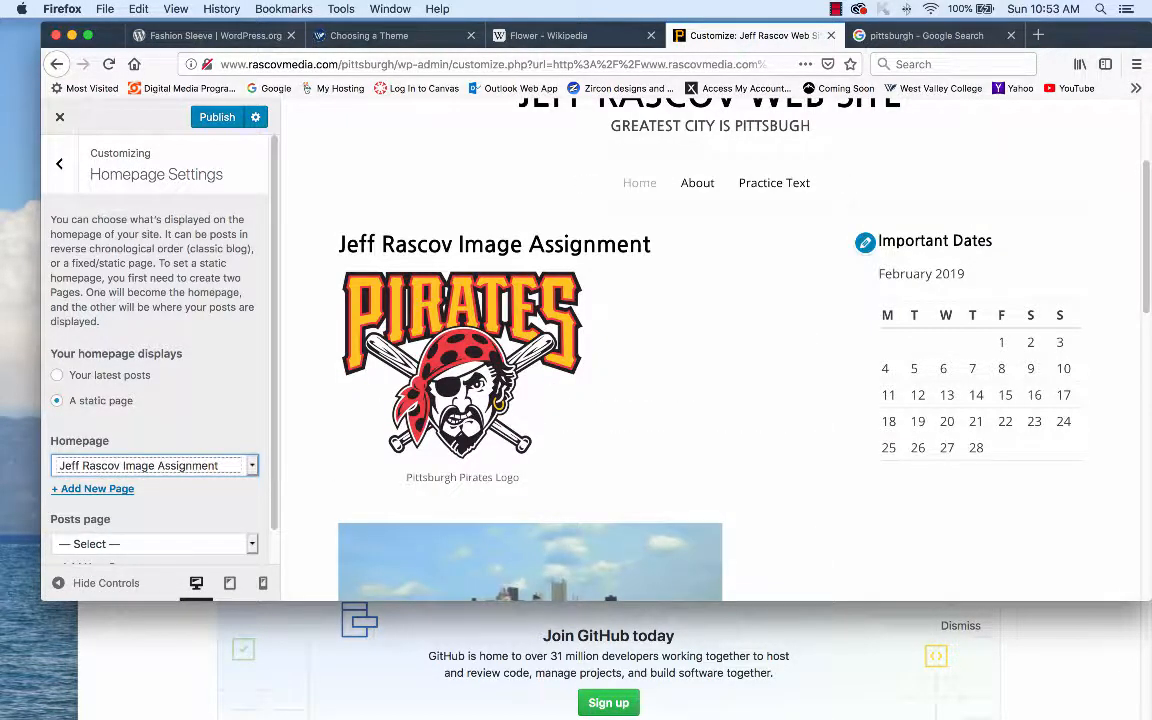
- Publish the theme customizations and close the customizer to return to the live site
scroll(710, 350, down, 10)
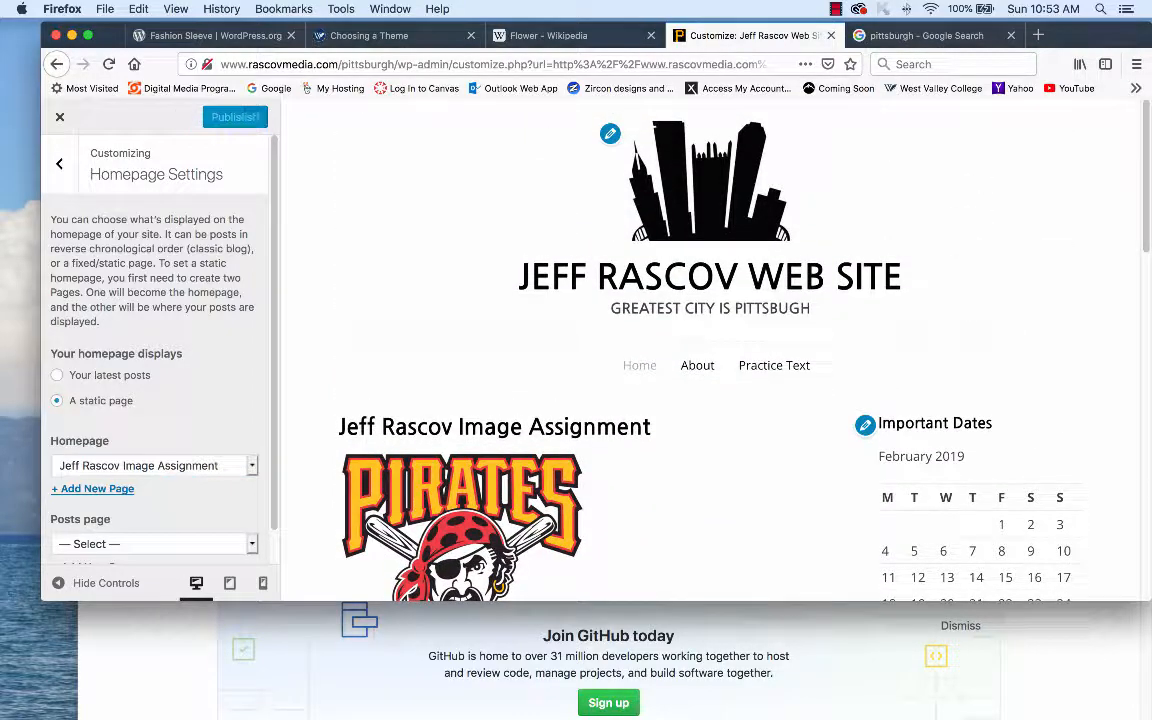
click(60, 117)
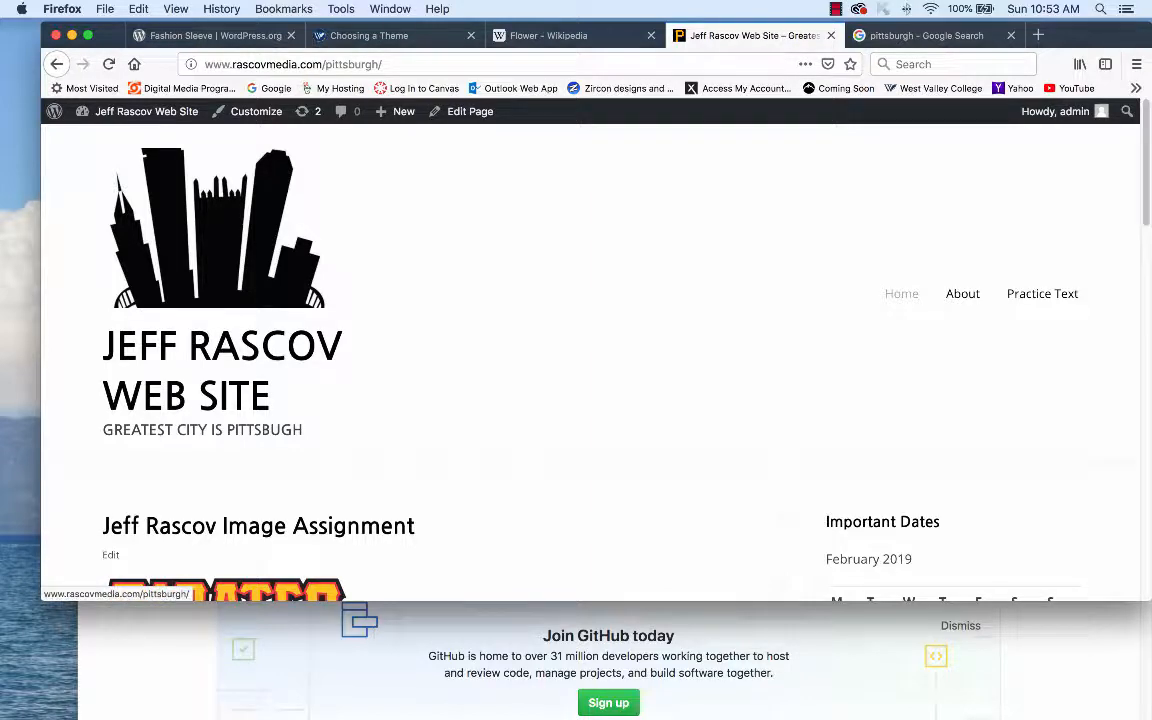
- Review the published homepage and the Practice Text page, checking the logo, menu, page content and sidebar calendar
scroll(590, 360, down, 5)
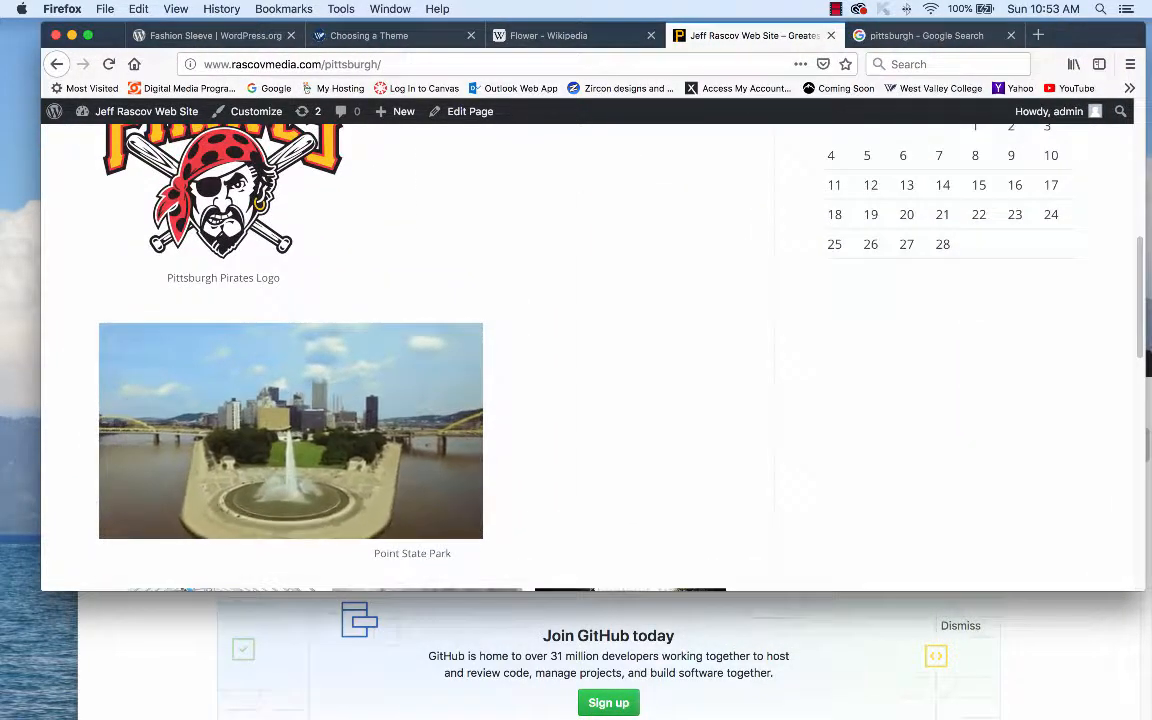
scroll(590, 360, up, 5)
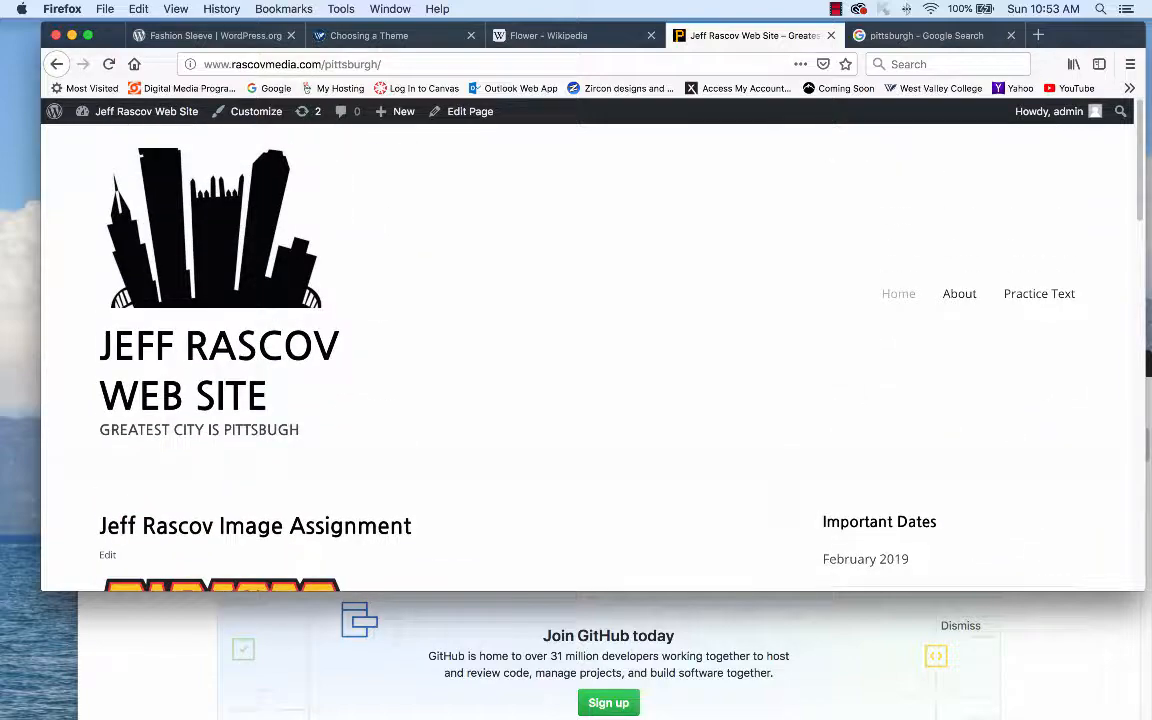
click(1039, 293)
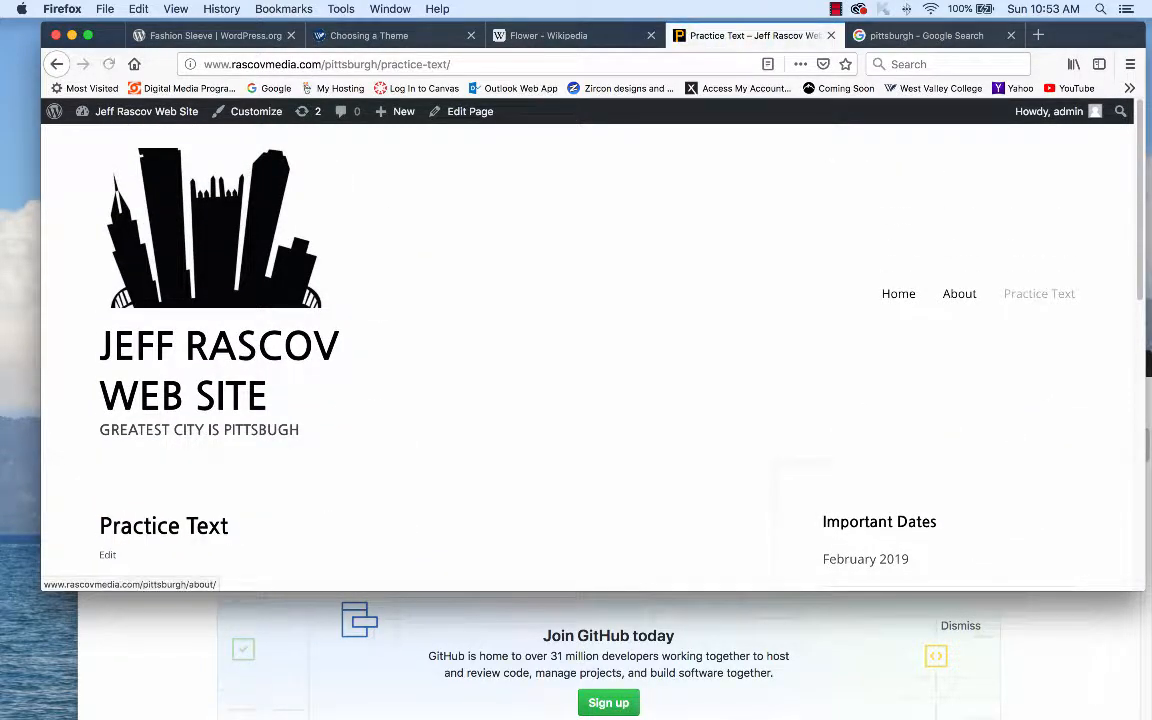
scroll(590, 350, down, 6)
scroll(590, 350, up, 2)
scroll(590, 350, up, 2)
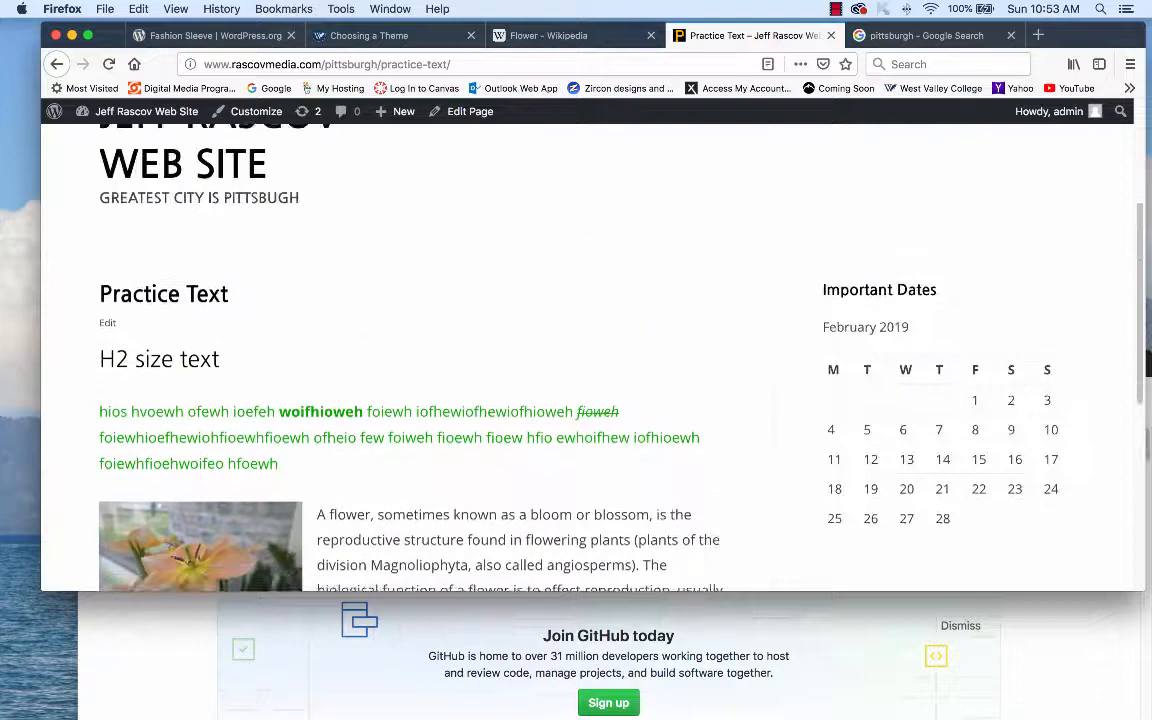
scroll(590, 350, down, 4)
scroll(590, 350, up, 6)
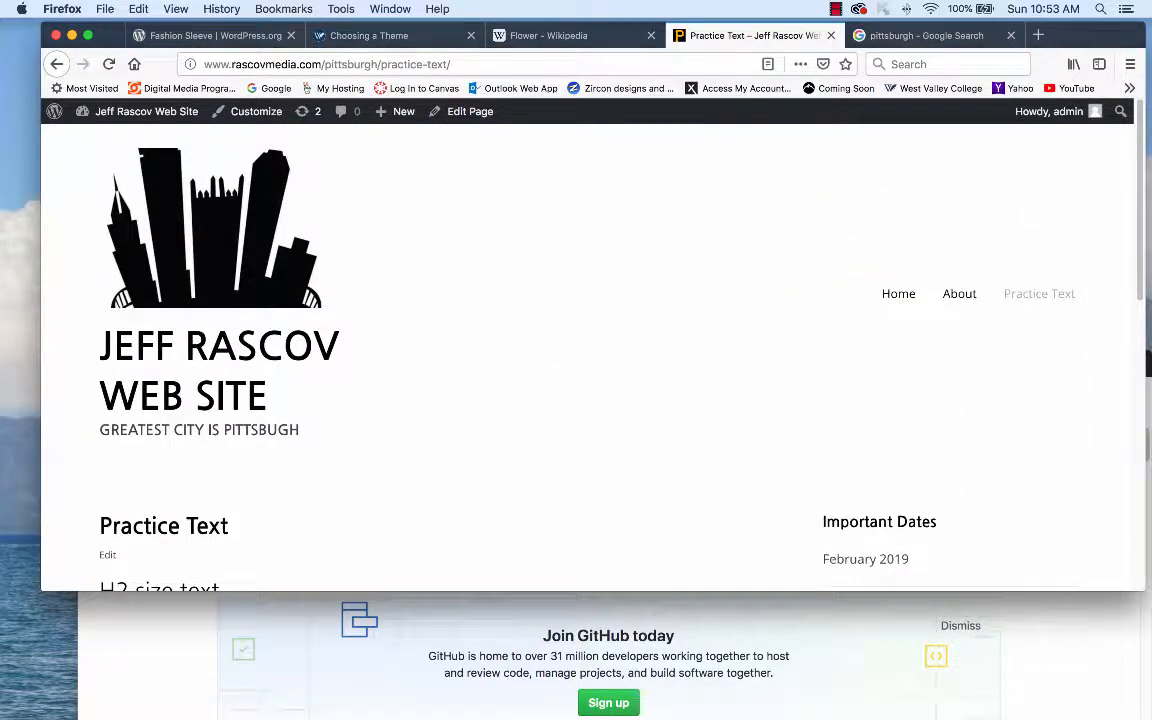